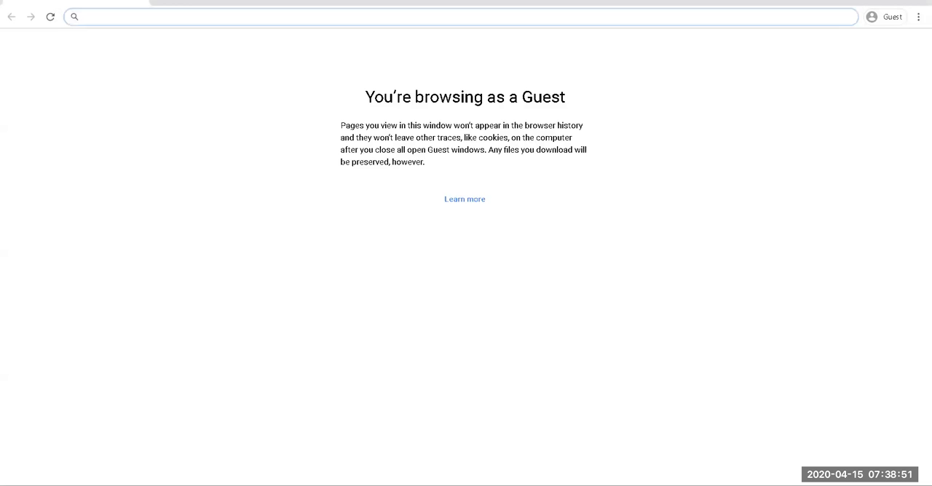
Step: Search Google for "postman" and open the Download Postman App page
{"action": "type", "text": "postman"}
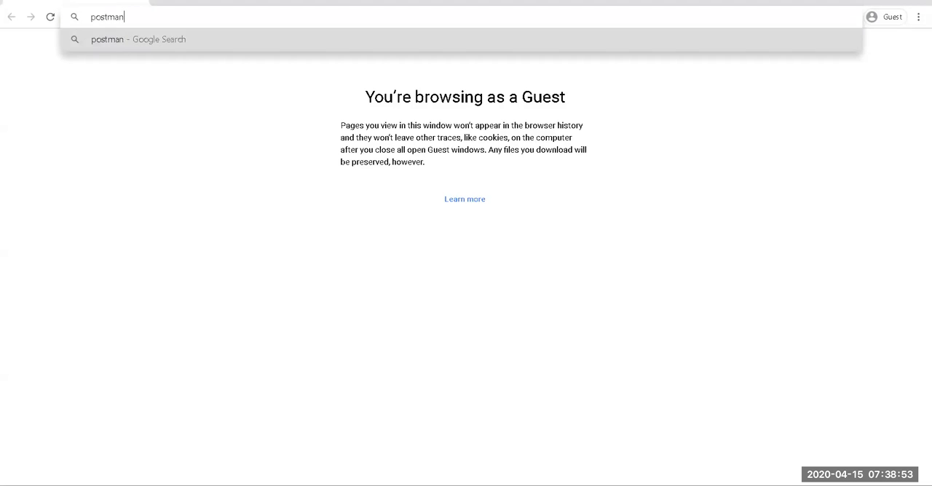
{"action": "key", "text": "Return"}
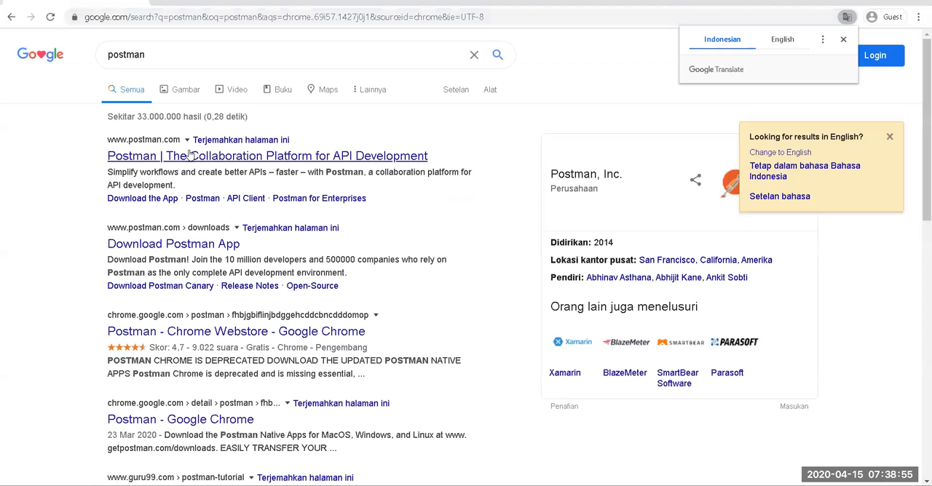
{"action": "left_click", "coordinate": [195, 243]}
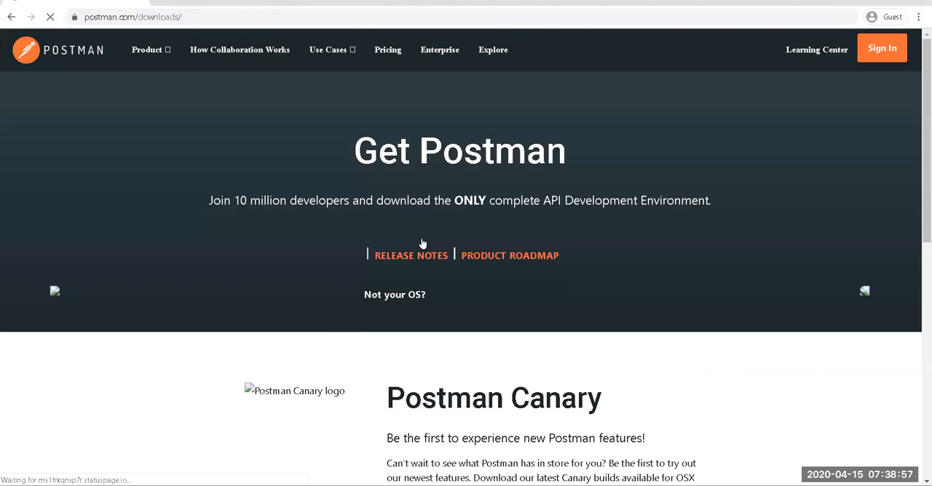
Step: Download the Windows 64-bit Postman installer, view its progress in the downloads list and return to the download page
{"action": "mouse_move", "coordinate": [455, 244]}
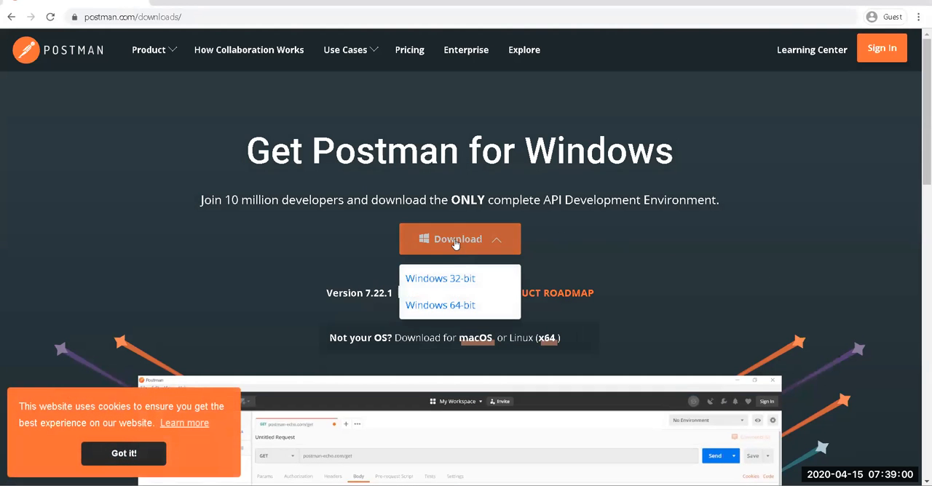
{"action": "left_click", "coordinate": [442, 306]}
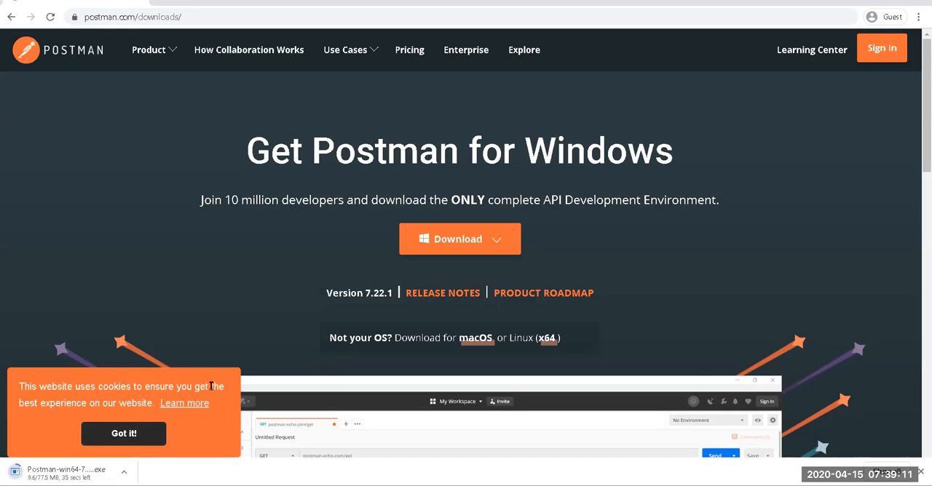
{"action": "key", "text": "ctrl+j"}
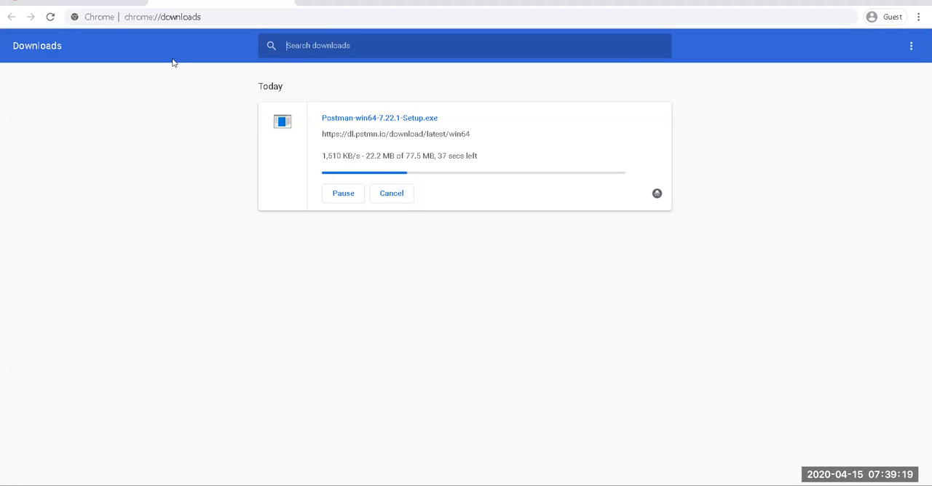
{"action": "left_click", "coordinate": [126, 2]}
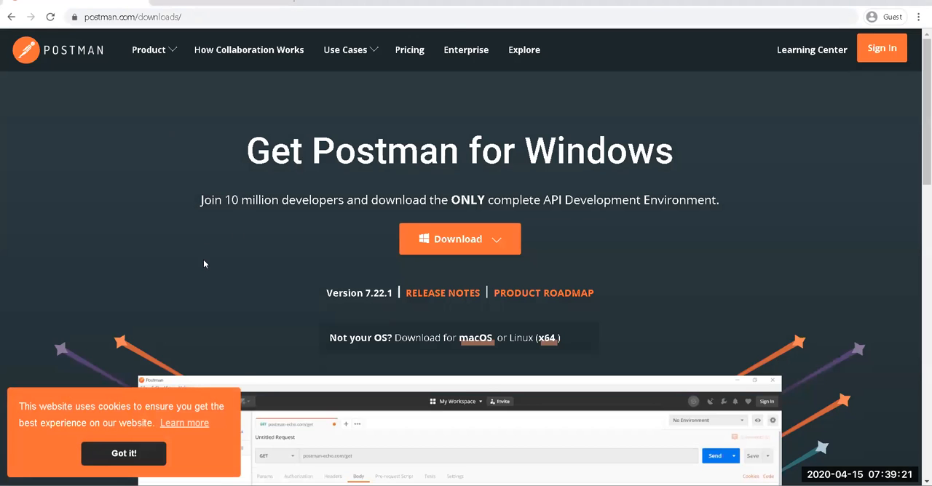
Step: Return to the search results and view Postman's Chrome Web Store listing
{"action": "scroll", "coordinate": [204, 264], "scroll_direction": "down", "scroll_amount": 12}
{"action": "scroll", "coordinate": [231, 253], "scroll_direction": "up", "scroll_amount": 14}
{"action": "left_click", "coordinate": [10, 16]}
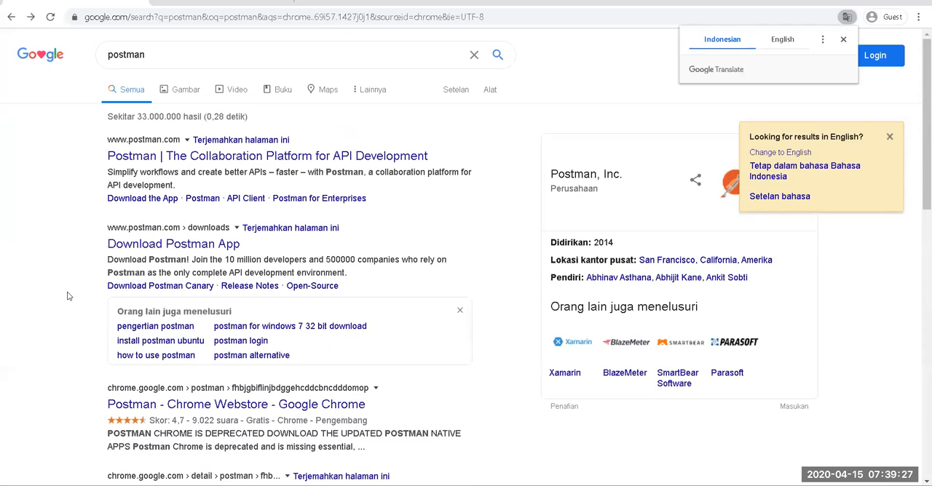
{"action": "scroll", "coordinate": [159, 354], "scroll_direction": "down", "scroll_amount": 5}
{"action": "scroll", "coordinate": [159, 354], "scroll_direction": "up", "scroll_amount": 5}
{"action": "scroll", "coordinate": [166, 353], "scroll_direction": "down", "scroll_amount": 1}
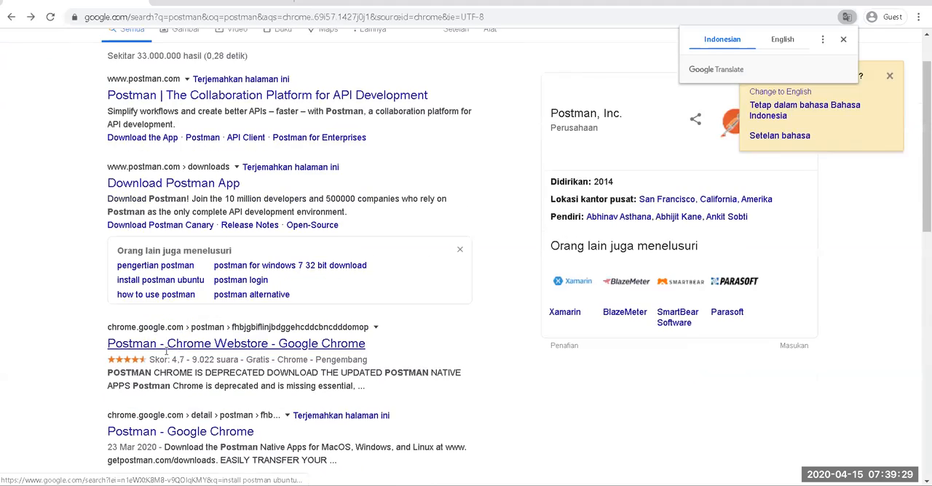
{"action": "scroll", "coordinate": [166, 352], "scroll_direction": "down", "scroll_amount": 3}
{"action": "left_click", "coordinate": [164, 166]}
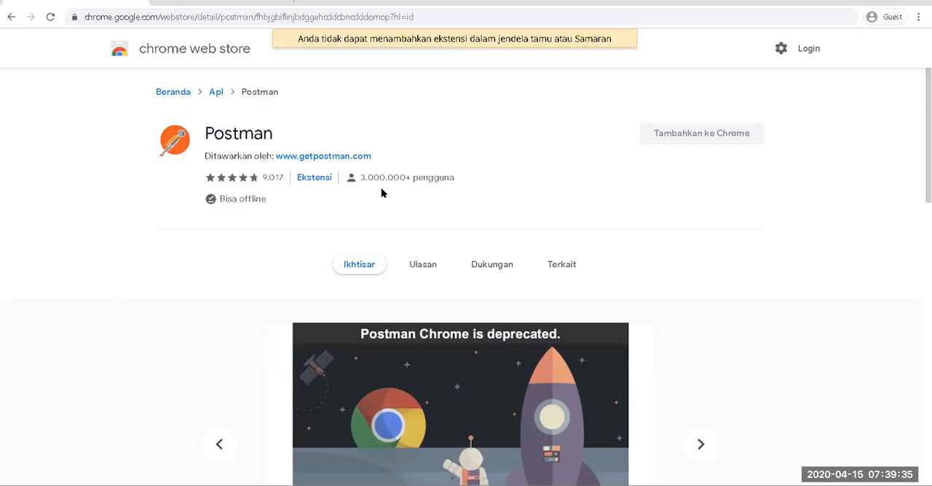
Step: Return to the search results and translate the page into English
{"action": "left_click", "coordinate": [11, 17]}
{"action": "left_click", "coordinate": [782, 40]}
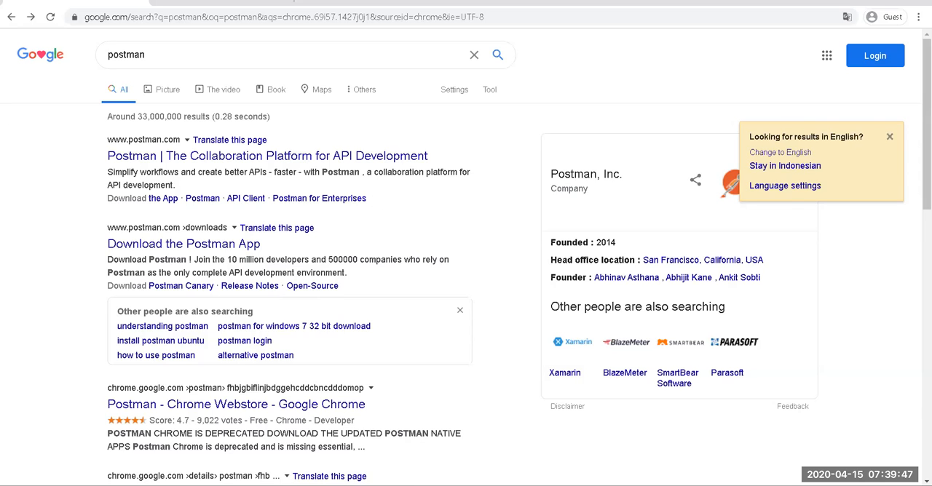
Step: Return to the downloads list and run Postman-win64-7.22.1-Setup.exe
{"action": "left_click", "coordinate": [487, 446]}
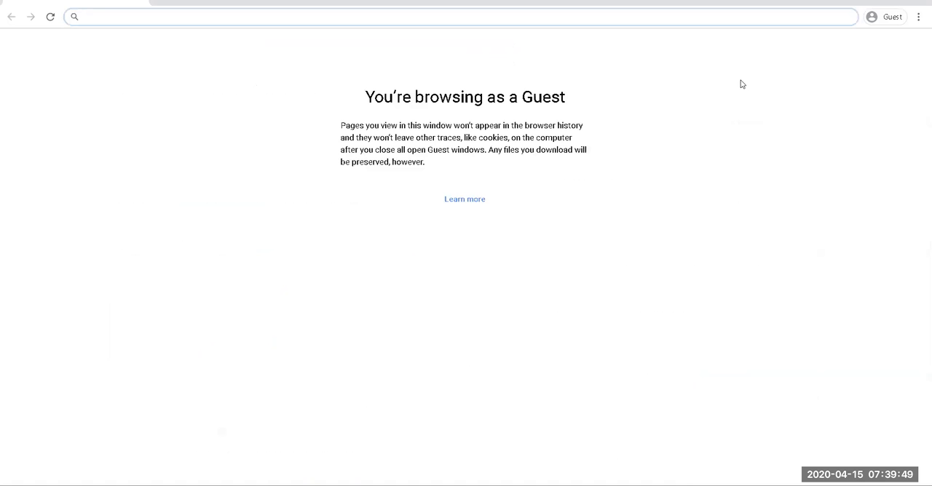
{"action": "mouse_move", "coordinate": [551, 484]}
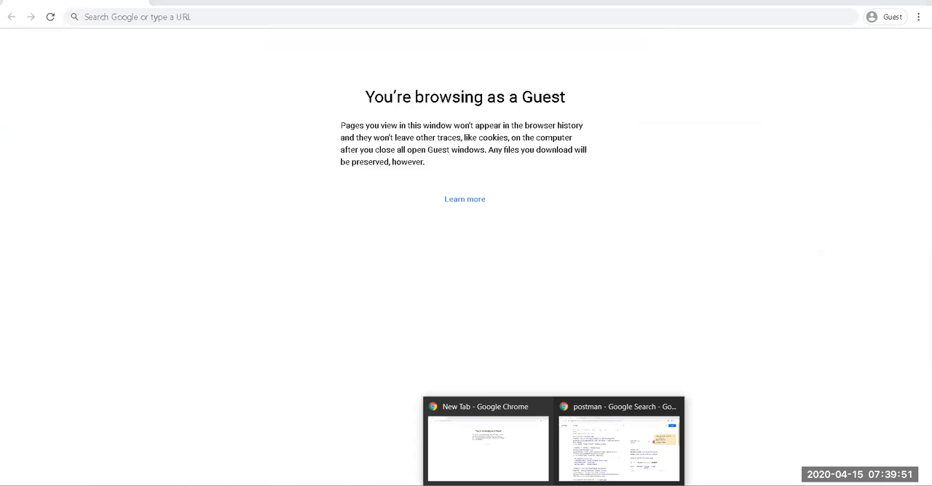
{"action": "left_click", "coordinate": [608, 451]}
{"action": "key", "text": "ctrl+Tab"}
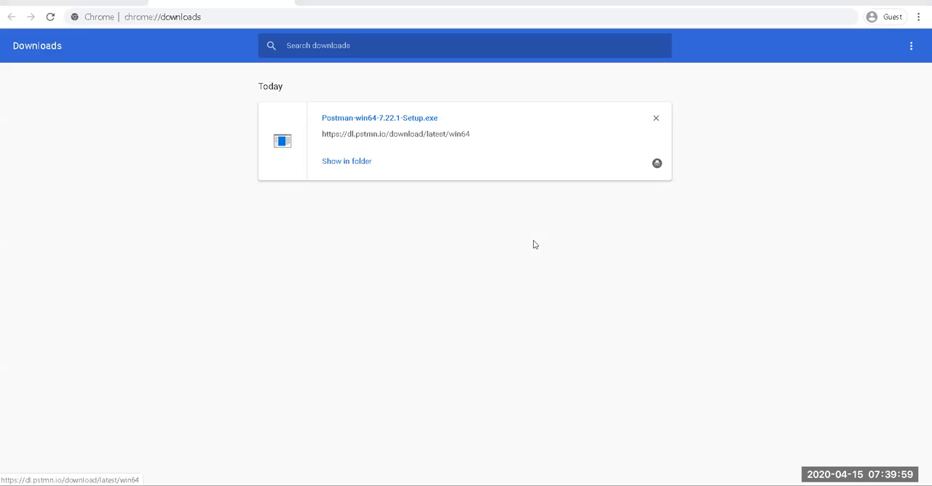
{"action": "left_click", "coordinate": [531, 289]}
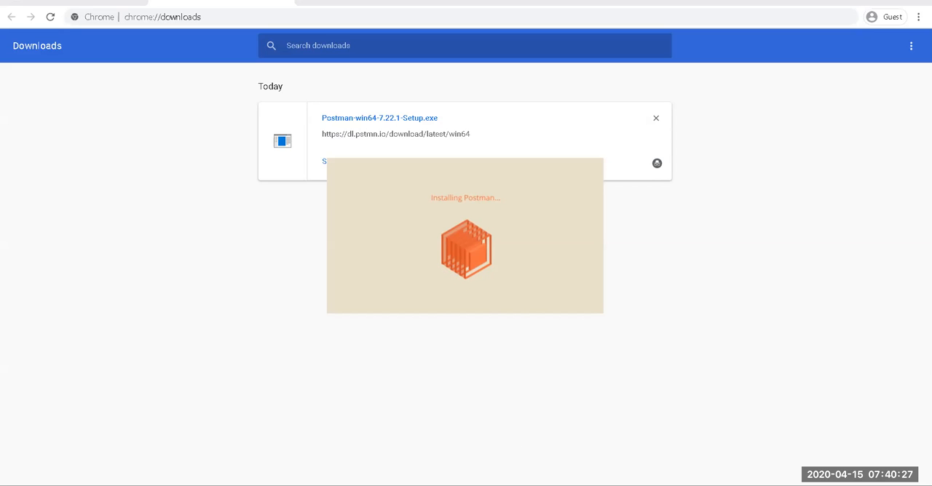
Step: Browse the Postman search results during the installation and maximize the Postman window once it opens
{"action": "mouse_move", "coordinate": [554, 485]}
{"action": "left_click", "coordinate": [596, 445]}
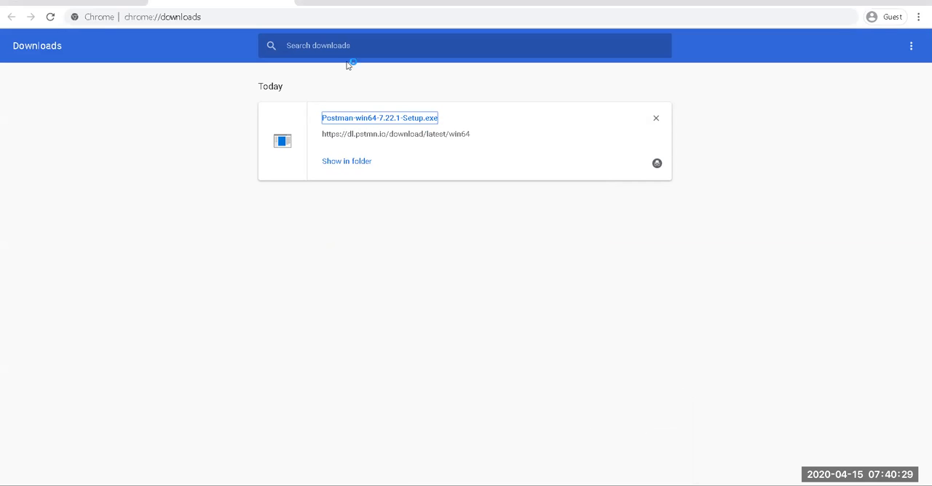
{"action": "left_click", "coordinate": [71, 5]}
{"action": "scroll", "coordinate": [175, 220], "scroll_direction": "down", "scroll_amount": 5}
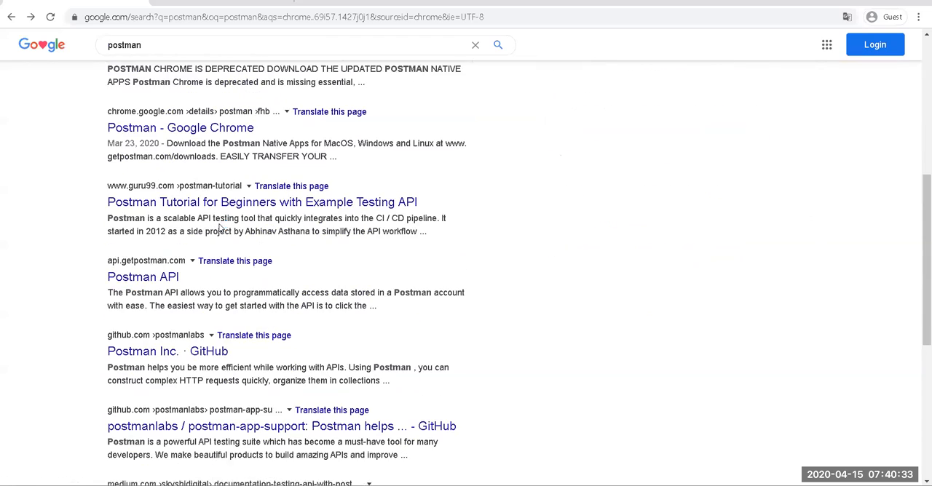
{"action": "scroll", "coordinate": [414, 354], "scroll_direction": "up", "scroll_amount": 5}
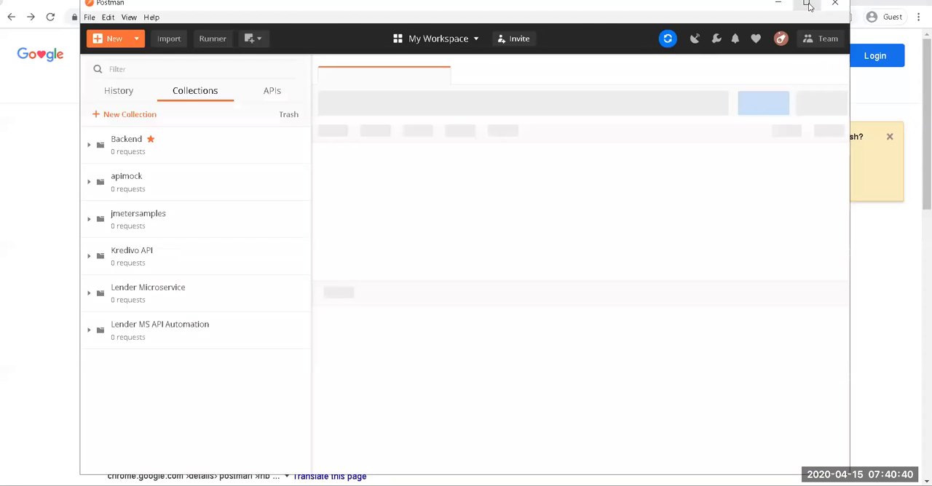
{"action": "left_click", "coordinate": [807, 4]}
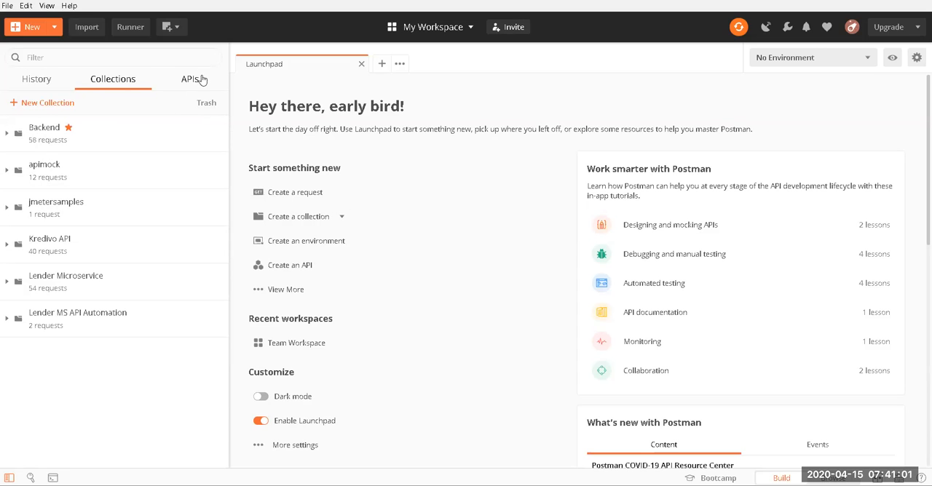
Step: Examine the team usage overview and the Launchpad's starting options, customization settings and lessons
{"action": "left_click", "coordinate": [918, 27]}
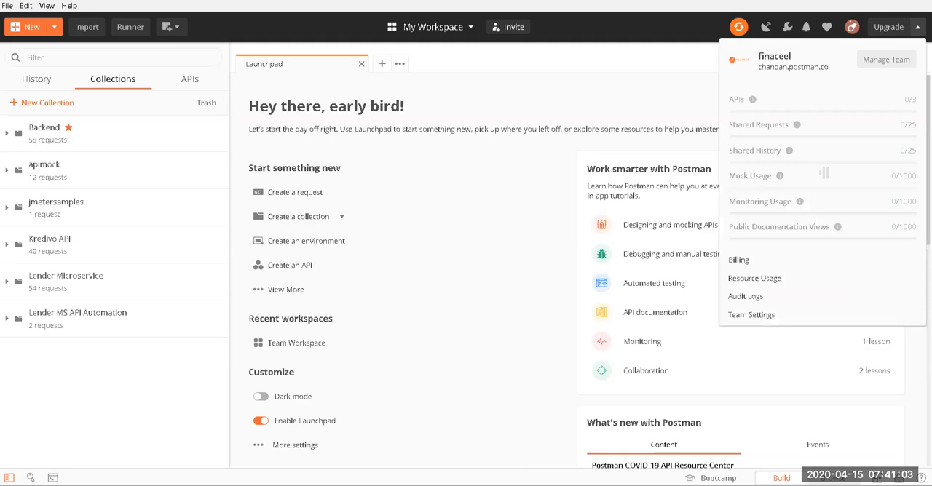
{"action": "left_click", "coordinate": [563, 47]}
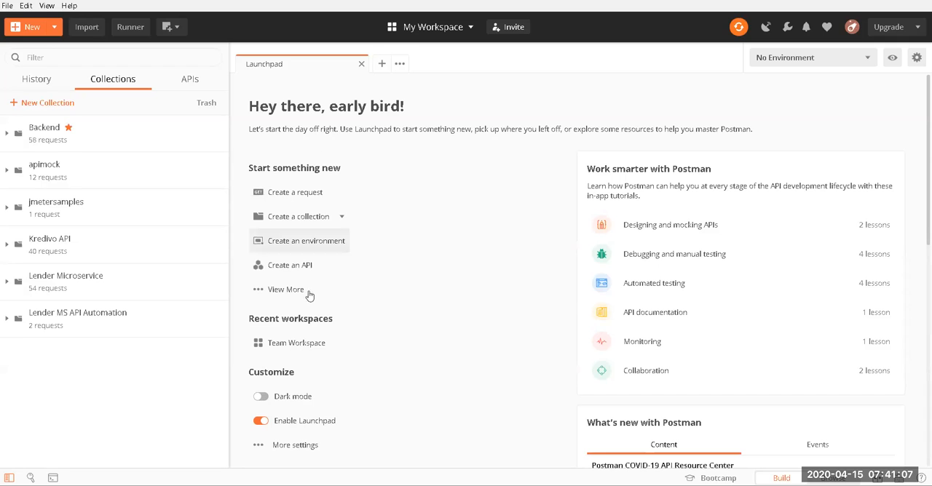
{"action": "scroll", "coordinate": [340, 386], "scroll_direction": "down", "scroll_amount": 6}
{"action": "scroll", "coordinate": [372, 350], "scroll_direction": "up", "scroll_amount": 6}
{"action": "scroll", "coordinate": [451, 318], "scroll_direction": "down", "scroll_amount": 6}
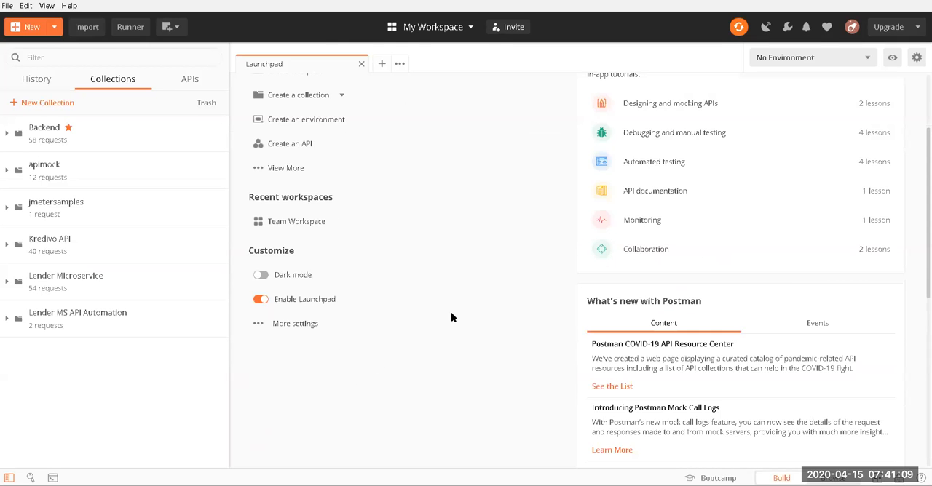
{"action": "scroll", "coordinate": [441, 315], "scroll_direction": "up", "scroll_amount": 5}
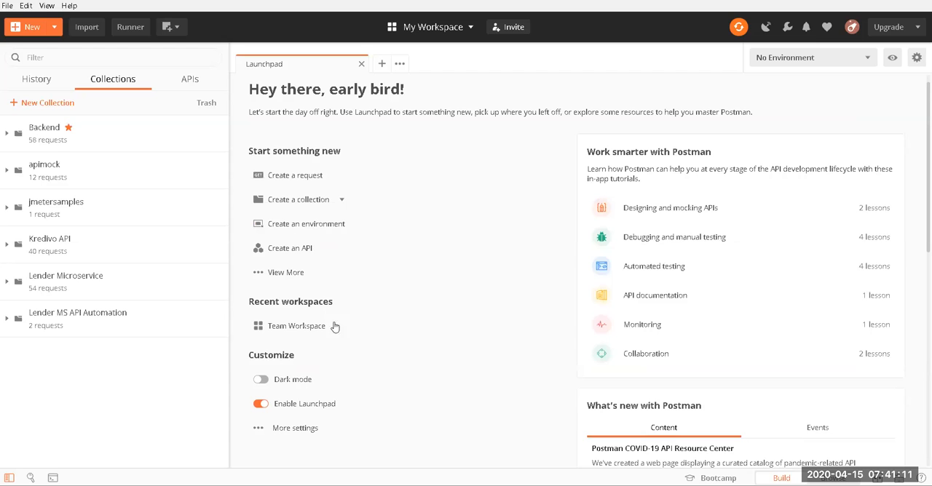
{"action": "scroll", "coordinate": [356, 327], "scroll_direction": "down", "scroll_amount": 6}
{"action": "scroll", "coordinate": [360, 327], "scroll_direction": "up", "scroll_amount": 6}
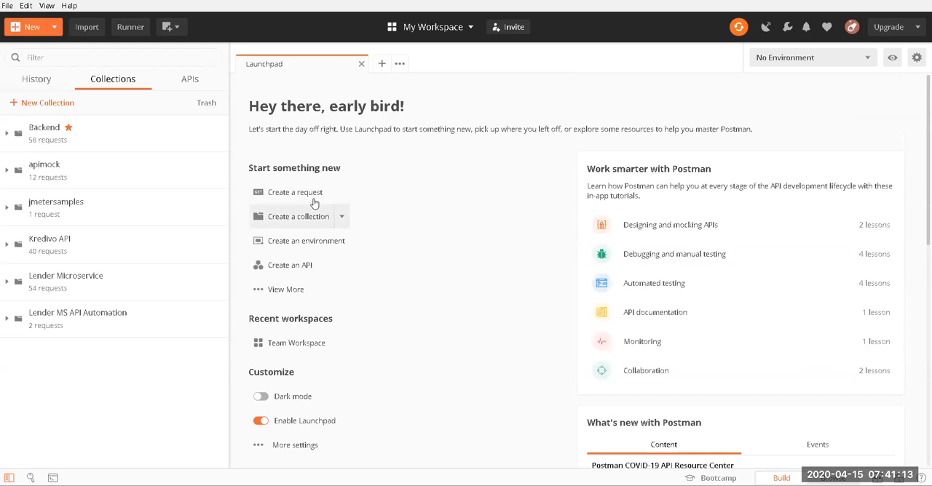
Step: Close the Launchpad and open a new untitled request
{"action": "left_click", "coordinate": [362, 67]}
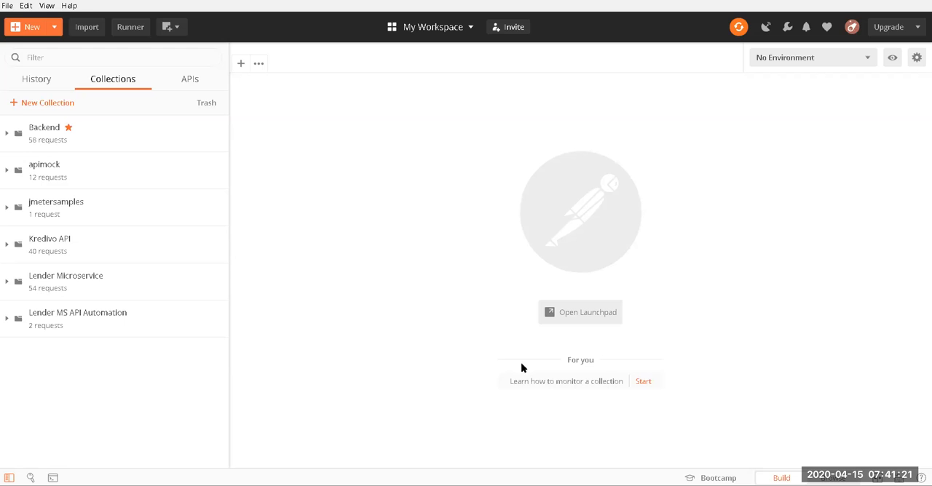
{"action": "left_click", "coordinate": [241, 64]}
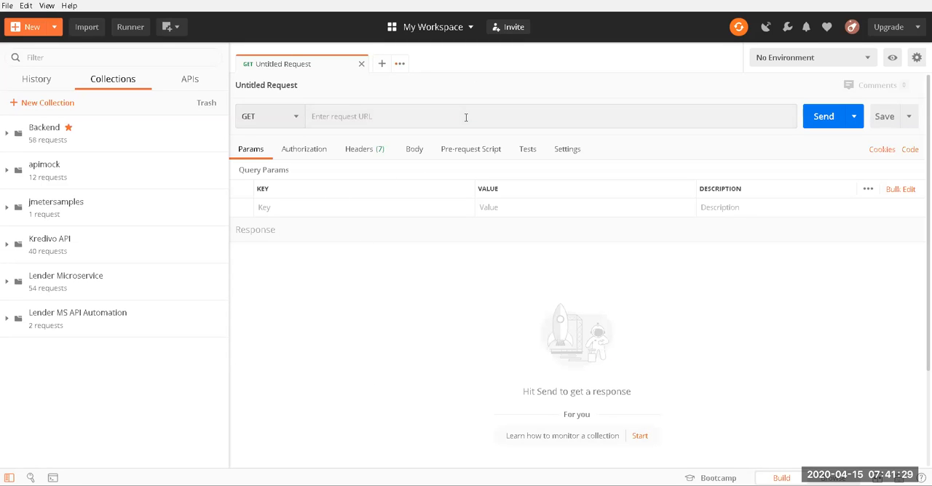
Step: Examine the untitled request's available HTTP methods, authorization settings and query parameter fields
{"action": "left_click", "coordinate": [259, 124]}
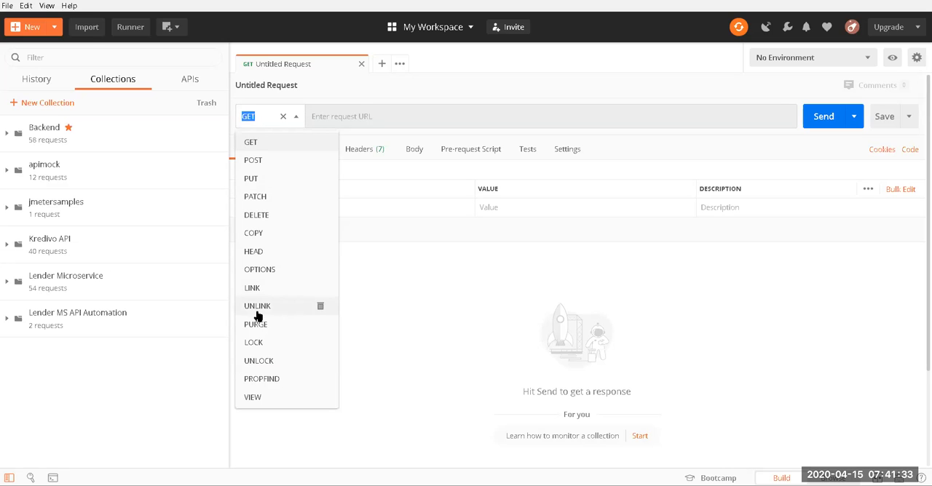
{"action": "left_click", "coordinate": [371, 118]}
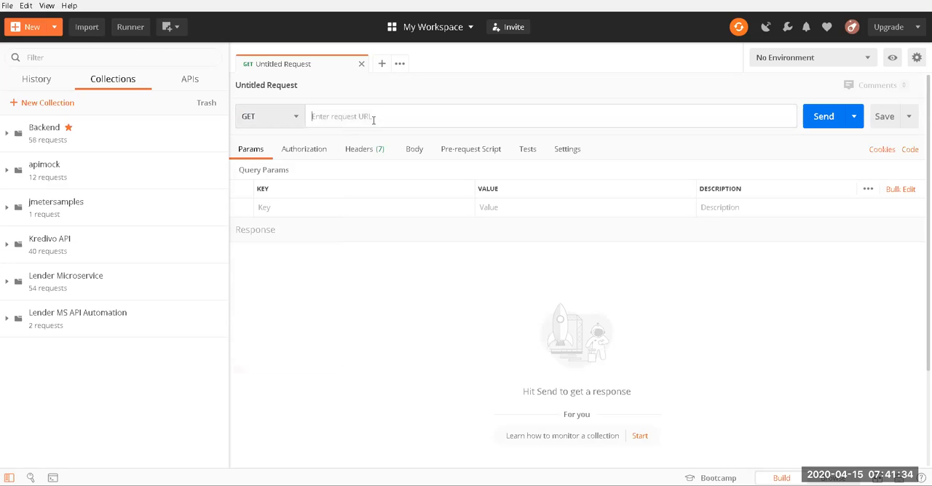
{"action": "left_click", "coordinate": [304, 153]}
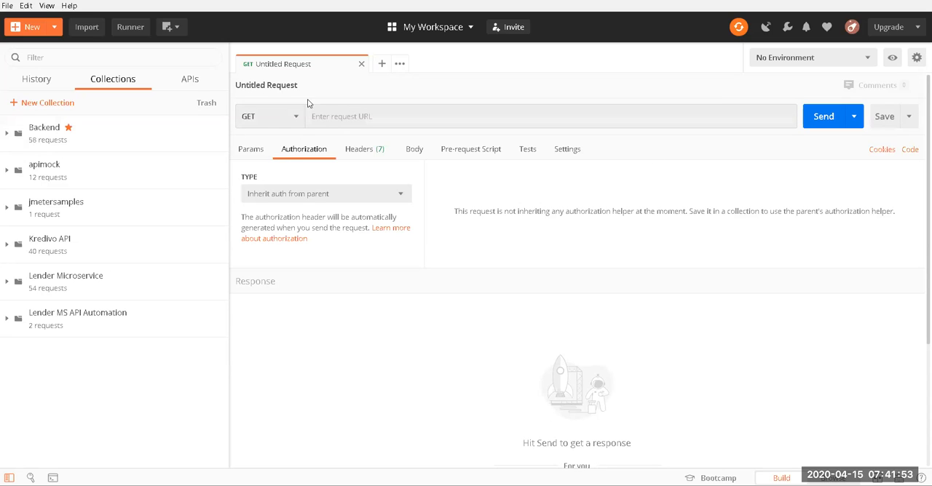
{"action": "left_click", "coordinate": [262, 114]}
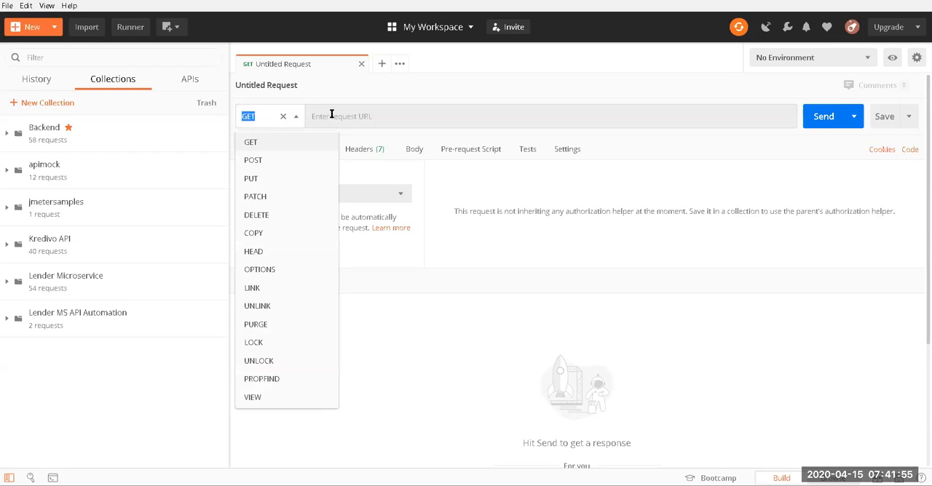
{"action": "left_click", "coordinate": [373, 113]}
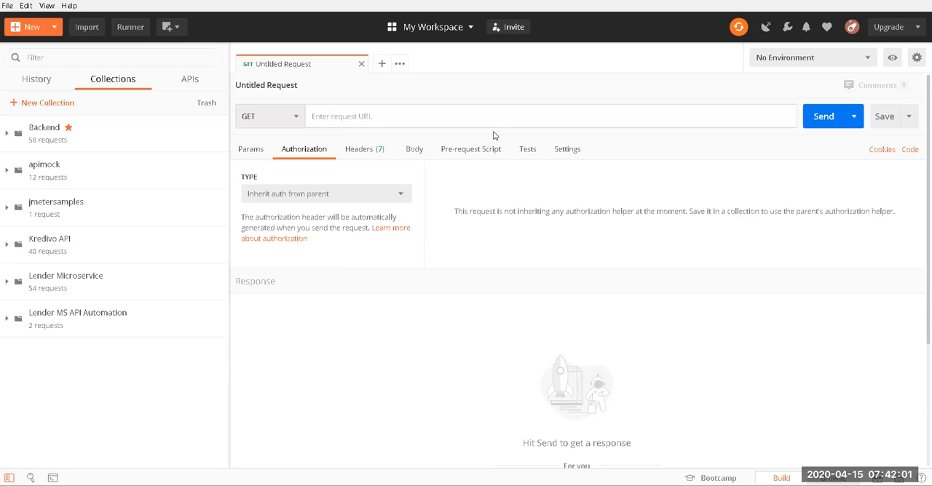
{"action": "left_click", "coordinate": [252, 150]}
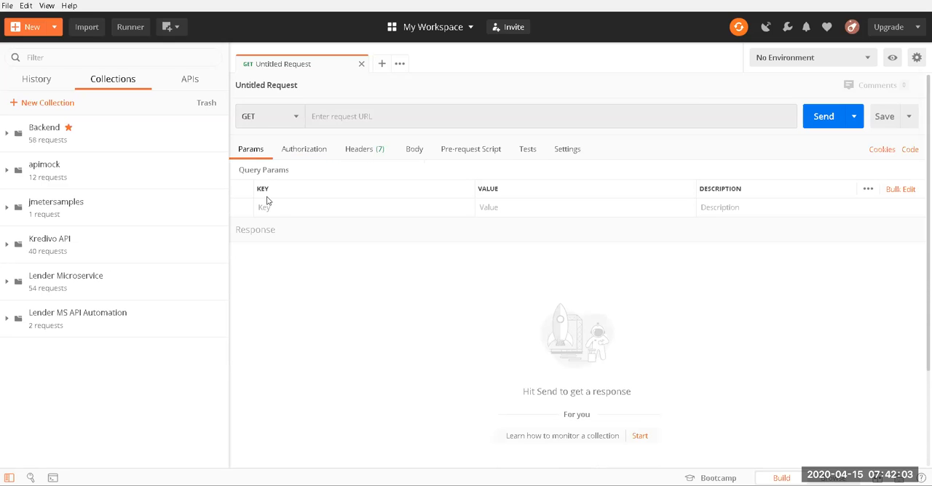
{"action": "left_click", "coordinate": [304, 208]}
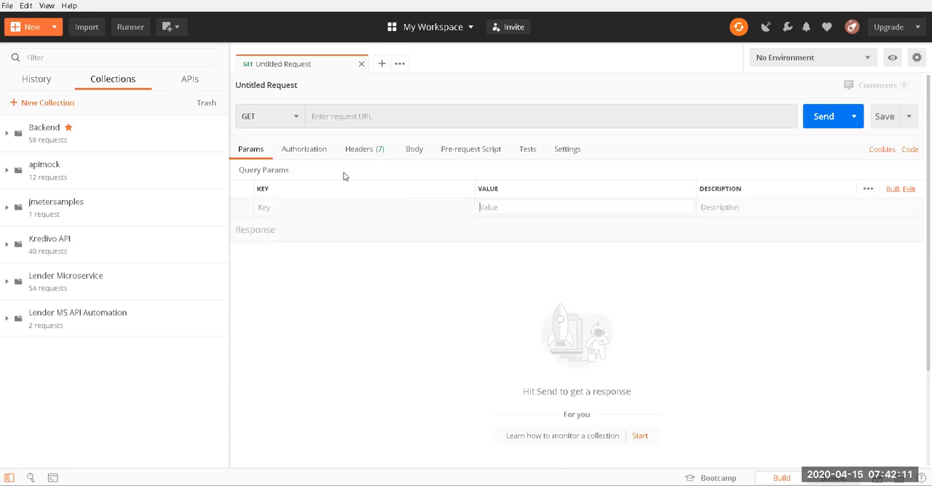
Step: Set the untitled request's authorization type to Bearer Token
{"action": "left_click", "coordinate": [318, 154]}
{"action": "left_click", "coordinate": [340, 195]}
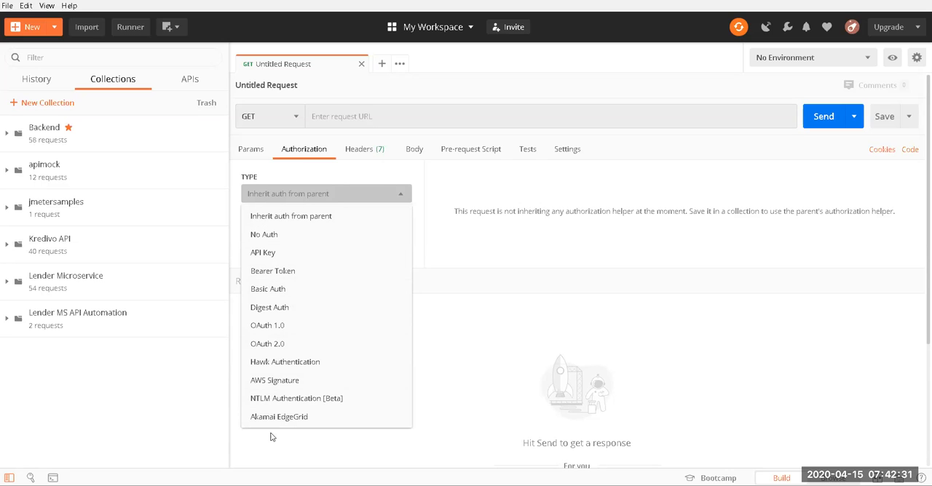
{"action": "left_click", "coordinate": [281, 272]}
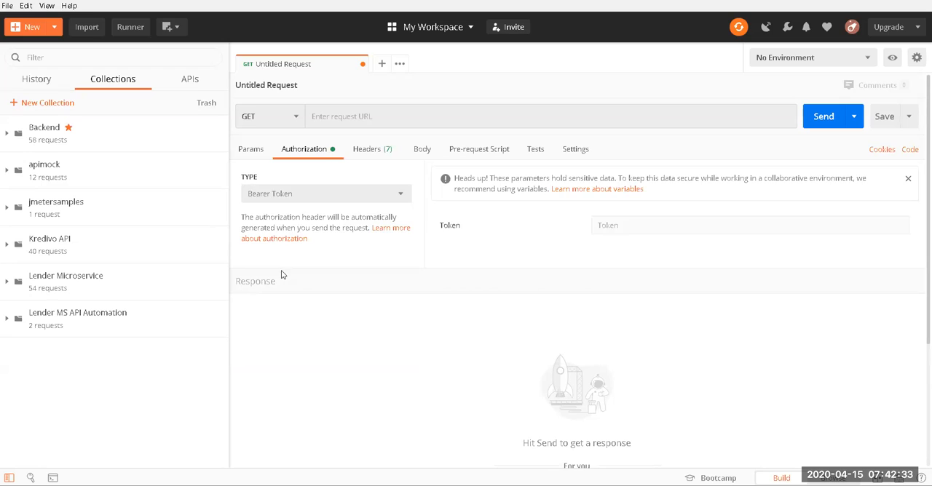
Step: Browse the suggested keys for a new header of the untitled request
{"action": "left_click", "coordinate": [623, 224]}
{"action": "left_click", "coordinate": [394, 151]}
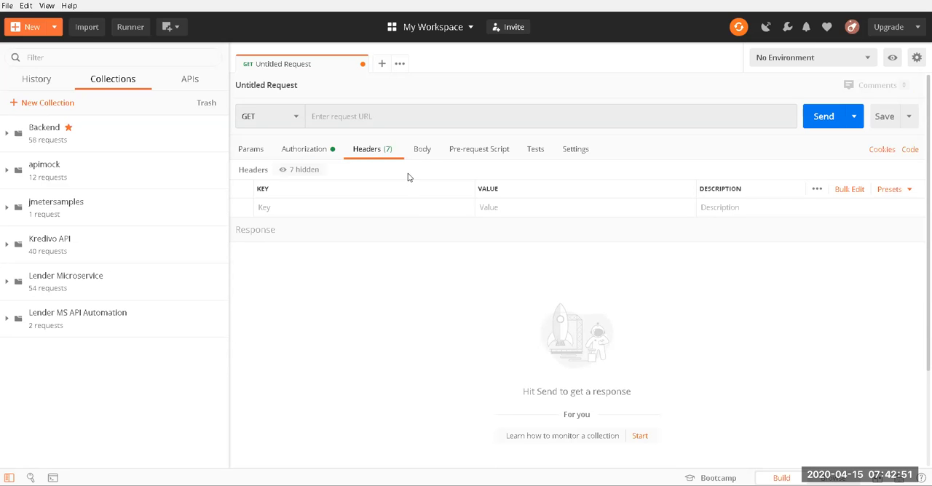
{"action": "left_click", "coordinate": [400, 208]}
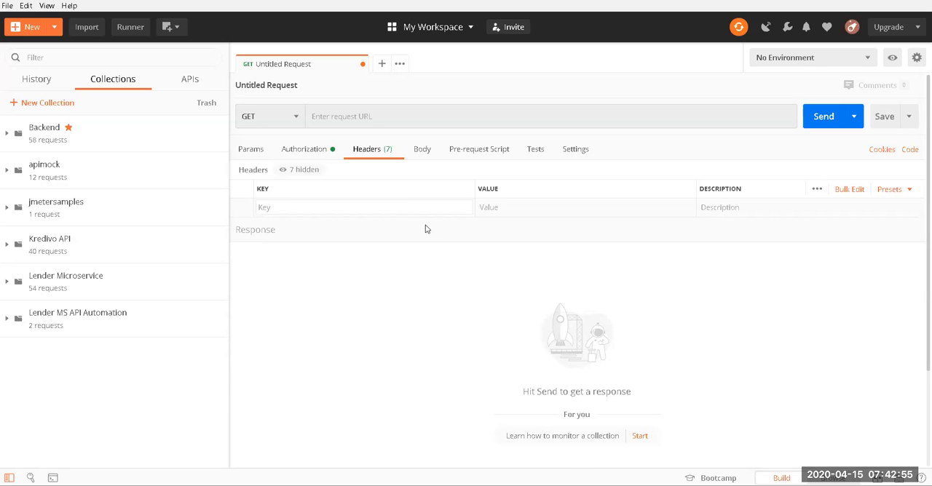
{"action": "type", "text": "co"}
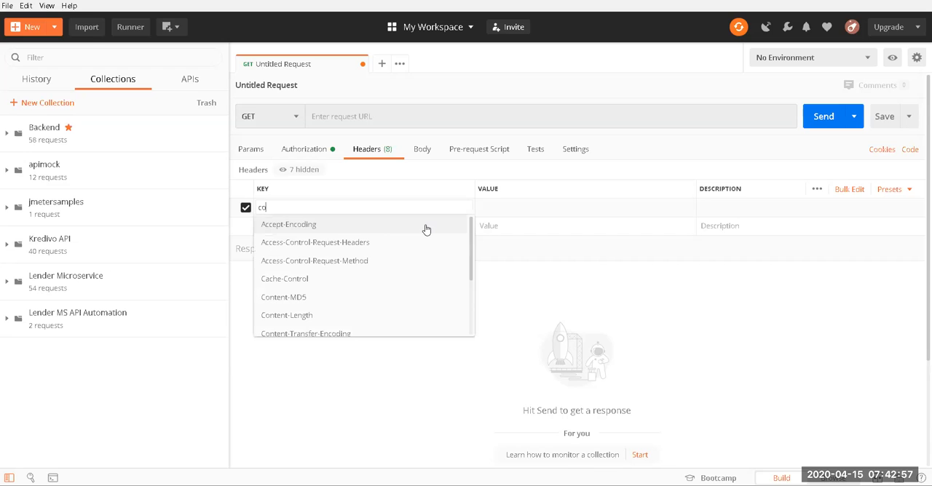
{"action": "key", "text": "BackSpace"}
{"action": "key", "text": "BackSpace"}
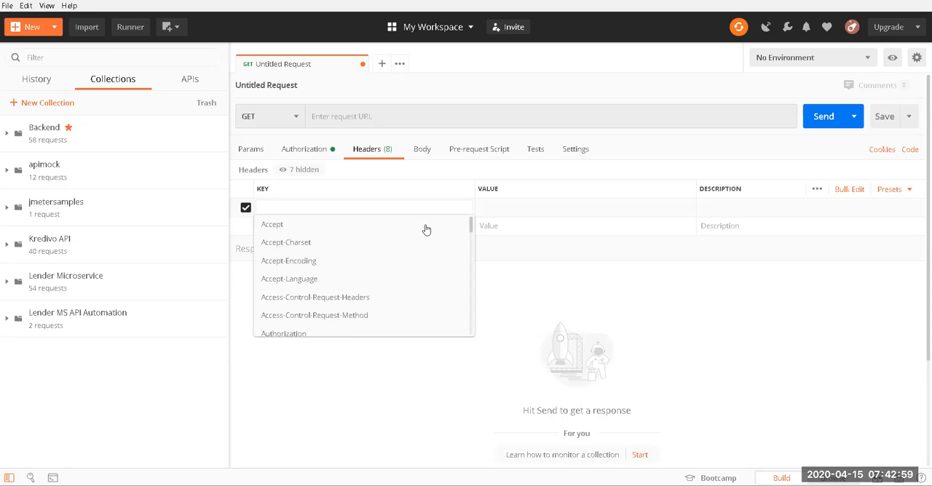
{"action": "scroll", "coordinate": [298, 261], "scroll_direction": "down", "scroll_amount": 15}
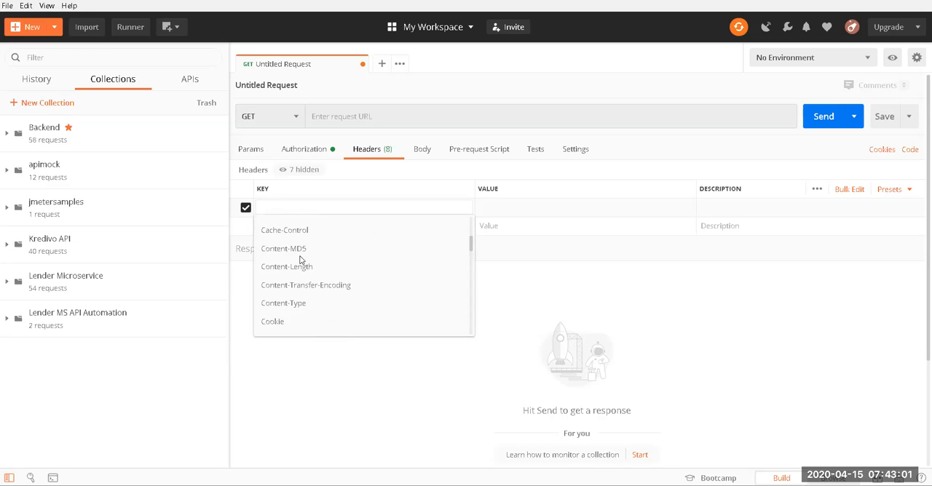
{"action": "scroll", "coordinate": [306, 276], "scroll_direction": "down", "scroll_amount": 3}
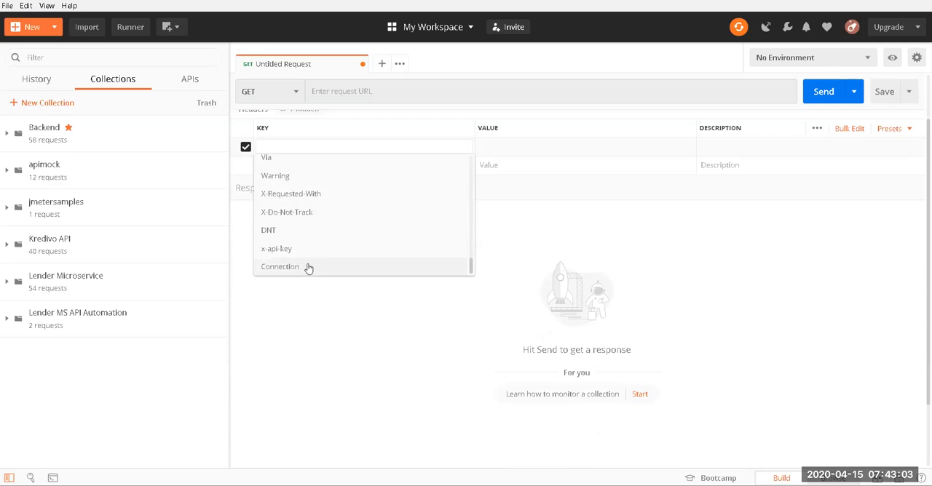
{"action": "scroll", "coordinate": [309, 266], "scroll_direction": "up", "scroll_amount": 15}
{"action": "scroll", "coordinate": [308, 225], "scroll_direction": "up", "scroll_amount": 2}
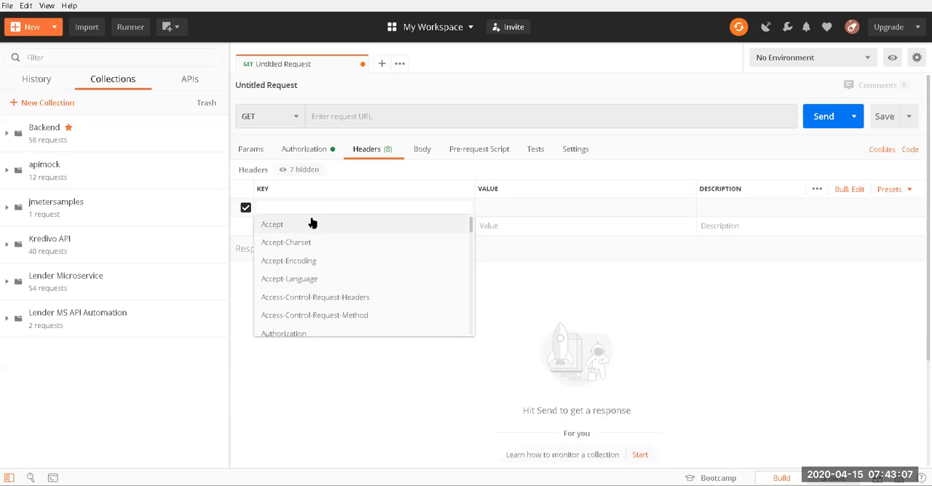
Step: Add an Accept header with the value application/json to the request
{"action": "left_click", "coordinate": [300, 224]}
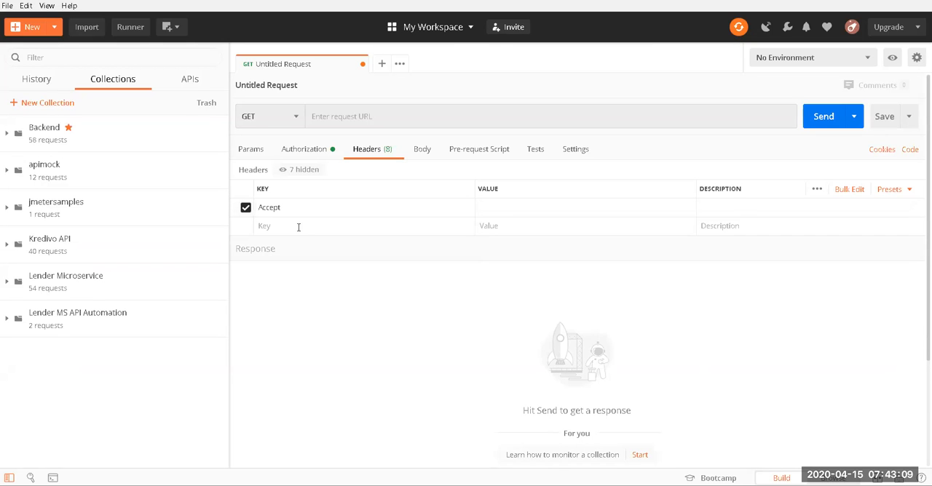
{"action": "left_click", "coordinate": [510, 209]}
{"action": "type", "text": "a"}
{"action": "type", "text": "app"}
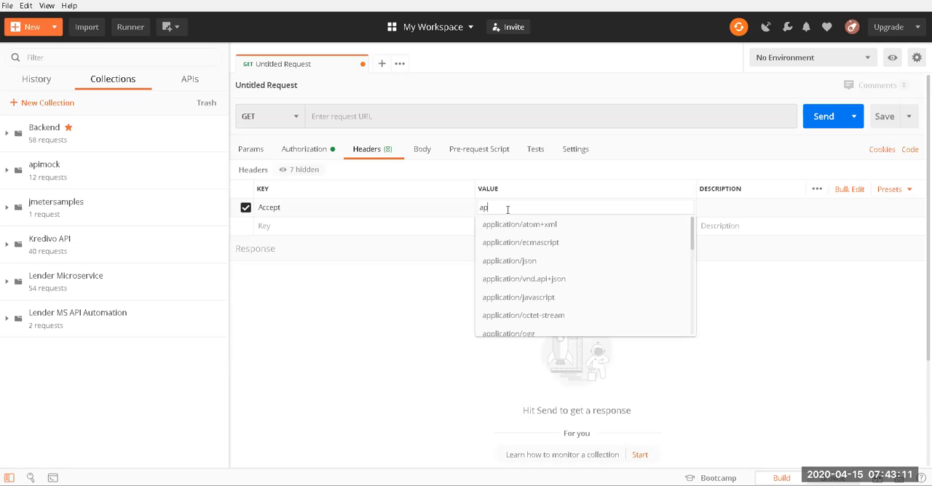
{"action": "left_click", "coordinate": [524, 260]}
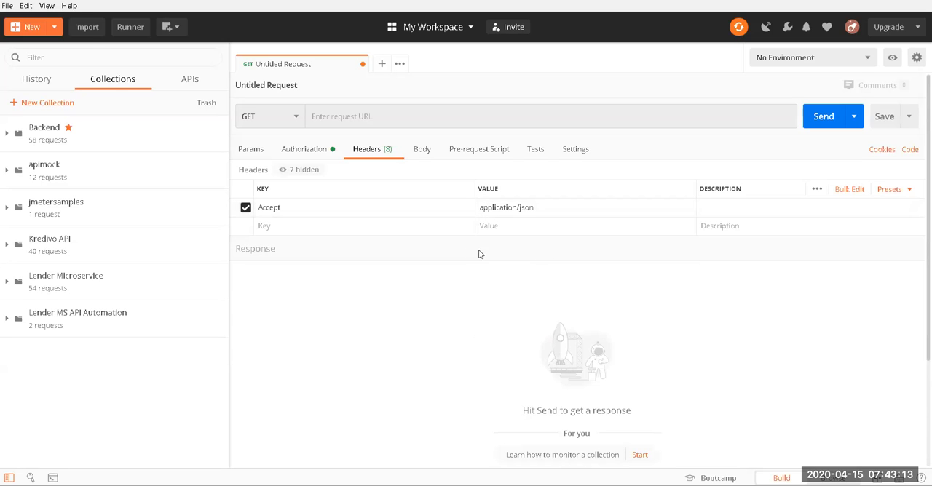
Step: Add a Content-Type header with the value application/json to the request
{"action": "left_click", "coordinate": [358, 222]}
{"action": "type", "text": "cont"}
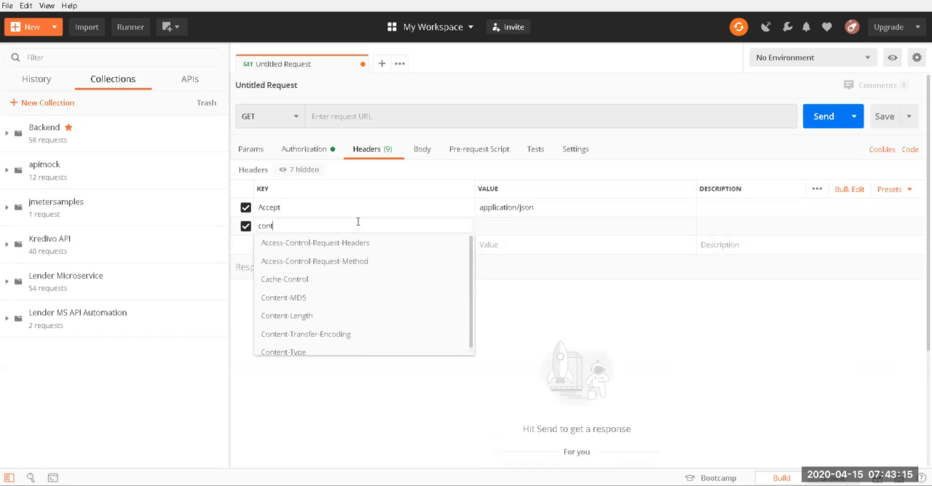
{"action": "type", "text": "ent"}
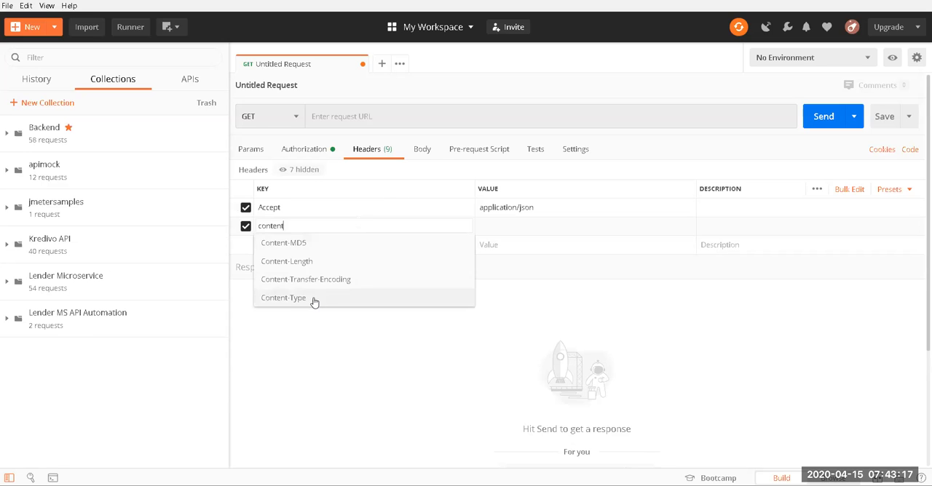
{"action": "left_click", "coordinate": [283, 297]}
{"action": "left_click", "coordinate": [490, 227]}
{"action": "type", "text": "app"}
{"action": "left_click", "coordinate": [524, 280]}
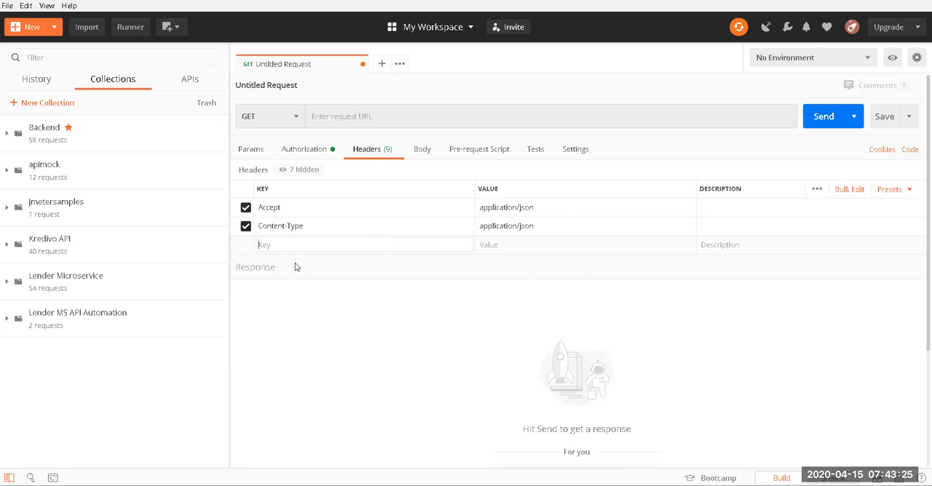
Step: Add a custom authtoken header to the request and enter a sample token as its value
{"action": "type", "text": "auth"}
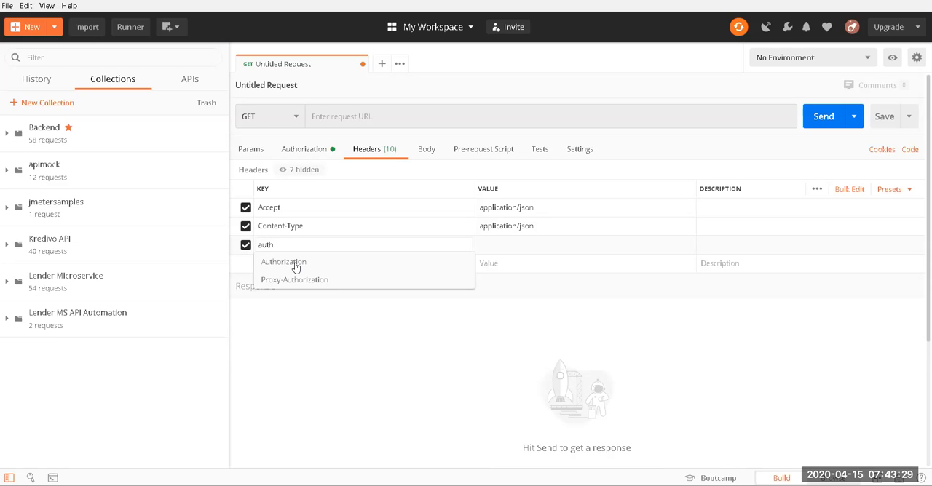
{"action": "type", "text": "i"}
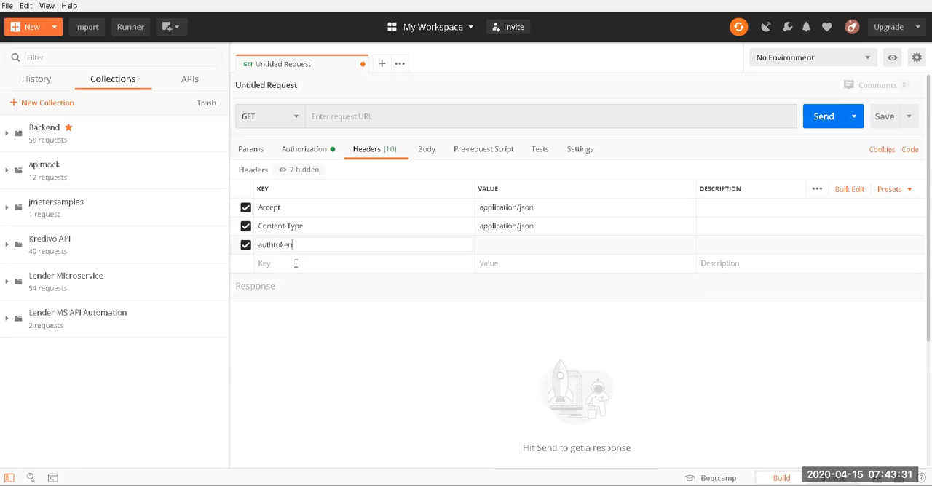
{"action": "left_click", "coordinate": [514, 242]}
{"action": "type", "text": "fhsdfhlsifggflj"}
Step: Set the request body to raw in JSON format
{"action": "left_click", "coordinate": [427, 150]}
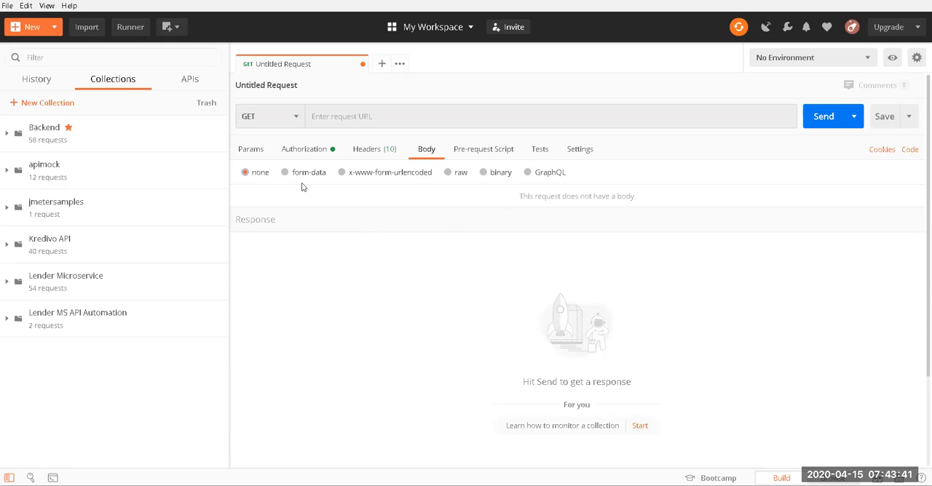
{"action": "left_click", "coordinate": [448, 174]}
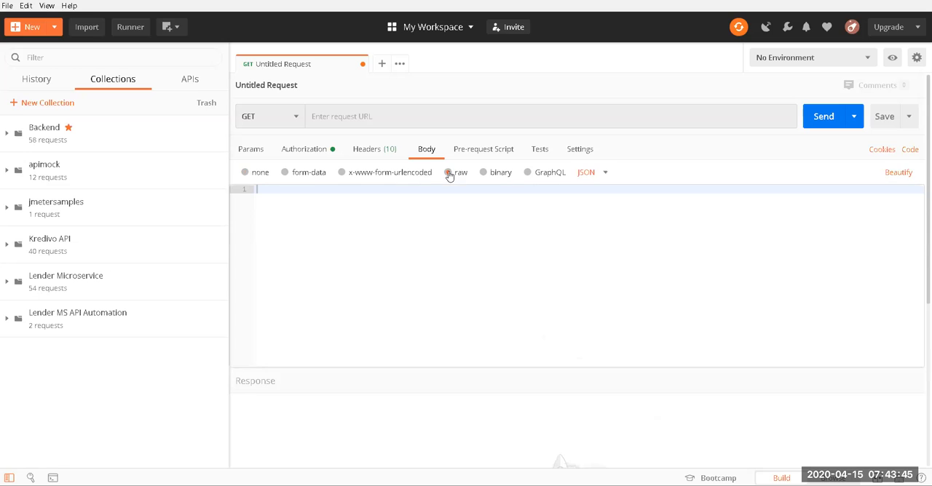
{"action": "left_click", "coordinate": [588, 174]}
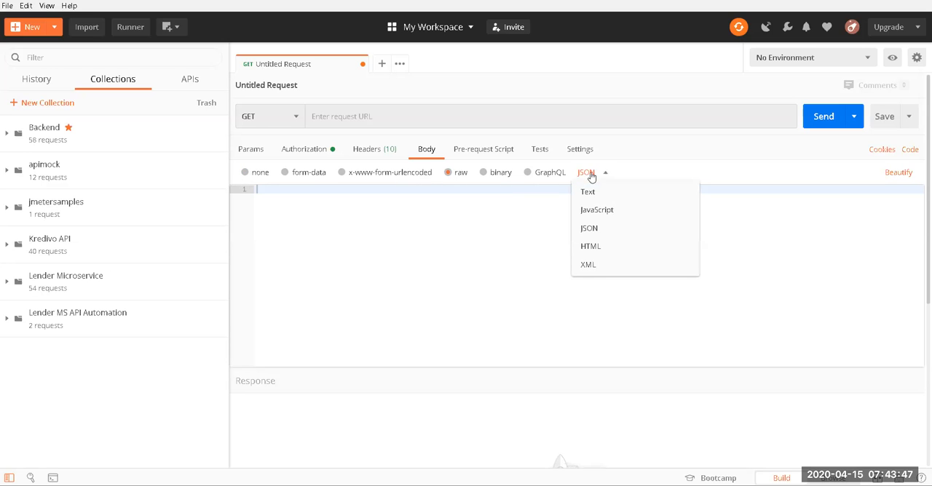
{"action": "left_click", "coordinate": [605, 229]}
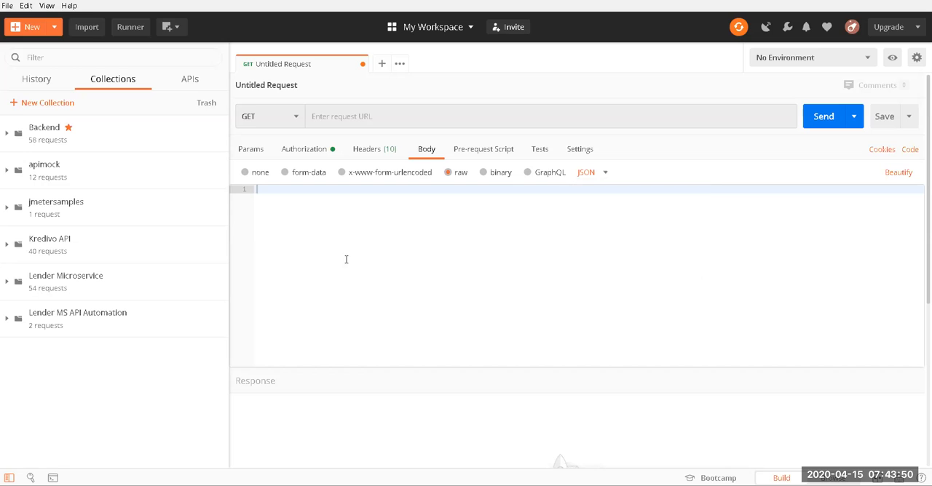
Step: Examine the form-data, x-www-form-urlencoded and binary body types, including the file selection for binary
{"action": "left_click", "coordinate": [301, 174]}
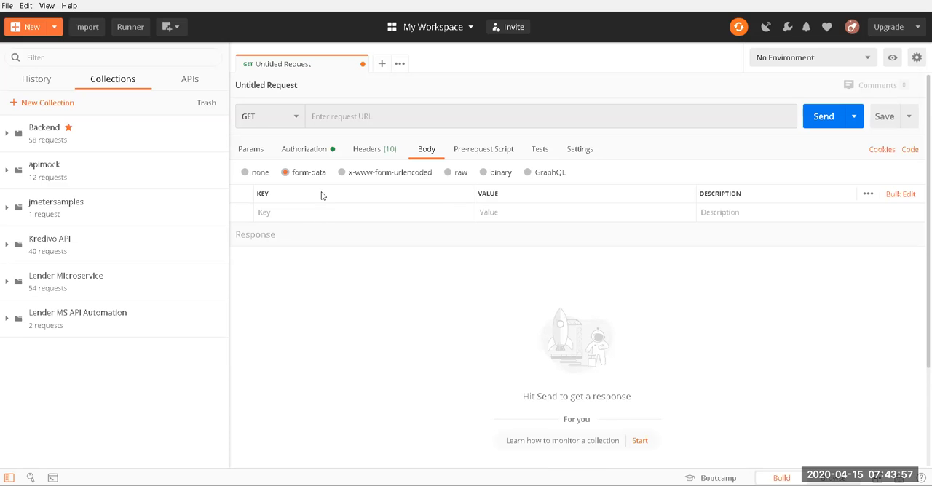
{"action": "left_click", "coordinate": [335, 212]}
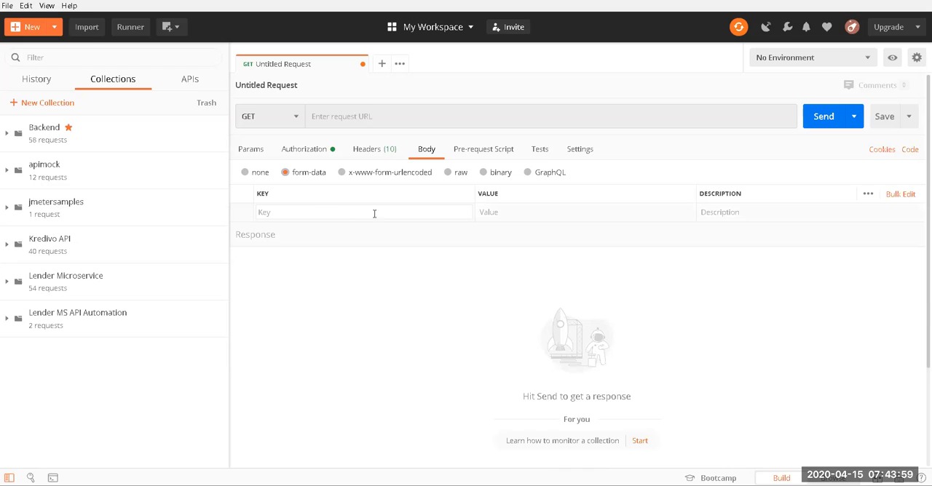
{"action": "left_click", "coordinate": [375, 176]}
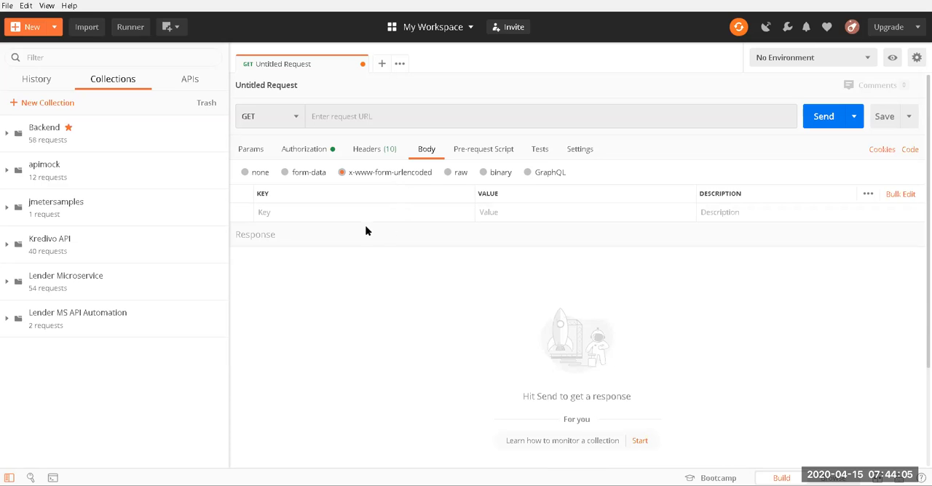
{"action": "left_click", "coordinate": [505, 210]}
{"action": "left_click", "coordinate": [493, 174]}
{"action": "left_click", "coordinate": [266, 196]}
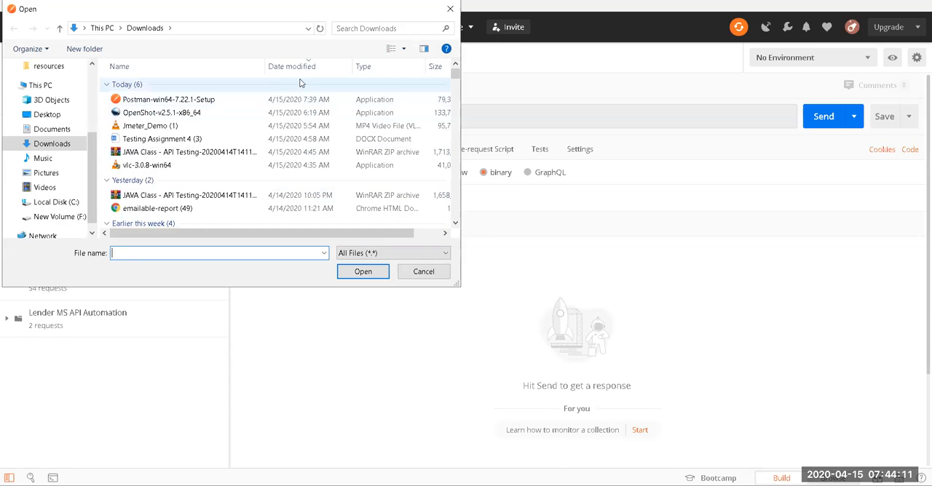
{"action": "left_click", "coordinate": [450, 9]}
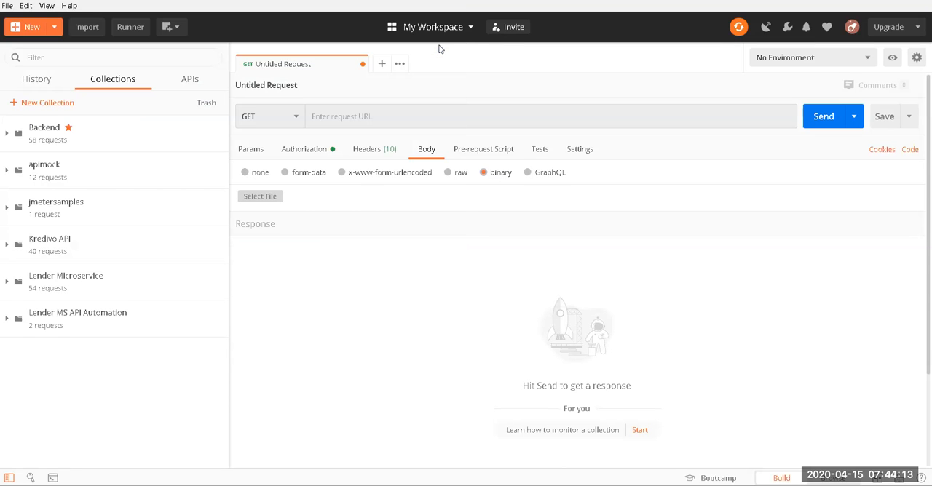
Step: Set the request body type to GraphQL and check its schema options and query editor
{"action": "left_click", "coordinate": [528, 173]}
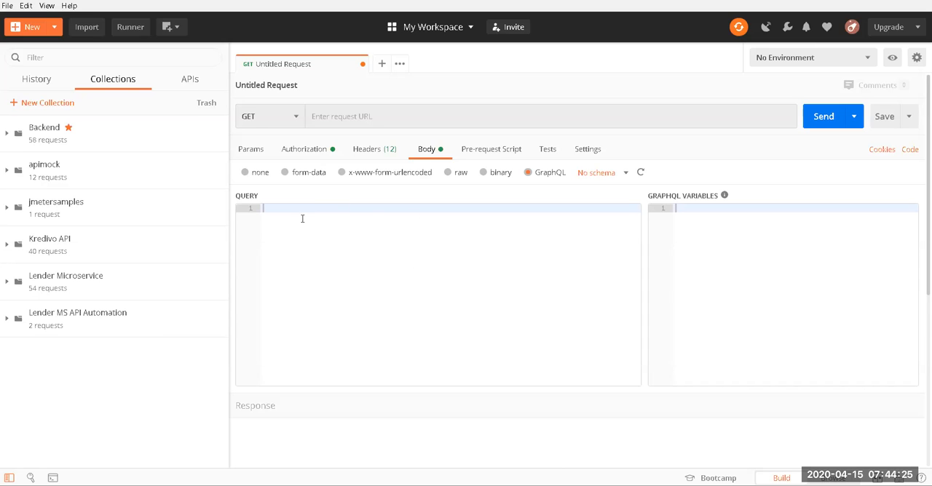
{"action": "left_click", "coordinate": [607, 175]}
{"action": "left_click", "coordinate": [665, 155]}
{"action": "left_click", "coordinate": [327, 225]}
Step: Examine the request's pre-request script editor, tests editor and request settings
{"action": "left_click", "coordinate": [499, 150]}
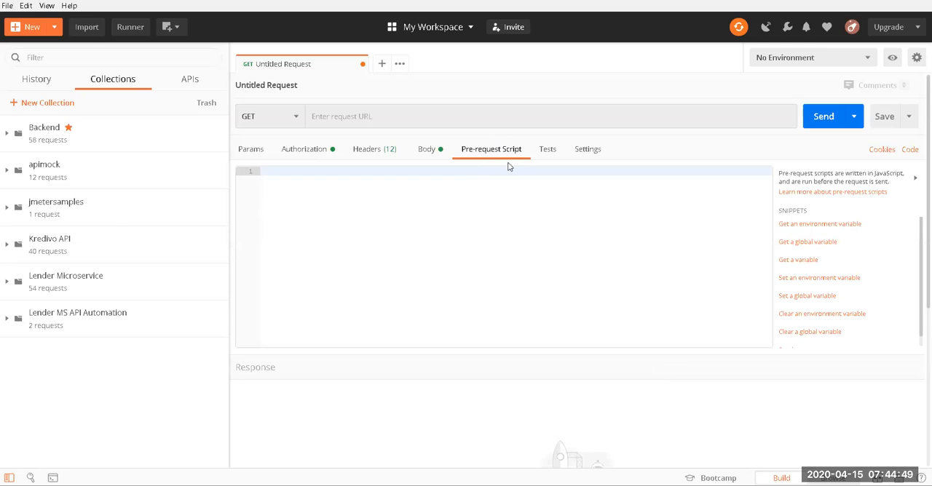
{"action": "left_click", "coordinate": [547, 149]}
{"action": "left_click", "coordinate": [503, 154]}
{"action": "left_click", "coordinate": [548, 150]}
{"action": "left_click", "coordinate": [591, 149]}
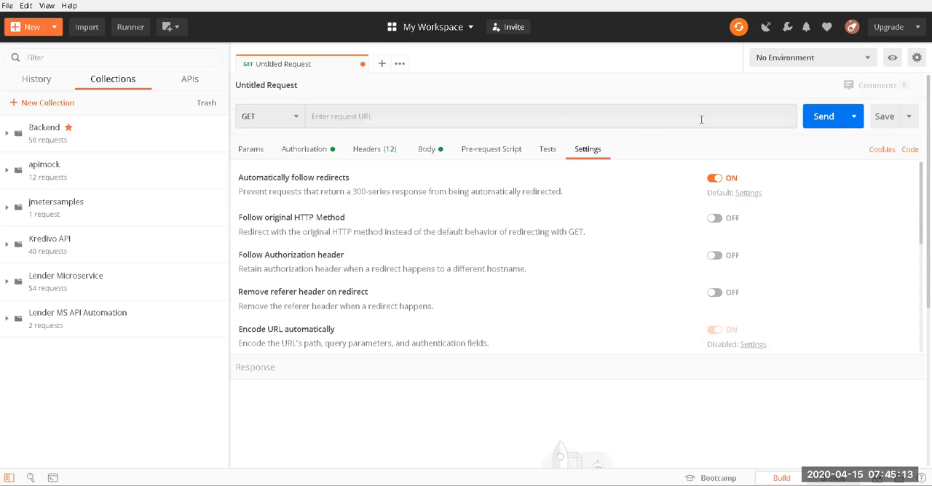
{"action": "left_click", "coordinate": [421, 119]}
{"action": "type", "text": "https"}
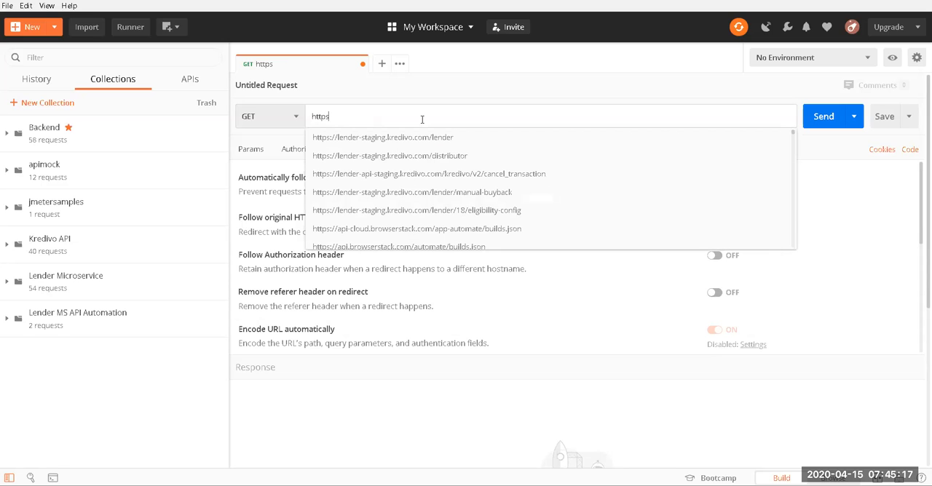
{"action": "type", "text": "://gogo"}
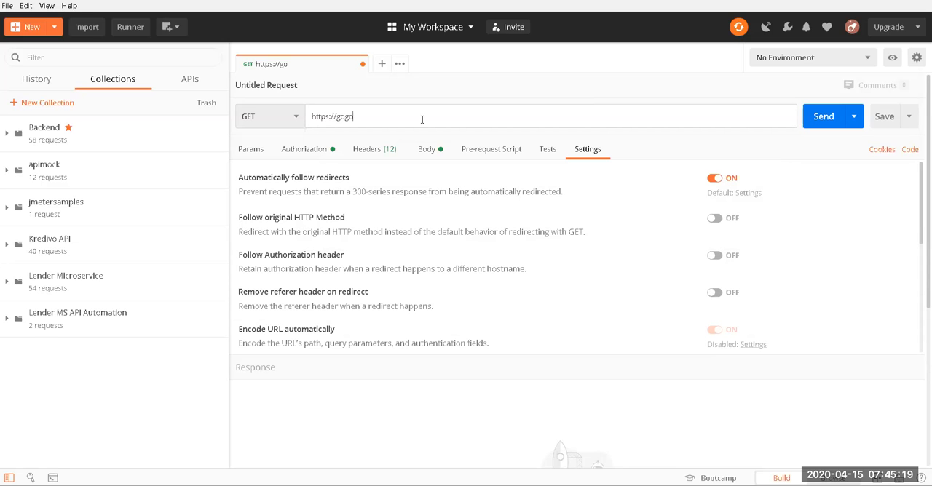
{"action": "type", "text": "ggle"}
{"action": "key", "text": "BackSpace"}
{"action": "key", "text": "BackSpace"}
{"action": "key", "text": "BackSpace"}
{"action": "type", "text": "le.com"}
{"action": "key", "text": "Return"}
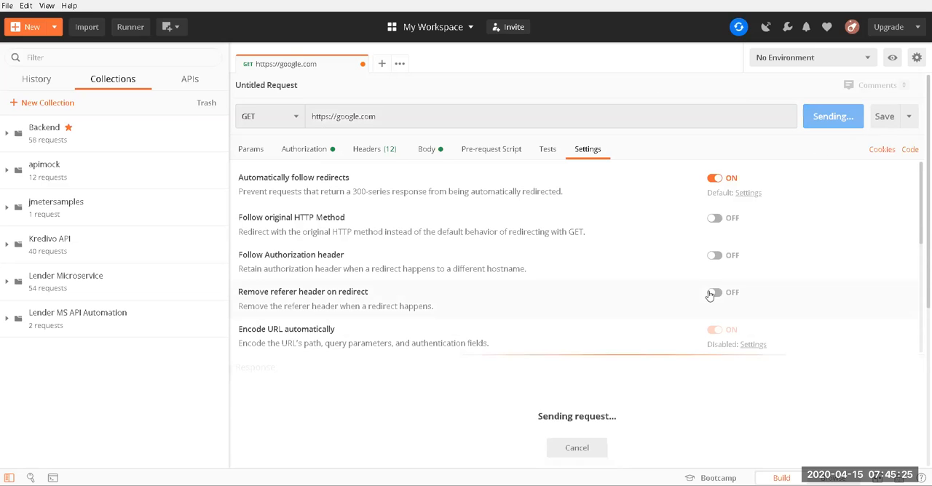
Step: Preview the response body returned for the google.com request
{"action": "scroll", "coordinate": [403, 295], "scroll_direction": "down", "scroll_amount": 5}
{"action": "scroll", "coordinate": [400, 434], "scroll_direction": "down", "scroll_amount": 3}
{"action": "scroll", "coordinate": [400, 433], "scroll_direction": "up", "scroll_amount": 3}
{"action": "left_click", "coordinate": [328, 395]}
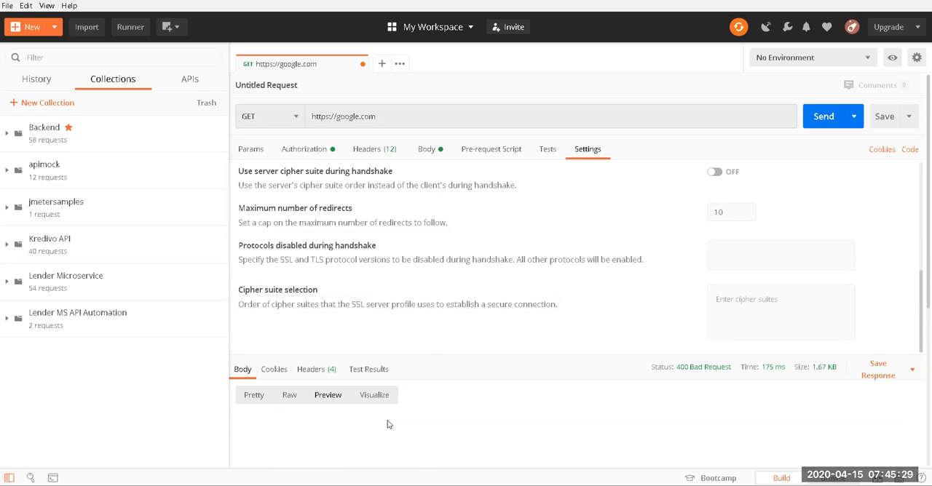
{"action": "scroll", "coordinate": [500, 416], "scroll_direction": "down", "scroll_amount": 3}
{"action": "scroll", "coordinate": [503, 412], "scroll_direction": "down", "scroll_amount": 2}
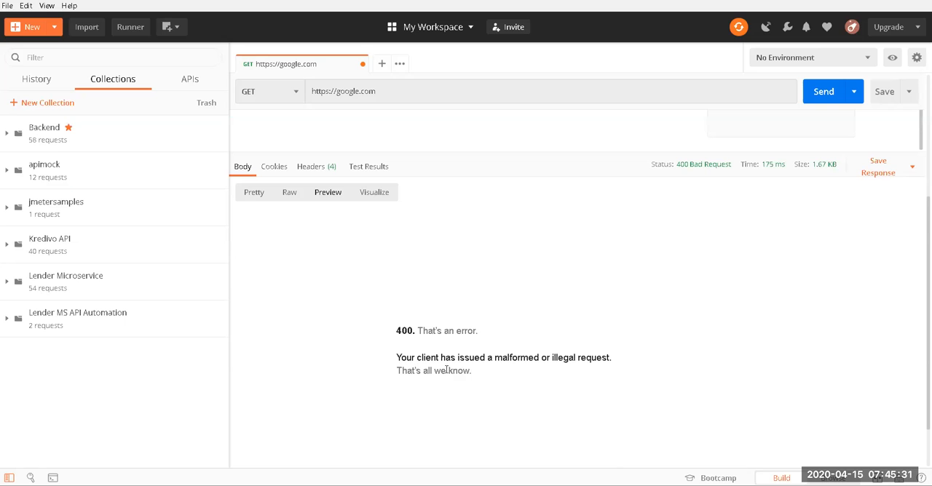
Step: Disable the Accept, Content-Type and authtoken headers of the google.com request, send it again and check the response preview
{"action": "scroll", "coordinate": [444, 369], "scroll_direction": "up", "scroll_amount": 2}
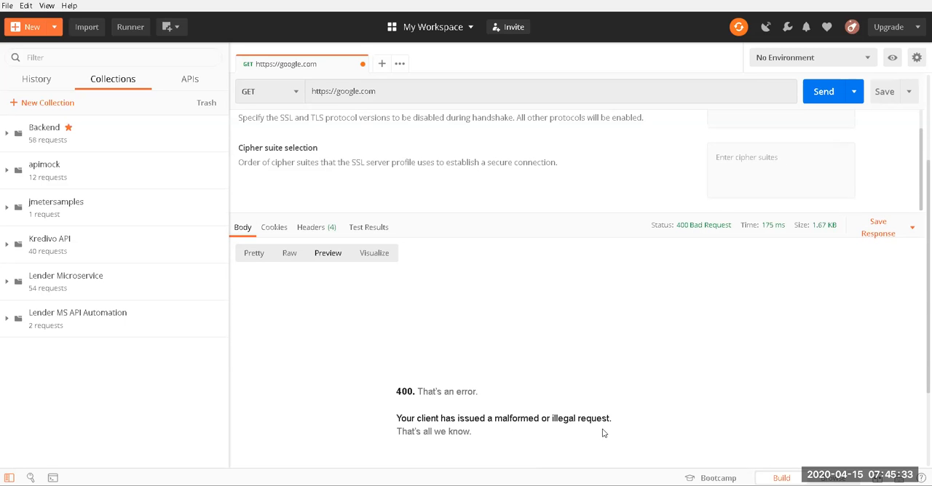
{"action": "scroll", "coordinate": [487, 344], "scroll_direction": "up", "scroll_amount": 3}
{"action": "left_click", "coordinate": [370, 149]}
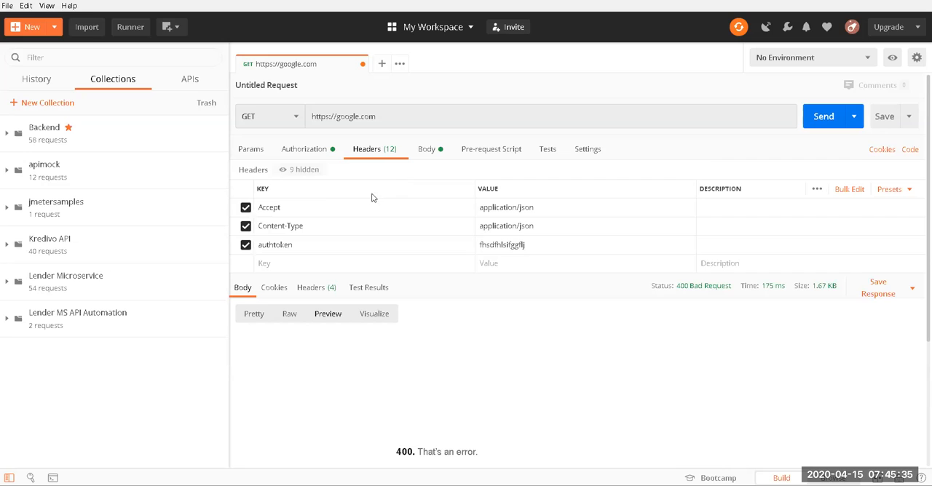
{"action": "left_click", "coordinate": [245, 208]}
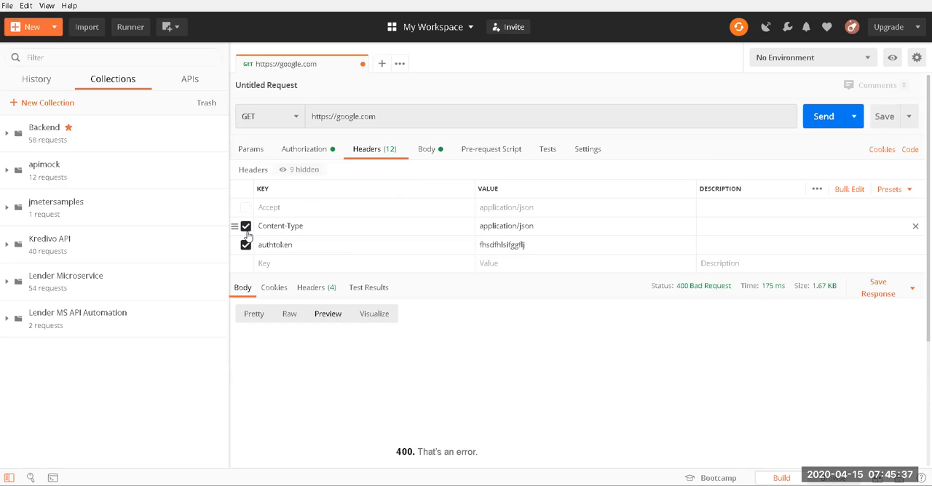
{"action": "left_click", "coordinate": [245, 227]}
{"action": "left_click", "coordinate": [245, 245]}
{"action": "left_click", "coordinate": [806, 122]}
{"action": "scroll", "coordinate": [495, 393], "scroll_direction": "down", "scroll_amount": 3}
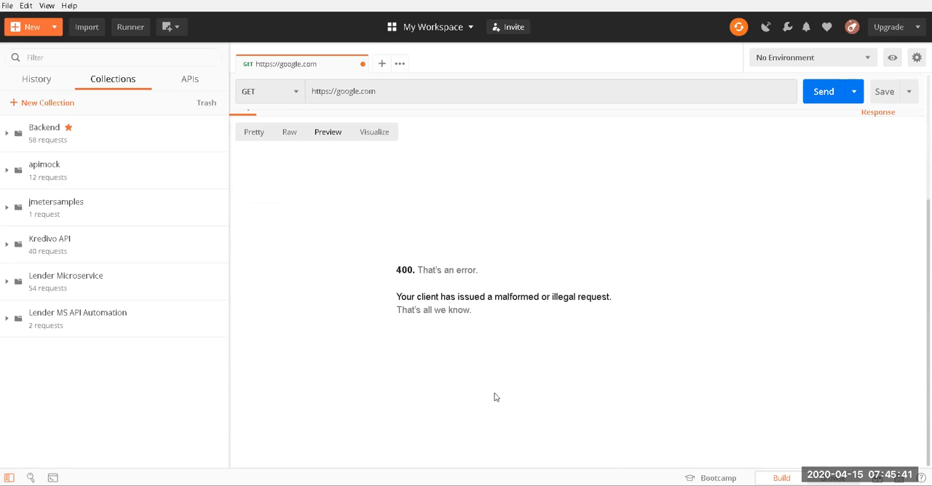
{"action": "scroll", "coordinate": [575, 345], "scroll_direction": "up", "scroll_amount": 3}
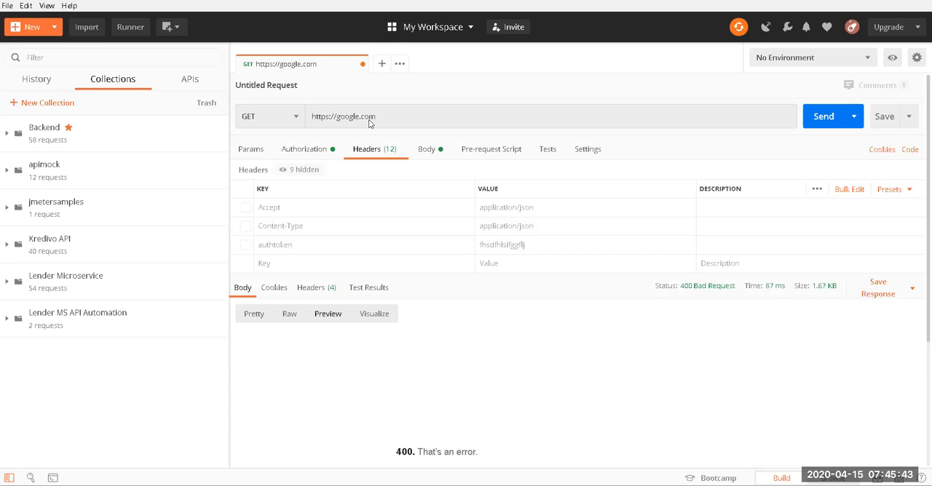
{"action": "left_click", "coordinate": [397, 111]}
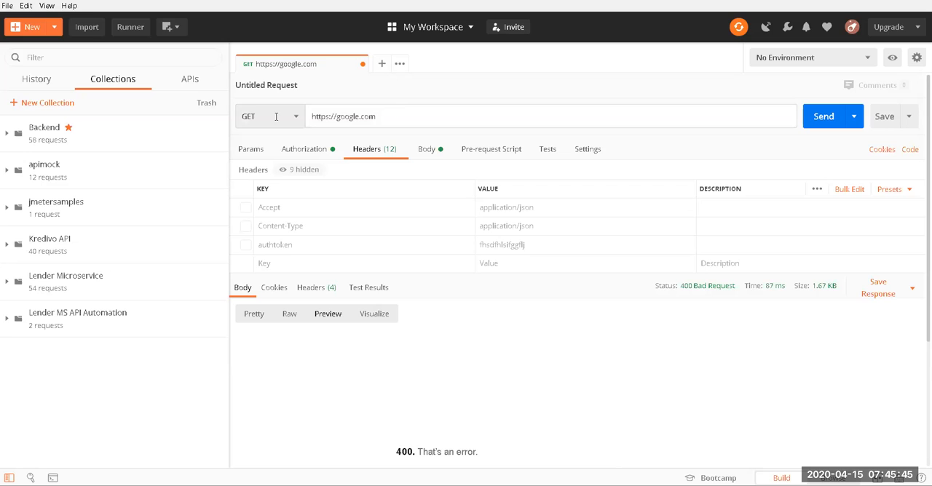
{"action": "triple_click", "coordinate": [377, 119]}
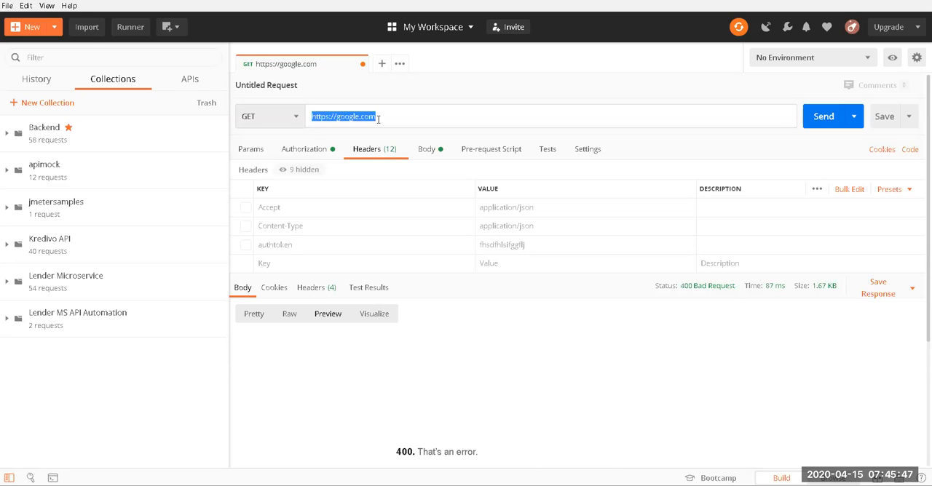
{"action": "type", "text": "https"}
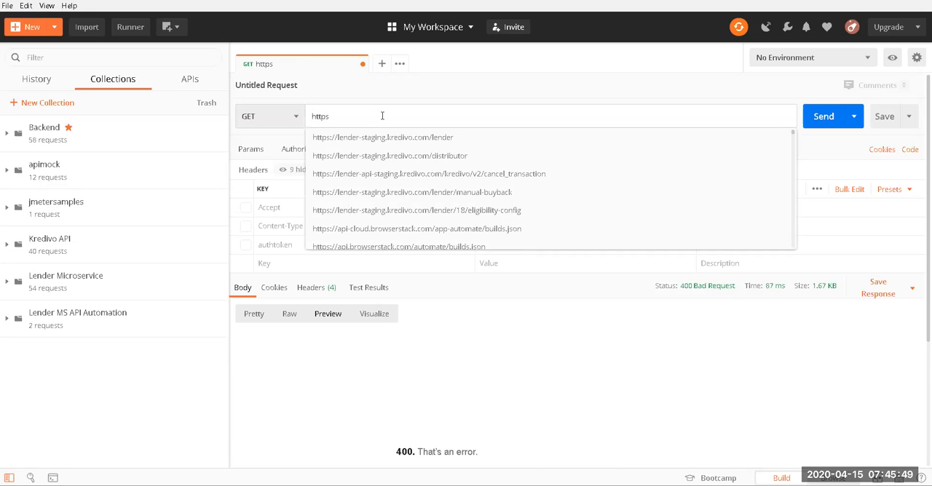
{"action": "type", "text": "://testautomasi.com"}
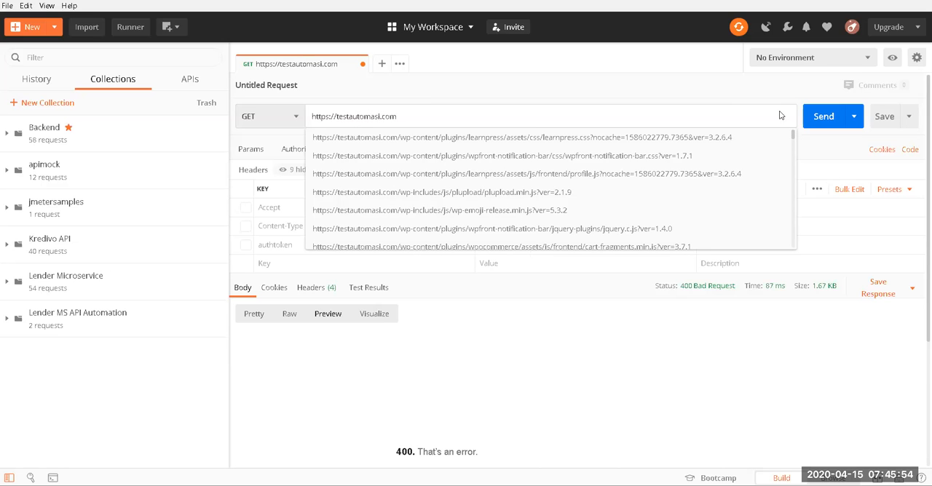
{"action": "left_click", "coordinate": [828, 163]}
{"action": "key", "text": "ctrl+Return"}
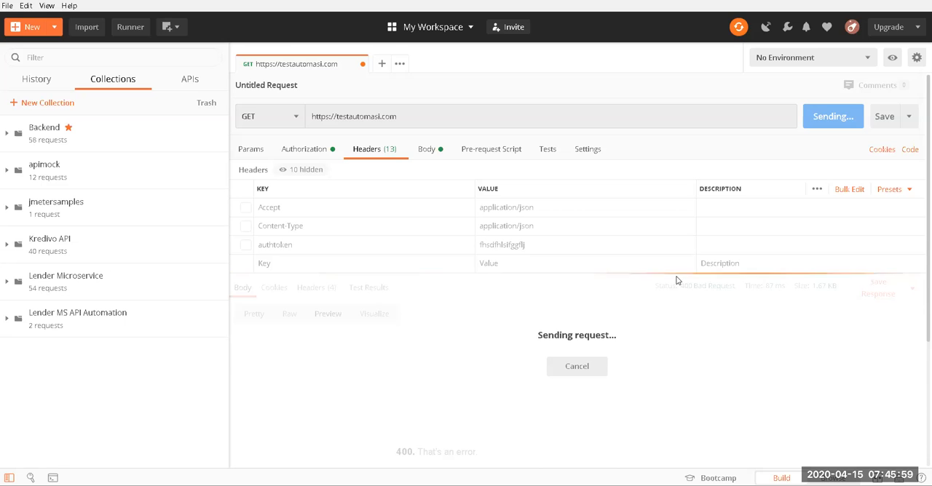
Step: Examine the testautomasi.com response's status, time and previewed page
{"action": "left_click", "coordinate": [329, 320]}
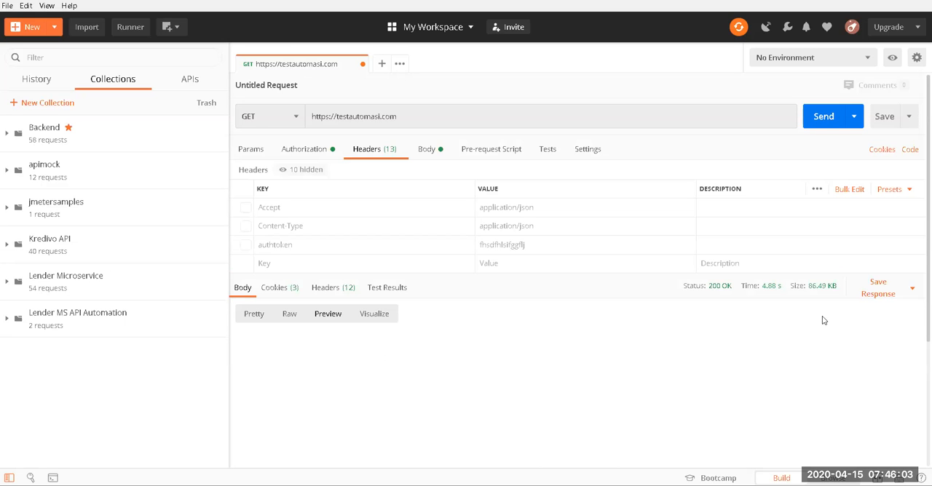
{"action": "mouse_move", "coordinate": [720, 291]}
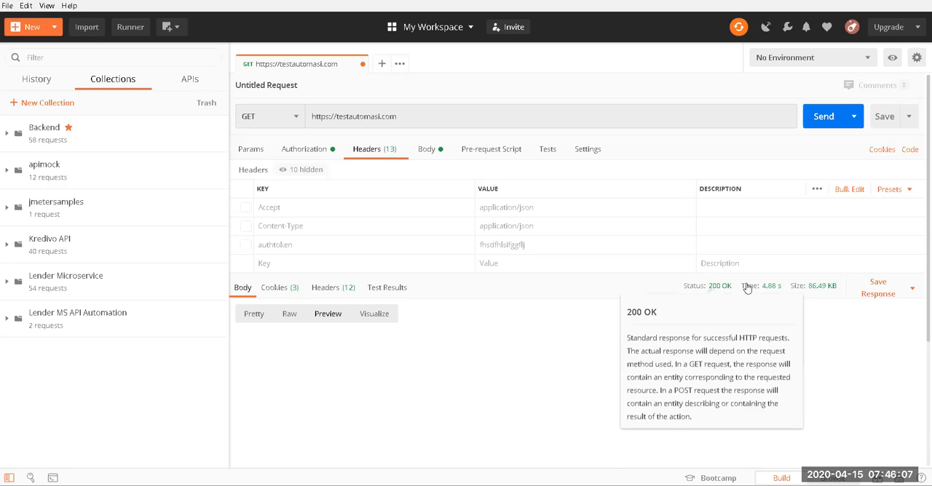
{"action": "mouse_move", "coordinate": [779, 291]}
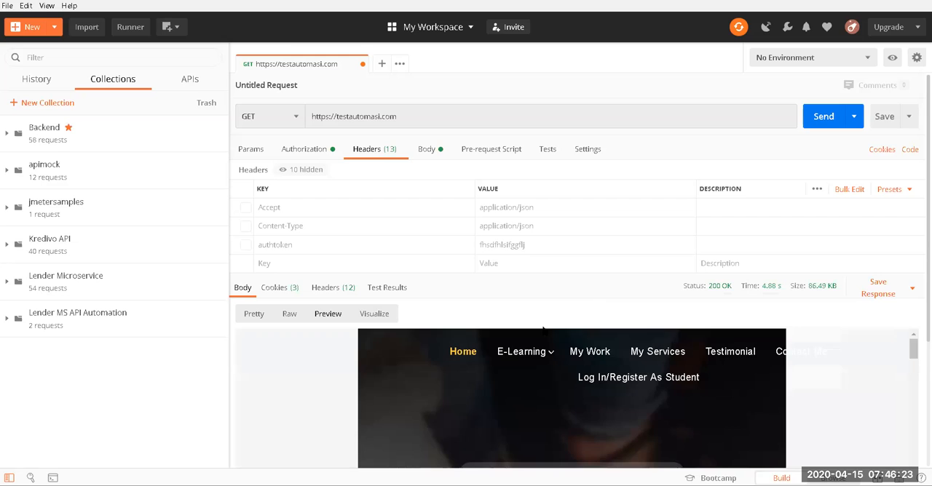
{"action": "scroll", "coordinate": [547, 378], "scroll_direction": "down", "scroll_amount": 4}
{"action": "scroll", "coordinate": [519, 401], "scroll_direction": "up", "scroll_amount": 4}
{"action": "scroll", "coordinate": [517, 401], "scroll_direction": "down", "scroll_amount": 3}
{"action": "scroll", "coordinate": [512, 385], "scroll_direction": "down", "scroll_amount": 4}
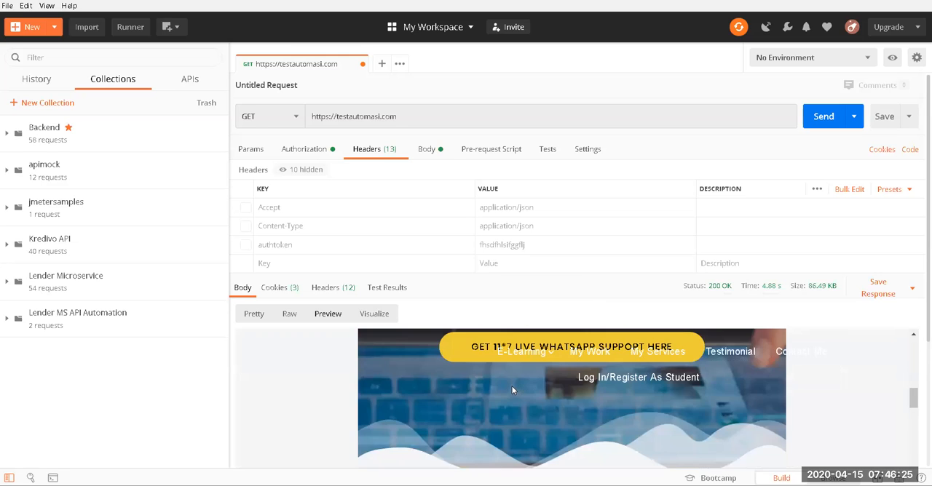
{"action": "scroll", "coordinate": [597, 364], "scroll_direction": "up", "scroll_amount": 7}
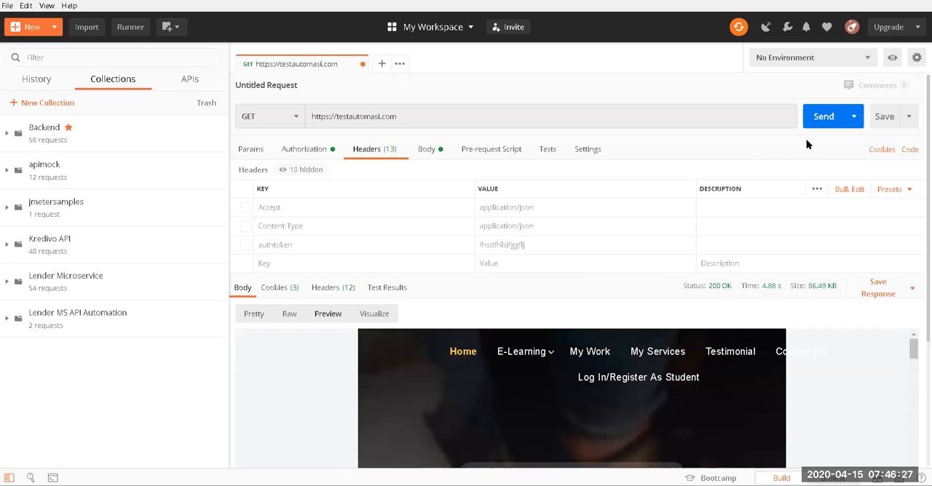
Step: Look over the form for saving the request without saving, and open and close a blank request tab
{"action": "left_click", "coordinate": [467, 111]}
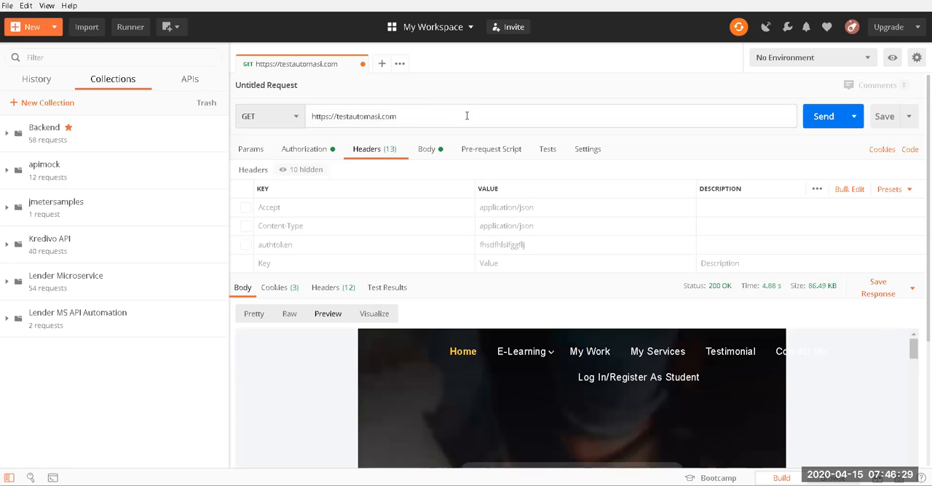
{"action": "left_click", "coordinate": [908, 118]}
{"action": "left_click", "coordinate": [846, 144]}
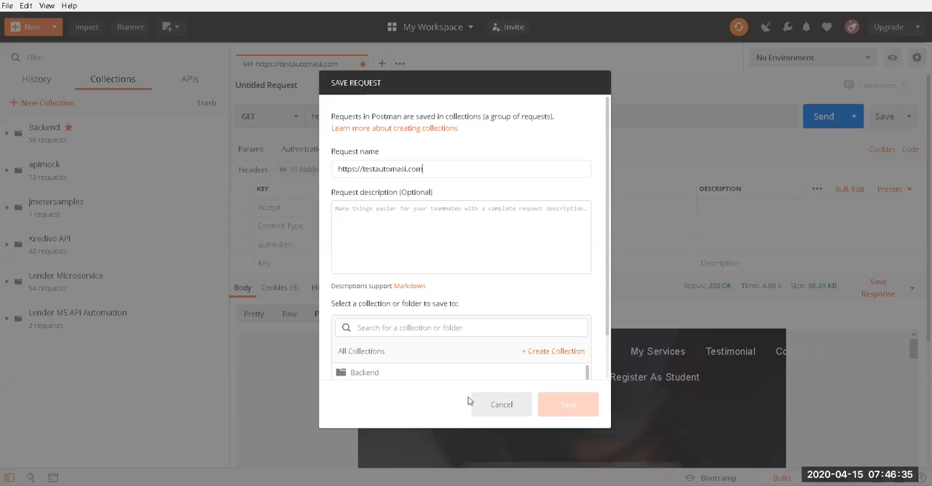
{"action": "left_click", "coordinate": [502, 405]}
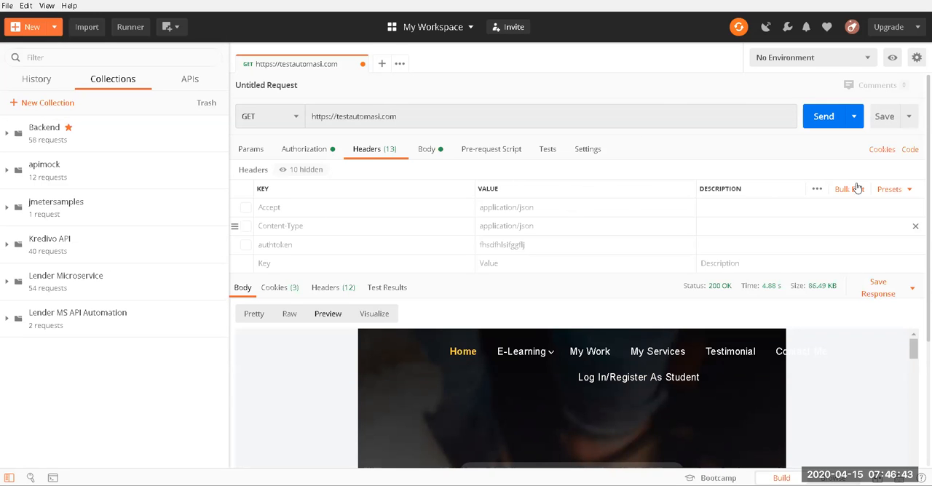
{"action": "left_click", "coordinate": [382, 64]}
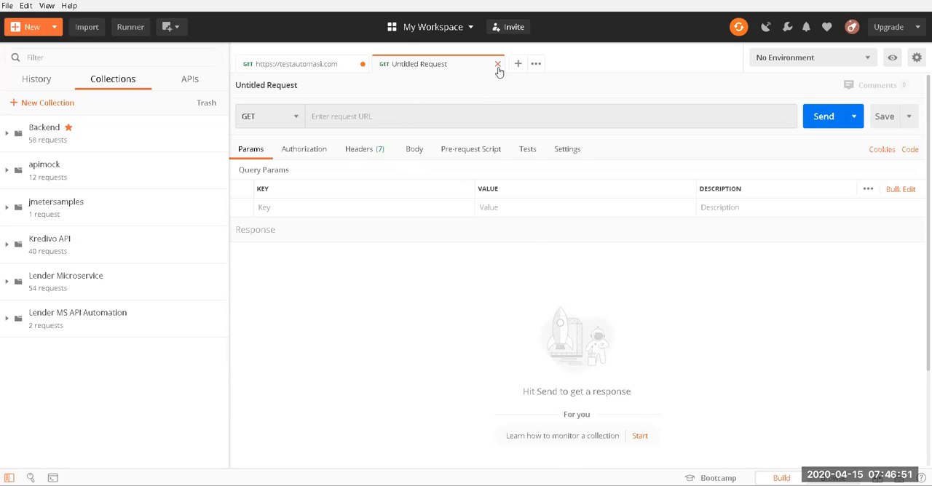
{"action": "left_click", "coordinate": [497, 64]}
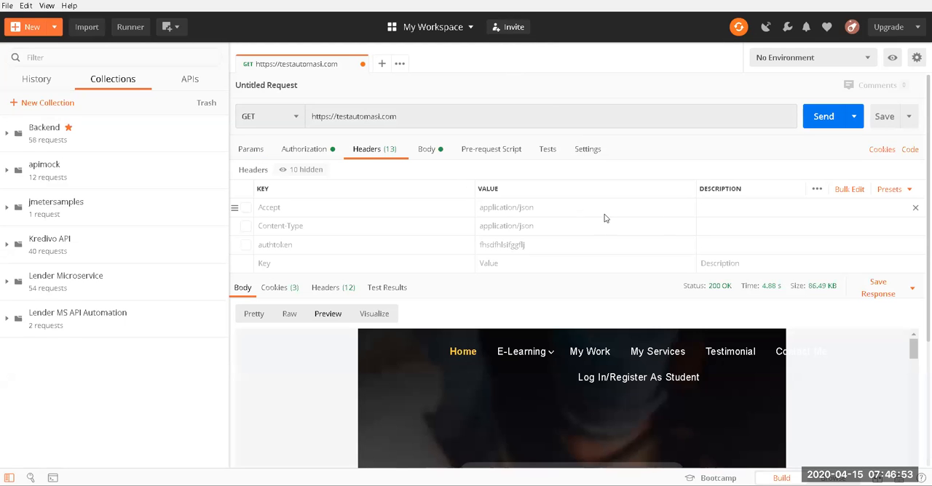
Step: Filter the request history by testautomasi
{"action": "left_click", "coordinate": [34, 82]}
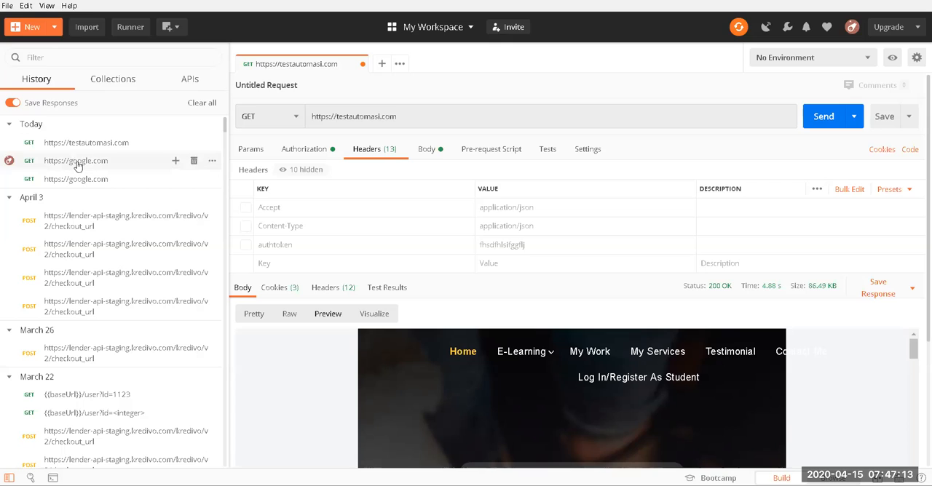
{"action": "left_click", "coordinate": [76, 57]}
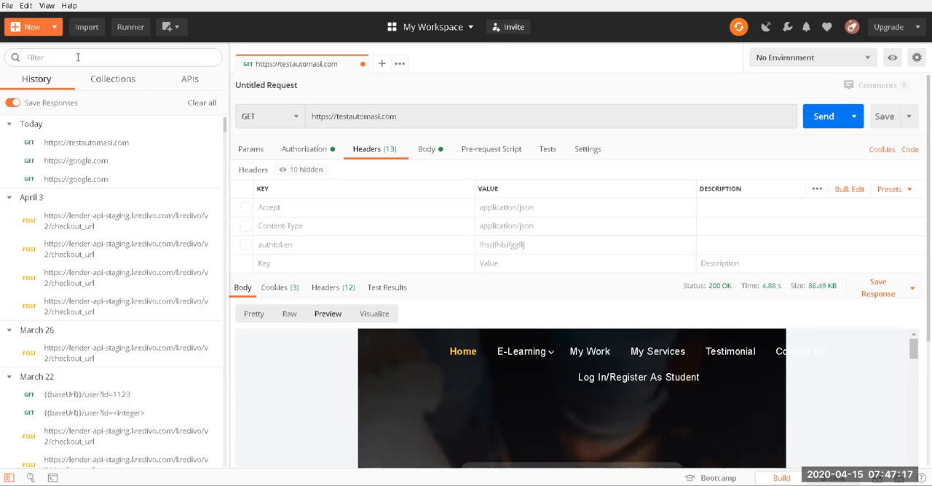
{"action": "type", "text": "testa"}
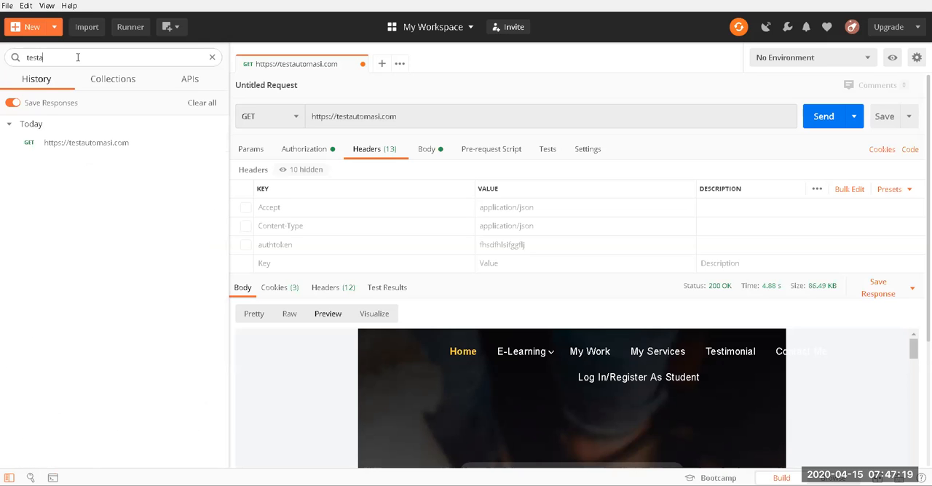
{"action": "type", "text": "utomasi"}
Step: Compare the testautomasi matches in collections and history, and collapse the apimock collection
{"action": "left_click", "coordinate": [121, 80]}
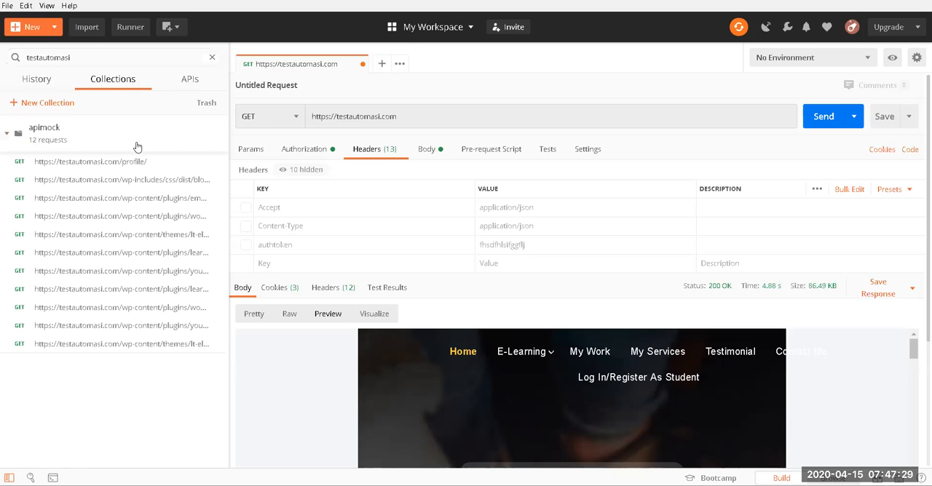
{"action": "left_click", "coordinate": [112, 56]}
{"action": "left_click", "coordinate": [8, 134]}
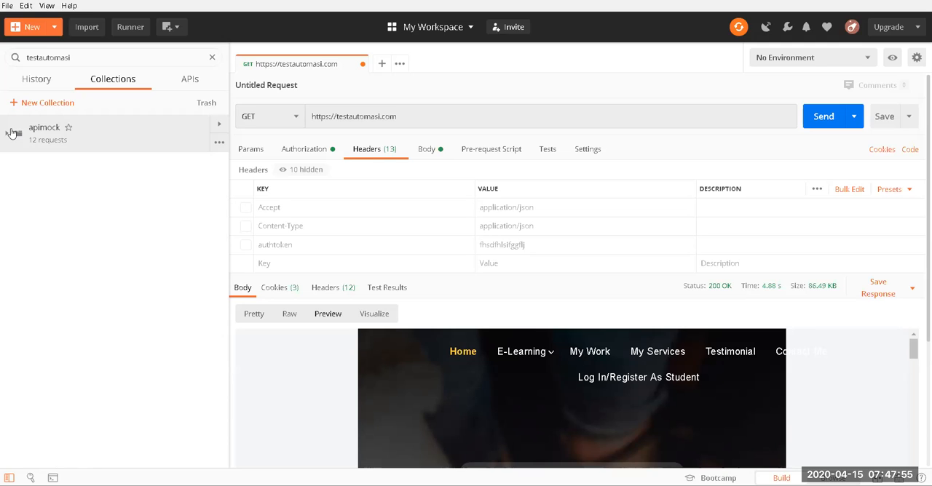
{"action": "left_click", "coordinate": [46, 78]}
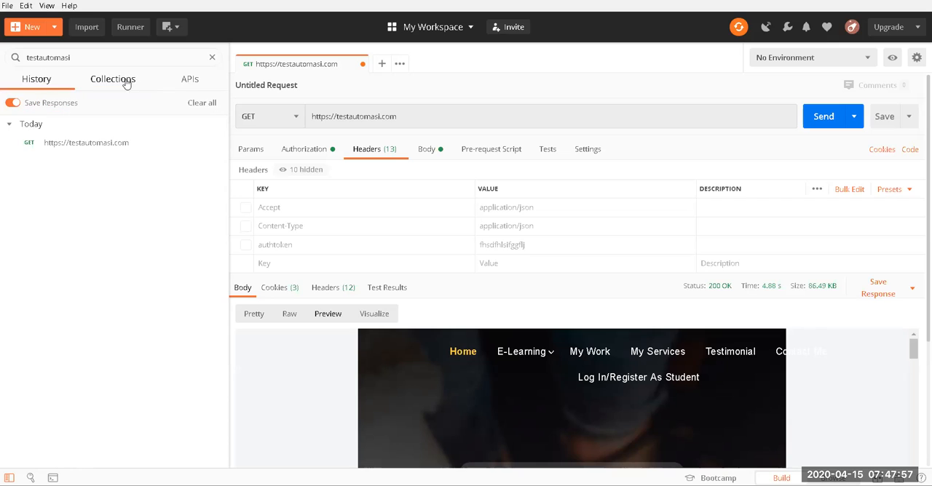
{"action": "left_click", "coordinate": [113, 81]}
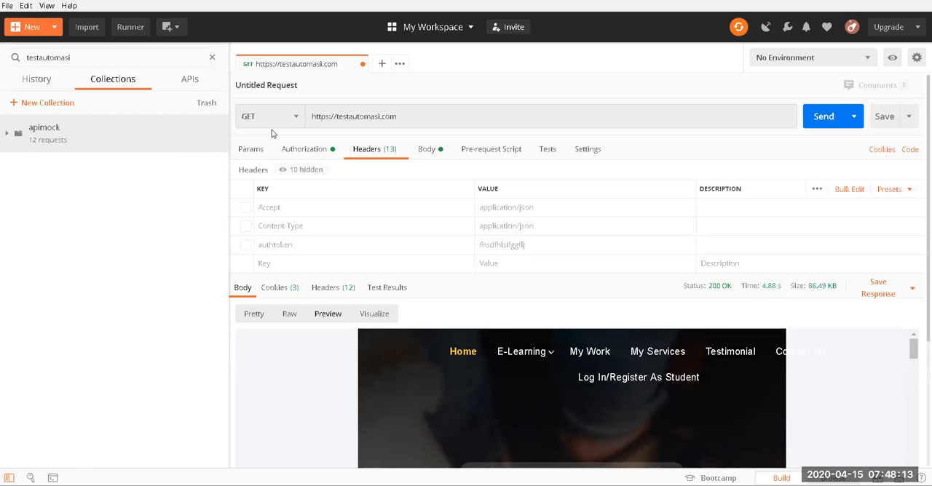
Step: Start a new collection named BuilderAPIs and review its description, authorization, pre-request script, tests and variables settings
{"action": "left_click", "coordinate": [44, 103]}
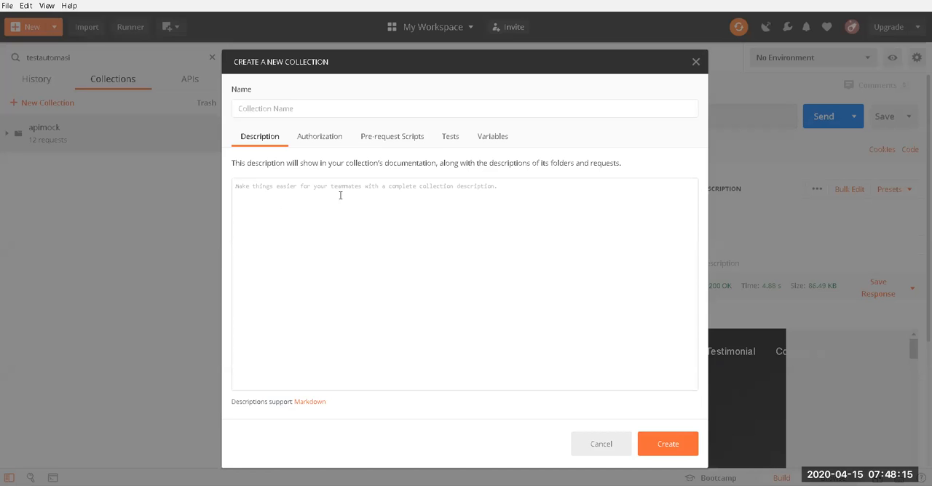
{"action": "type", "text": "BuilderAPIs"}
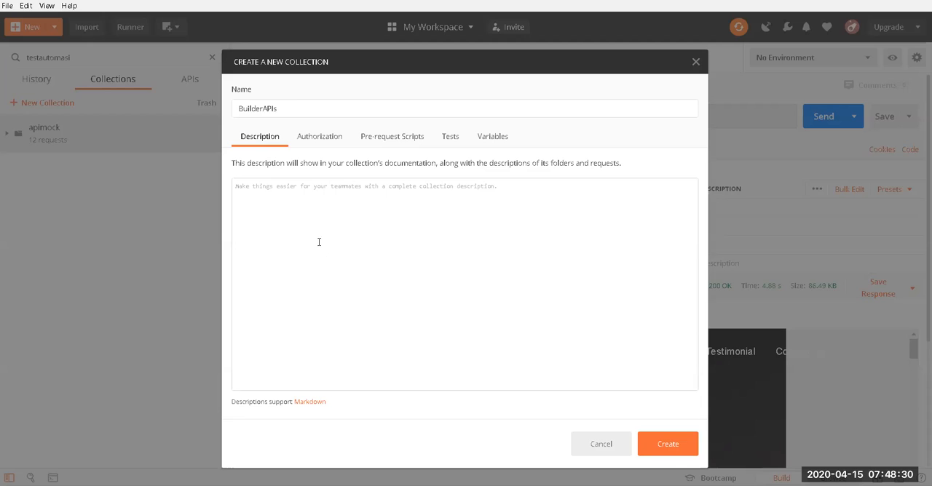
{"action": "left_click", "coordinate": [311, 136]}
{"action": "left_click", "coordinate": [382, 138]}
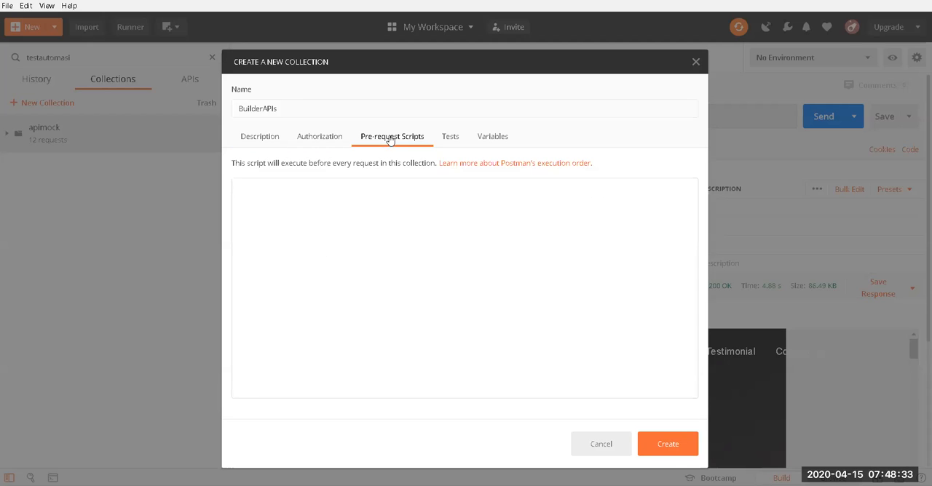
{"action": "left_click", "coordinate": [451, 138]}
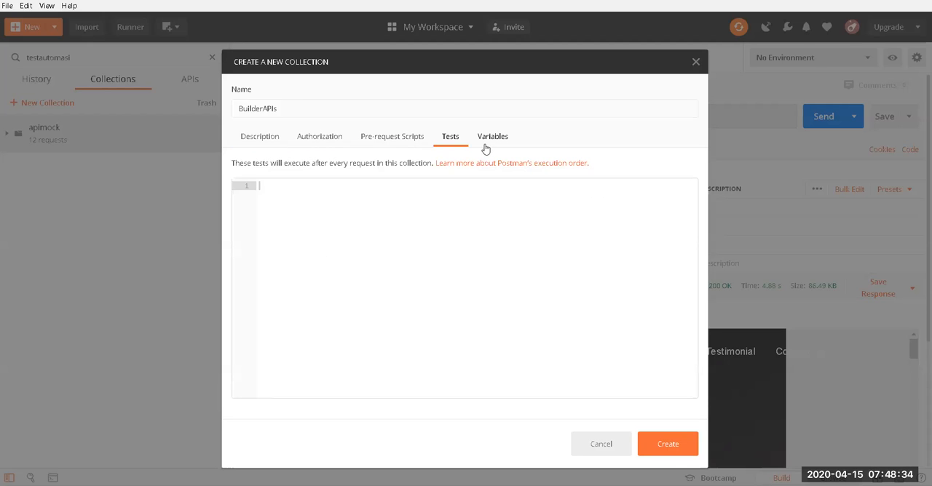
{"action": "left_click", "coordinate": [398, 141]}
{"action": "left_click", "coordinate": [488, 138]}
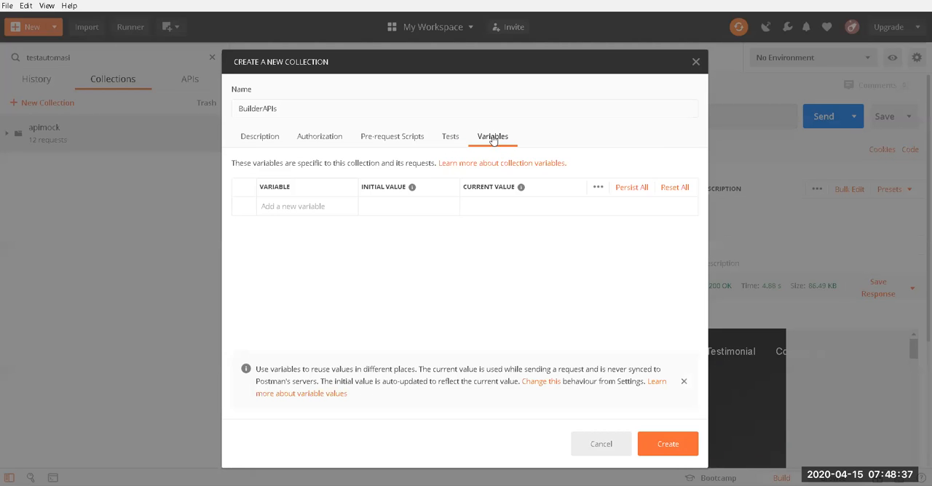
{"action": "left_click", "coordinate": [320, 141]}
{"action": "left_click", "coordinate": [265, 141]}
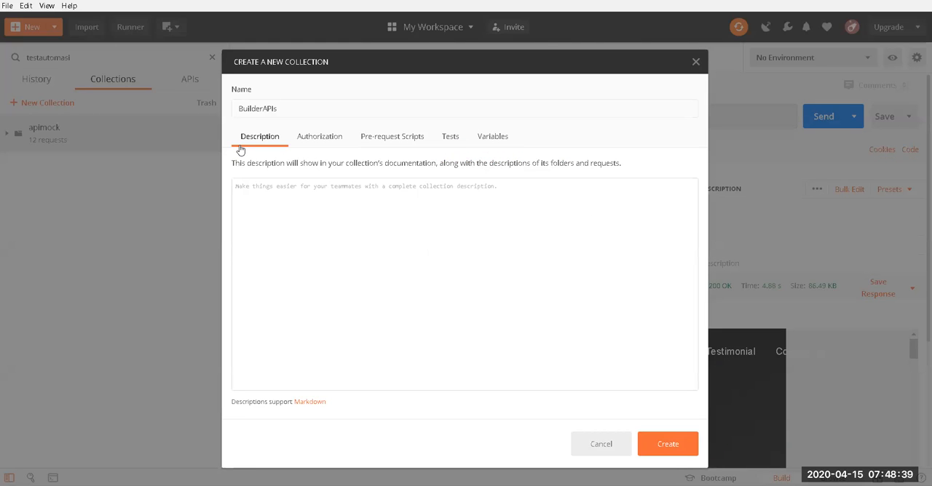
{"action": "left_click", "coordinate": [328, 144]}
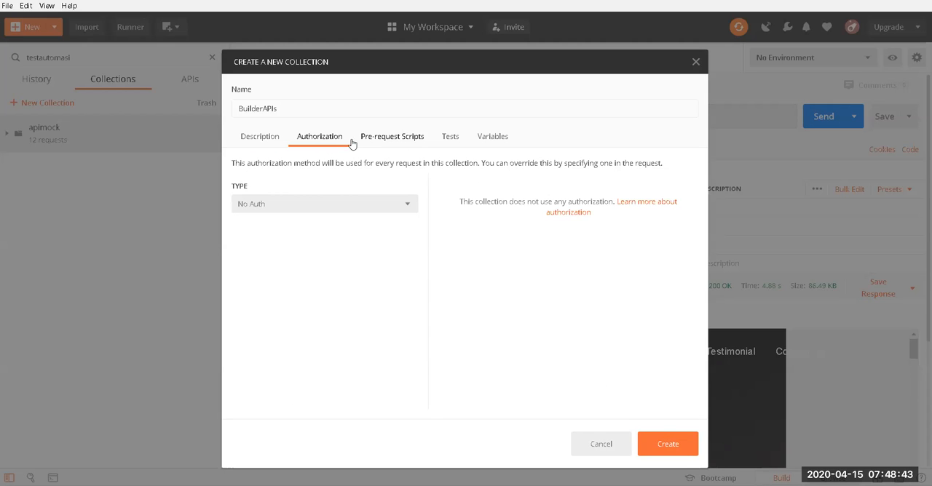
{"action": "left_click", "coordinate": [497, 148]}
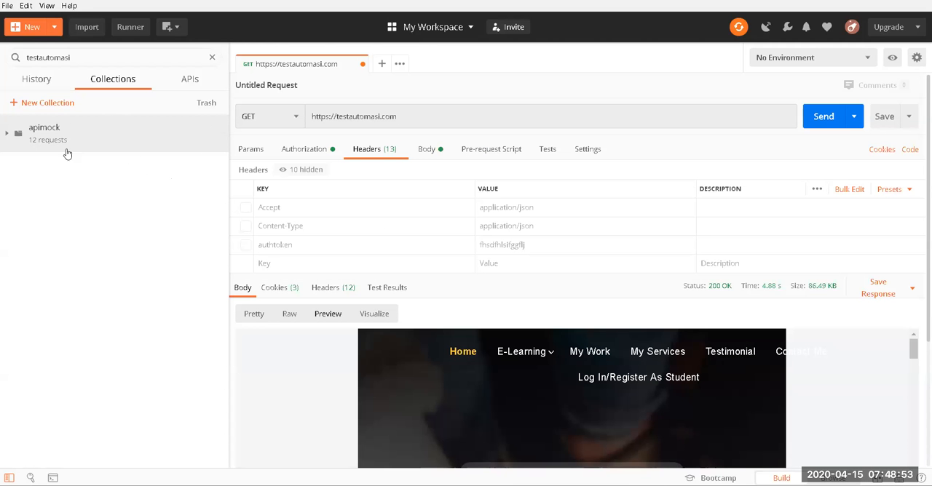
Step: Check the APIs section and examine the apimock requests that match the testautomasi filter
{"action": "left_click", "coordinate": [188, 83]}
{"action": "left_click", "coordinate": [117, 86]}
{"action": "left_click", "coordinate": [5, 135]}
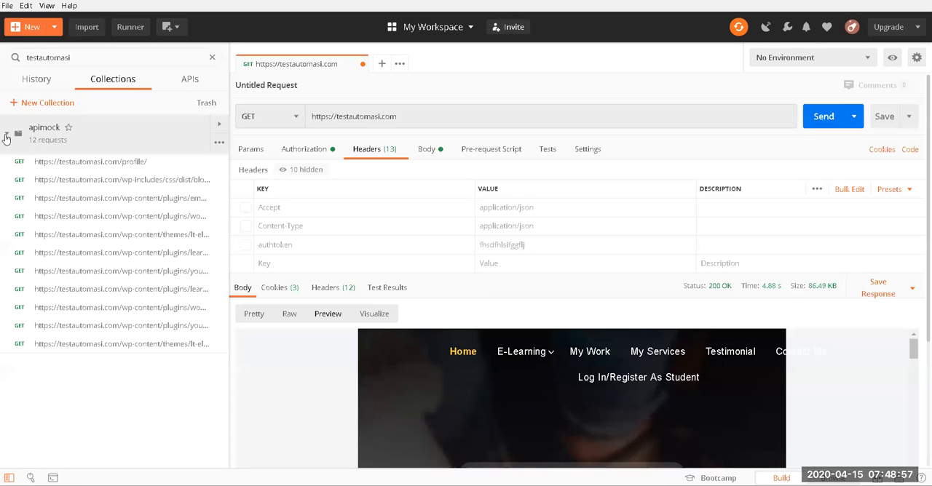
{"action": "left_click", "coordinate": [6, 137]}
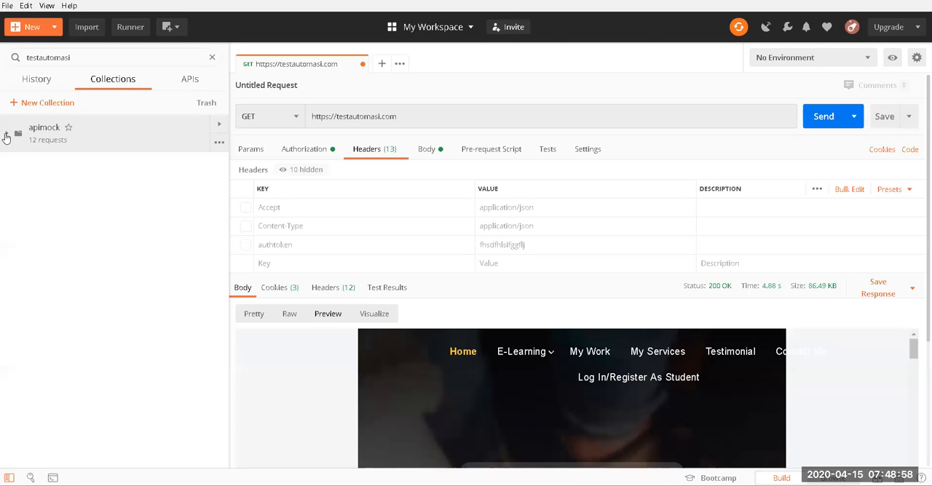
Step: Dismiss a blank new collection form without creating anything, and clear the testautomasi filter from the collection list
{"action": "left_click", "coordinate": [59, 104]}
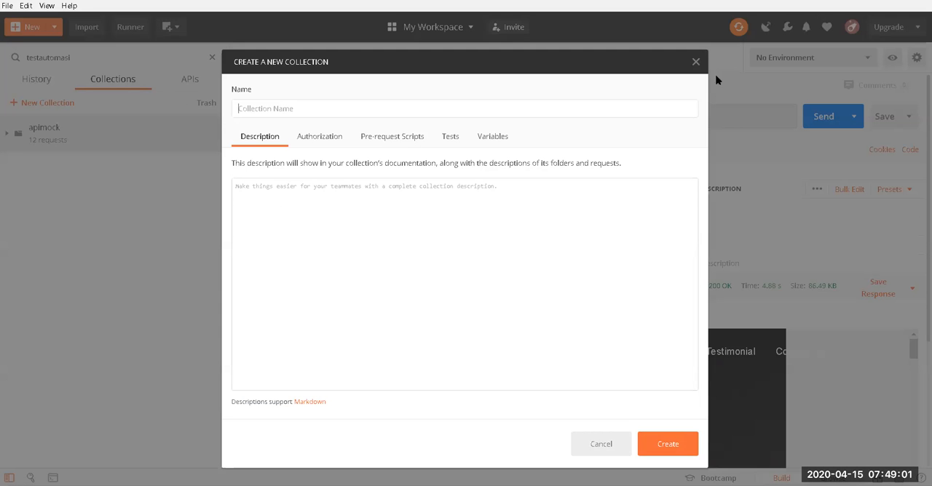
{"action": "left_click", "coordinate": [696, 61]}
{"action": "left_click", "coordinate": [212, 56]}
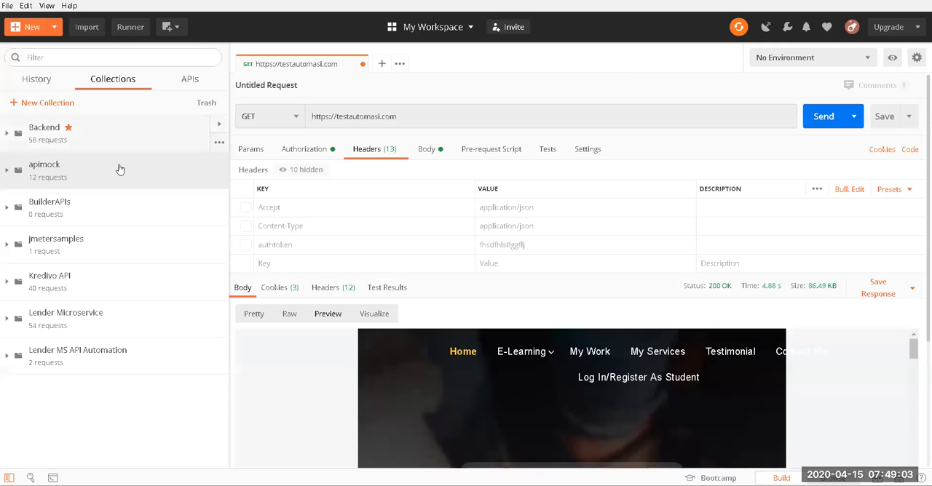
Step: Add a request named login to the BuilderAPIs collection
{"action": "left_click", "coordinate": [38, 209]}
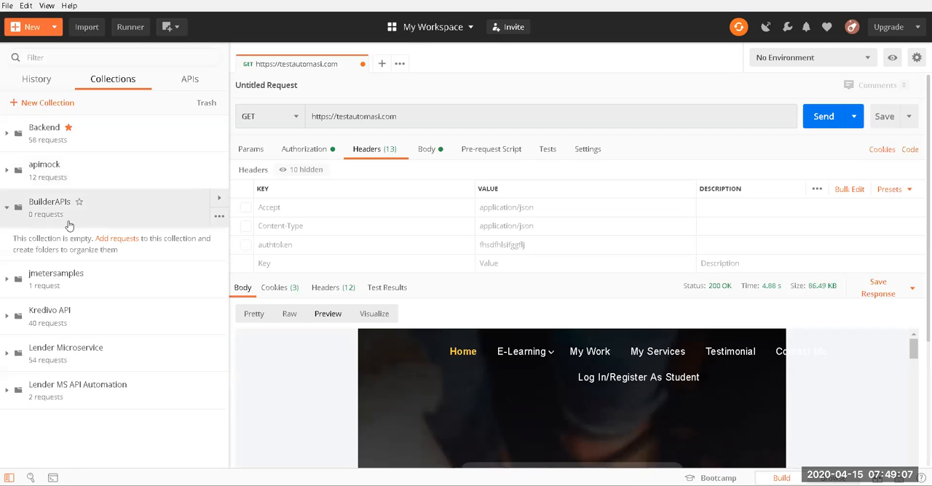
{"action": "left_click", "coordinate": [218, 219]}
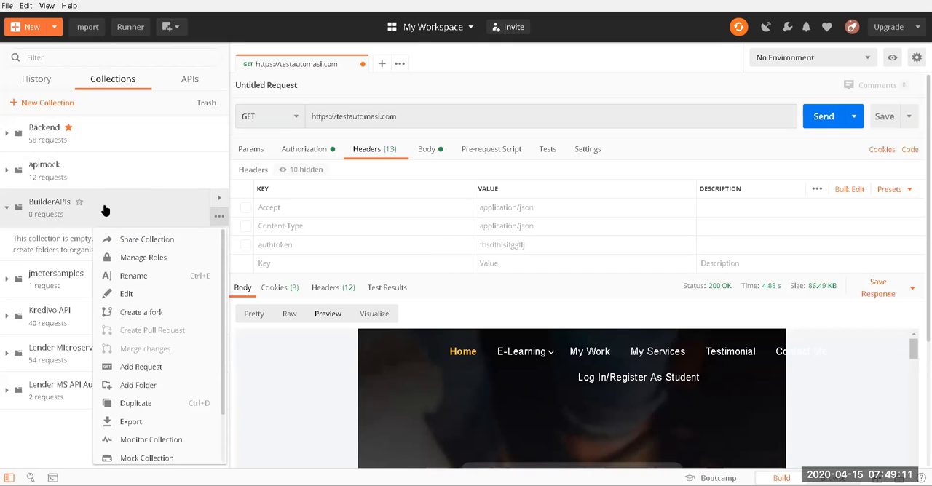
{"action": "left_click", "coordinate": [104, 209]}
{"action": "left_click", "coordinate": [218, 217]}
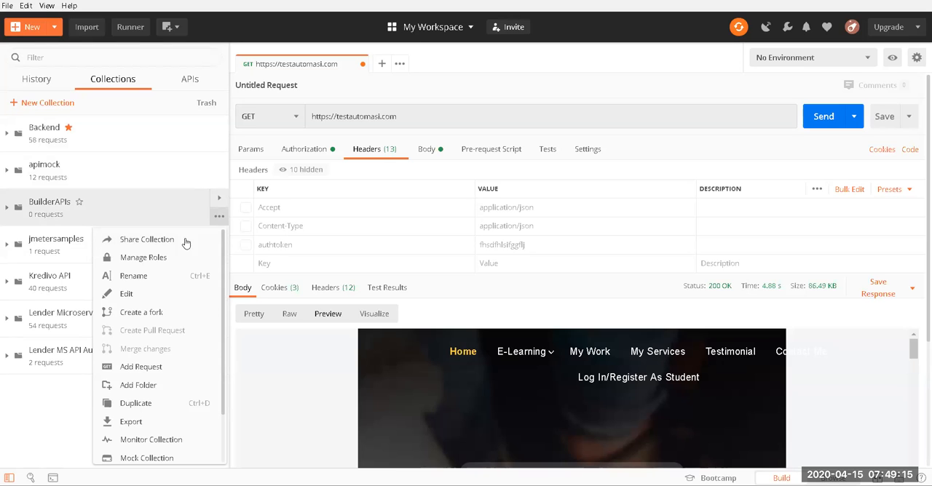
{"action": "left_click", "coordinate": [140, 368]}
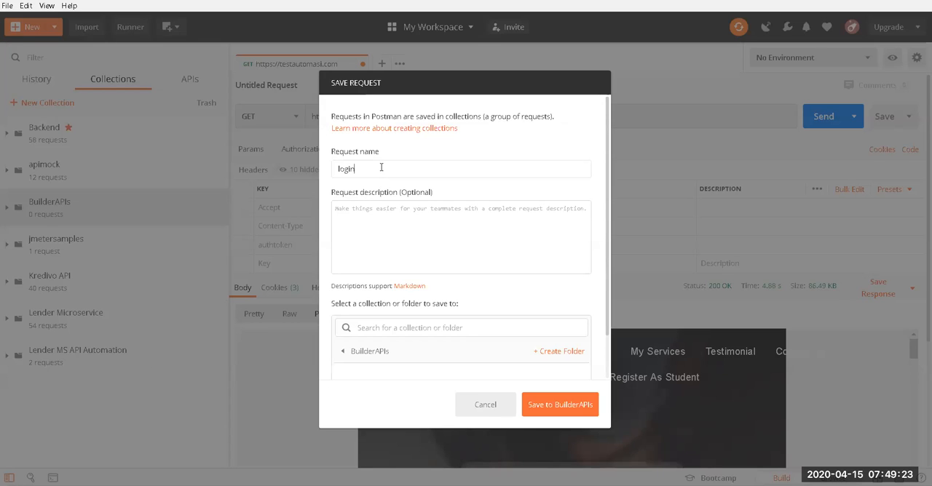
{"action": "left_click", "coordinate": [566, 397]}
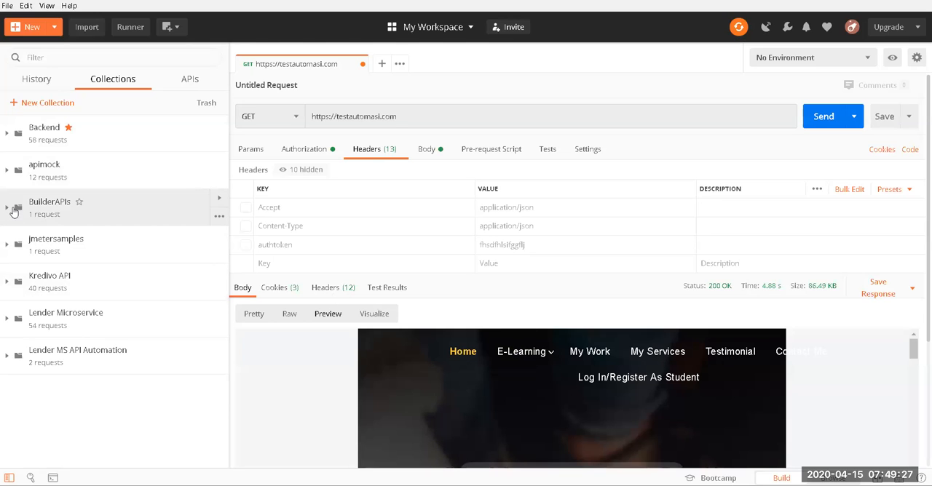
Step: Open the login request in the BuilderAPIs collection and duplicate it
{"action": "left_click", "coordinate": [5, 209]}
{"action": "left_click", "coordinate": [36, 238]}
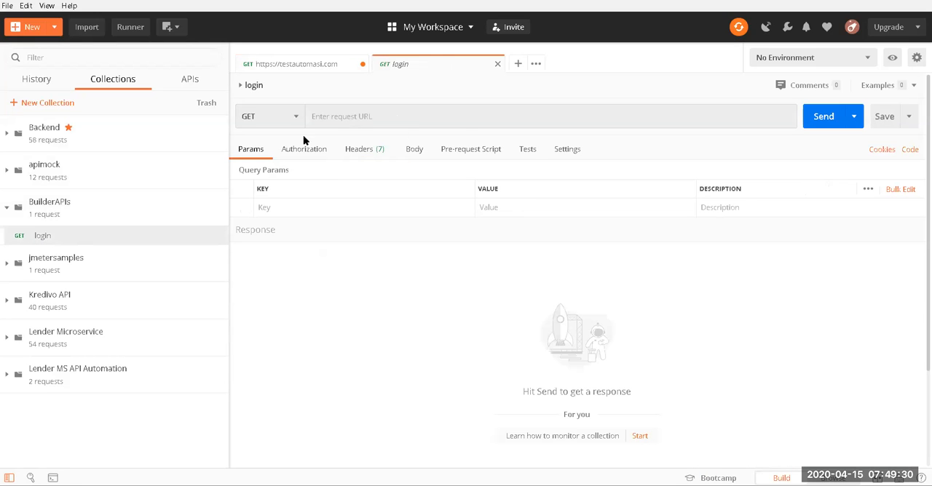
{"action": "right_click", "coordinate": [52, 238]}
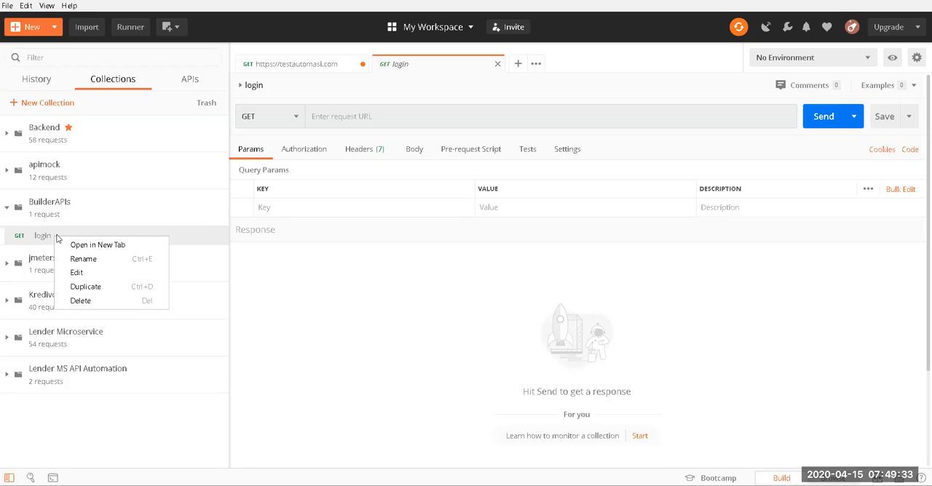
{"action": "left_click", "coordinate": [99, 292]}
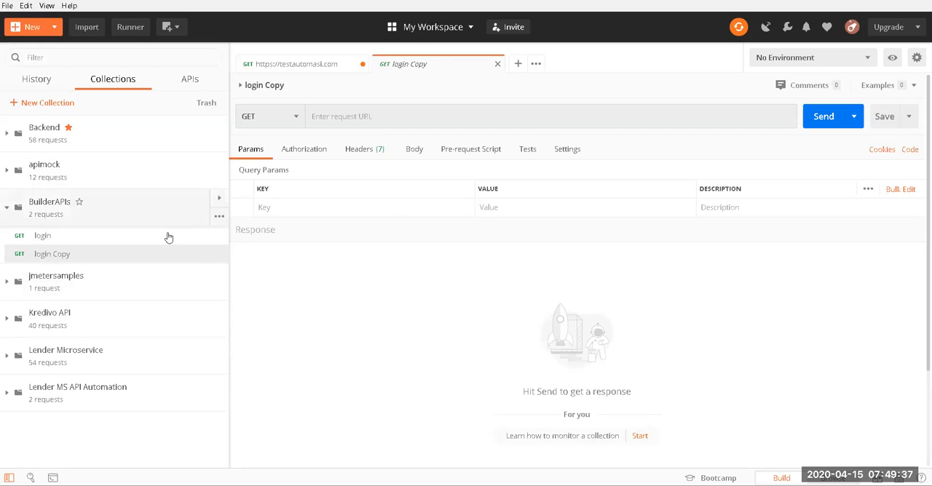
Step: Rename the duplicated login request as invalidlogin
{"action": "right_click", "coordinate": [74, 253]}
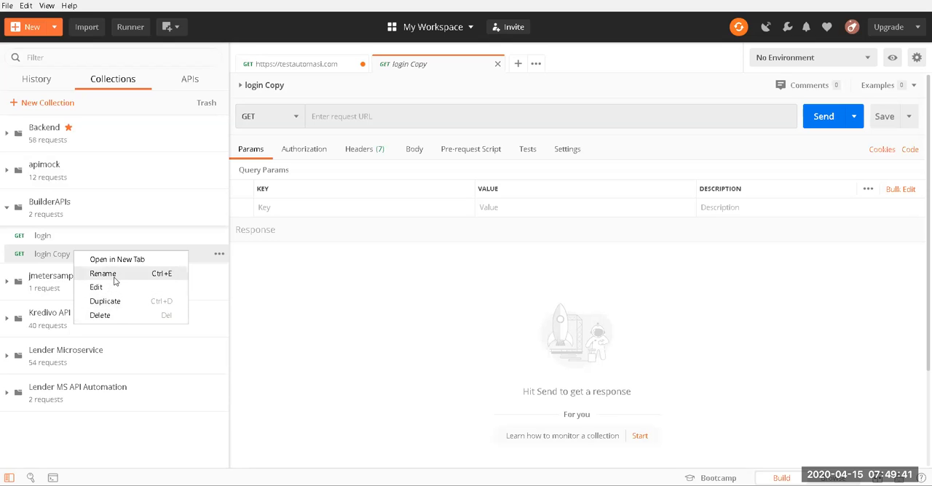
{"action": "left_click", "coordinate": [115, 275]}
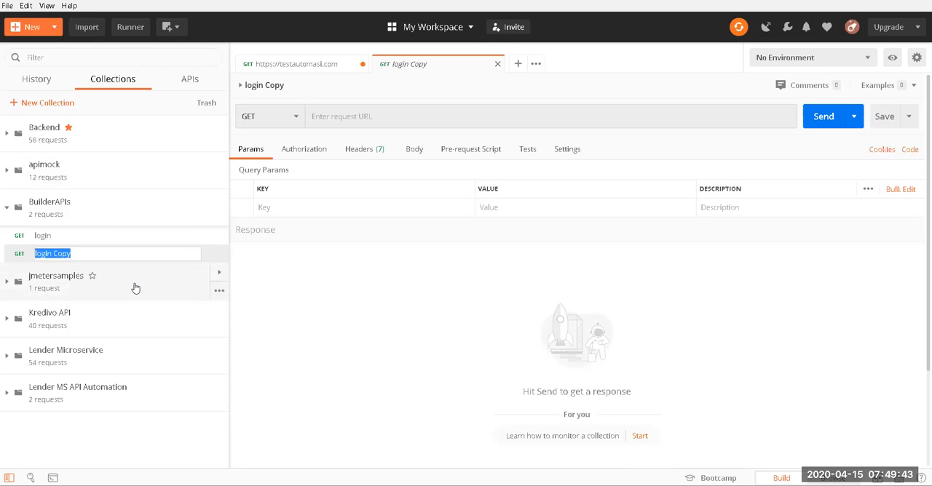
{"action": "type", "text": "g"}
{"action": "type", "text": "e"}
{"action": "key", "text": "BackSpace"}
{"action": "key", "text": "BackSpace"}
{"action": "type", "text": "invalid"}
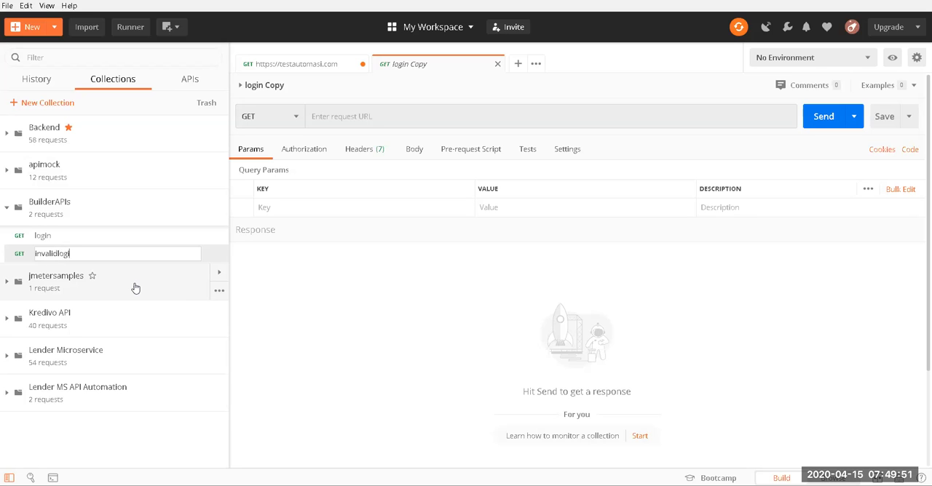
{"action": "key", "text": "Return"}
Step: View the login and invalidlogin requests in turn, ending on login
{"action": "left_click", "coordinate": [87, 236]}
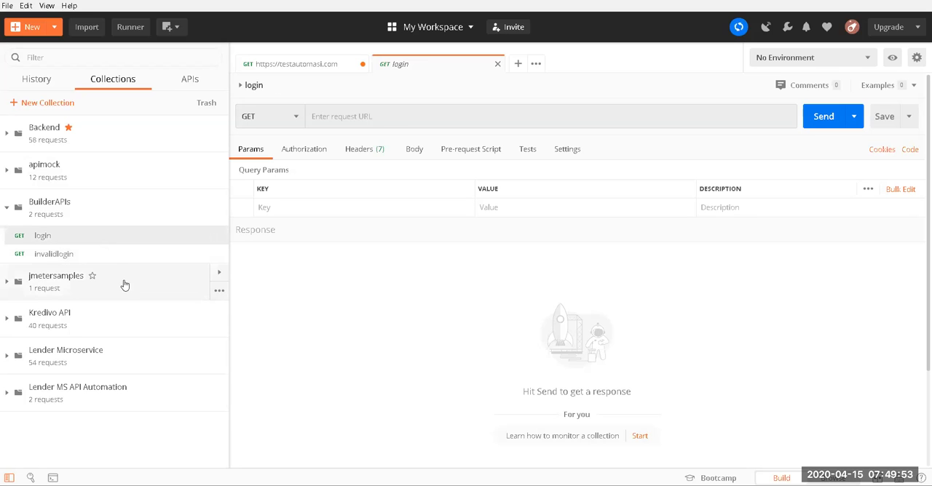
{"action": "left_click", "coordinate": [123, 262]}
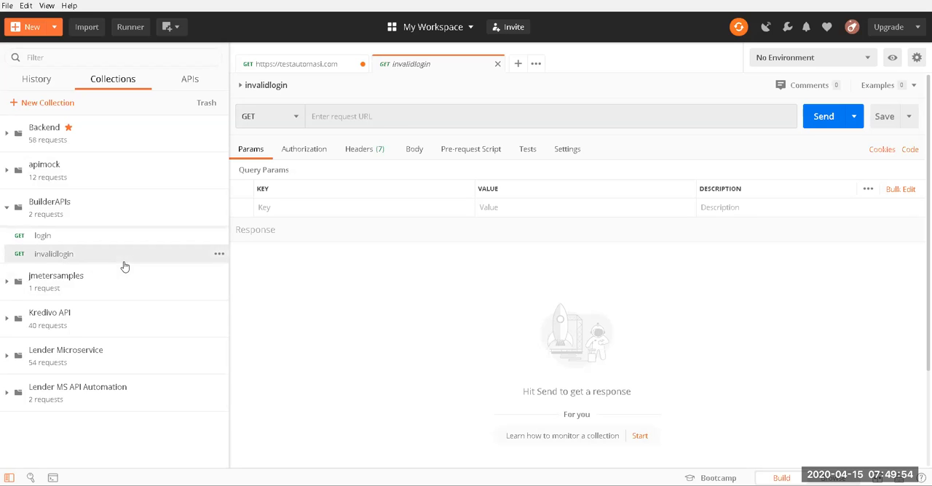
{"action": "left_click", "coordinate": [88, 241]}
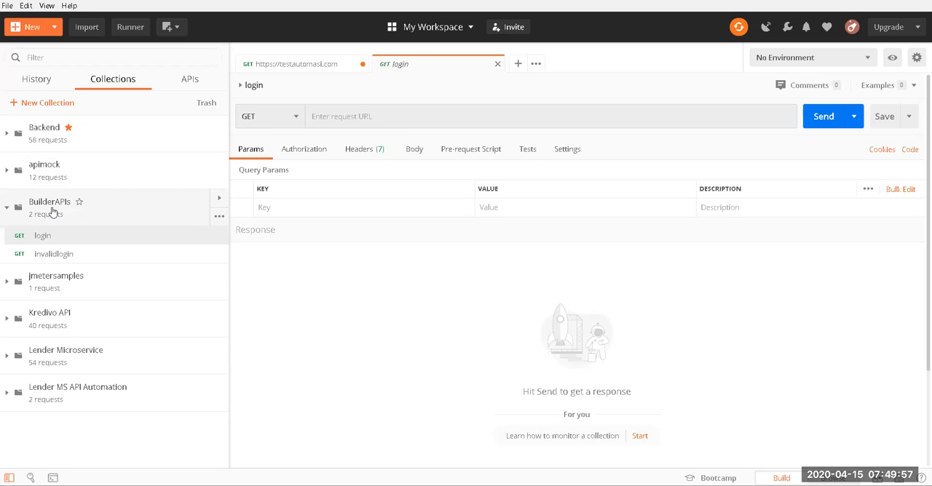
Step: Look over the APIs section, the general file commands and the types of new items, with the collection list showing again
{"action": "left_click", "coordinate": [197, 88]}
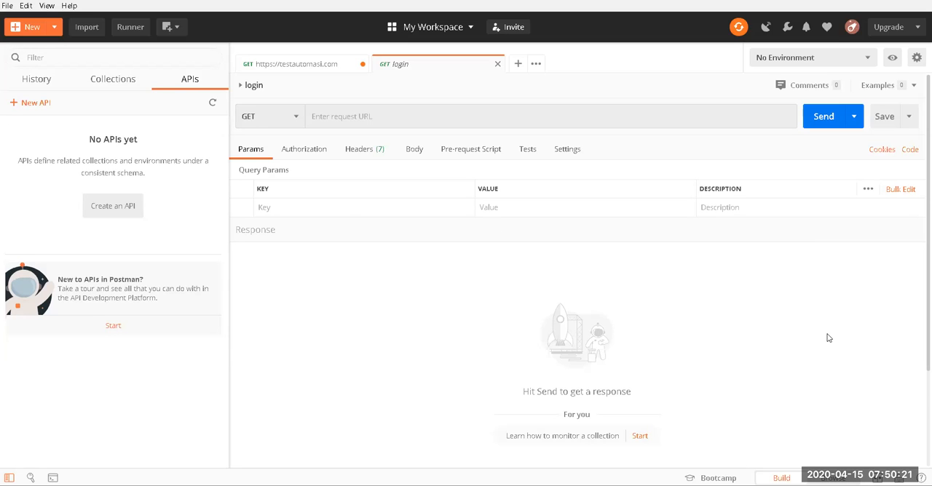
{"action": "left_click", "coordinate": [6, 6]}
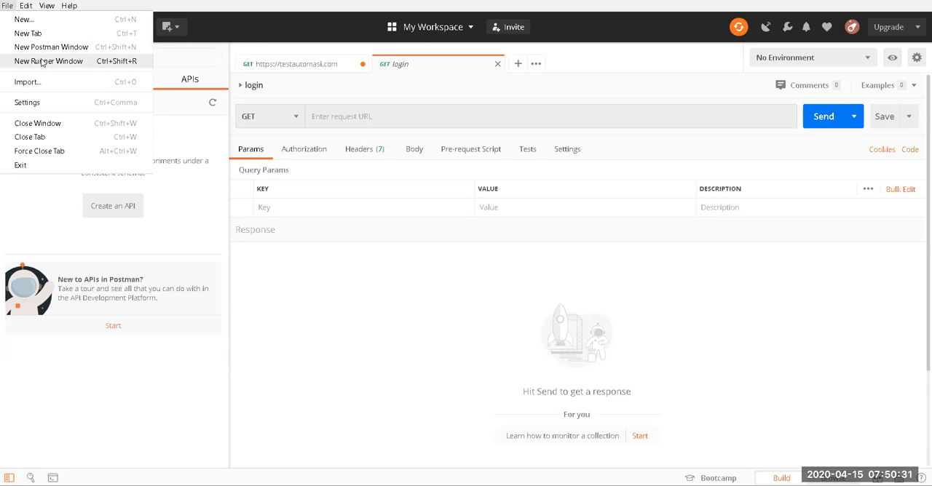
{"action": "left_click", "coordinate": [195, 53]}
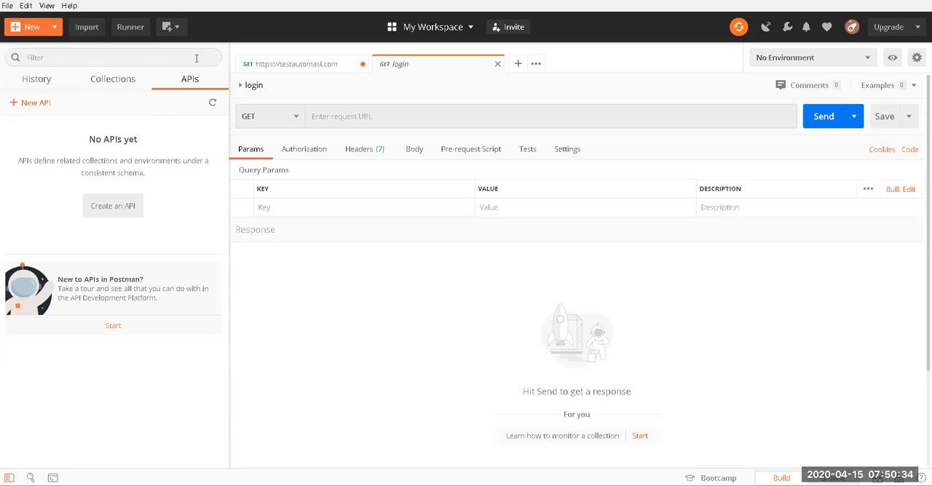
{"action": "left_click", "coordinate": [110, 80]}
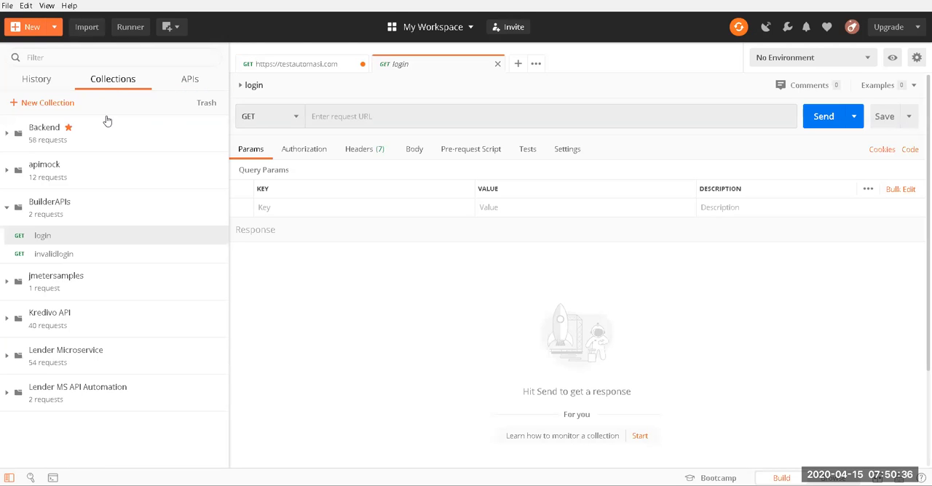
{"action": "left_click", "coordinate": [54, 29]}
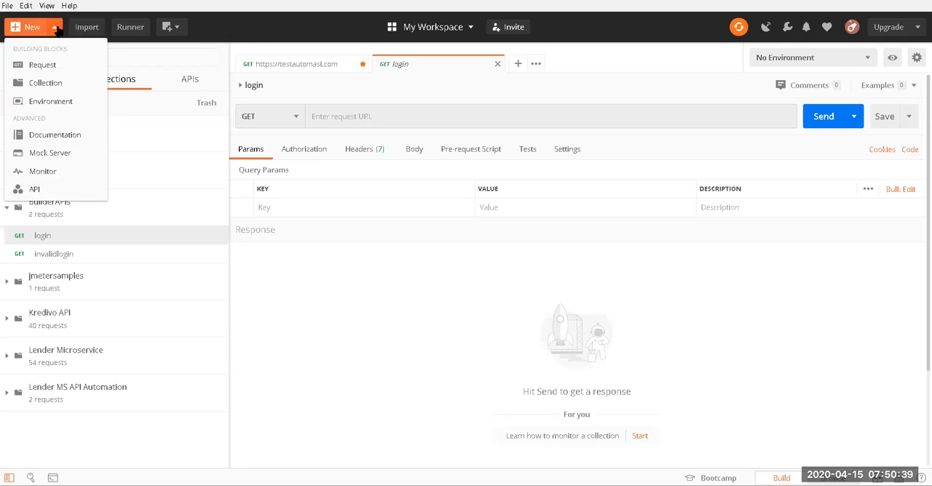
{"action": "left_click", "coordinate": [7, 7]}
{"action": "mouse_move", "coordinate": [24, 6]}
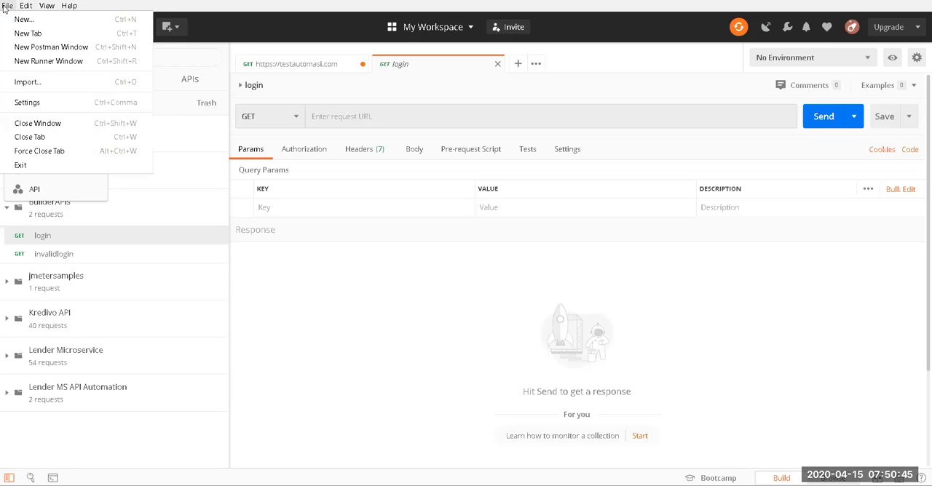
Step: Review the import options and the file chooser, and close them without importing anything
{"action": "left_click", "coordinate": [8, 5]}
{"action": "left_click", "coordinate": [6, 5]}
{"action": "left_click", "coordinate": [51, 84]}
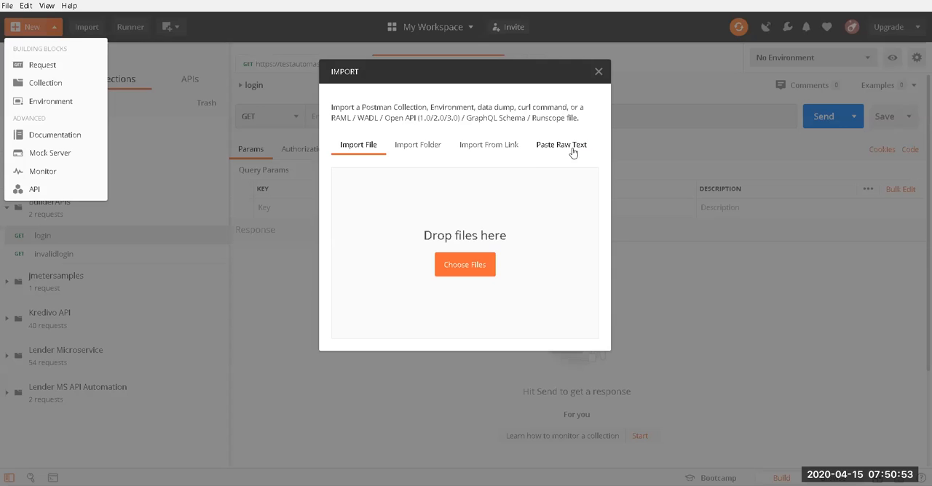
{"action": "left_click", "coordinate": [471, 266]}
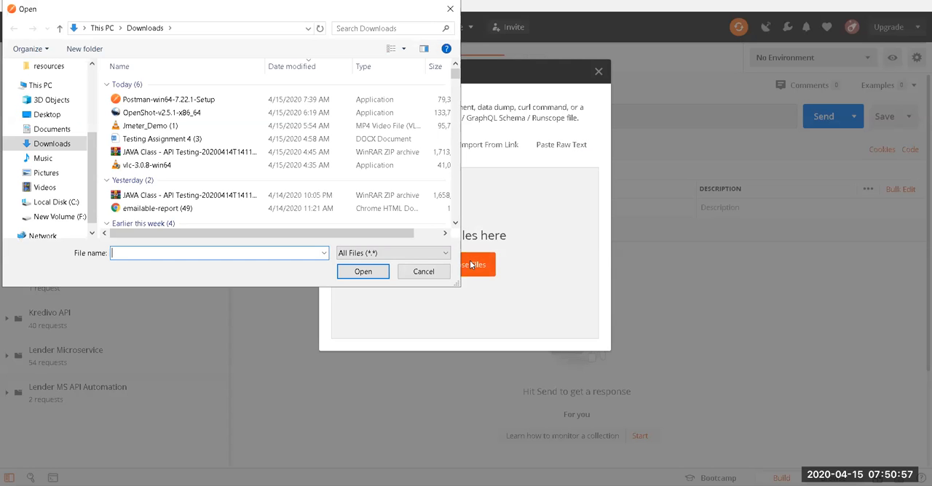
{"action": "left_click", "coordinate": [450, 9]}
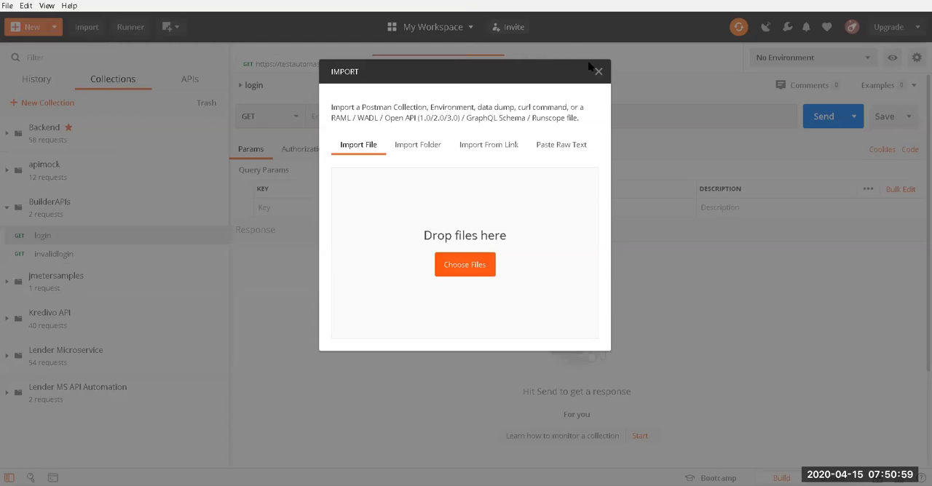
{"action": "left_click", "coordinate": [598, 72]}
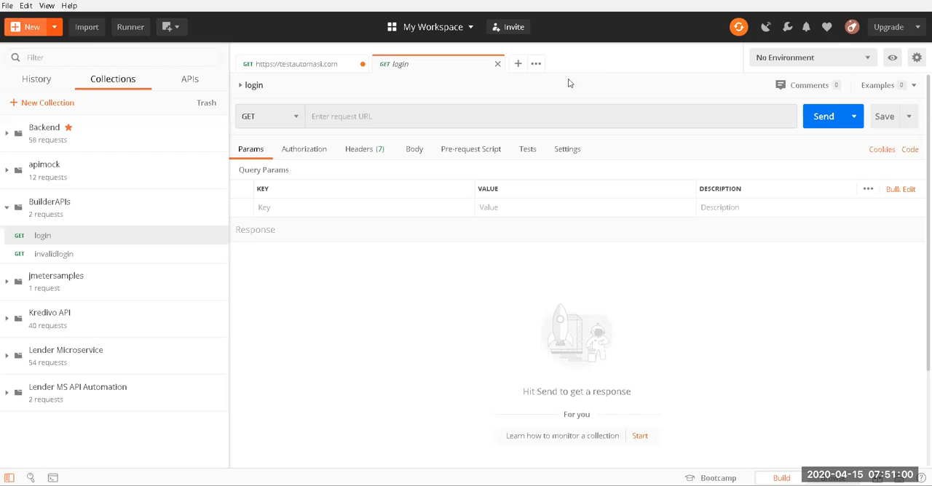
Step: Export the Lender MS API Automation collection as Collection v2.1 to Downloads, named Lender MS API Automation.postman_collection
{"action": "left_click", "coordinate": [7, 210]}
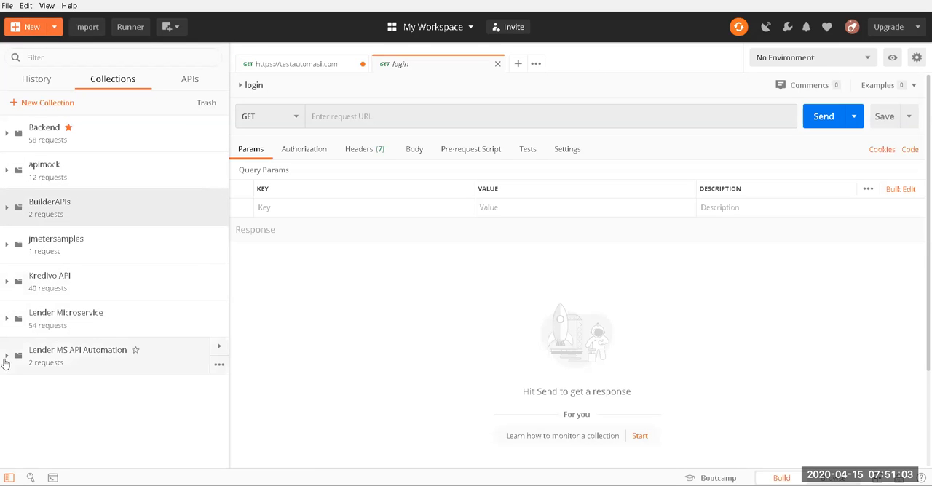
{"action": "left_click", "coordinate": [7, 357]}
{"action": "left_click", "coordinate": [218, 366]}
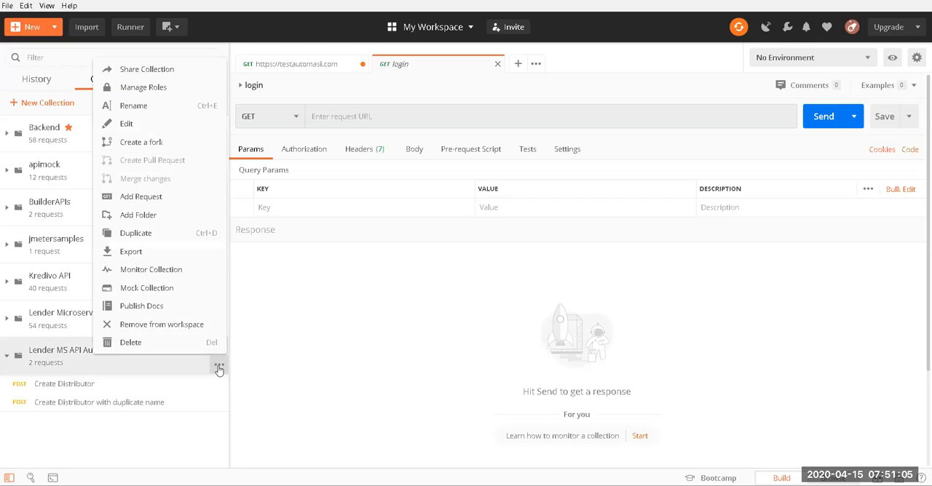
{"action": "left_click", "coordinate": [143, 249]}
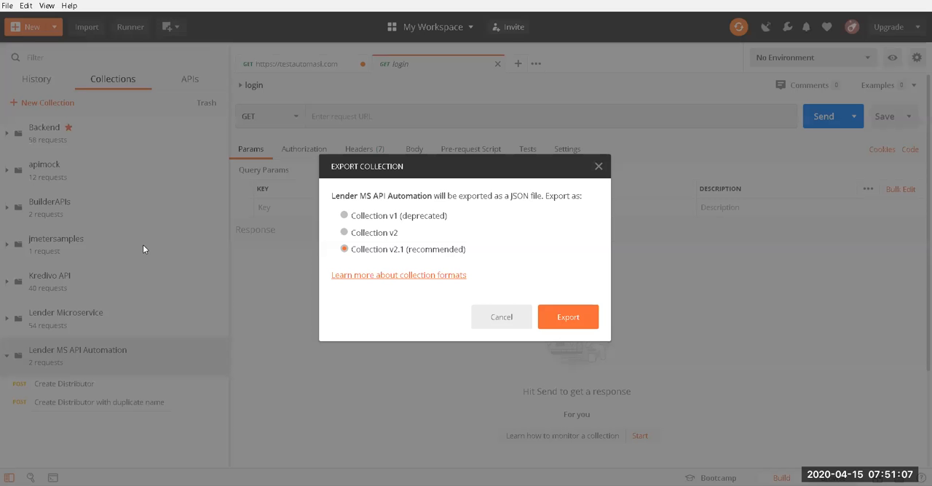
{"action": "left_click", "coordinate": [565, 317]}
{"action": "left_click", "coordinate": [368, 274]}
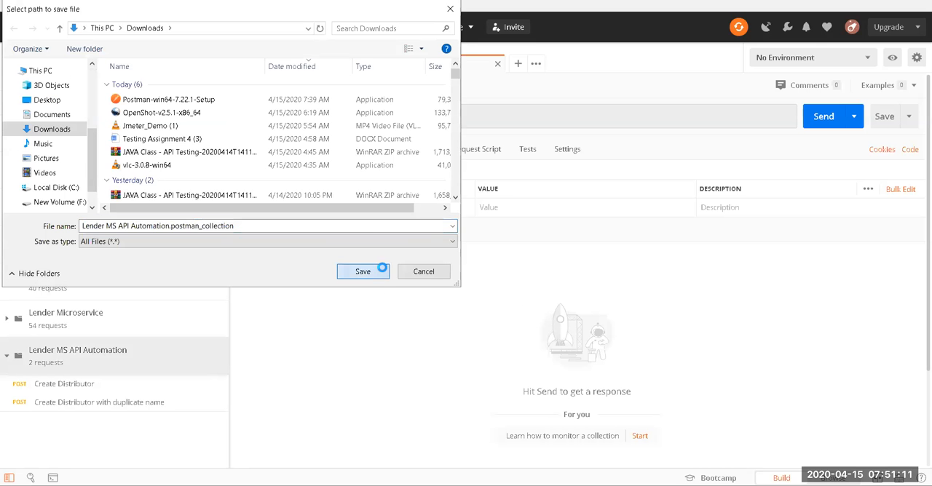
{"action": "left_click", "coordinate": [517, 248]}
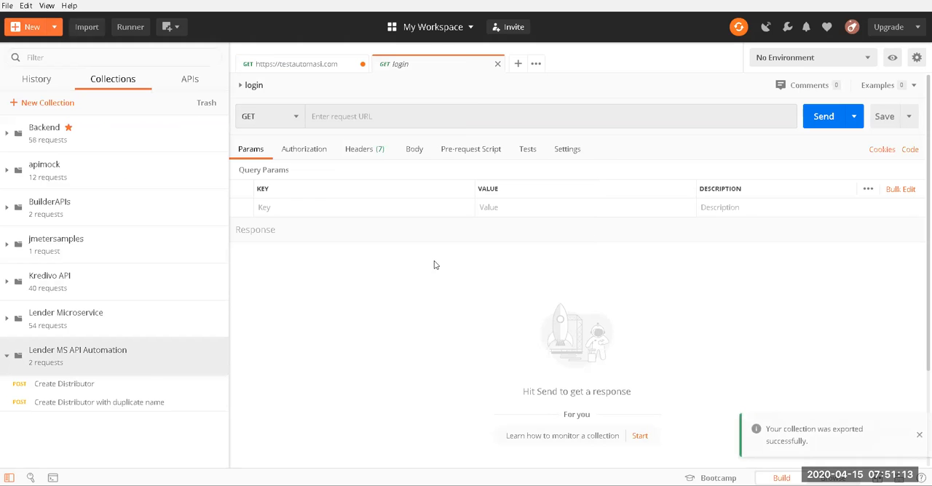
Step: Import the exported Lender MS API Automation collection file, replacing the existing collection of the same name
{"action": "left_click", "coordinate": [7, 6]}
{"action": "left_click", "coordinate": [33, 82]}
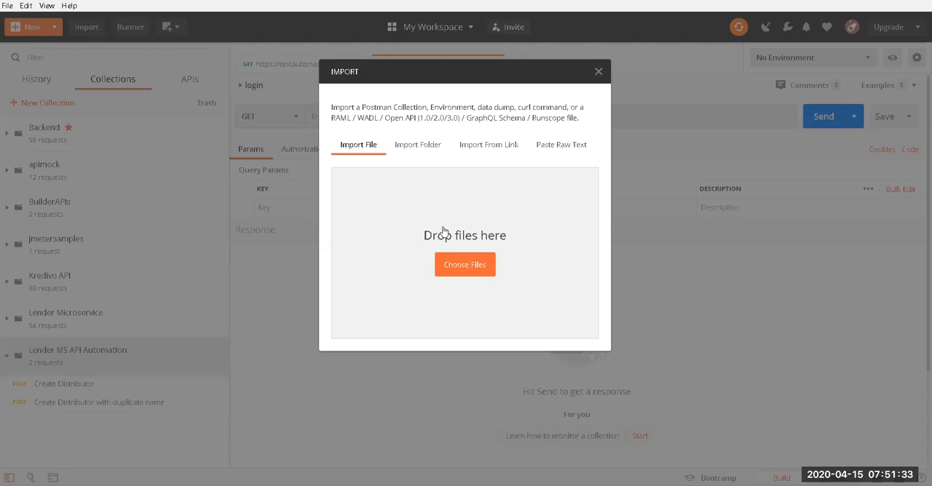
{"action": "left_click", "coordinate": [478, 268]}
{"action": "double_click", "coordinate": [223, 101]}
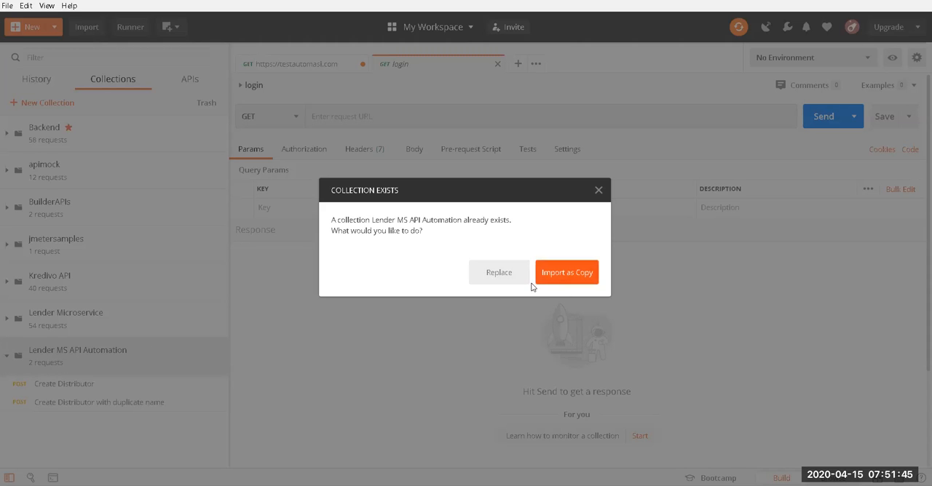
{"action": "left_click", "coordinate": [500, 273]}
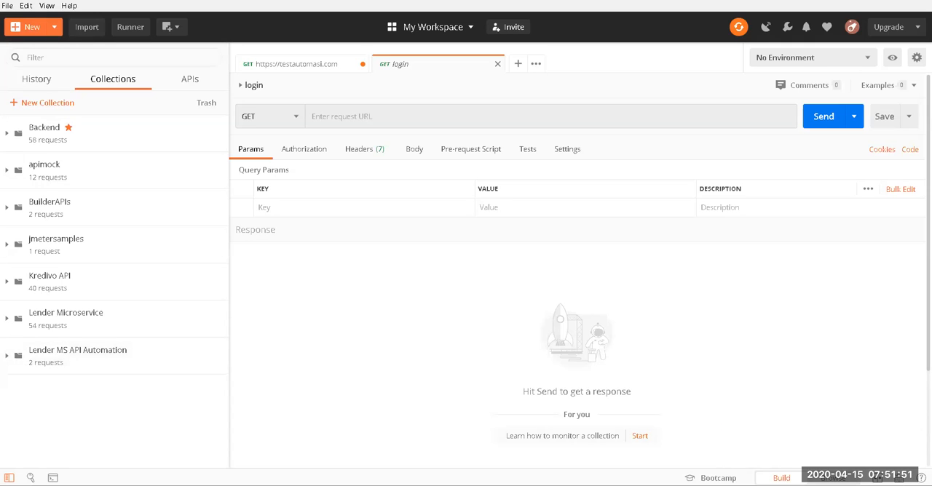
Step: Expand the Lender MS API Automation collection and view its Create Distributor and Create Distributor with duplicate name requests
{"action": "left_click", "coordinate": [7, 6]}
{"action": "left_click", "coordinate": [15, 371]}
{"action": "left_click", "coordinate": [7, 364]}
{"action": "left_click", "coordinate": [85, 390]}
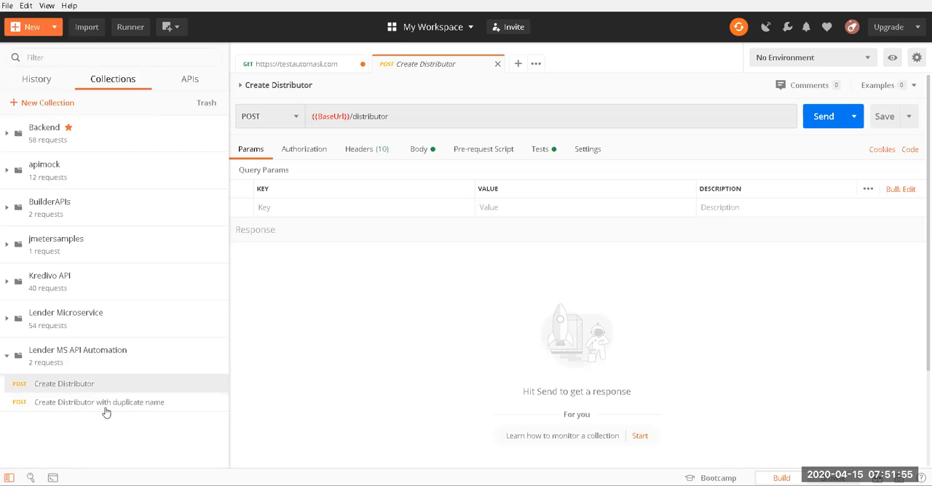
{"action": "left_click", "coordinate": [105, 407]}
Step: Look over the general file, editing and view commands of the application
{"action": "left_click", "coordinate": [7, 6]}
{"action": "mouse_move", "coordinate": [26, 6]}
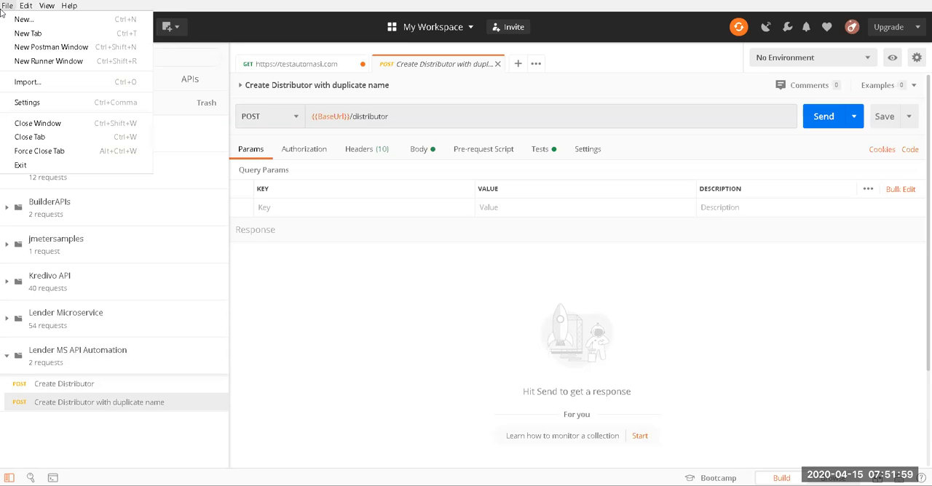
{"action": "left_click", "coordinate": [31, 6]}
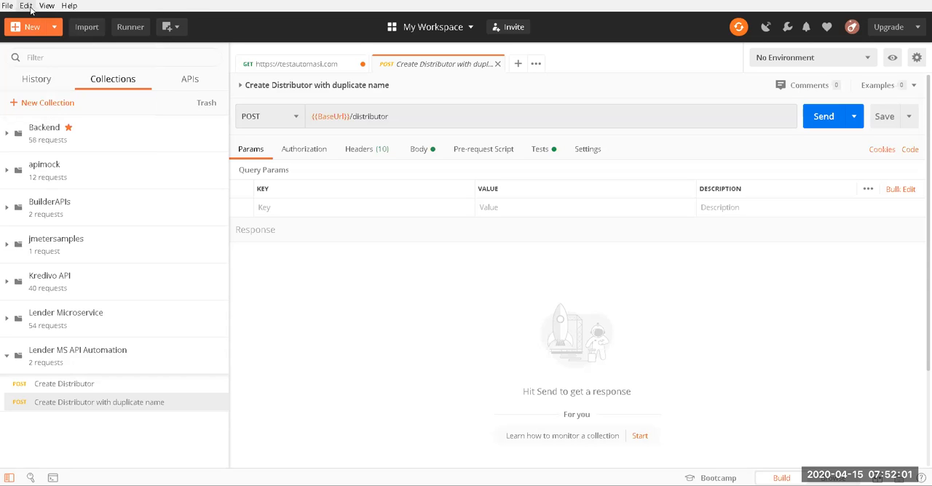
{"action": "left_click", "coordinate": [31, 6]}
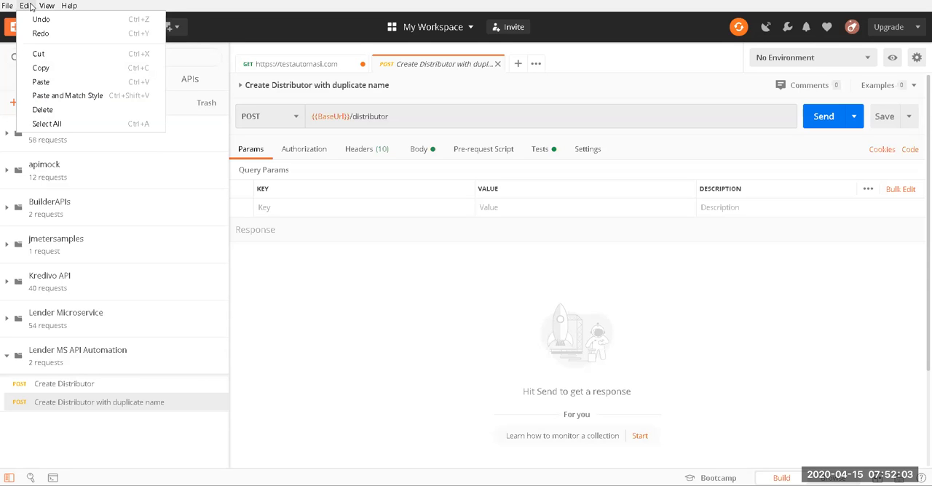
{"action": "mouse_move", "coordinate": [54, 5]}
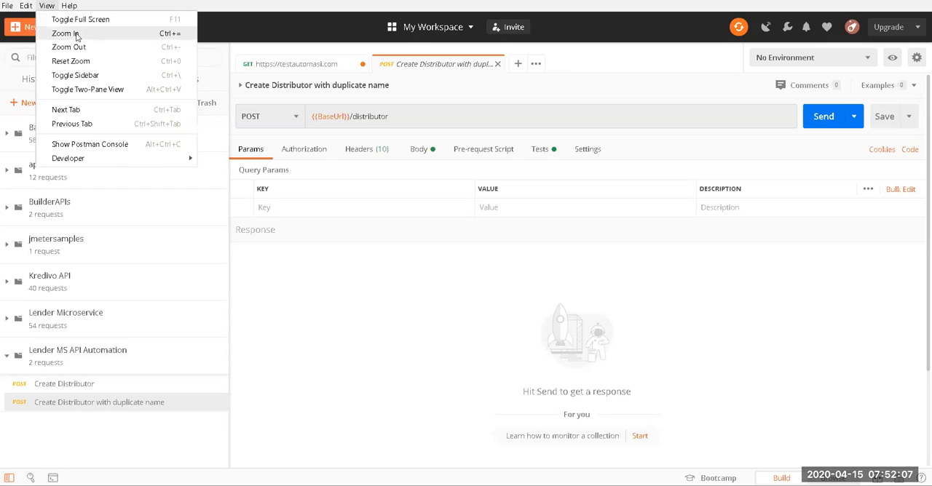
Step: Open the Postman Console, clear its logged requests and move its window off the request URL area
{"action": "left_click", "coordinate": [110, 149]}
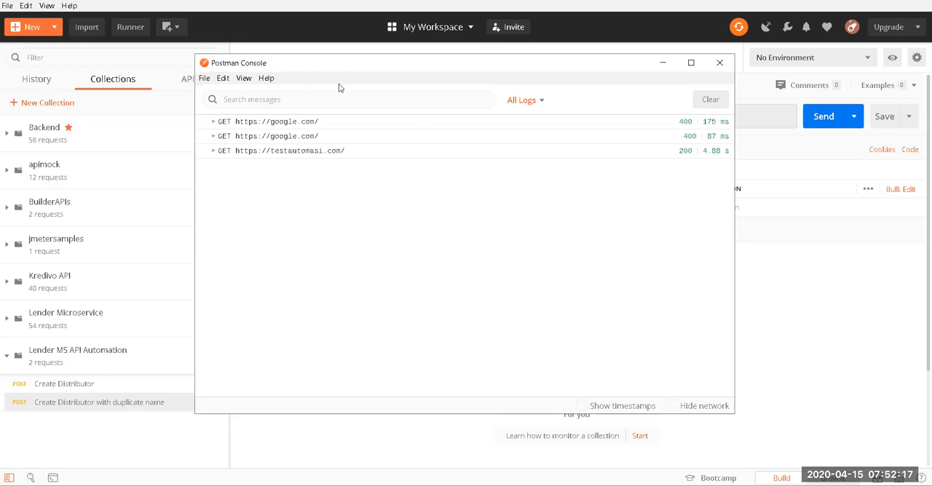
{"action": "left_click", "coordinate": [710, 100]}
{"action": "left_click_drag", "start_coordinate": [605, 66], "coordinate": [732, 176]}
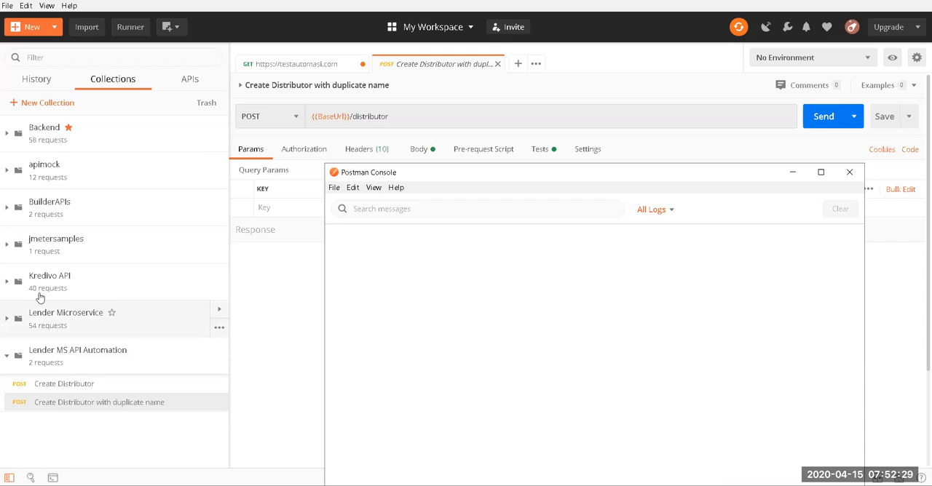
{"action": "left_click", "coordinate": [9, 210]}
{"action": "left_click", "coordinate": [48, 236]}
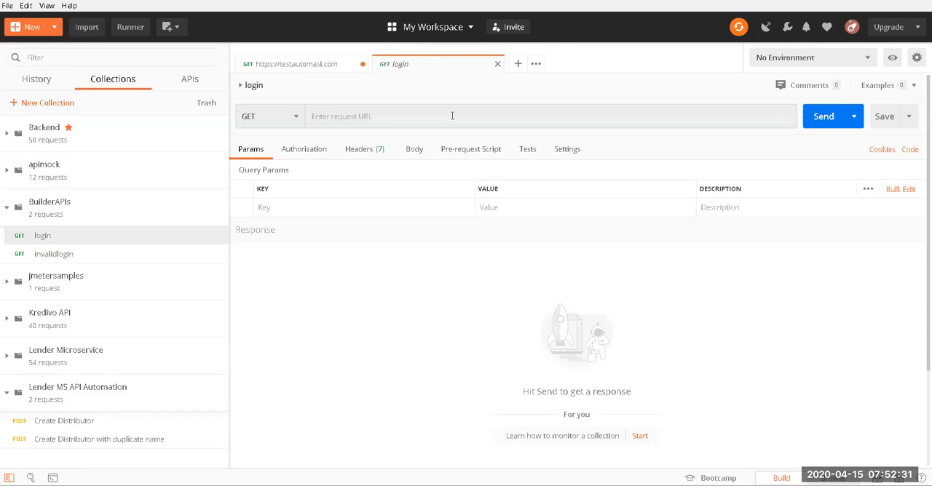
{"action": "left_click", "coordinate": [390, 111]}
{"action": "type", "text": "t"}
{"action": "key", "text": "BackSpace"}
{"action": "type", "text": "ht"}
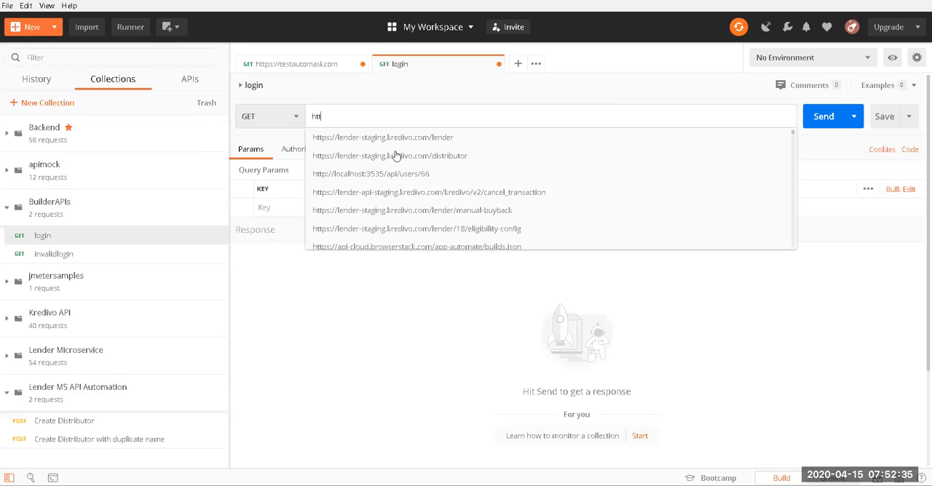
{"action": "type", "text": "tps"}
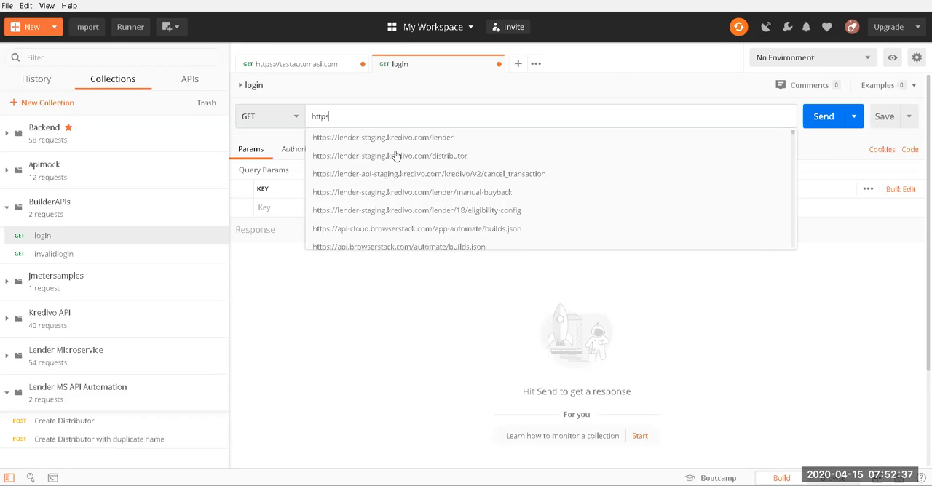
{"action": "type", "text": "://testautomasi.com"}
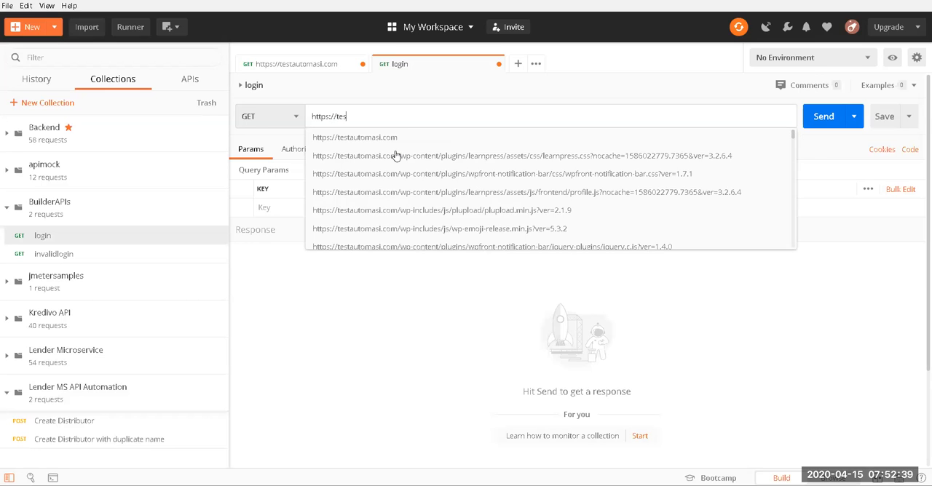
{"action": "left_click", "coordinate": [384, 137]}
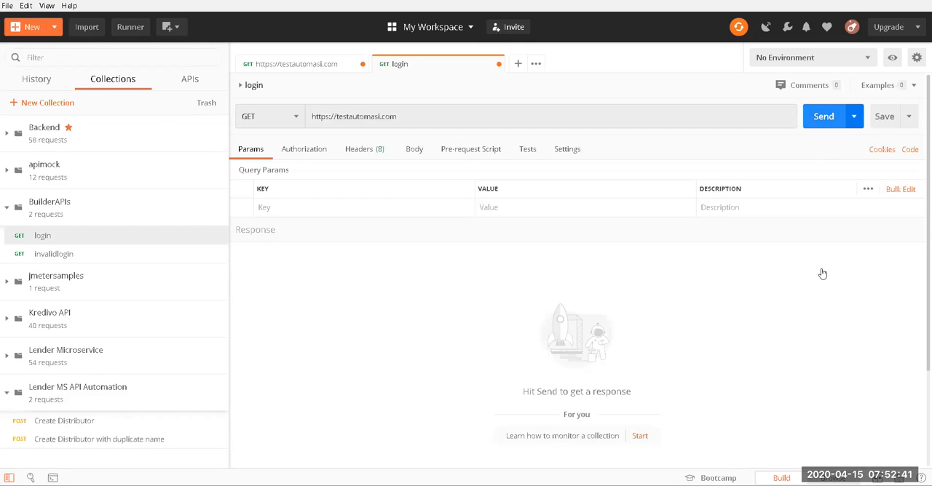
{"action": "left_click", "coordinate": [823, 117]}
Step: Examine the logged testautomasi.com request in the Postman Console, covering its network details, request headers, response headers and response body
{"action": "mouse_move", "coordinate": [583, 485]}
{"action": "left_click", "coordinate": [645, 447]}
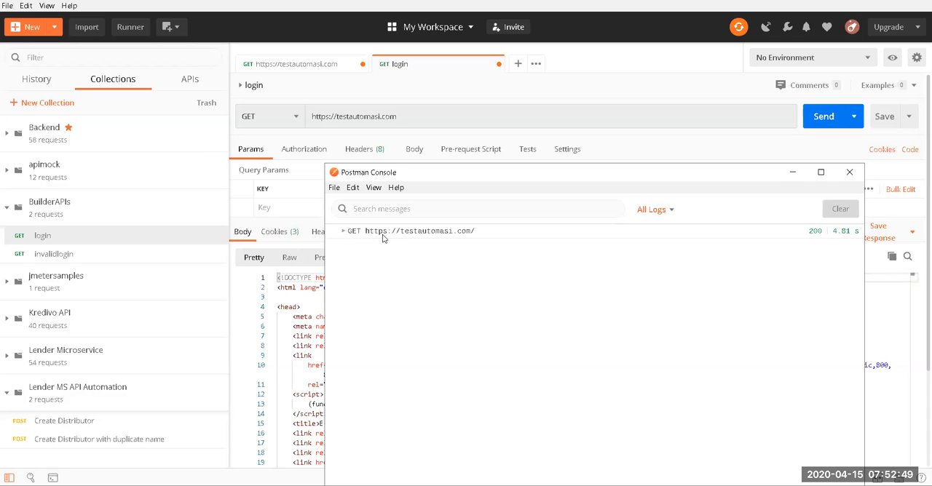
{"action": "left_click", "coordinate": [344, 232]}
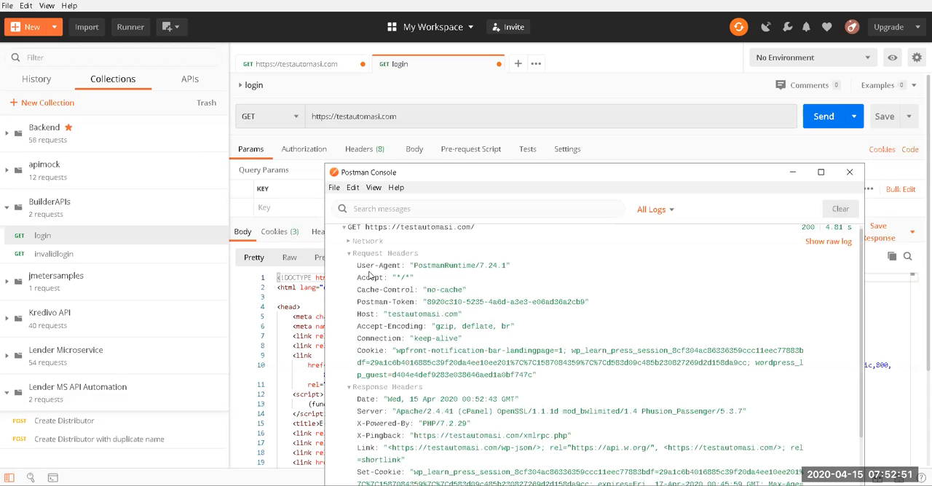
{"action": "left_click", "coordinate": [349, 243]}
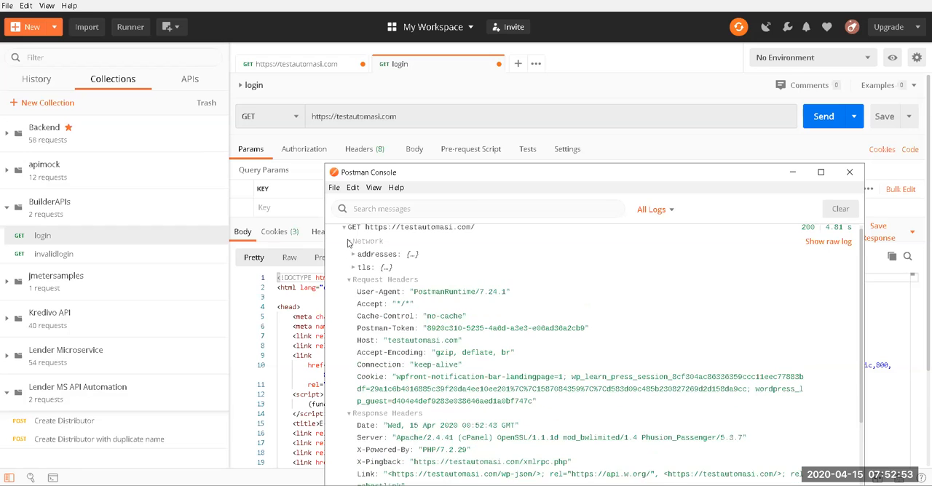
{"action": "left_click", "coordinate": [349, 243]}
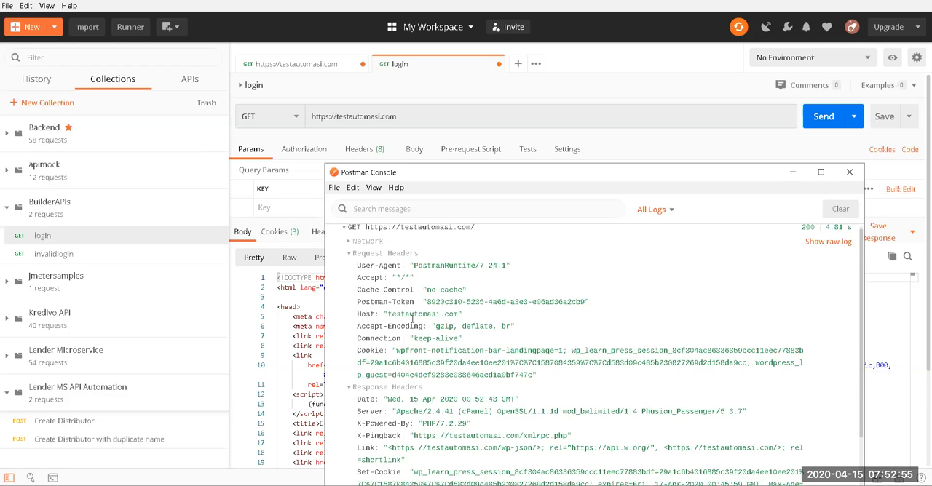
{"action": "left_click", "coordinate": [350, 255]}
{"action": "left_click", "coordinate": [349, 269]}
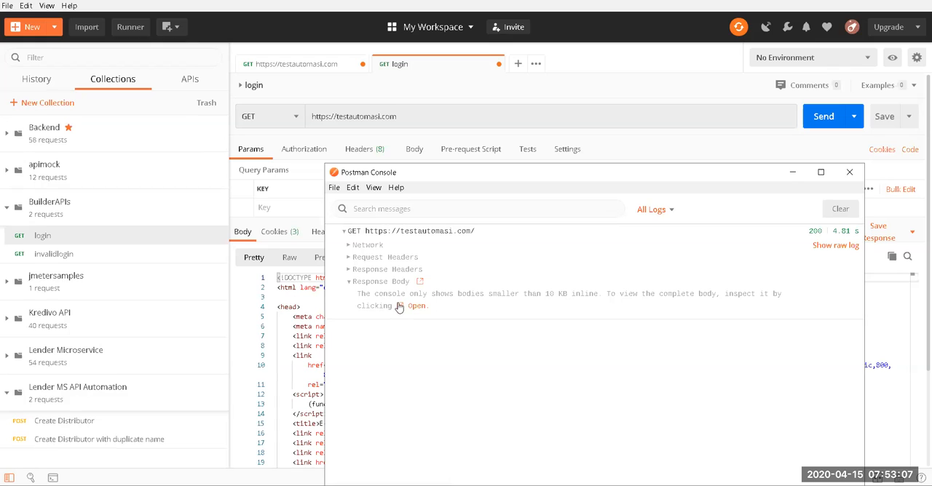
{"action": "left_click", "coordinate": [820, 172]}
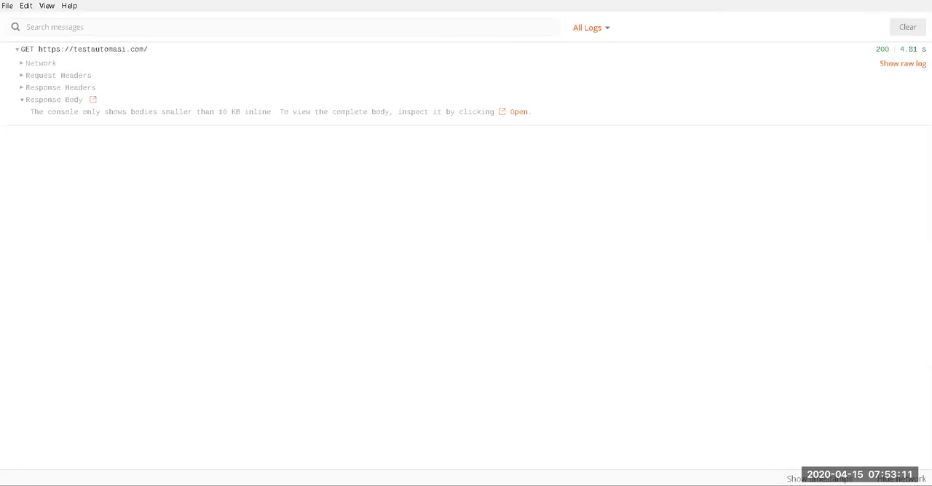
Step: Switch back to the main Postman window and review the login response's body and headers alongside the console log
{"action": "mouse_move", "coordinate": [584, 485]}
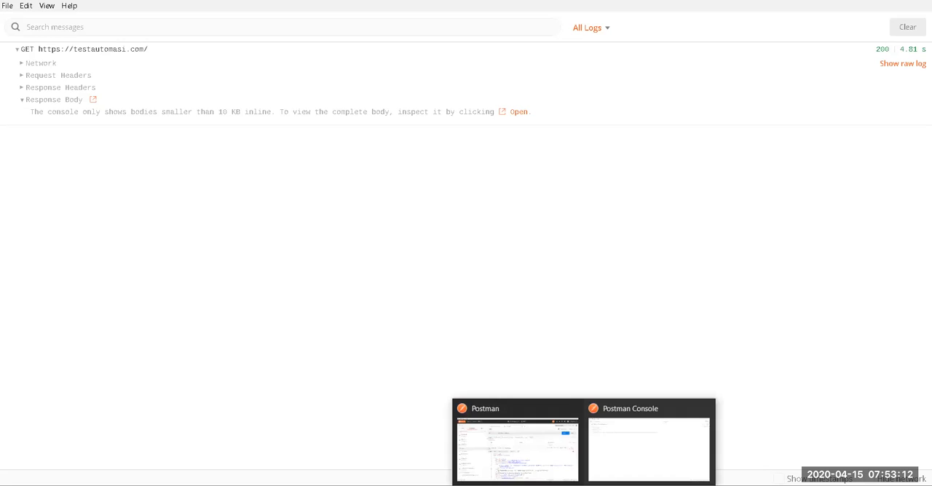
{"action": "left_click", "coordinate": [521, 448]}
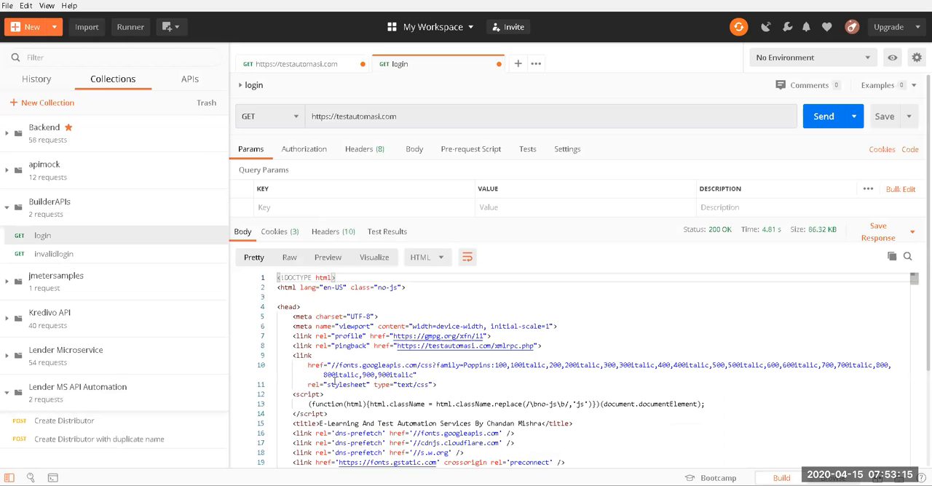
{"action": "scroll", "coordinate": [374, 329], "scroll_direction": "down", "scroll_amount": 5}
{"action": "scroll", "coordinate": [375, 335], "scroll_direction": "up", "scroll_amount": 5}
{"action": "left_click", "coordinate": [329, 233]}
{"action": "left_click", "coordinate": [243, 232]}
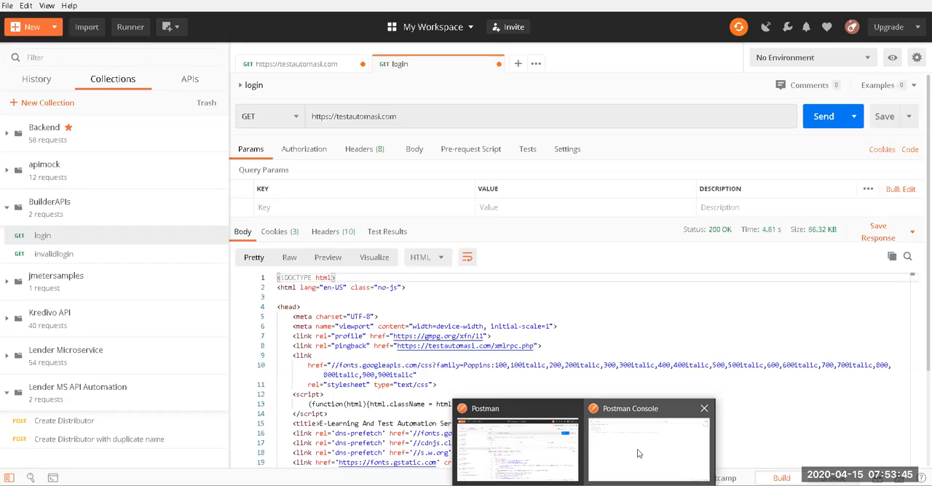
{"action": "left_click", "coordinate": [641, 447]}
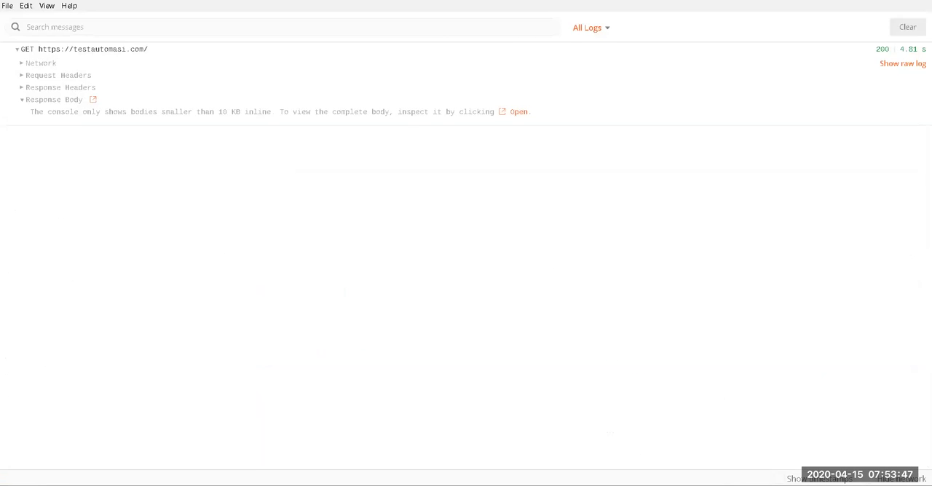
{"action": "left_click", "coordinate": [523, 461]}
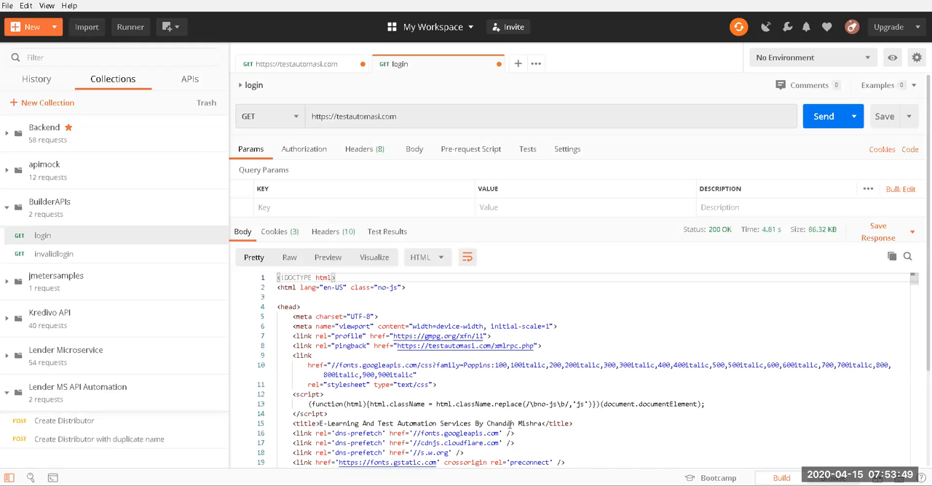
Step: Look over the view and help commands and the personal and team workspace lists
{"action": "left_click", "coordinate": [46, 6]}
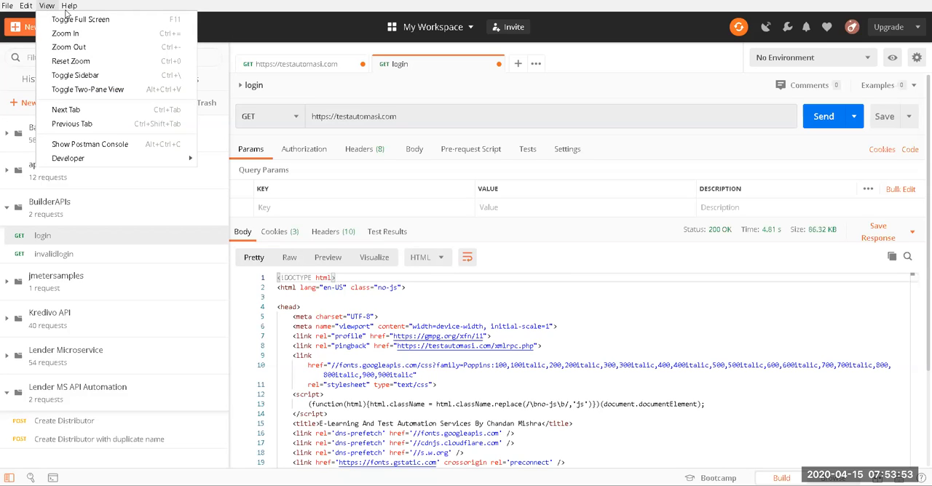
{"action": "mouse_move", "coordinate": [69, 9]}
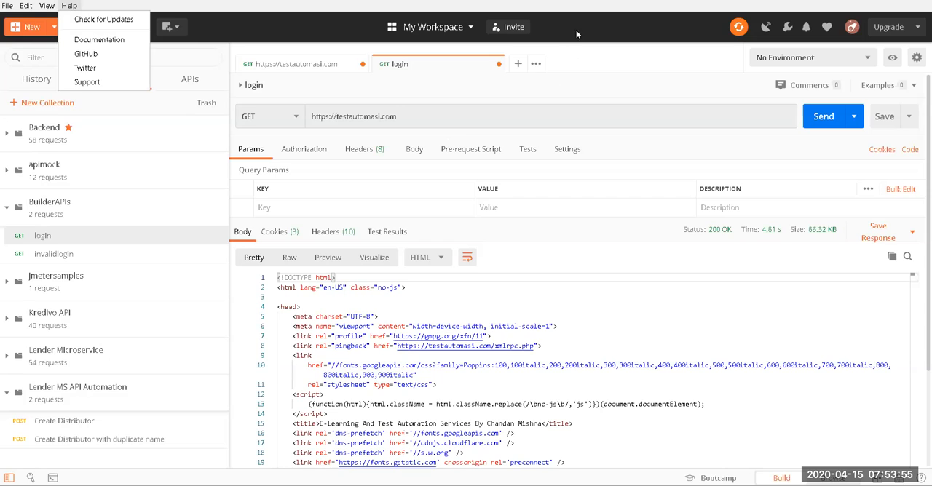
{"action": "left_click", "coordinate": [448, 28]}
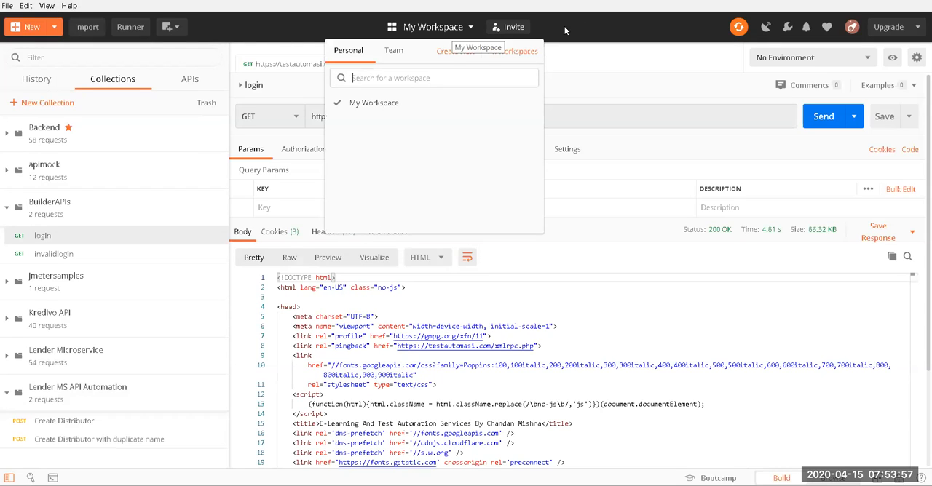
{"action": "left_click", "coordinate": [401, 52]}
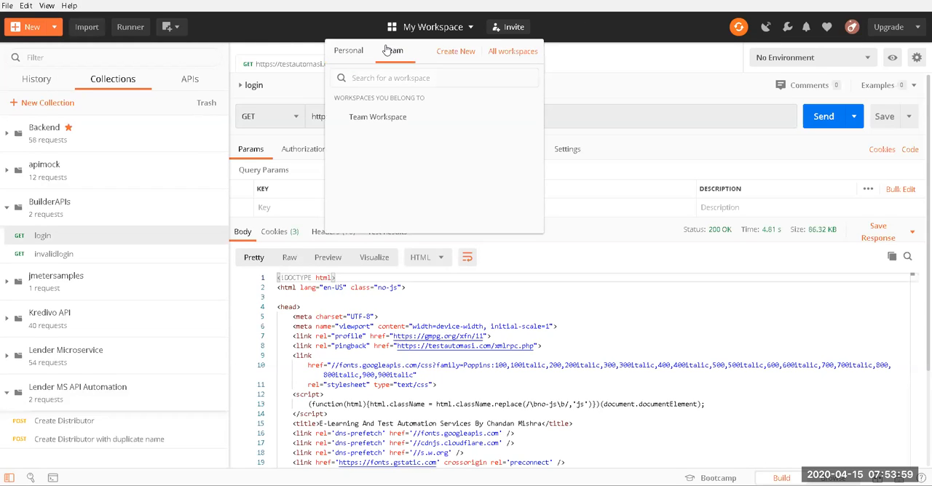
{"action": "left_click", "coordinate": [575, 35]}
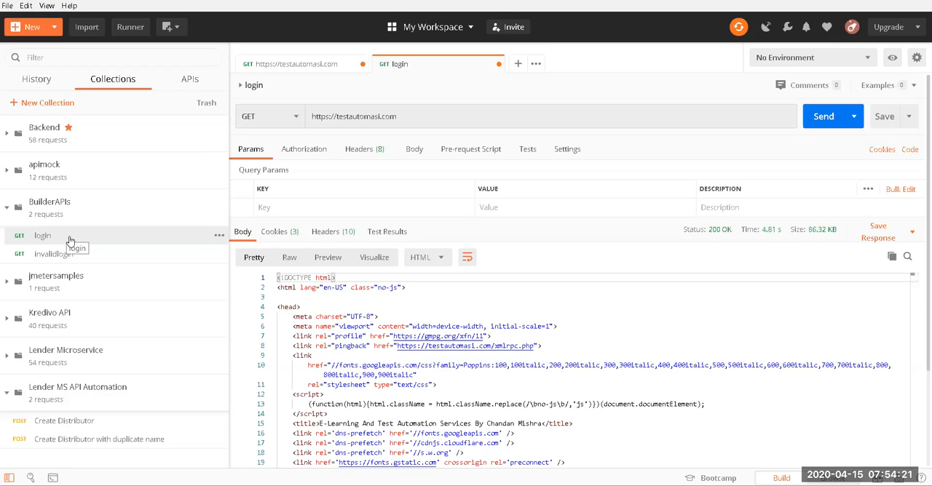
Step: Review the workspace switcher again and the options for inviting people to the team, closing both without changes
{"action": "left_click", "coordinate": [459, 27]}
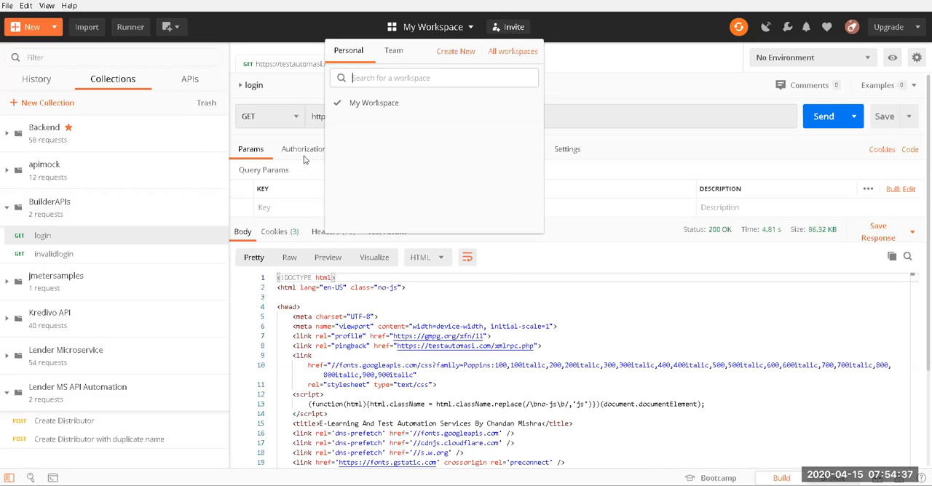
{"action": "left_click", "coordinate": [580, 15]}
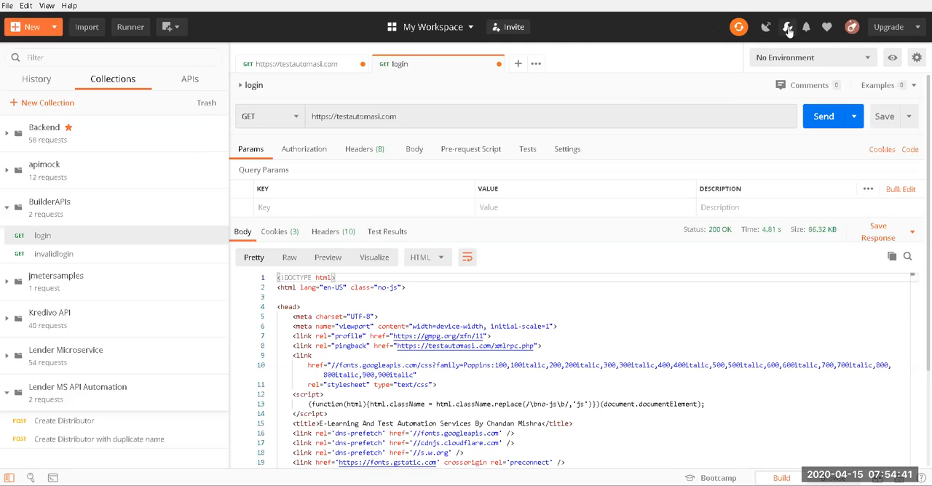
{"action": "left_click", "coordinate": [510, 27]}
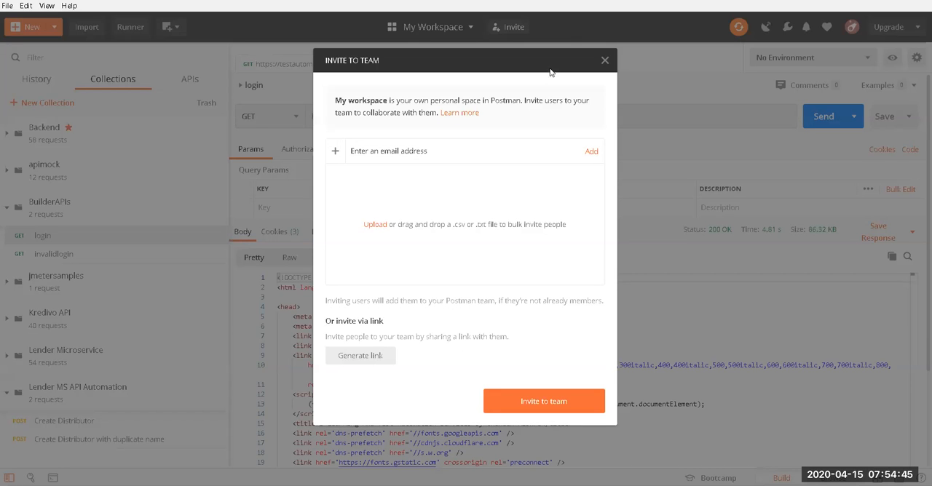
{"action": "left_click", "coordinate": [604, 59]}
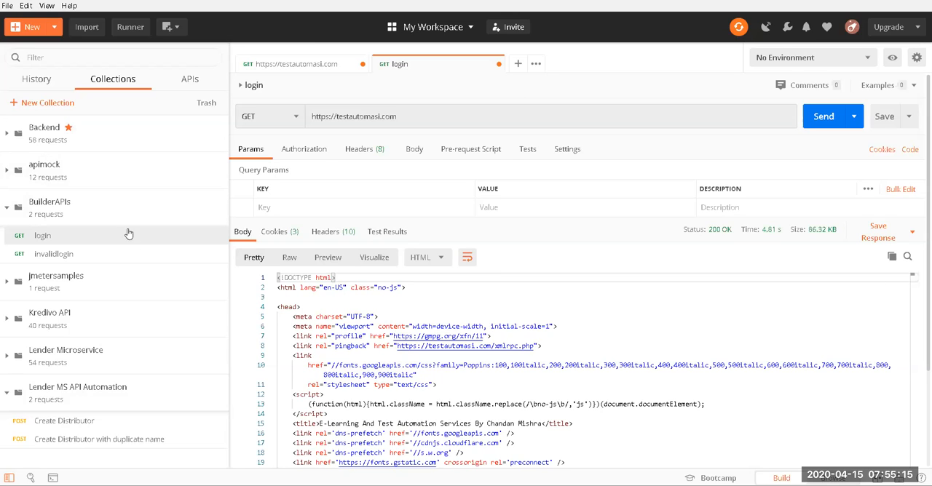
Step: Look through the General, Themes and Shortcuts settings of the app, leaving everything unchanged
{"action": "left_click", "coordinate": [790, 27]}
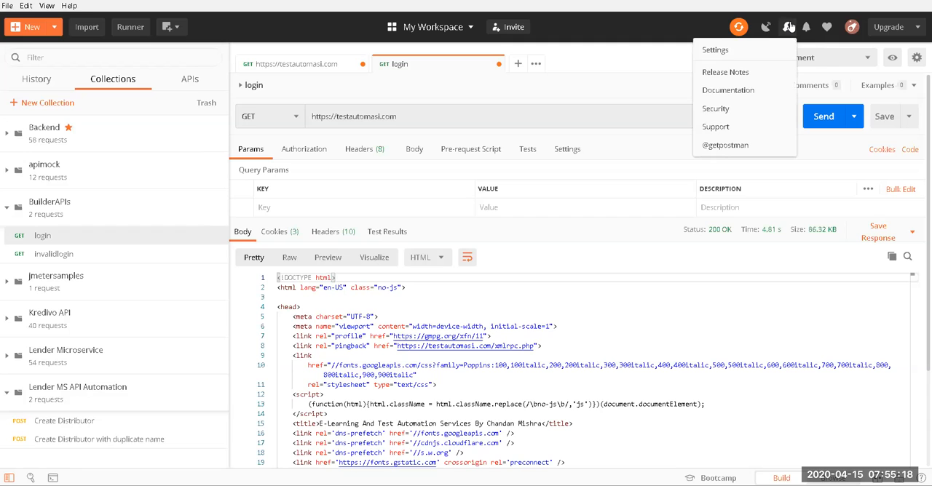
{"action": "left_click", "coordinate": [761, 53]}
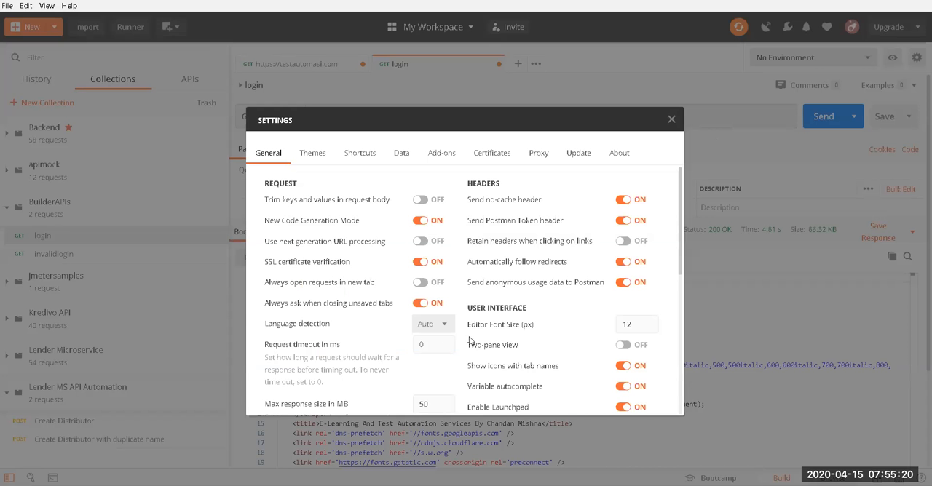
{"action": "left_click", "coordinate": [312, 153]}
{"action": "left_click", "coordinate": [363, 153]}
{"action": "left_click", "coordinate": [313, 153]}
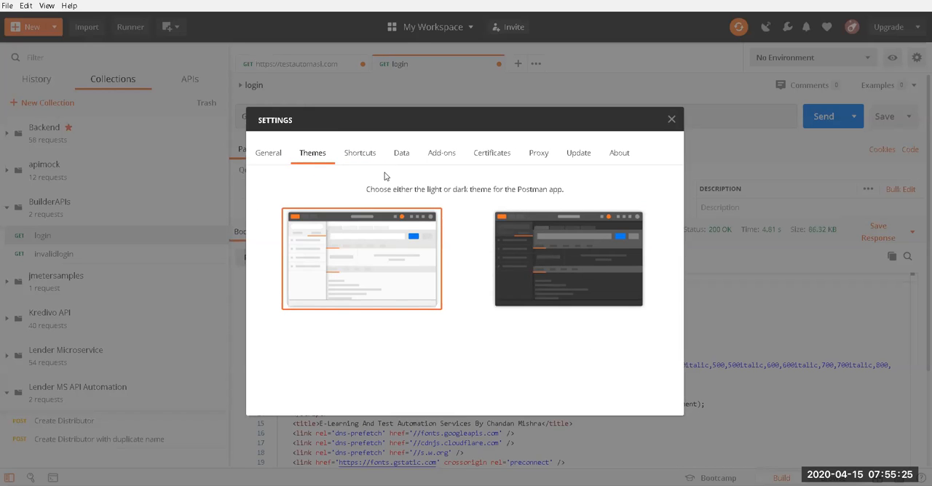
{"action": "left_click", "coordinate": [271, 153]}
{"action": "scroll", "coordinate": [344, 297], "scroll_direction": "down", "scroll_amount": 6}
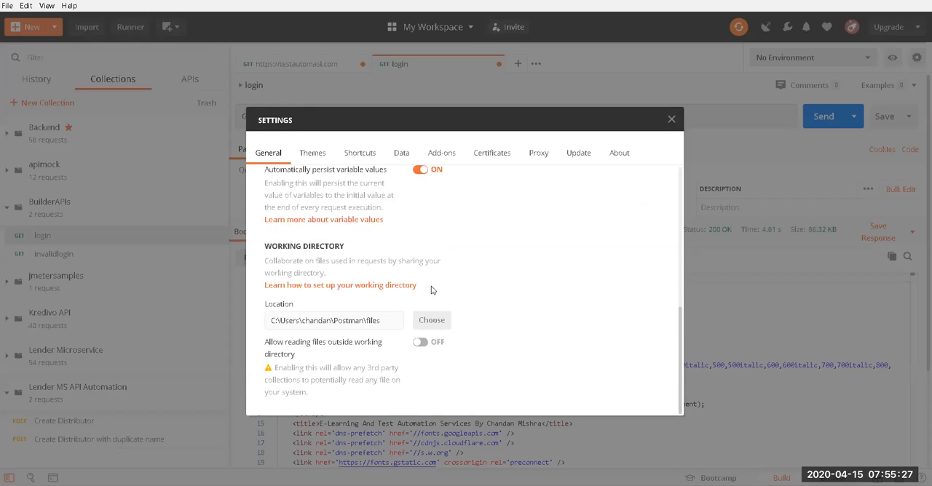
{"action": "scroll", "coordinate": [441, 320], "scroll_direction": "up", "scroll_amount": 6}
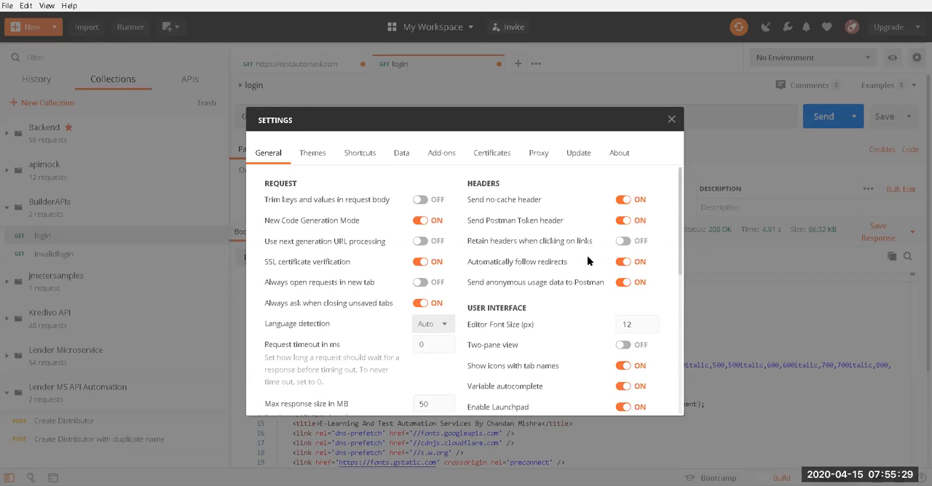
{"action": "left_click", "coordinate": [306, 156]}
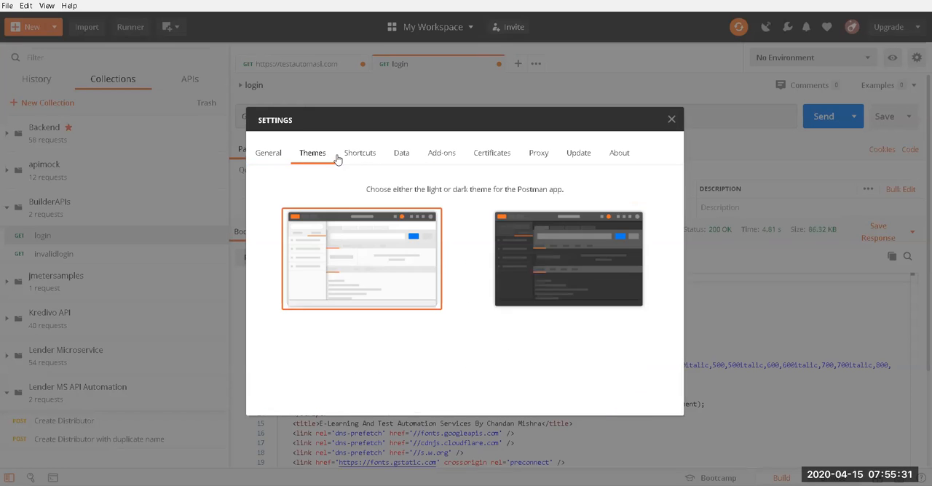
{"action": "left_click", "coordinate": [362, 155]}
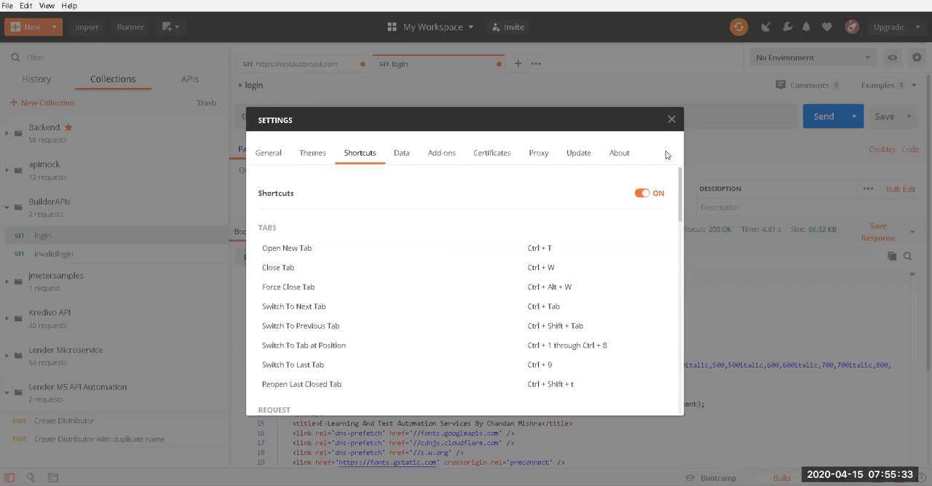
{"action": "left_click", "coordinate": [671, 120]}
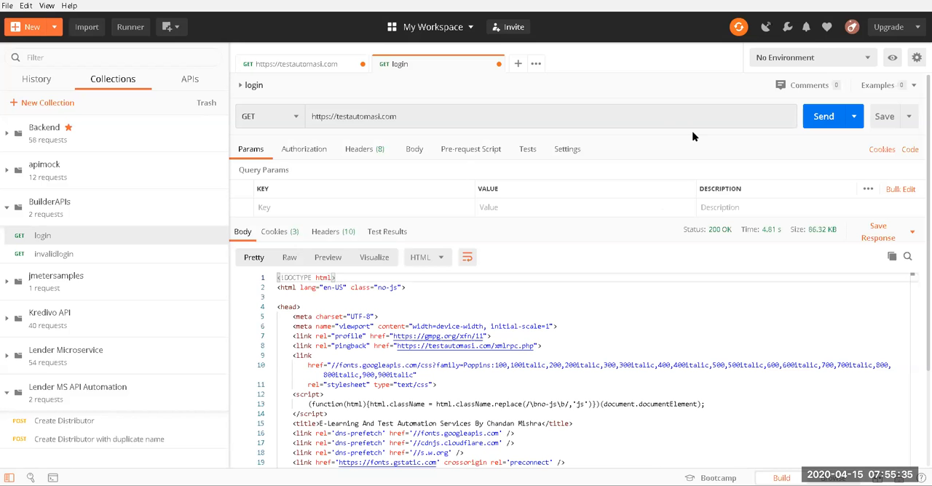
Step: Check the notifications and look over the signed-in account's options
{"action": "left_click", "coordinate": [809, 28]}
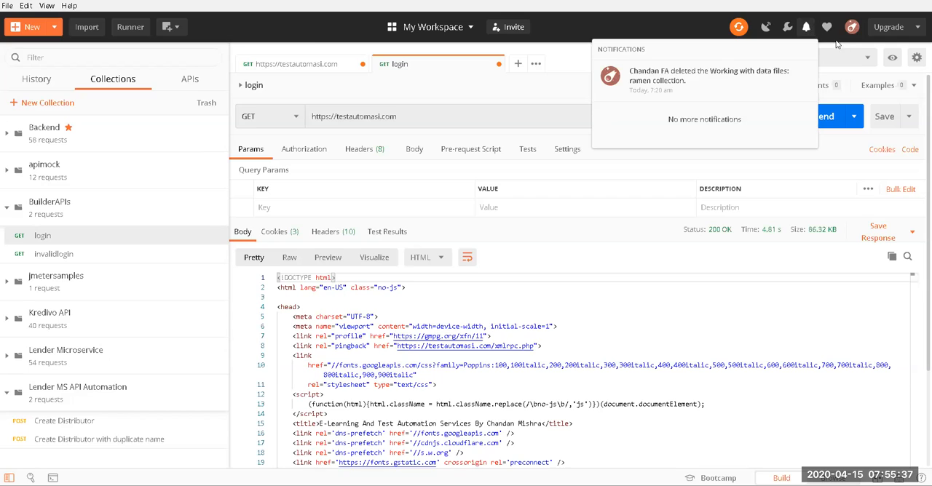
{"action": "left_click", "coordinate": [845, 43]}
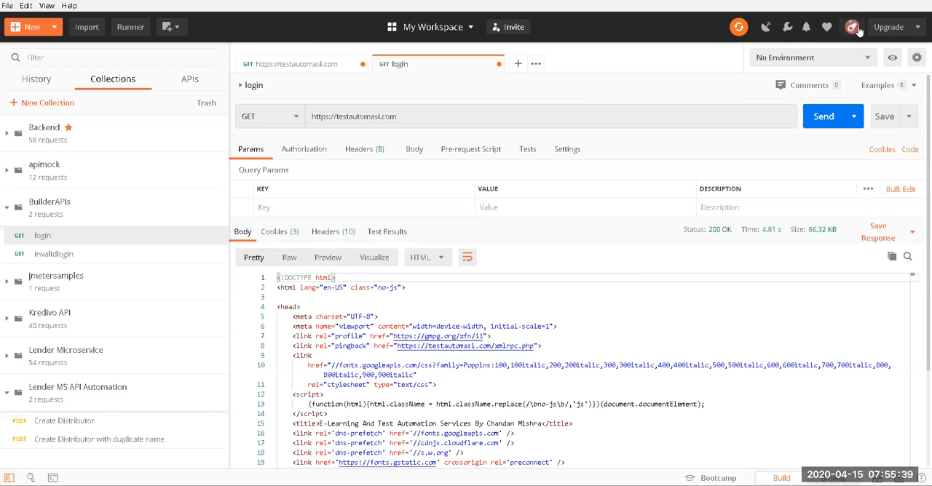
{"action": "left_click", "coordinate": [852, 27]}
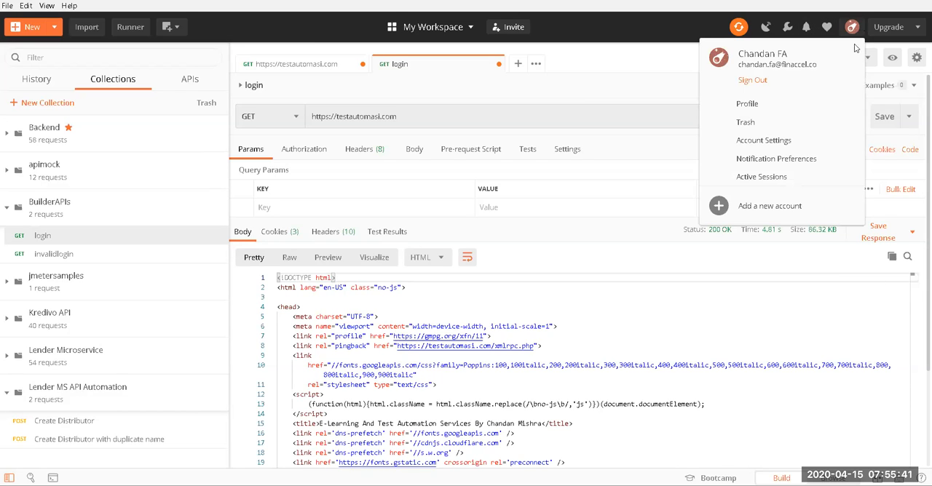
Step: Open the plan upgrade page in the browser, and switch back to the main Postman window
{"action": "left_click", "coordinate": [890, 28]}
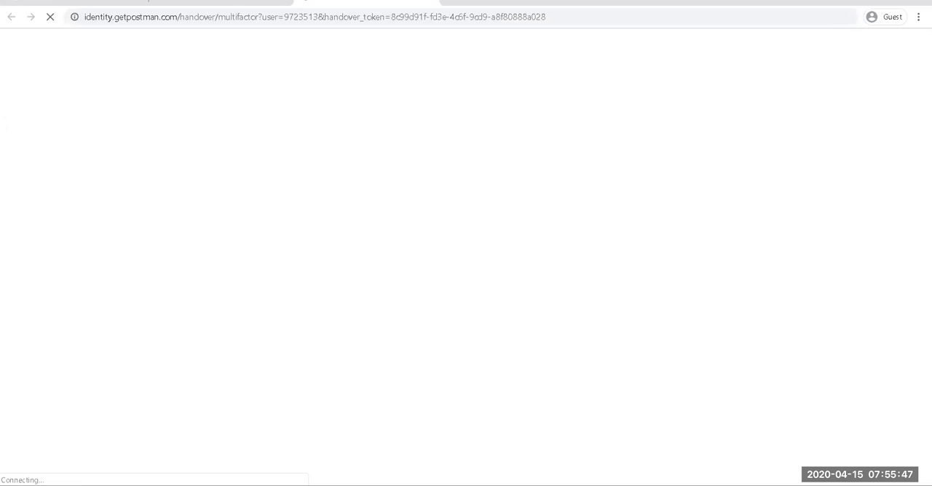
{"action": "right_click", "coordinate": [584, 485]}
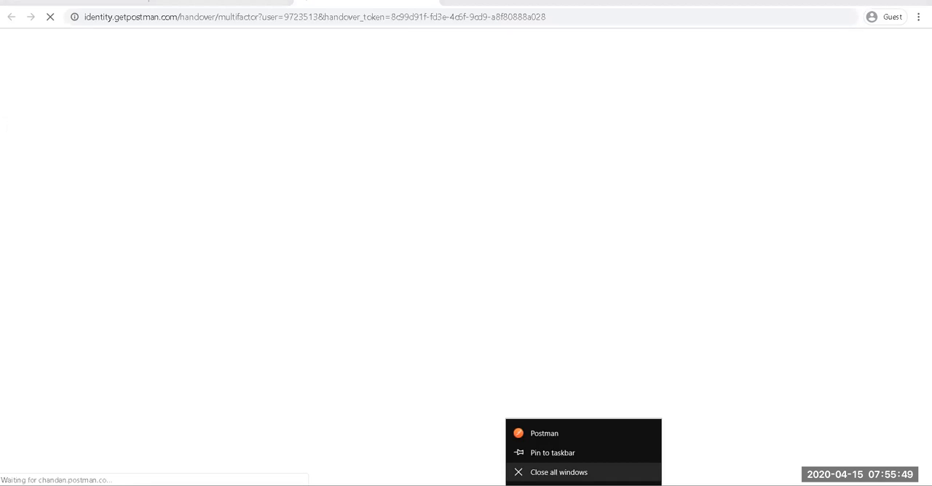
{"action": "left_click", "coordinate": [584, 485]}
{"action": "mouse_move", "coordinate": [584, 484]}
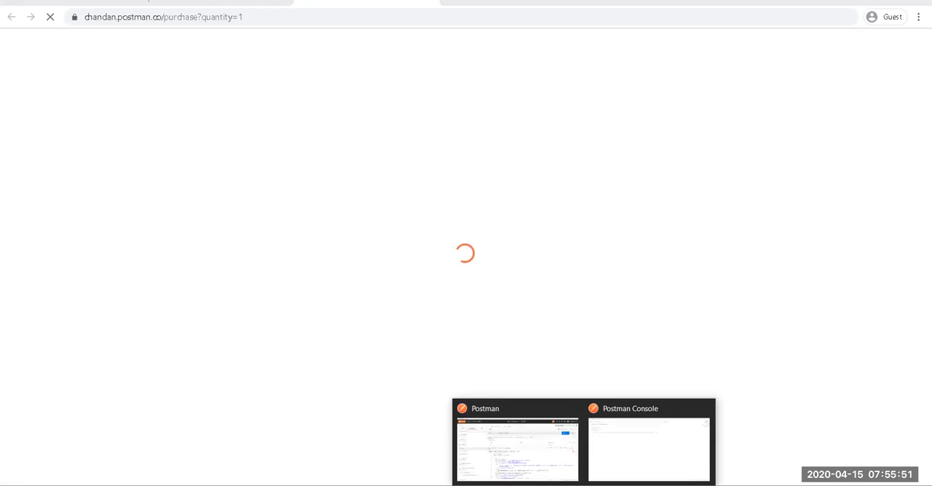
{"action": "left_click", "coordinate": [527, 455]}
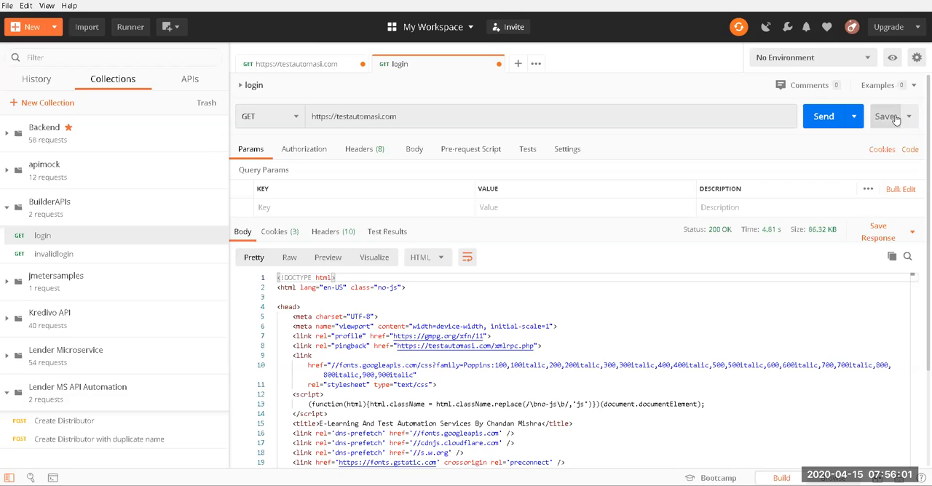
Step: Start a new environment named builderstaging after checking the list of existing environments
{"action": "left_click", "coordinate": [837, 58]}
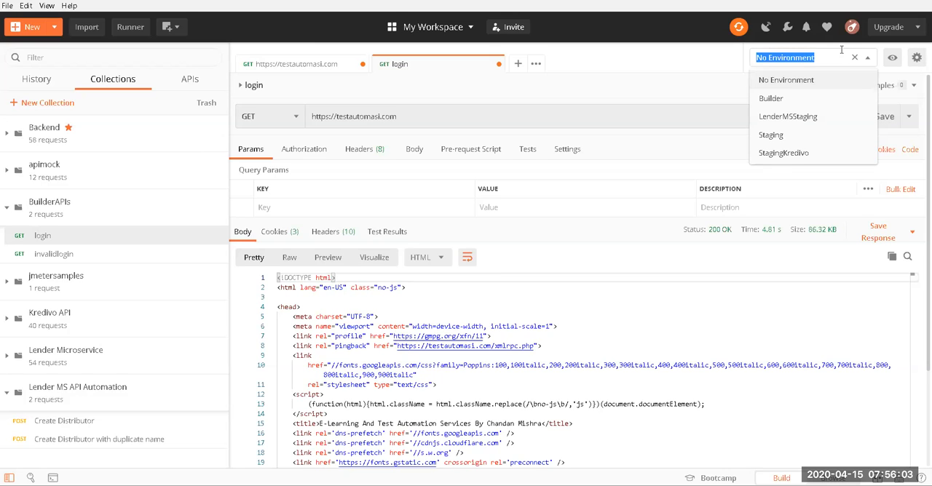
{"action": "left_click", "coordinate": [706, 60]}
{"action": "left_click", "coordinate": [917, 58]}
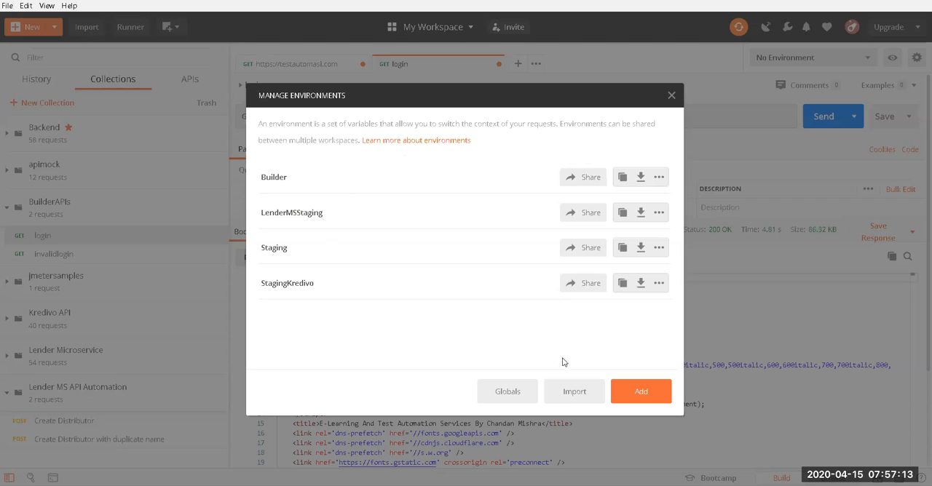
{"action": "left_click", "coordinate": [641, 391]}
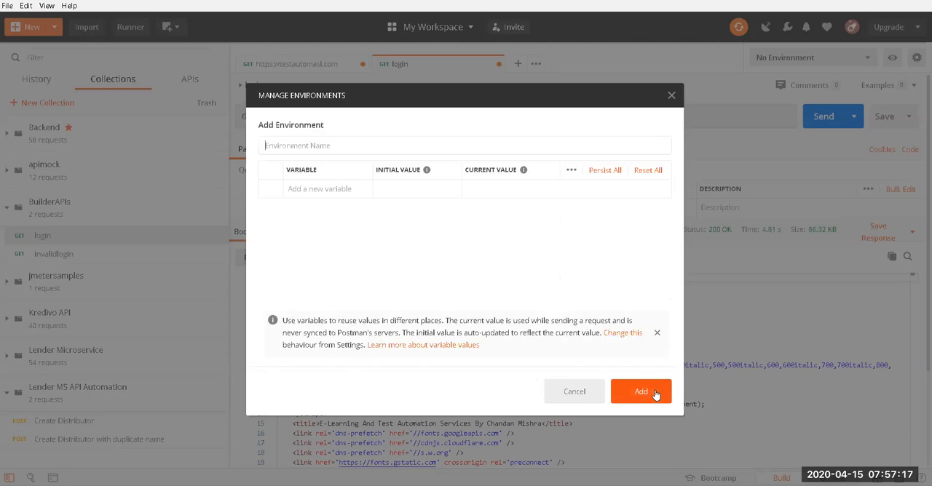
{"action": "type", "text": "builder"}
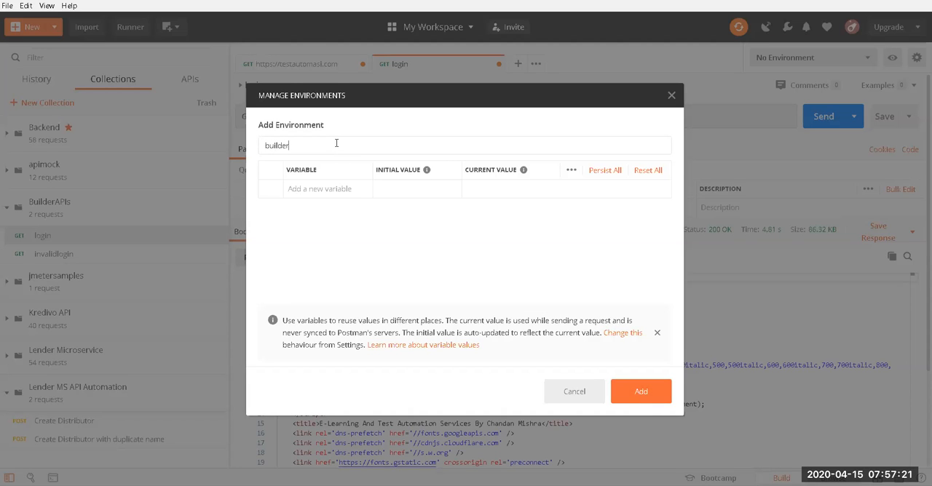
{"action": "type", "text": "staging"}
{"action": "left_click", "coordinate": [323, 189]}
{"action": "type", "text": "baseurl"}
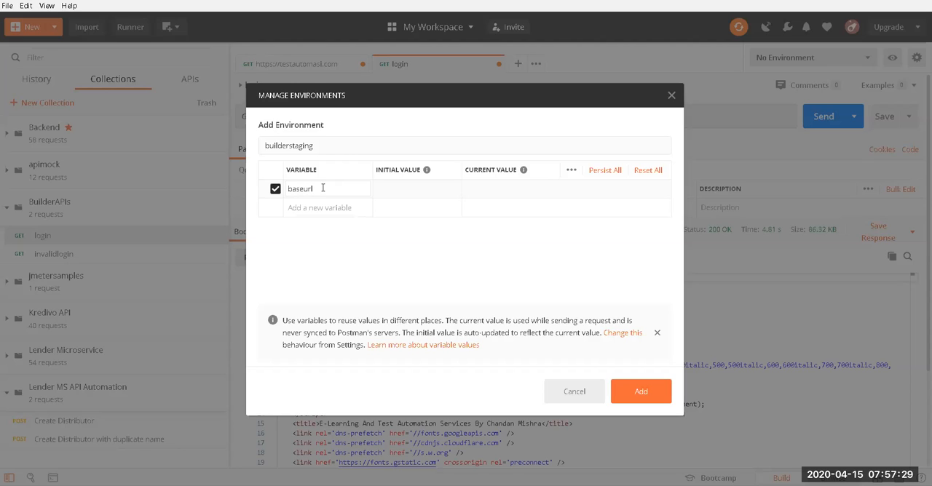
{"action": "left_click", "coordinate": [417, 195]}
{"action": "type", "text": "https://staging.engineer.ai"}
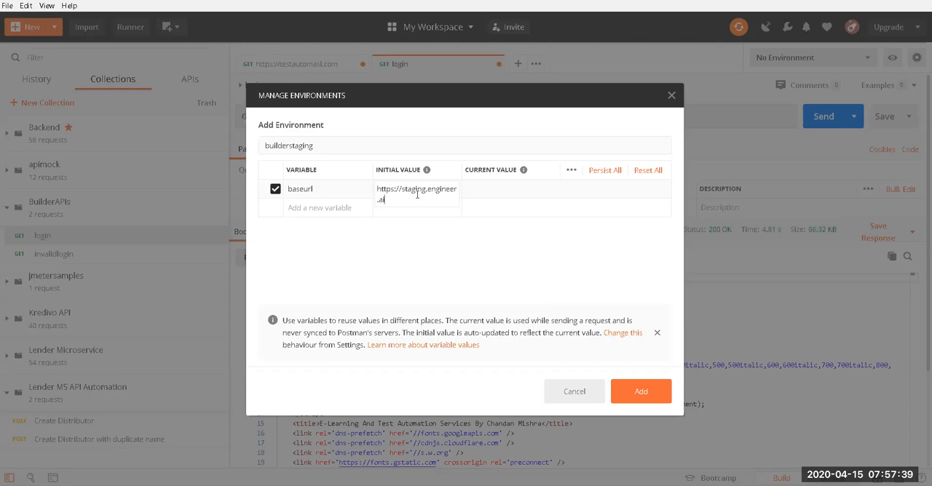
{"action": "left_click", "coordinate": [638, 393]}
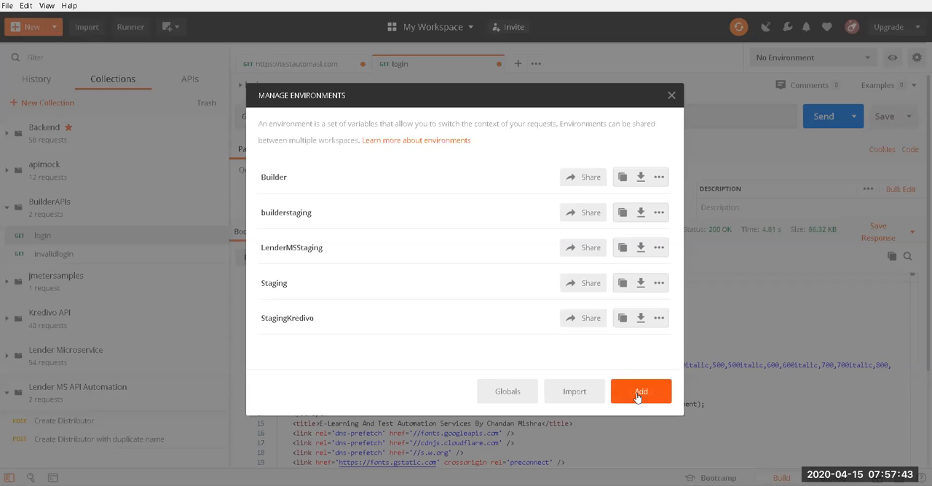
Step: Close the environment manager and make builderstaging the active environment for the login request
{"action": "left_click", "coordinate": [670, 97]}
{"action": "left_click", "coordinate": [838, 55]}
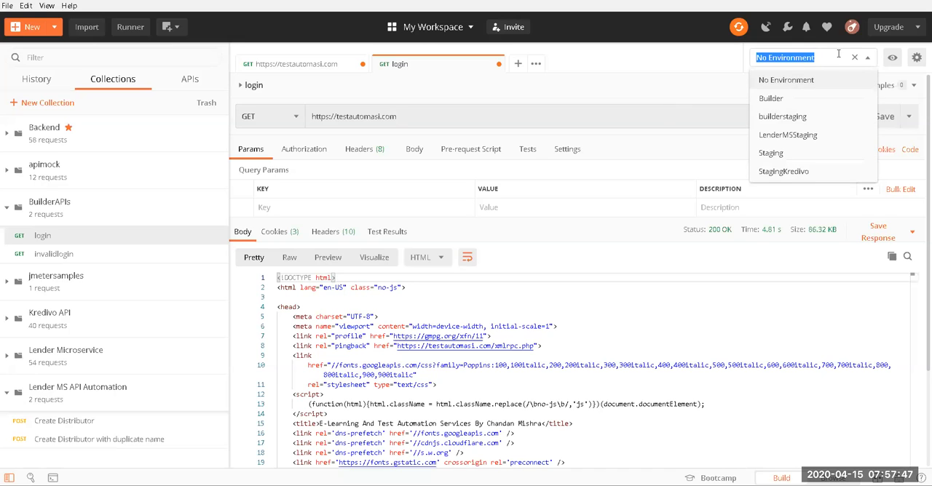
{"action": "left_click", "coordinate": [795, 118]}
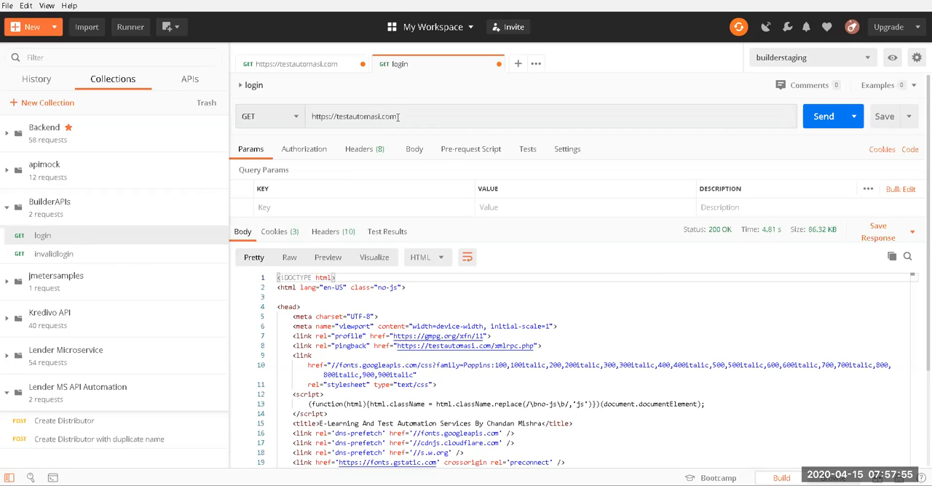
{"action": "left_click", "coordinate": [828, 58]}
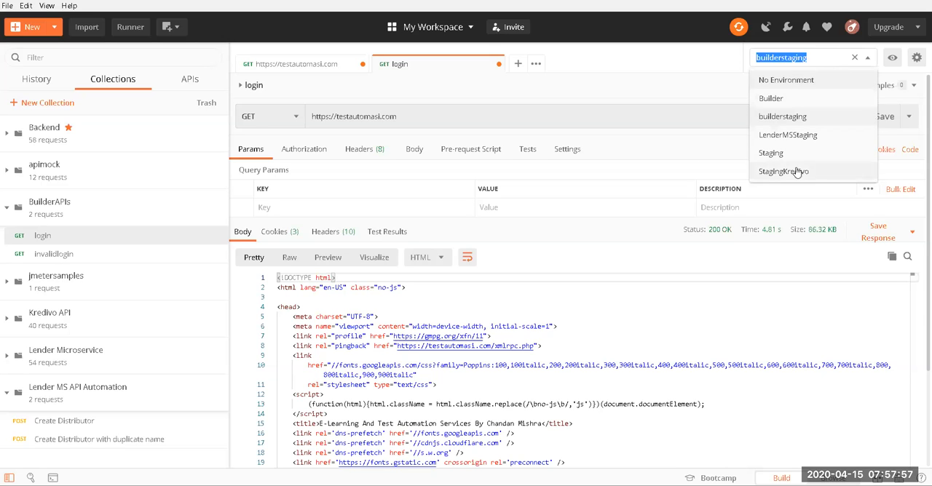
{"action": "left_click", "coordinate": [470, 114]}
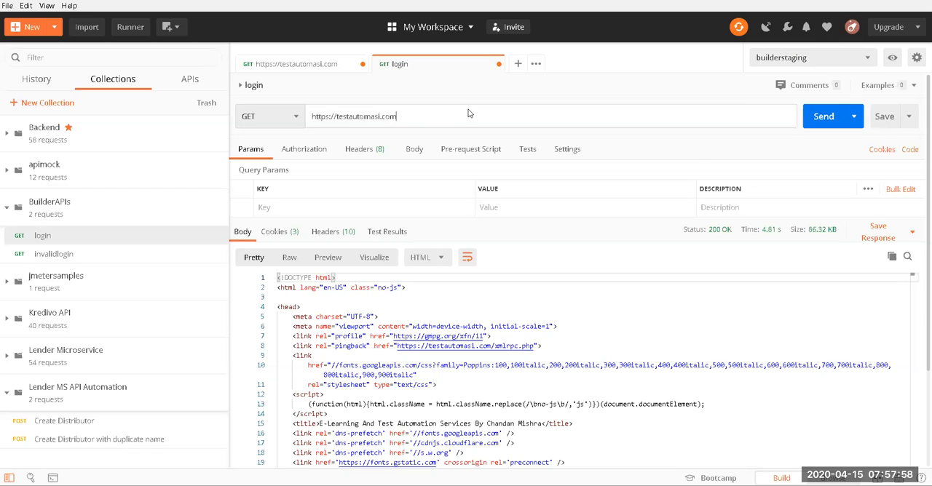
Step: Look over the login request's pre-request script, tests, authorization, headers and body sections
{"action": "left_click", "coordinate": [483, 150]}
{"action": "left_click", "coordinate": [528, 150]}
{"action": "left_click", "coordinate": [467, 154]}
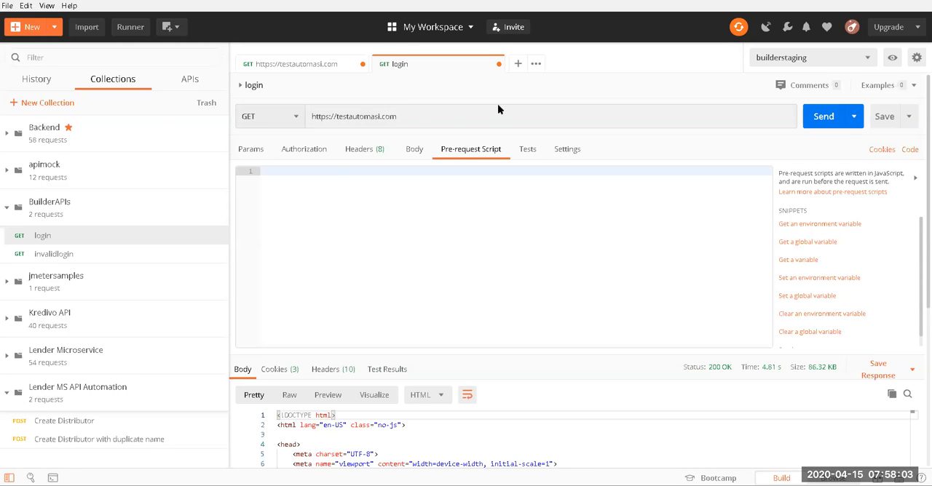
{"action": "left_click", "coordinate": [304, 150]}
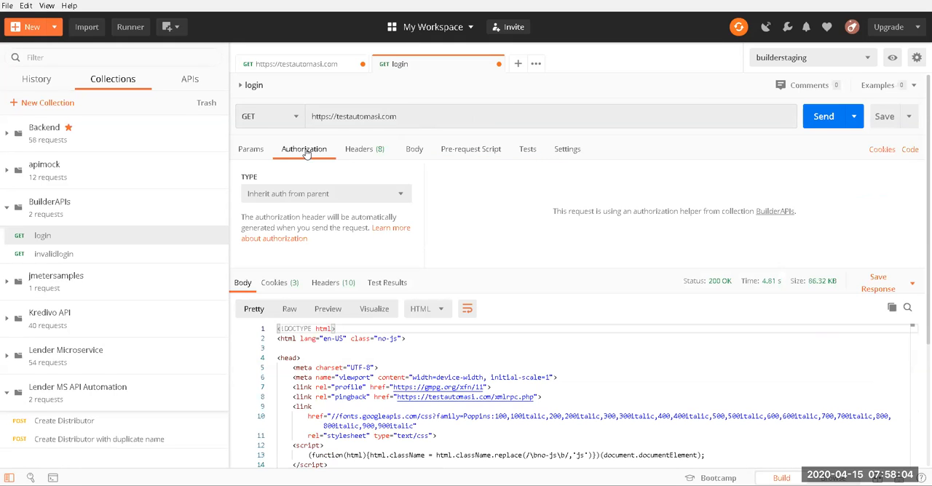
{"action": "left_click", "coordinate": [359, 153]}
{"action": "left_click", "coordinate": [415, 151]}
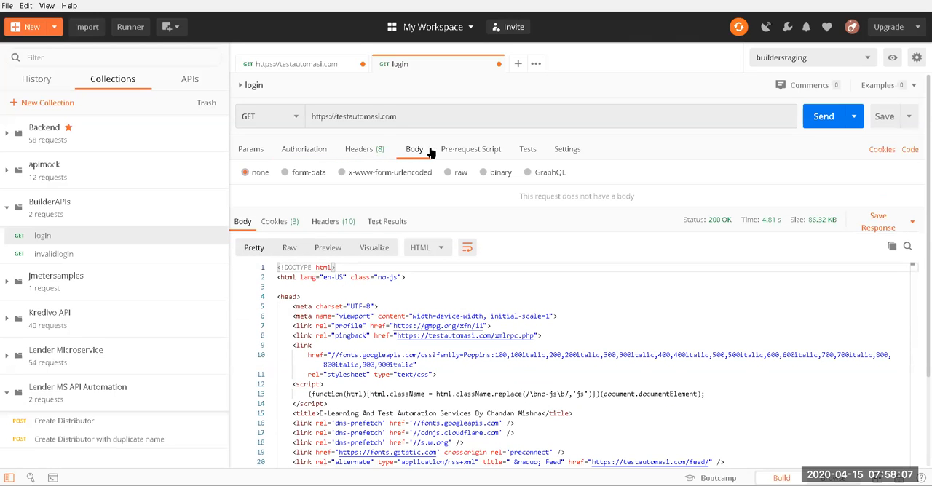
Step: Replace the login request's URL with {{baseurl}} and check the variable in the builderstaging environment's quick look
{"action": "left_click", "coordinate": [460, 114]}
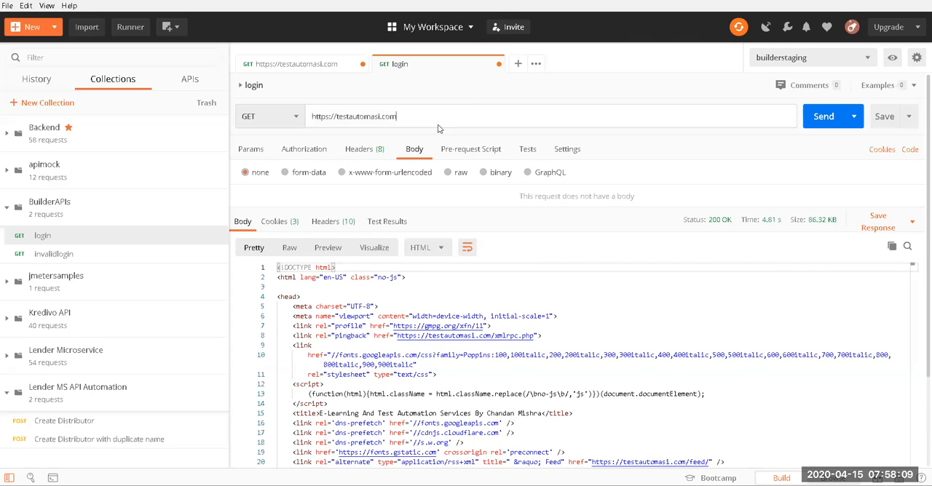
{"action": "triple_click", "coordinate": [426, 118]}
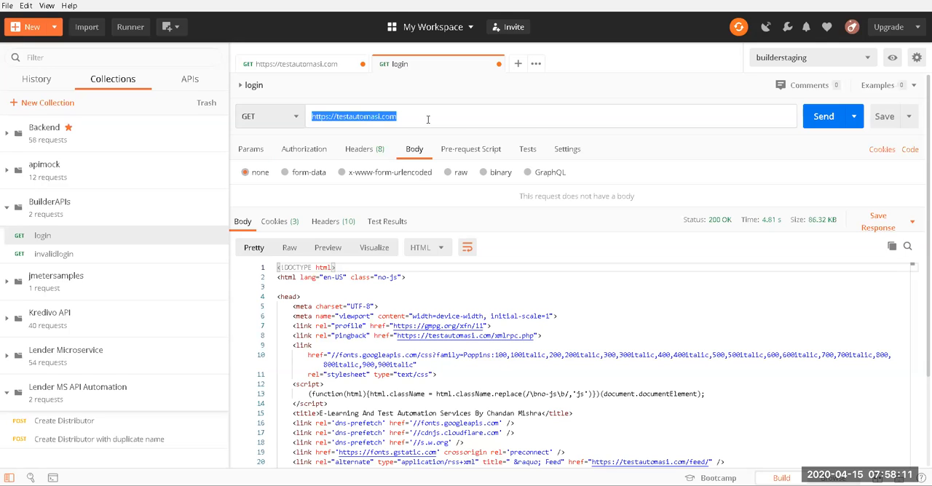
{"action": "type", "text": "{{base"}
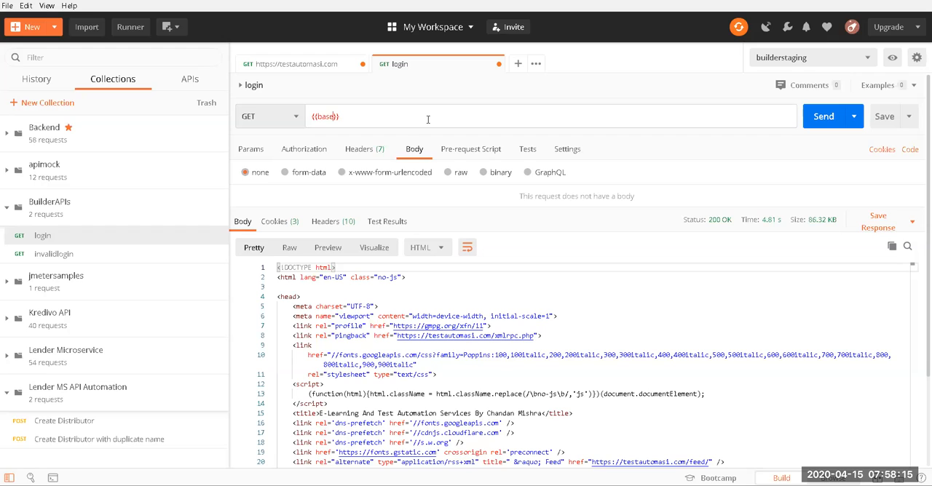
{"action": "type", "text": "url"}
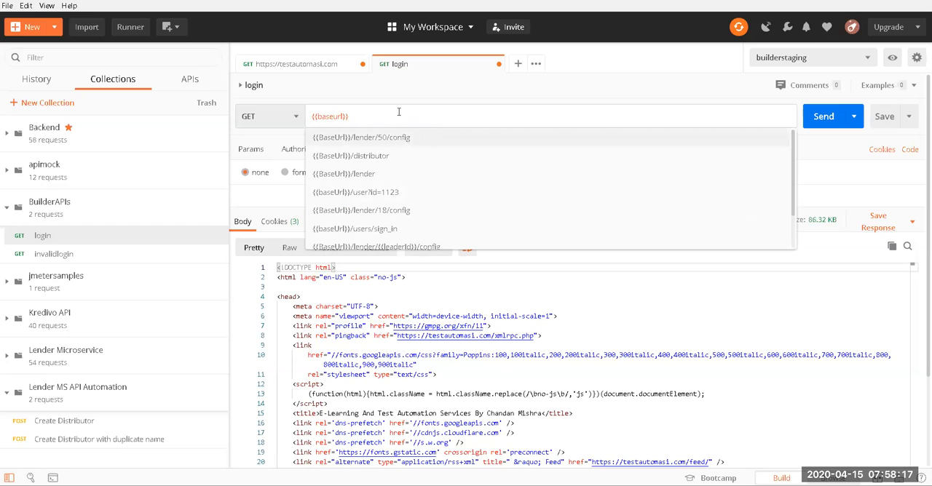
{"action": "left_click", "coordinate": [892, 58]}
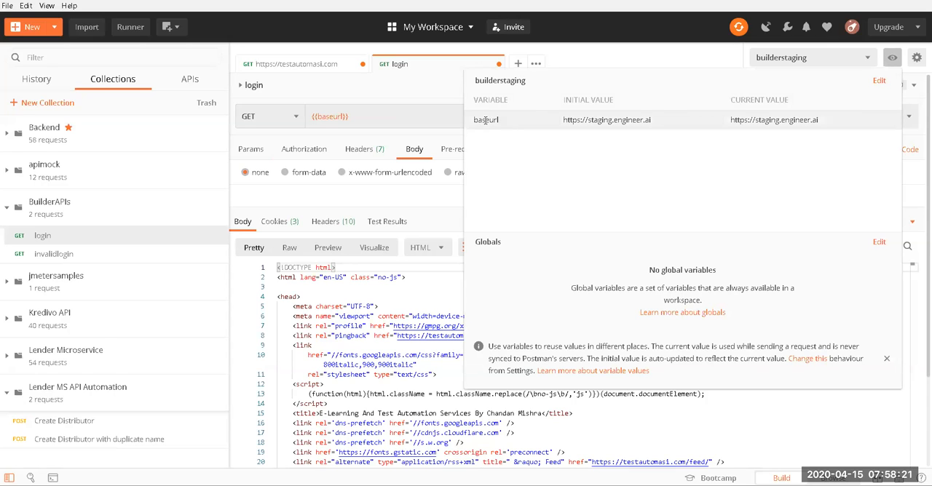
{"action": "left_click", "coordinate": [370, 114]}
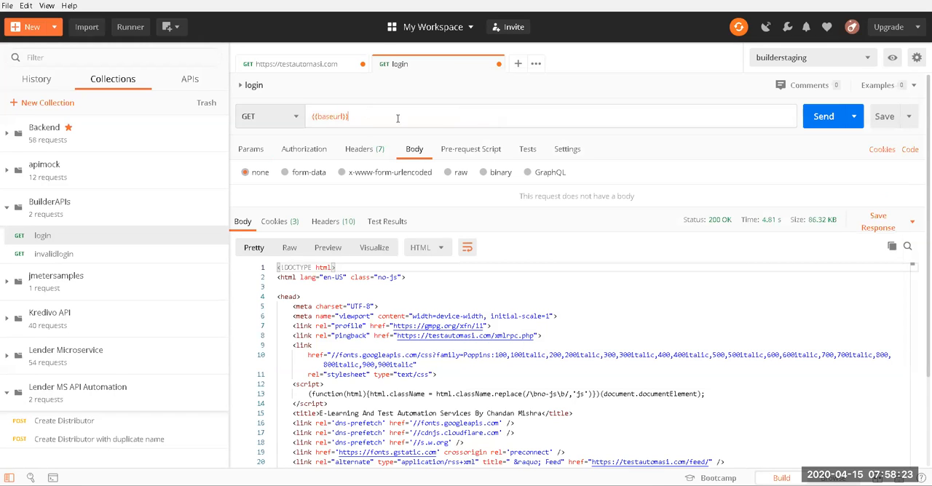
Step: Check the details of the baseurl variable in the login request's URL and send the request
{"action": "double_click", "coordinate": [329, 116]}
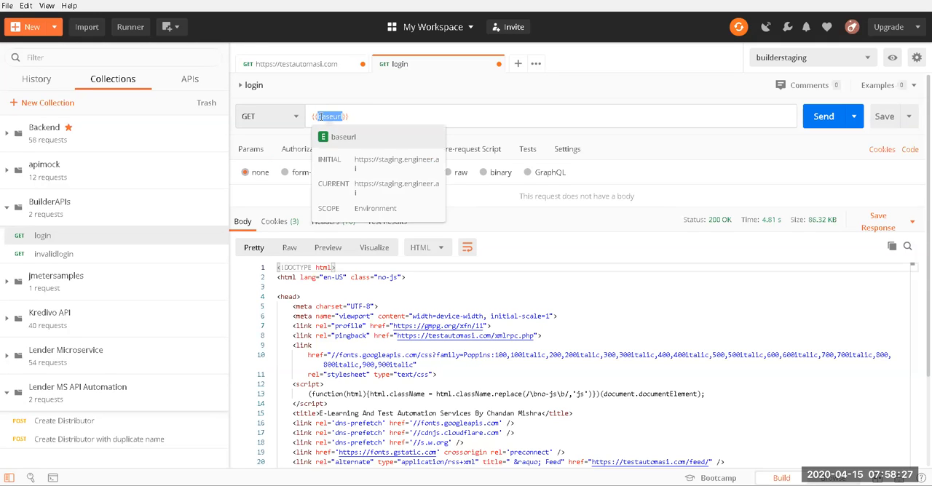
{"action": "mouse_move", "coordinate": [329, 115]}
{"action": "left_click", "coordinate": [374, 118]}
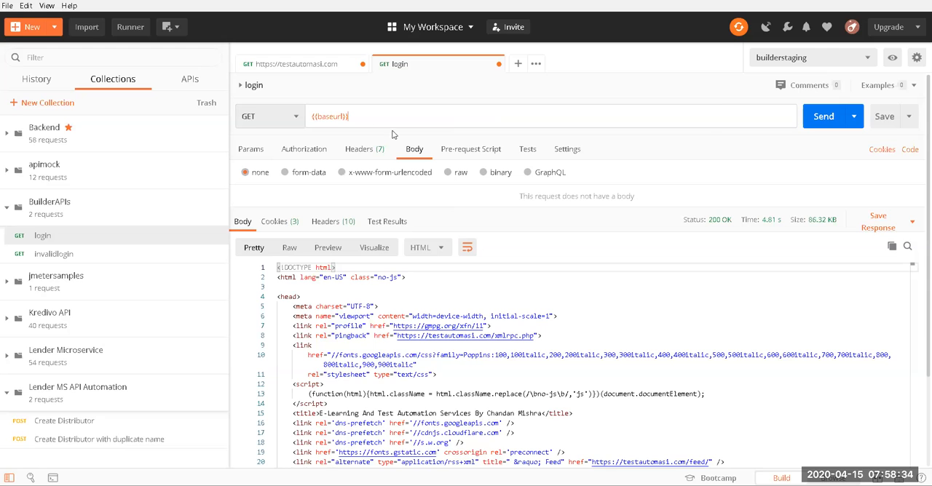
{"action": "left_click", "coordinate": [821, 121]}
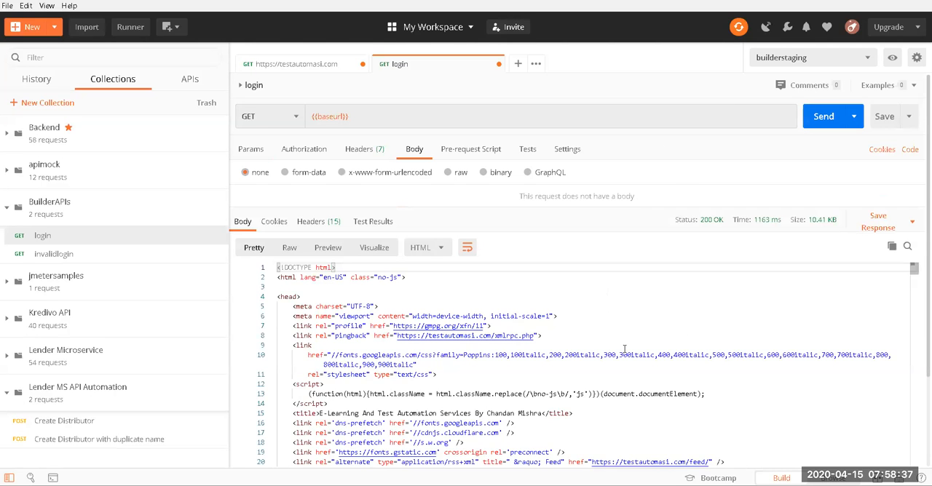
Step: Look at the login response as a rendered preview and as formatted HTML, and check the sent request in the console
{"action": "left_click", "coordinate": [327, 250]}
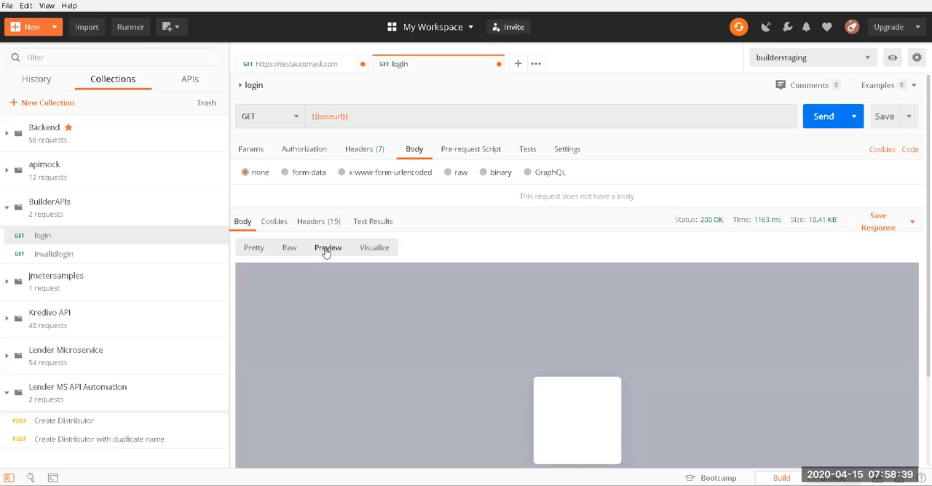
{"action": "left_click", "coordinate": [261, 249]}
{"action": "left_click", "coordinate": [269, 251]}
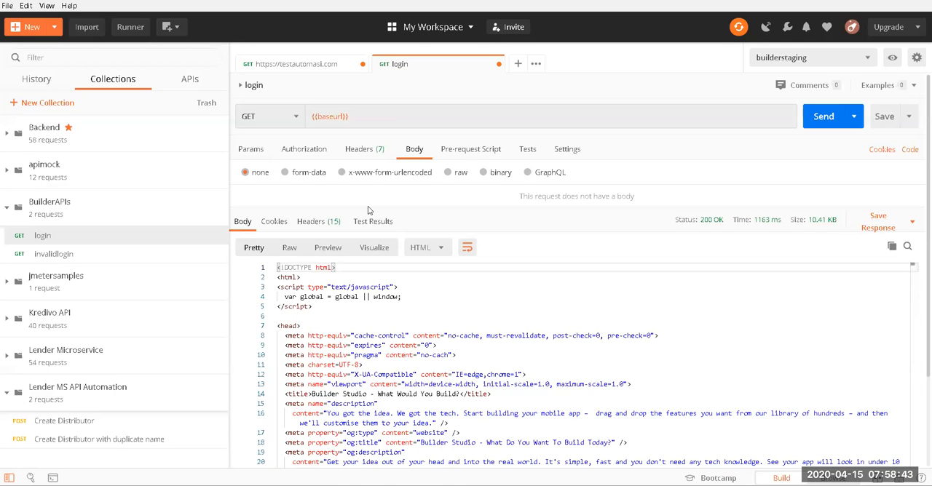
{"action": "mouse_move", "coordinate": [641, 484]}
{"action": "left_click", "coordinate": [605, 415]}
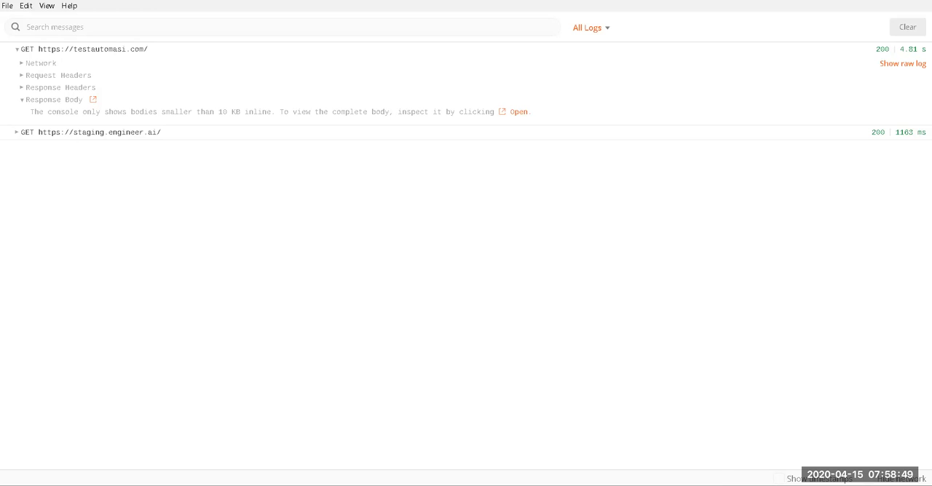
{"action": "mouse_move", "coordinate": [582, 484]}
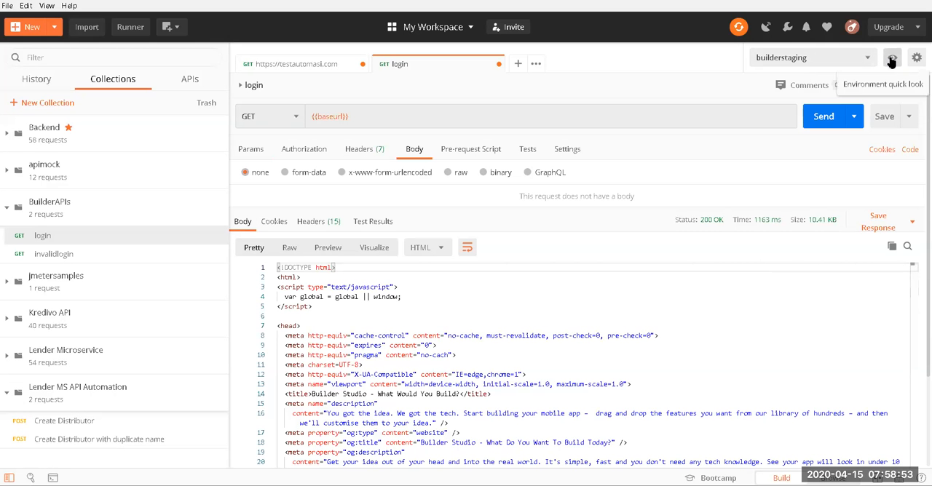
{"action": "left_click", "coordinate": [892, 59]}
{"action": "double_click", "coordinate": [620, 123]}
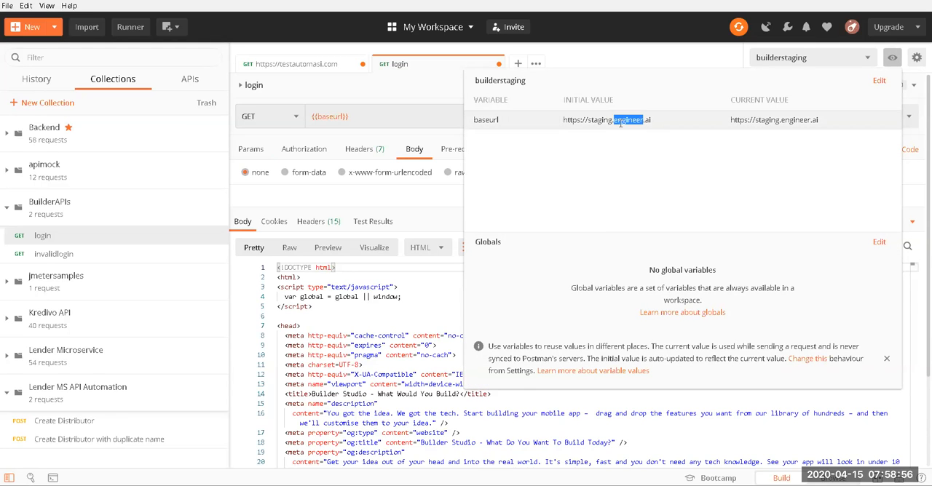
{"action": "left_click", "coordinate": [820, 120]}
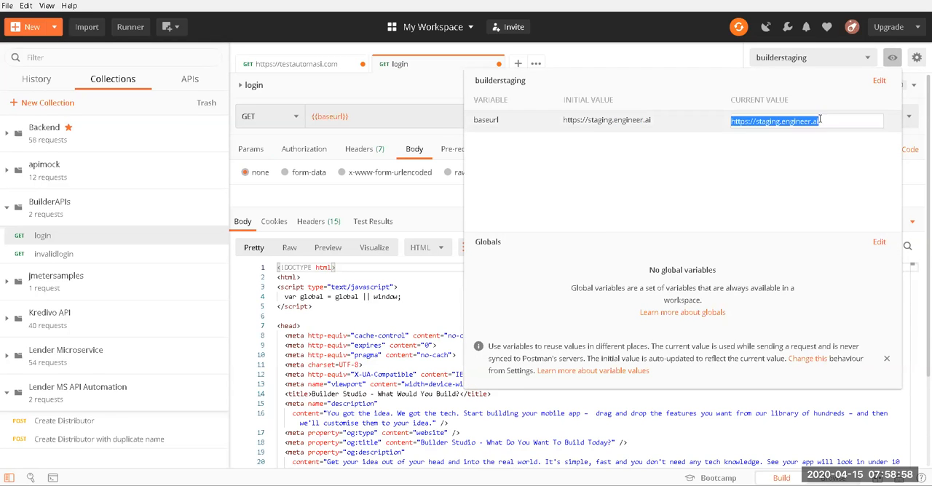
{"action": "double_click", "coordinate": [766, 122]}
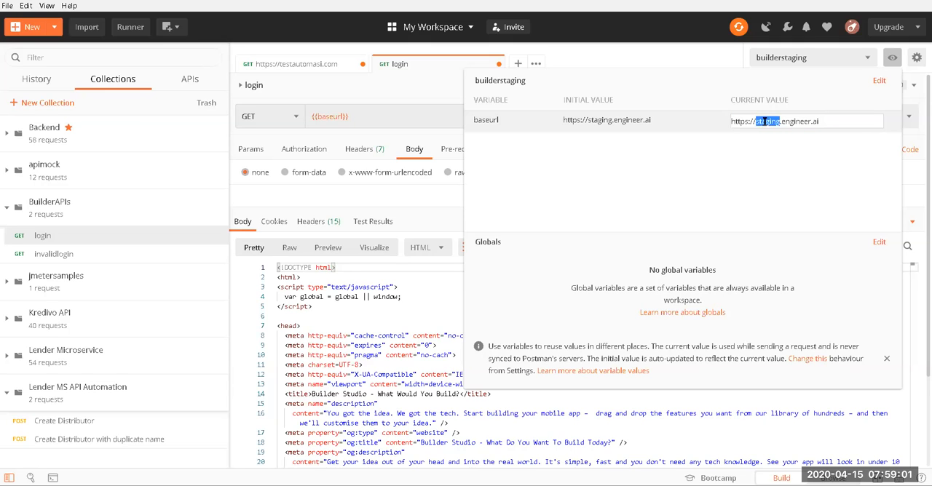
{"action": "type", "text": "build"}
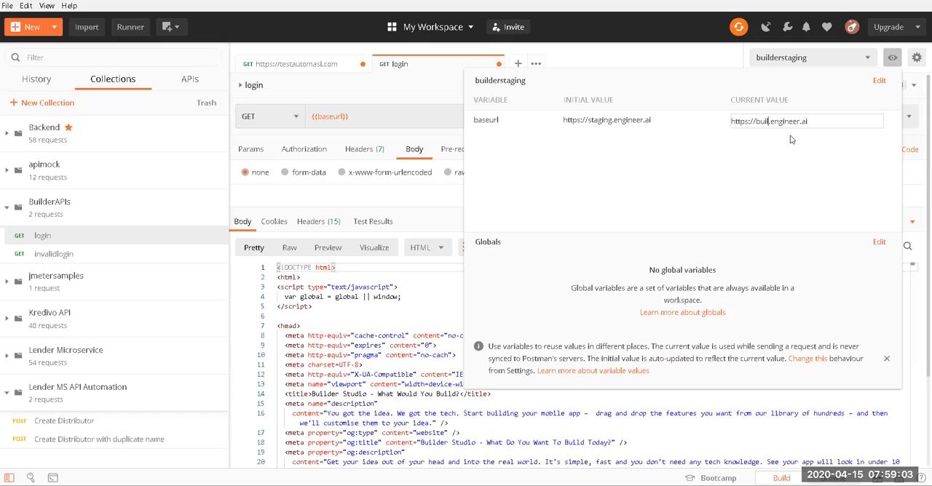
{"action": "type", "text": "er"}
{"action": "double_click", "coordinate": [797, 121]}
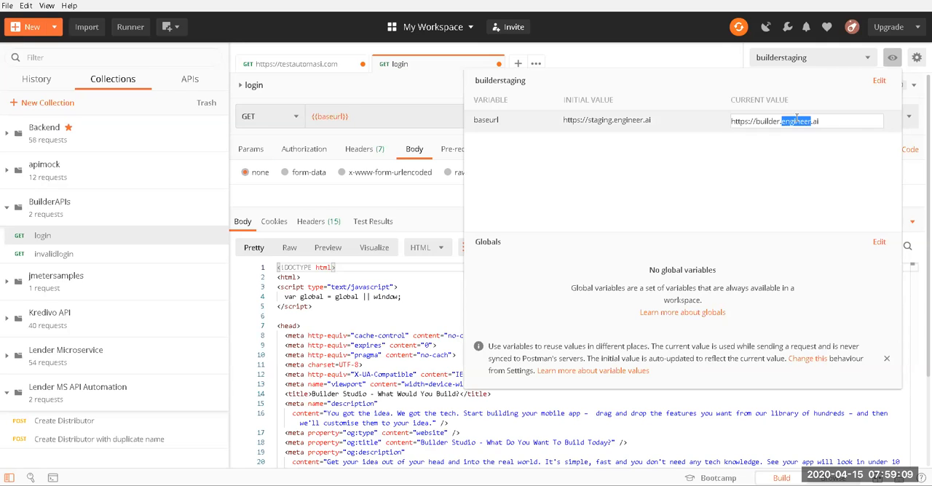
{"action": "double_click", "coordinate": [767, 121]}
{"action": "key", "text": "BackSpace"}
{"action": "key", "text": "Delete"}
{"action": "left_click", "coordinate": [809, 86]}
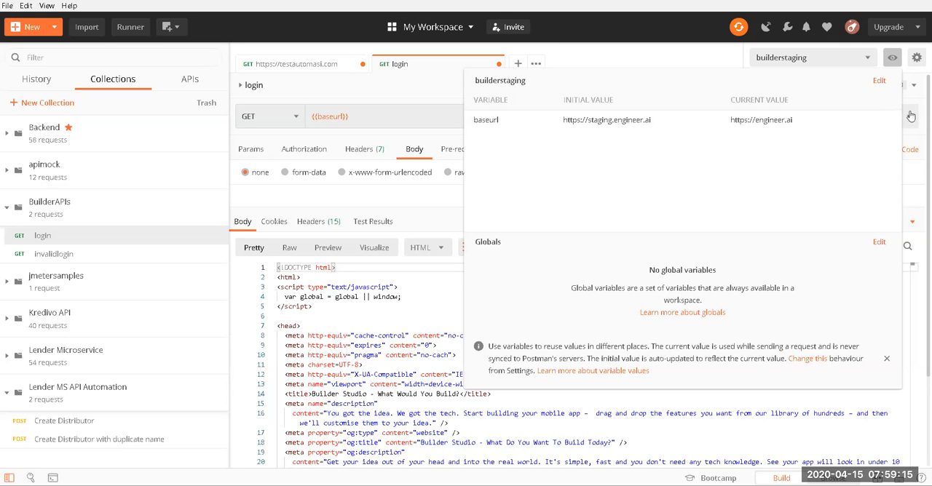
{"action": "left_click", "coordinate": [662, 64]}
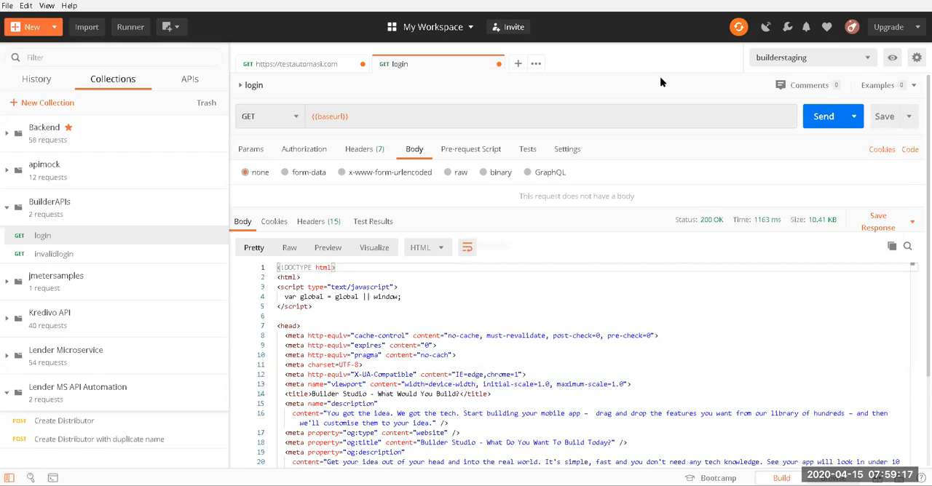
Step: Send the login request with the changed baseurl and inspect the logged calls in the console
{"action": "key", "text": "ctrl+Return"}
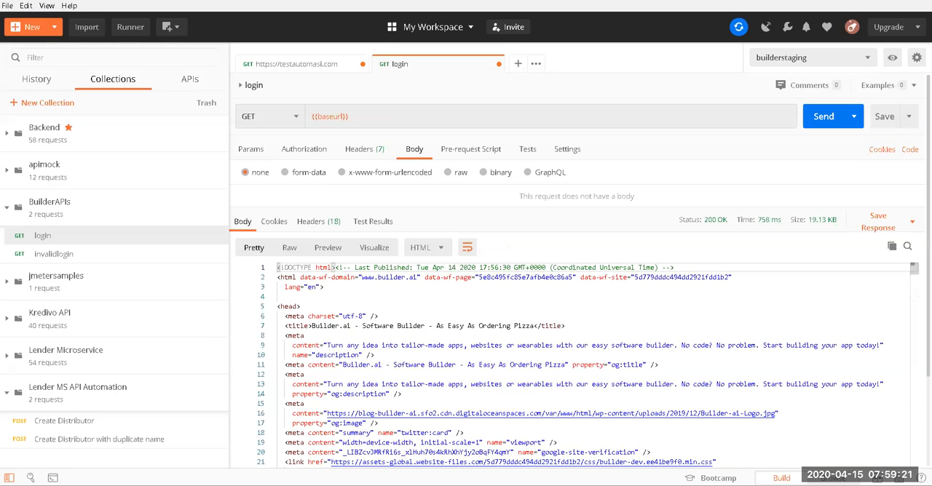
{"action": "left_click", "coordinate": [641, 422]}
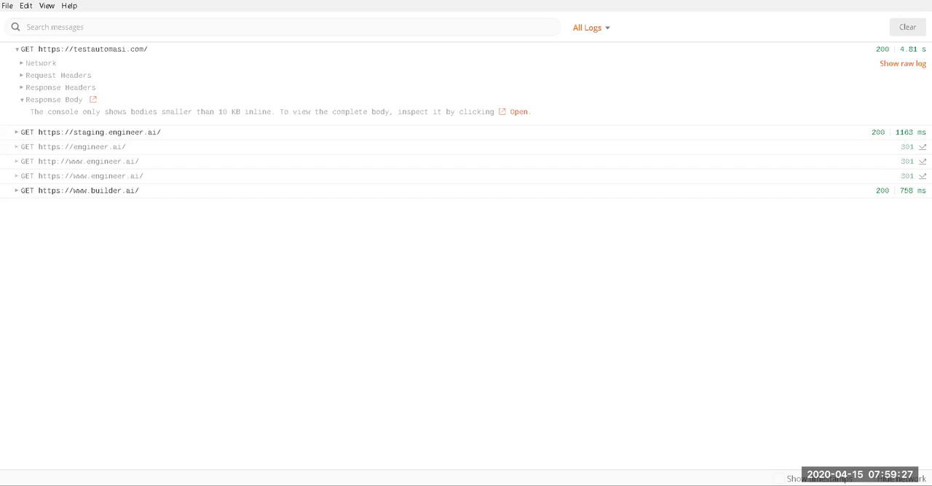
{"action": "left_click", "coordinate": [521, 455]}
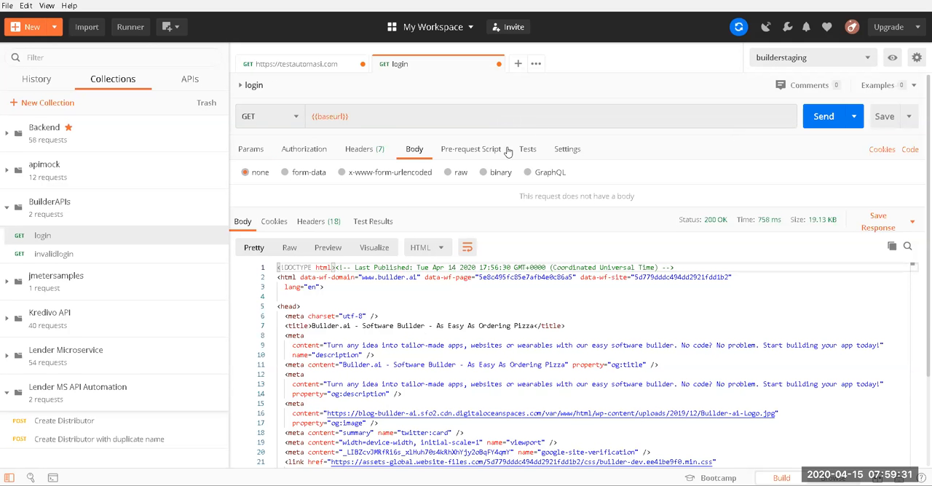
Step: Copy {{baseurl}} from the login request's URL into the value of a new request header
{"action": "triple_click", "coordinate": [321, 116]}
{"action": "key", "text": "ctrl+c"}
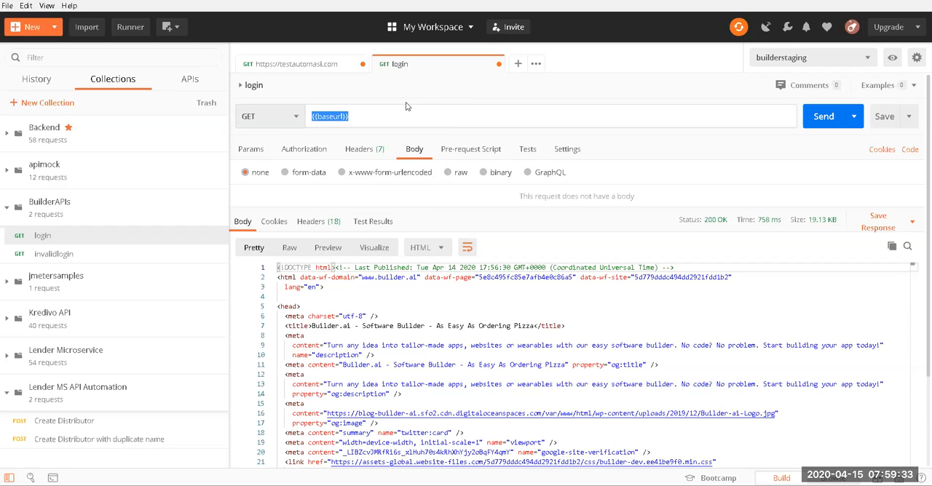
{"action": "left_click", "coordinate": [358, 149]}
{"action": "left_click", "coordinate": [518, 207]}
{"action": "key", "text": "ctrl+v"}
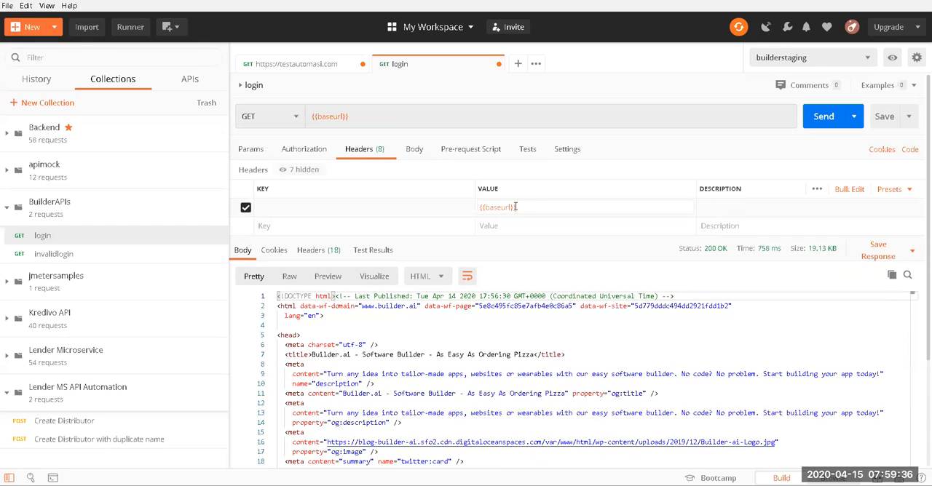
Step: Give the login request a raw body of {"name":"{{baseurl}}"}
{"action": "left_click", "coordinate": [414, 150]}
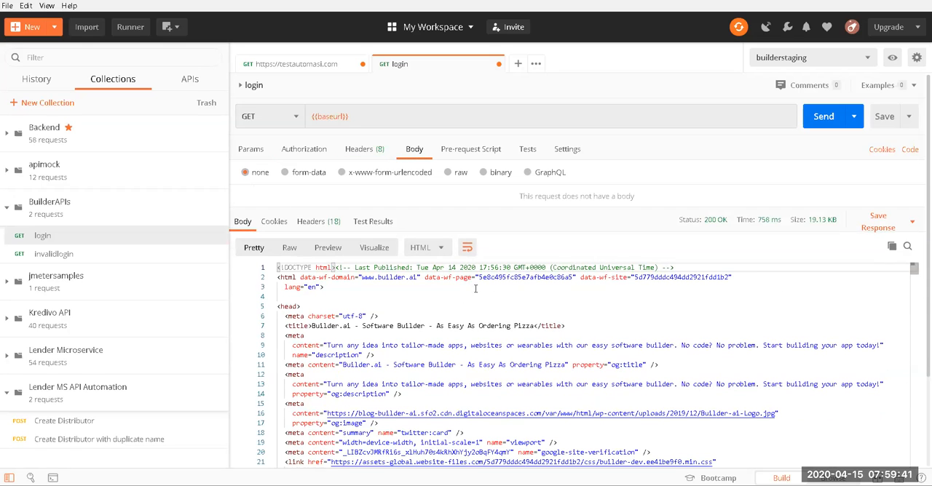
{"action": "left_click", "coordinate": [460, 173]}
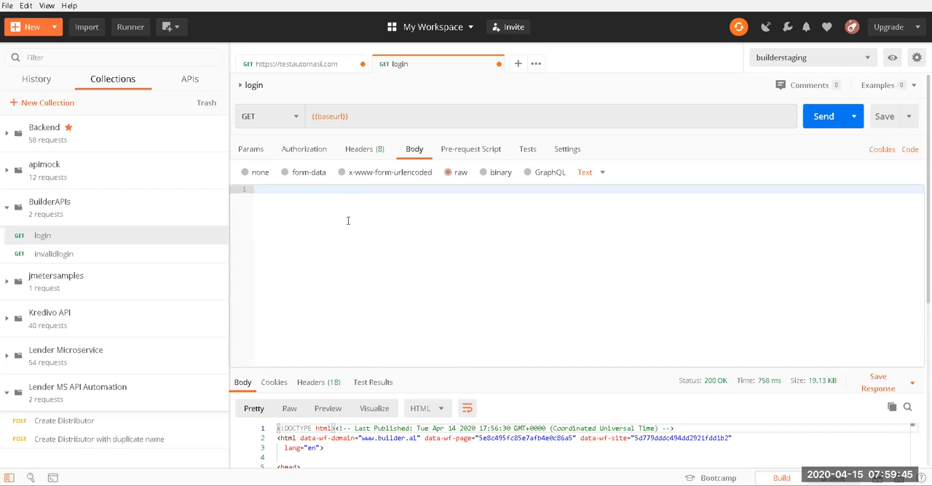
{"action": "type", "text": "{}"}
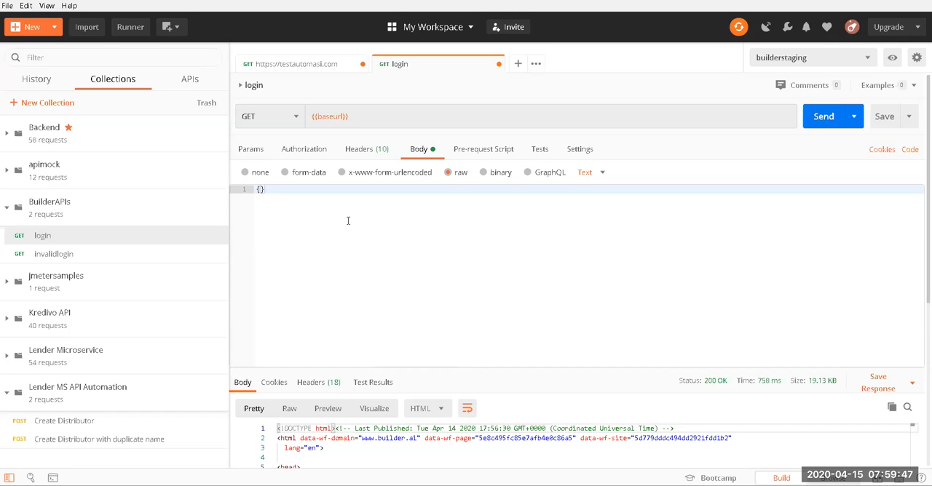
{"action": "type", "text": "\"name\":\""}
{"action": "key", "text": "ctrl+v"}
{"action": "mouse_move", "coordinate": [330, 115]}
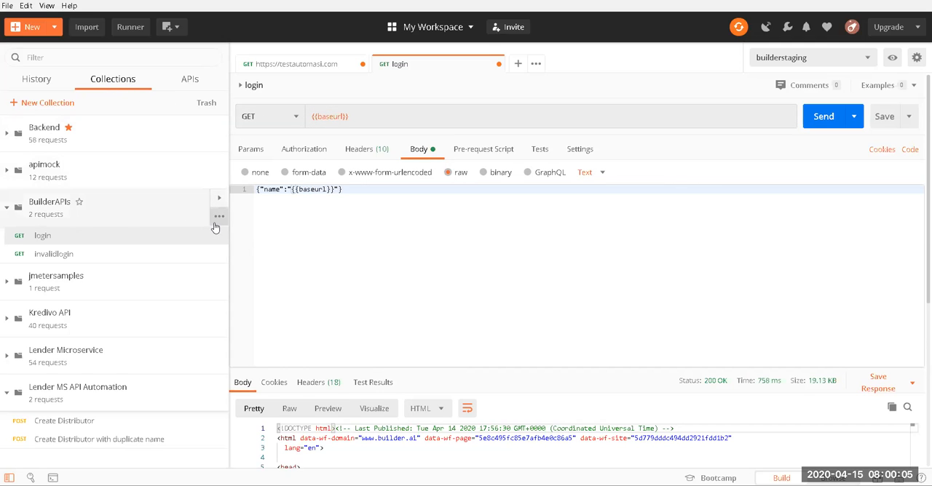
Step: Edit the BuilderAPIs collection and add a collection variable named buildcard
{"action": "left_click", "coordinate": [218, 217]}
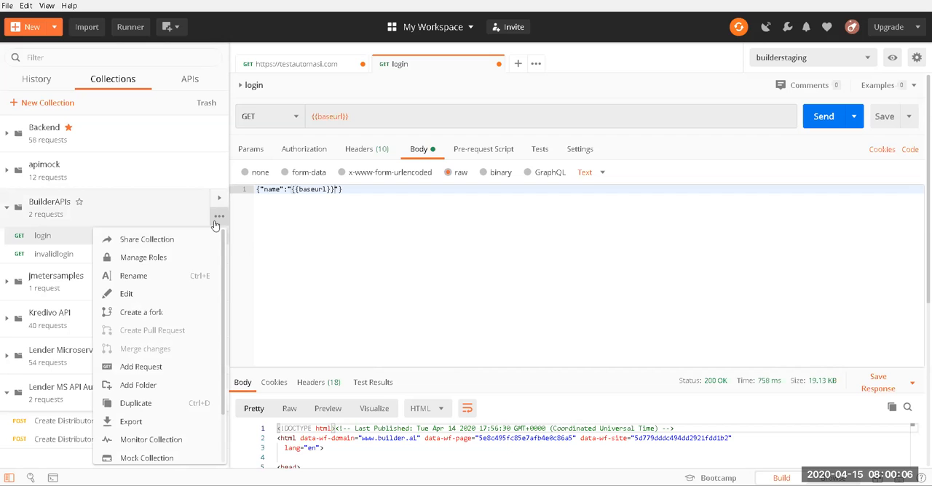
{"action": "left_click", "coordinate": [134, 293]}
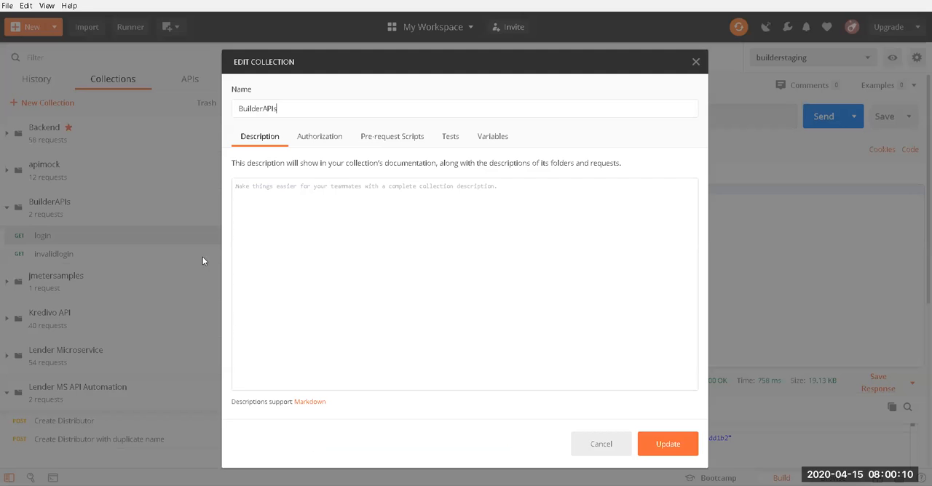
{"action": "left_click", "coordinate": [491, 142]}
{"action": "left_click", "coordinate": [308, 207]}
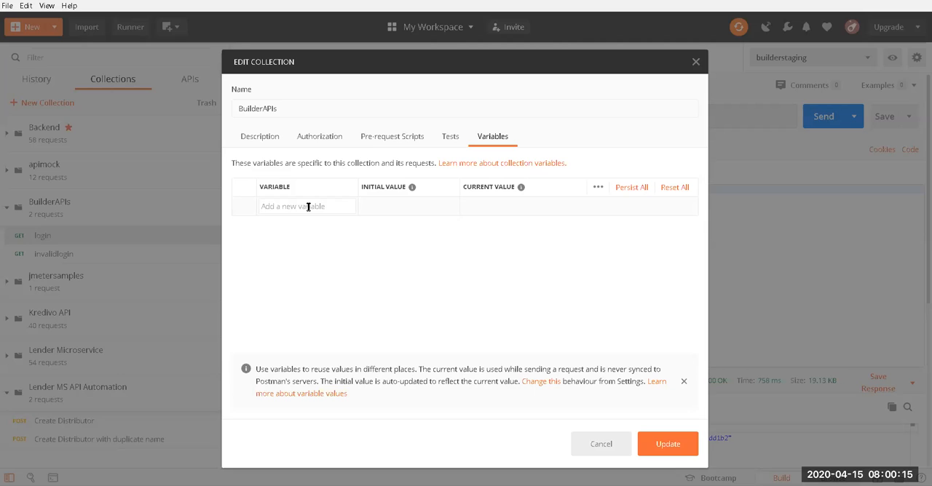
{"action": "type", "text": "buildcard"}
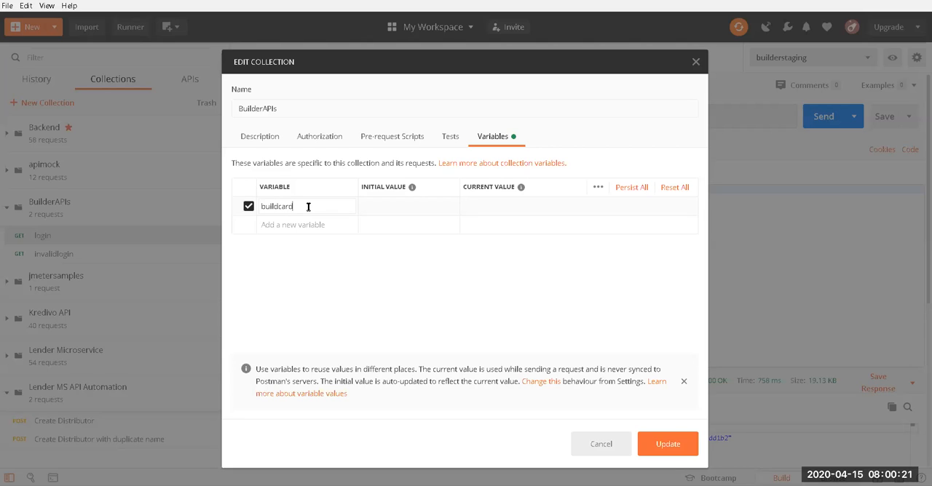
{"action": "double_click", "coordinate": [308, 206]}
Step: Set the buildcard variable's initial value to 454 and update the collection
{"action": "left_click", "coordinate": [393, 210]}
{"action": "key", "text": "BackSpace"}
{"action": "key", "text": "BackSpace"}
{"action": "key", "text": "BackSpace"}
{"action": "key", "text": "BackSpace"}
{"action": "type", "text": "454"}
{"action": "left_click", "coordinate": [667, 444]}
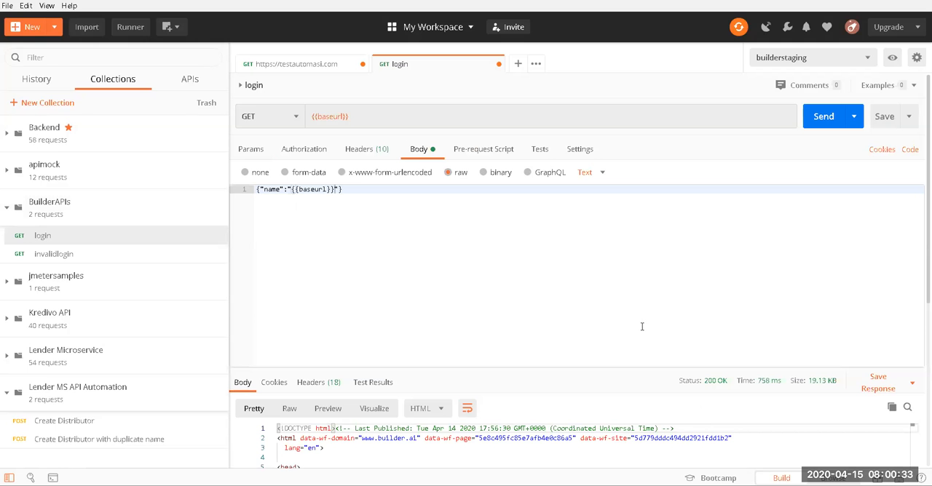
{"action": "left_click", "coordinate": [369, 116]}
{"action": "left_click", "coordinate": [348, 118]}
{"action": "mouse_move", "coordinate": [332, 113]}
{"action": "left_click_drag", "start_coordinate": [330, 116], "coordinate": [333, 117]}
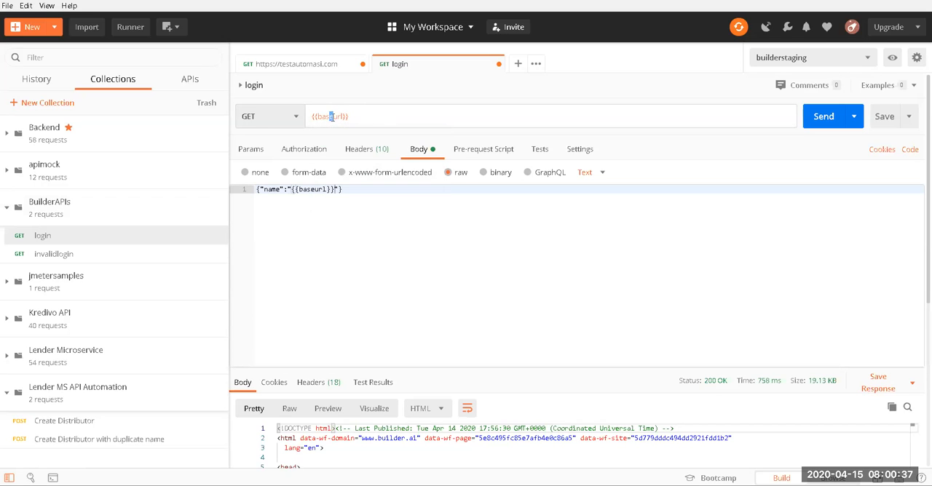
{"action": "double_click", "coordinate": [327, 117]}
{"action": "type", "text": "b"}
{"action": "type", "text": "bu"}
Step: Copy the buildcard variable name from the BuilderAPIs collection, make the login request's URL {{buildcard}}, and check the variable's scope
{"action": "left_click", "coordinate": [217, 218]}
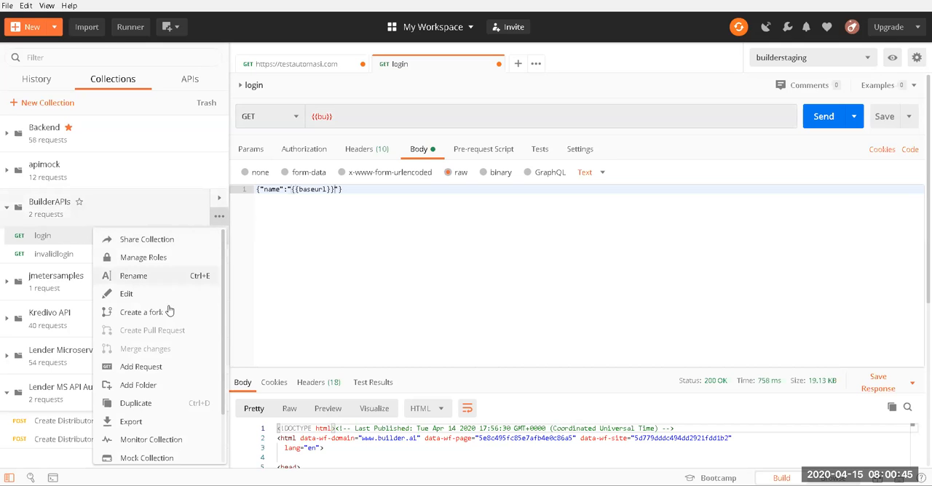
{"action": "left_click", "coordinate": [154, 296]}
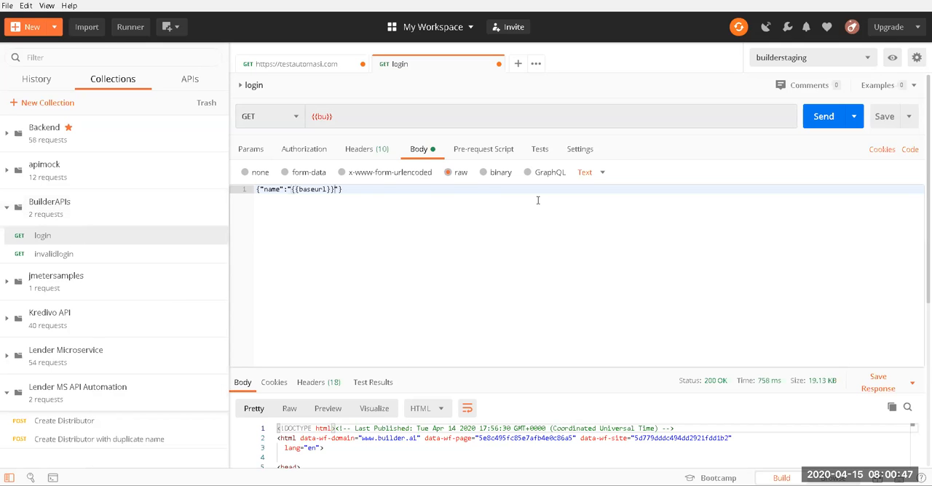
{"action": "left_click", "coordinate": [510, 136]}
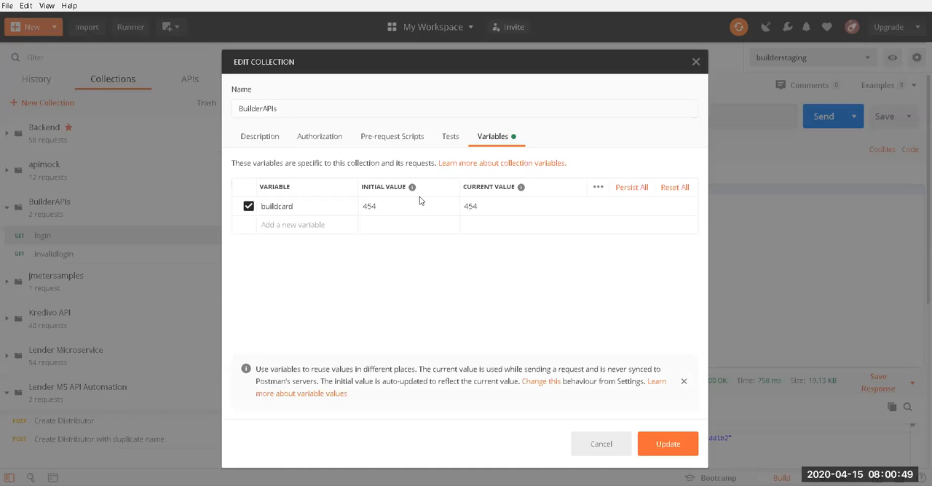
{"action": "left_click", "coordinate": [316, 209]}
{"action": "double_click", "coordinate": [316, 209]}
{"action": "key", "text": "ctrl+c"}
{"action": "left_click", "coordinate": [612, 445]}
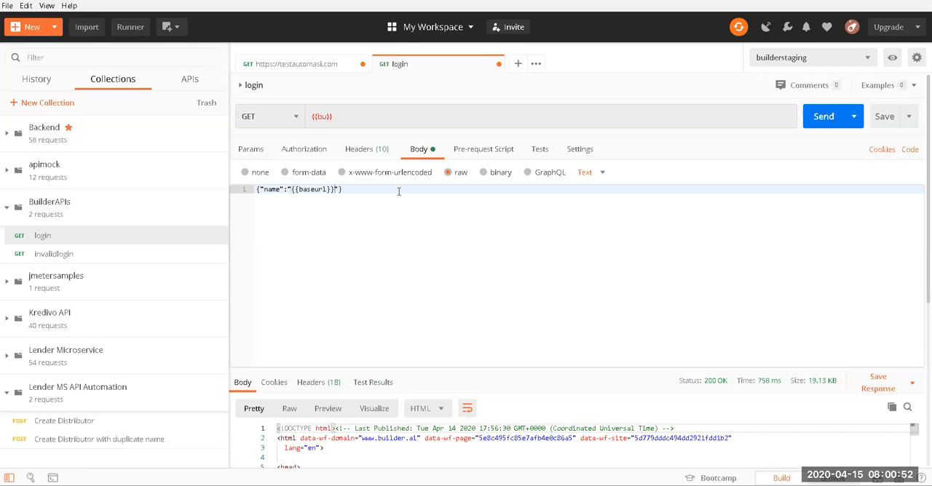
{"action": "double_click", "coordinate": [322, 117]}
{"action": "key", "text": "ctrl+v"}
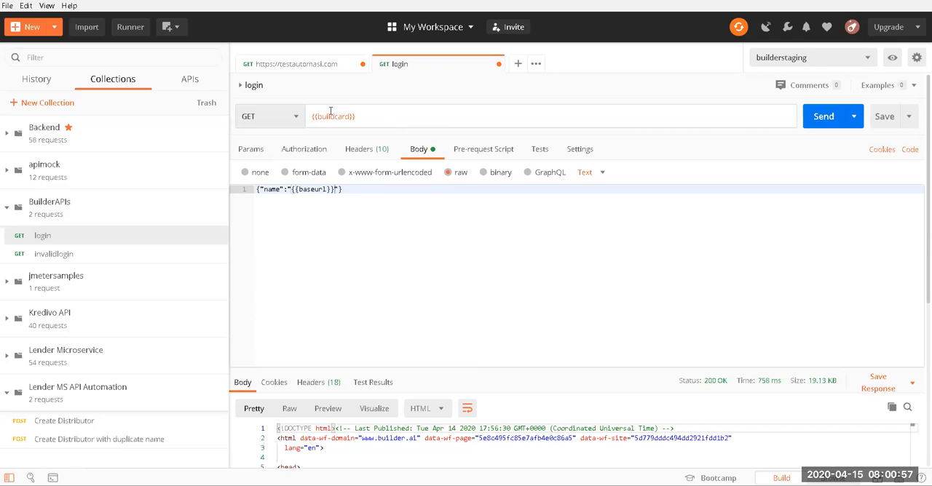
{"action": "mouse_move", "coordinate": [331, 111]}
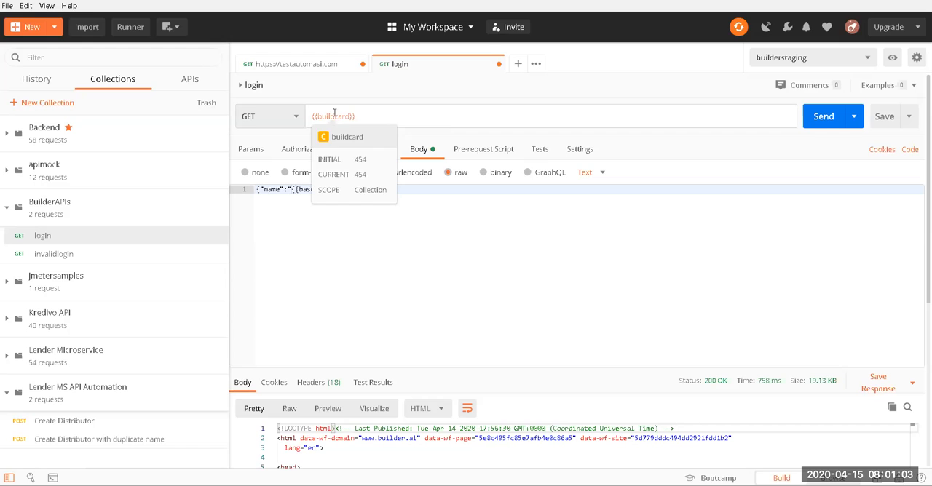
Step: Replace the baseurl variable in the login request's raw body with buildcard, making it {"name":"{{buildcard}}"}
{"action": "double_click", "coordinate": [315, 191]}
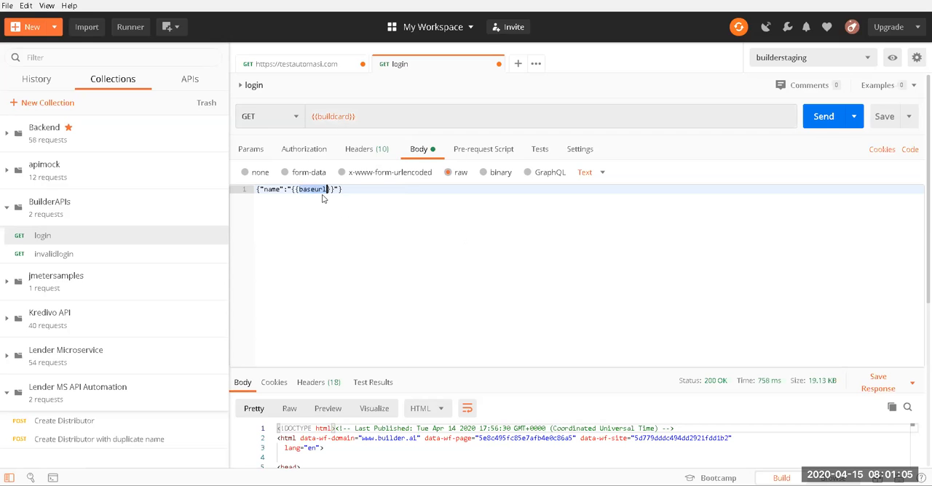
{"action": "key", "text": "ctrl+v"}
{"action": "left_click", "coordinate": [369, 117]}
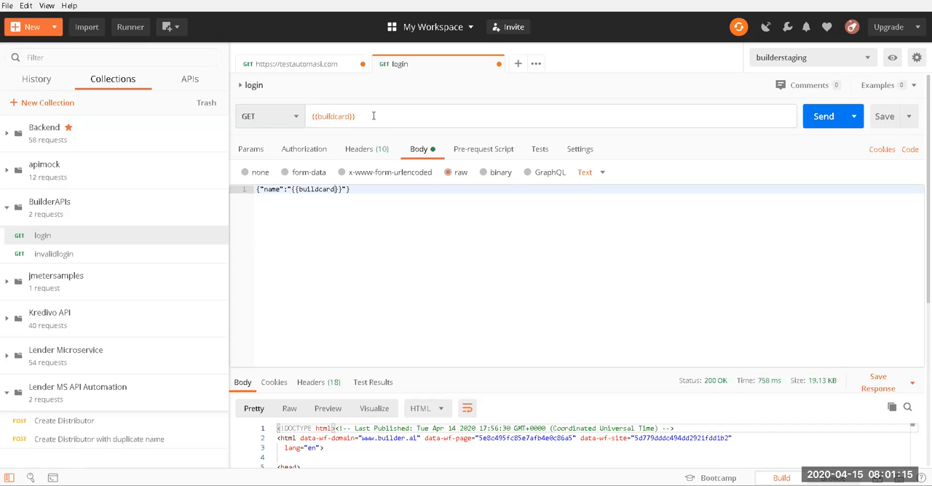
Step: Add the snippets for getting and setting an environment variable to the login request's test script and select both lines
{"action": "left_click", "coordinate": [365, 153]}
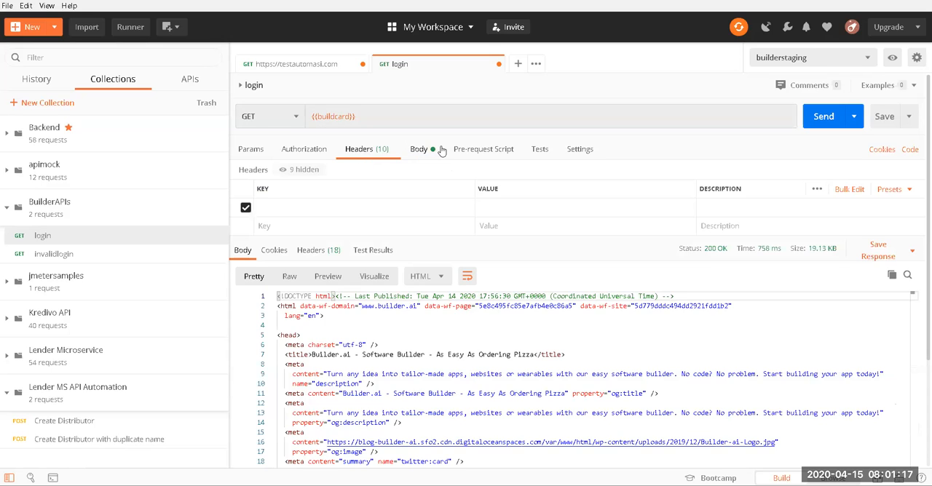
{"action": "left_click", "coordinate": [483, 149]}
{"action": "left_click", "coordinate": [543, 150]}
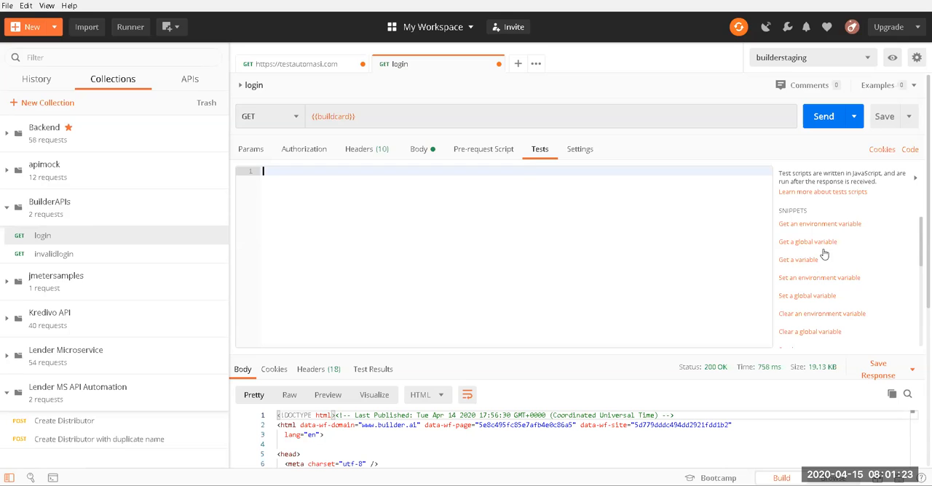
{"action": "left_click", "coordinate": [819, 225]}
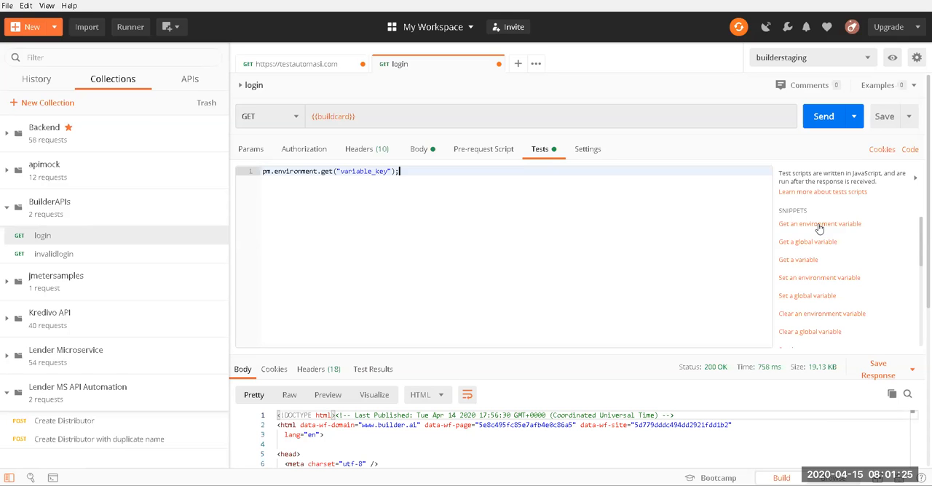
{"action": "left_click", "coordinate": [819, 277]}
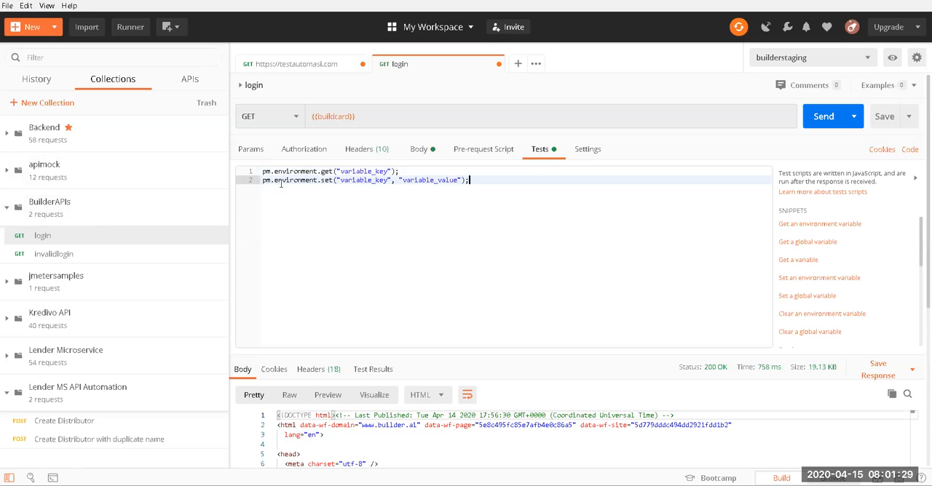
{"action": "left_click_drag", "start_coordinate": [469, 180], "coordinate": [240, 171]}
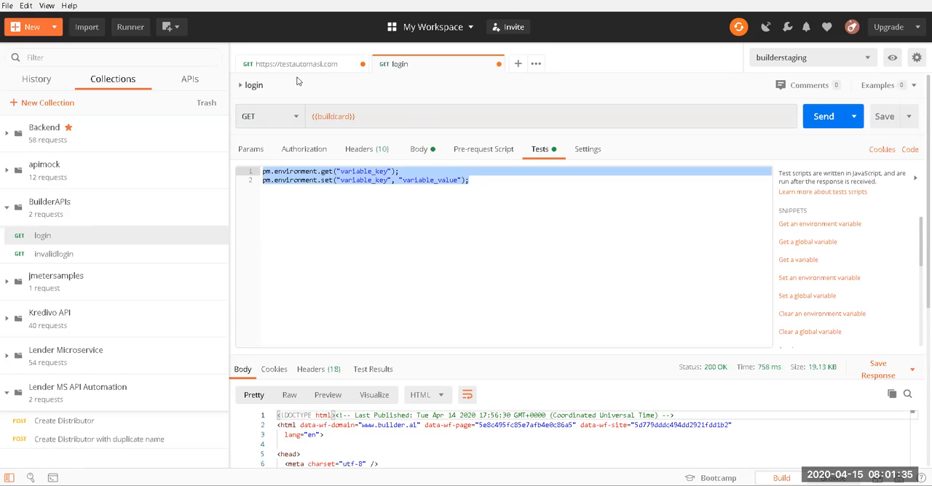
Step: Look at the login request's comments and saved examples without adding any
{"action": "left_click", "coordinate": [805, 86]}
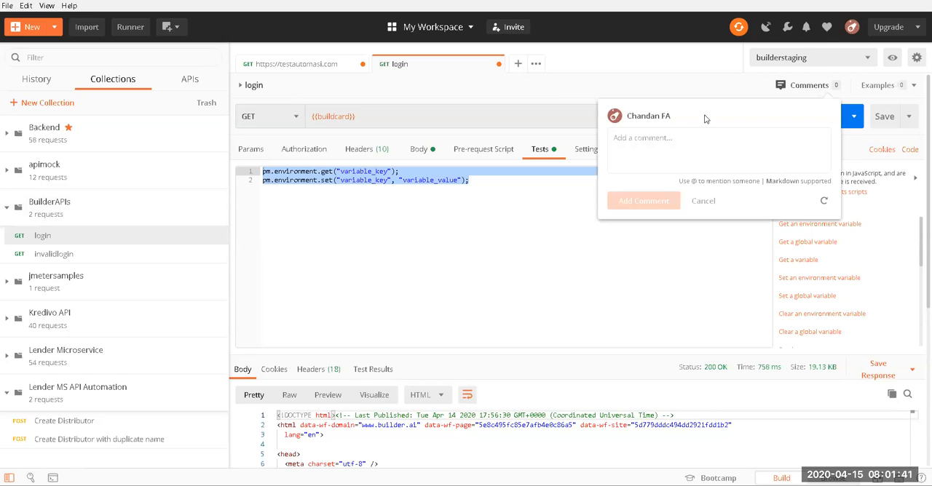
{"action": "left_click", "coordinate": [899, 93]}
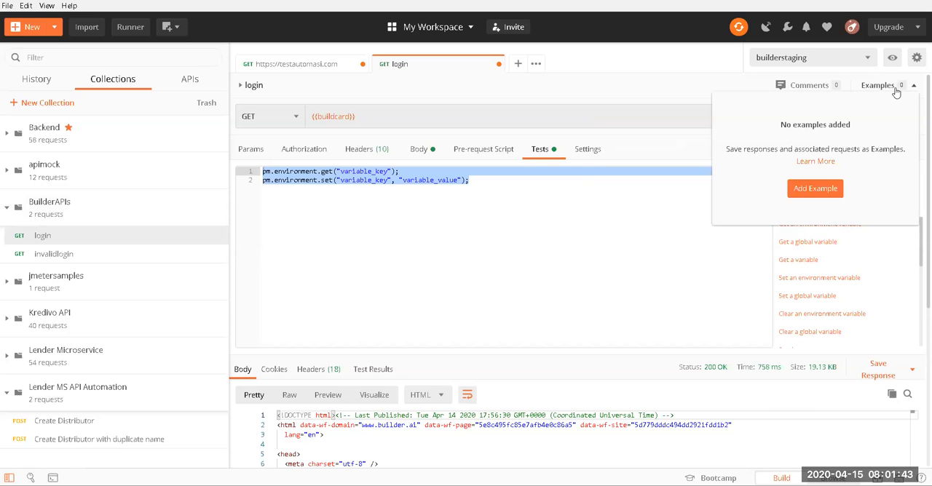
{"action": "left_click", "coordinate": [654, 80]}
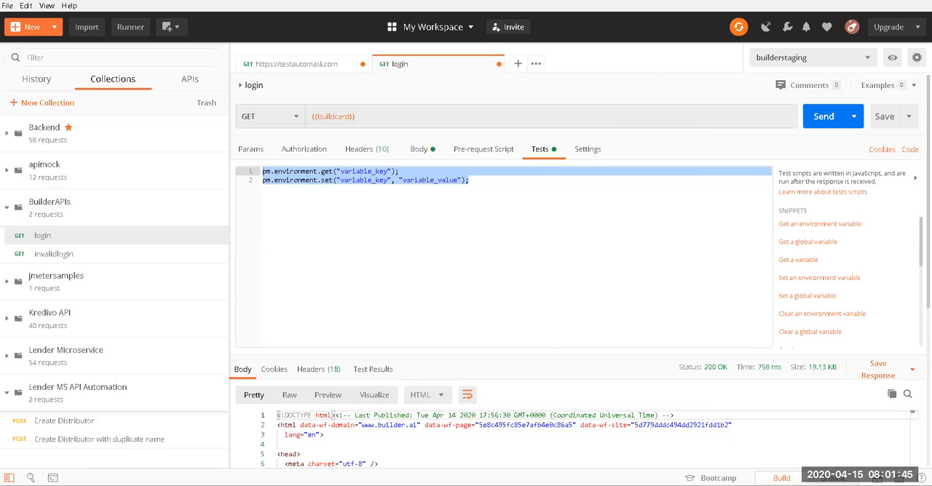
{"action": "left_click", "coordinate": [889, 86]}
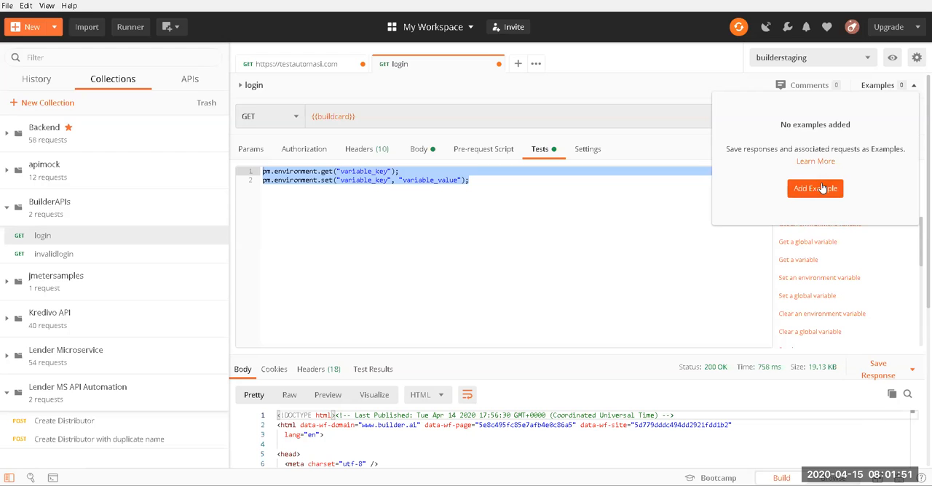
{"action": "left_click", "coordinate": [547, 91]}
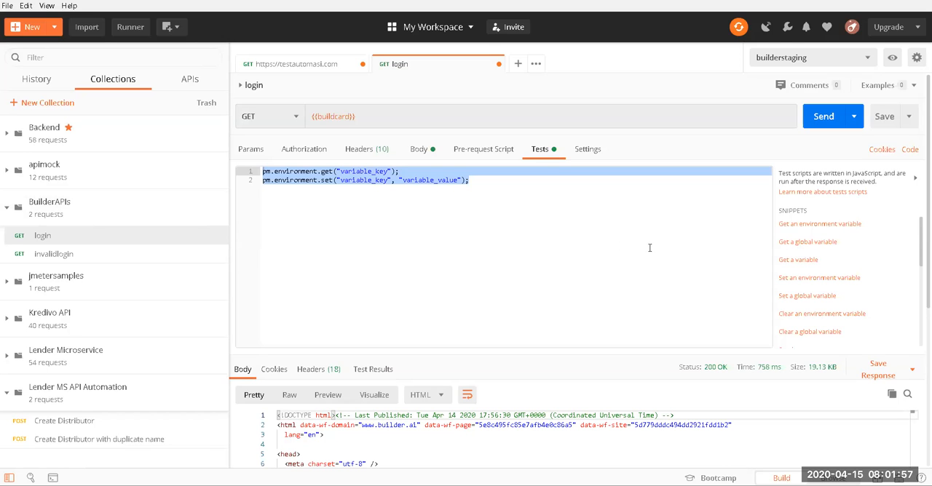
Step: Look over the login request's response body, check the logged requests in the Postman console, and return to the request
{"action": "scroll", "coordinate": [281, 375], "scroll_direction": "down", "scroll_amount": 1}
{"action": "left_click", "coordinate": [280, 373]}
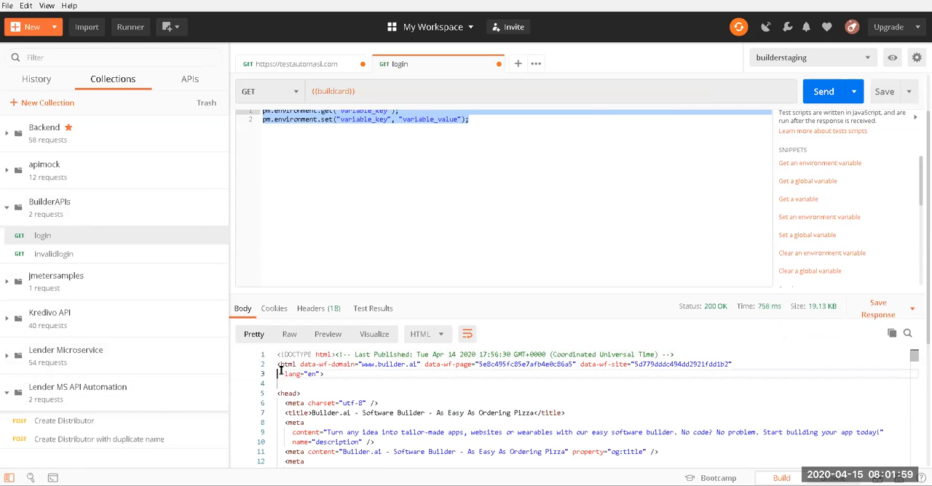
{"action": "right_click", "coordinate": [584, 485]}
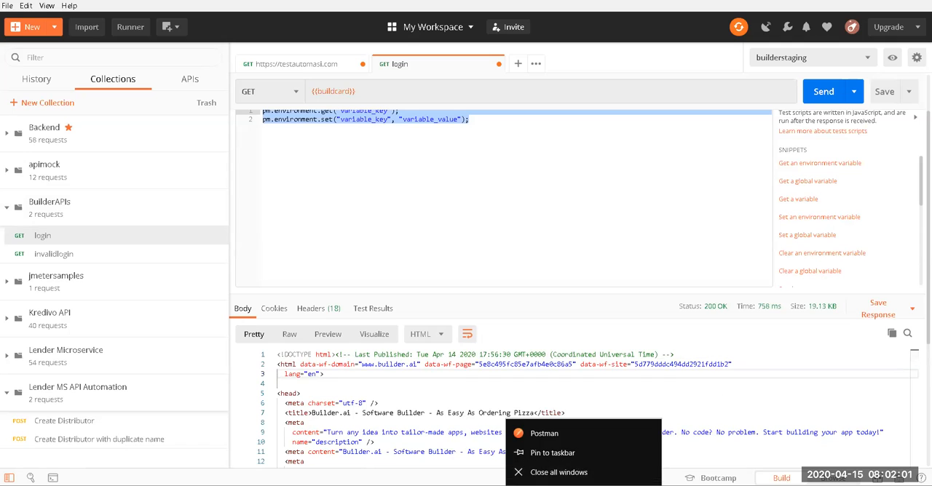
{"action": "left_click", "coordinate": [584, 485]}
{"action": "left_click", "coordinate": [631, 437]}
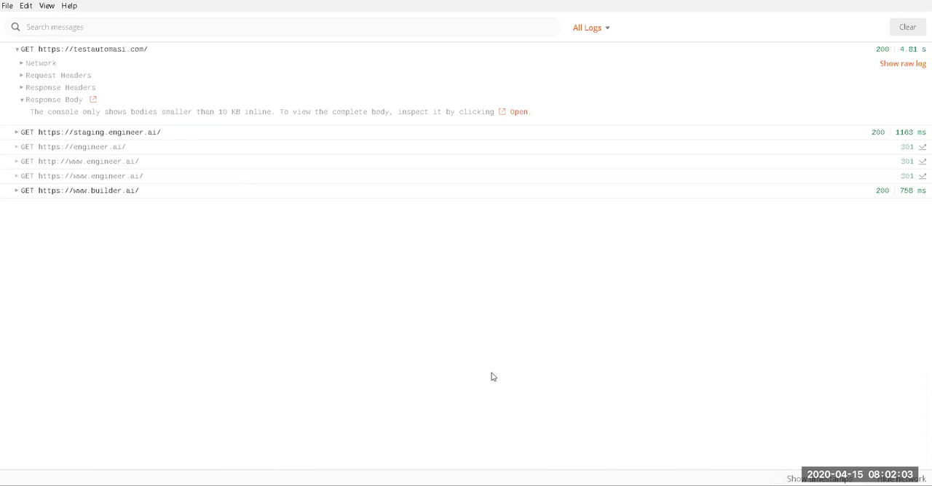
{"action": "mouse_move", "coordinate": [586, 483]}
{"action": "left_click", "coordinate": [480, 437]}
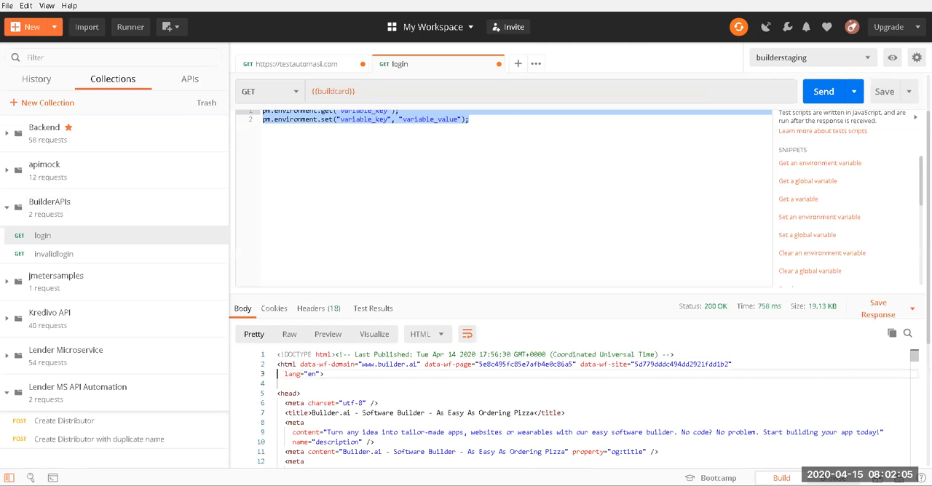
Step: Switch to the guest browser window and open staging.engineer.ai
{"action": "key", "text": "alt+Tab"}
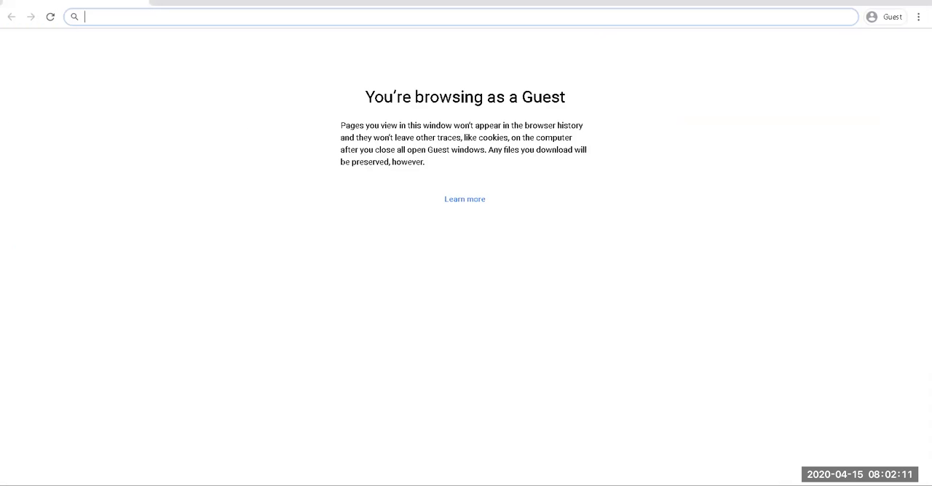
{"action": "type", "text": "staging.engineer.ai"}
{"action": "key", "text": "Return"}
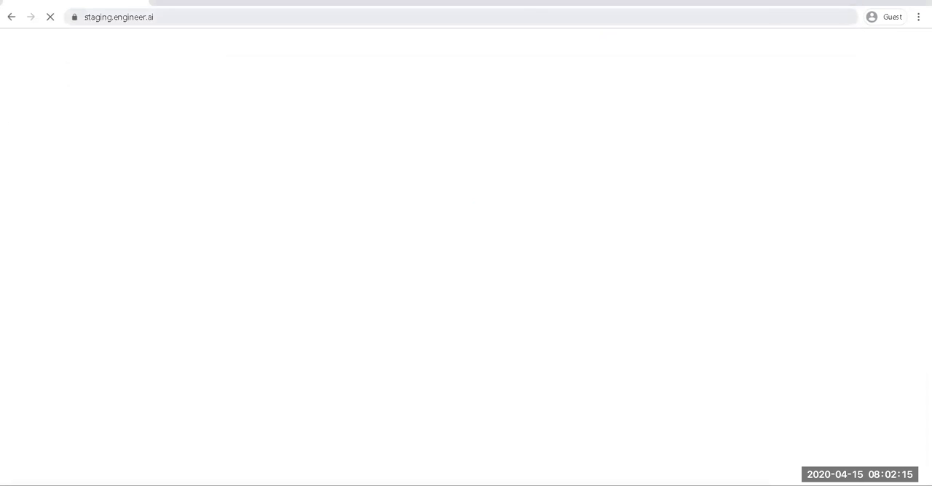
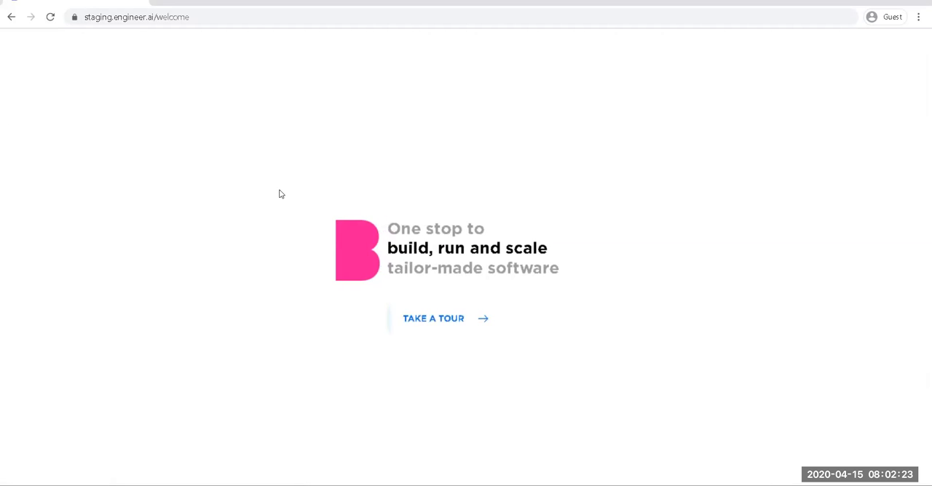
Step: Start the tour from the welcome page and open the site's sign-in form
{"action": "left_click", "coordinate": [433, 322]}
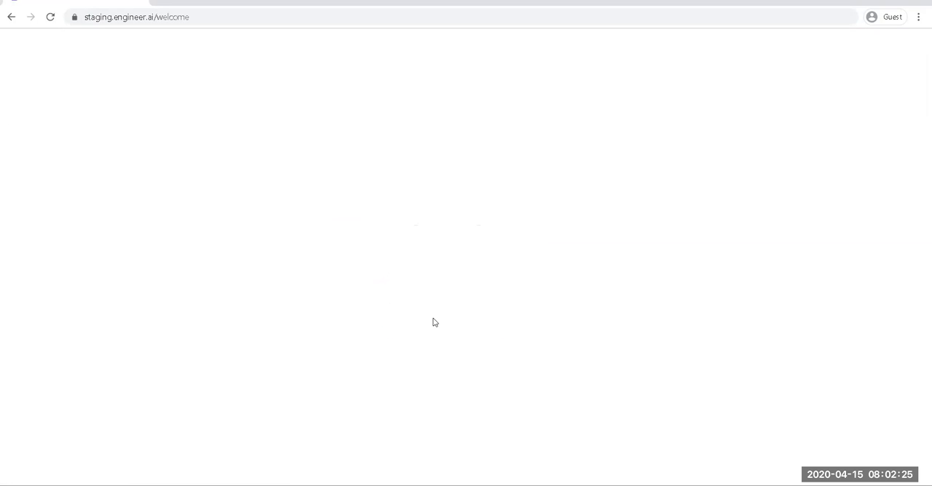
{"action": "left_click", "coordinate": [882, 50]}
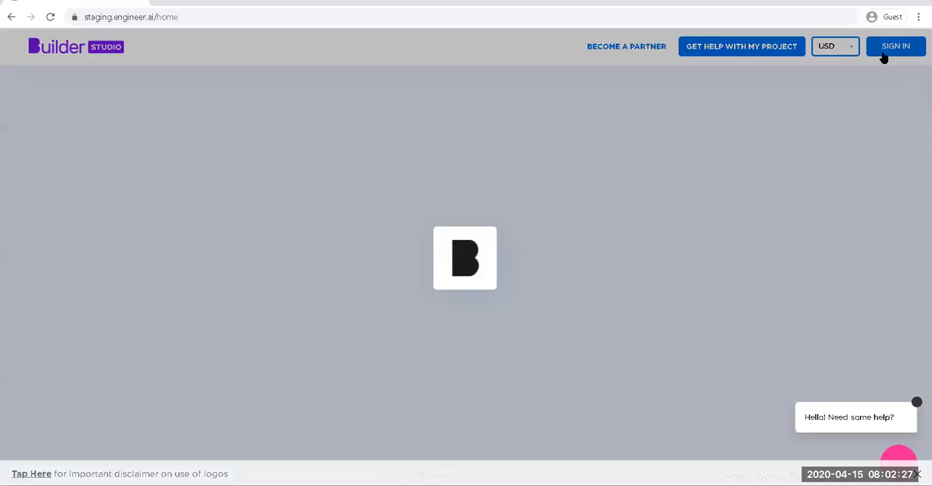
{"action": "mouse_move", "coordinate": [884, 54]}
{"action": "left_click", "coordinate": [810, 93]}
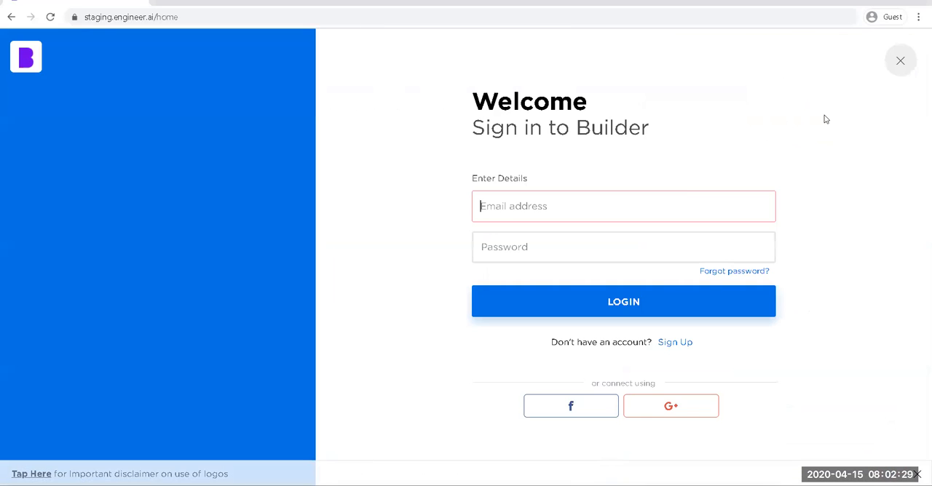
Step: Open the browser's developer tools on the sign-in page, dock them below the page and close the What's New drawer
{"action": "right_click", "coordinate": [399, 153]}
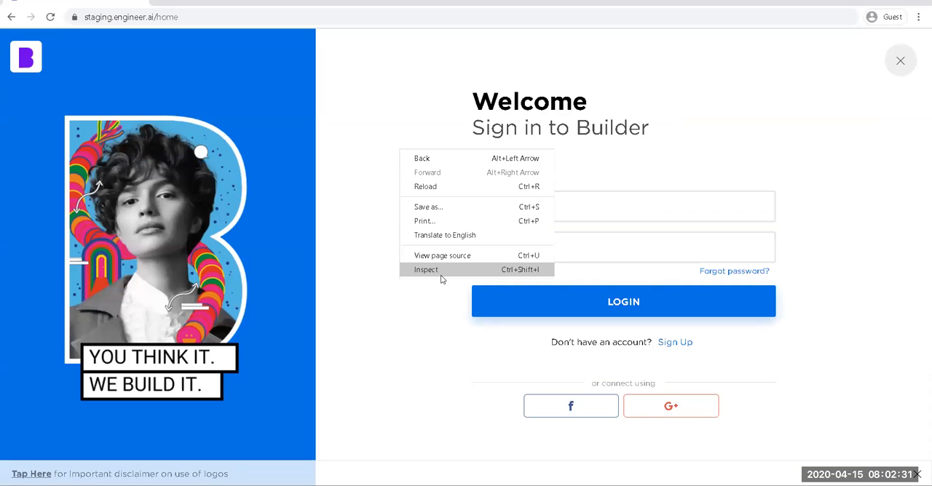
{"action": "left_click", "coordinate": [440, 278]}
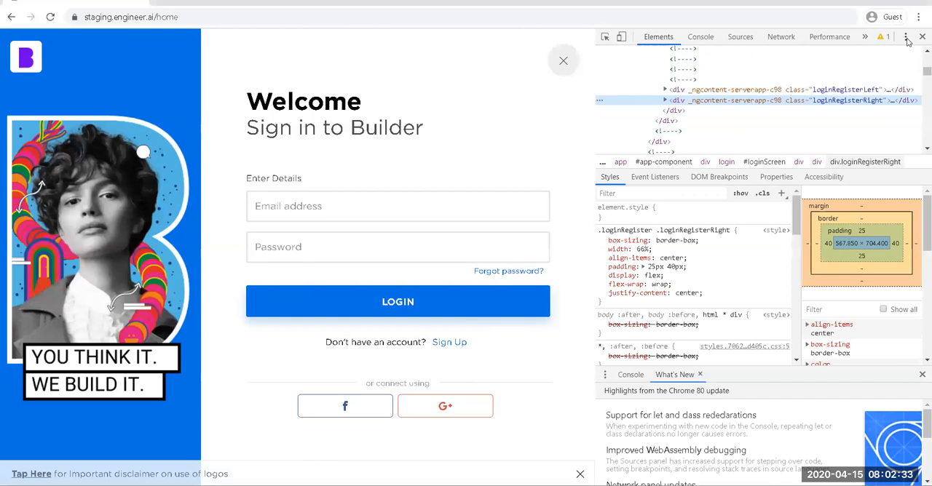
{"action": "left_click", "coordinate": [906, 38]}
{"action": "left_click", "coordinate": [901, 58]}
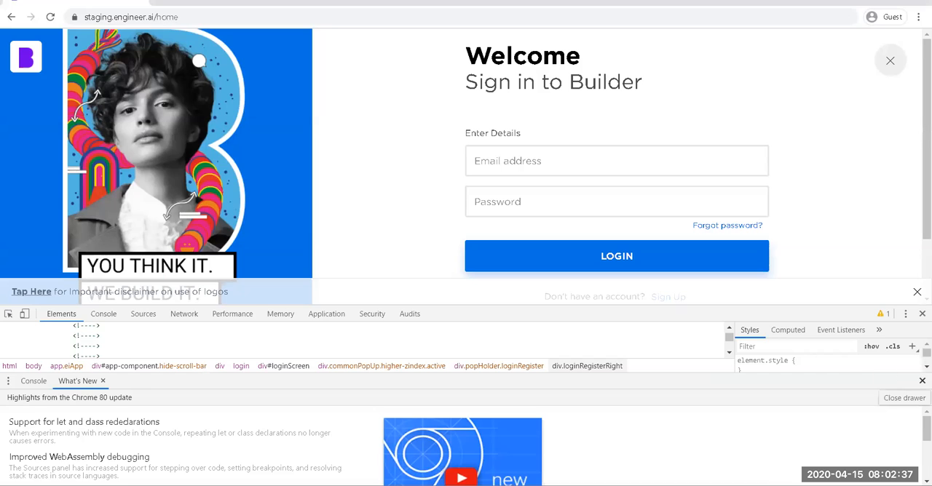
{"action": "left_click", "coordinate": [922, 380]}
Step: Fill in the sign-in form with the account's email address and password
{"action": "left_click", "coordinate": [506, 161]}
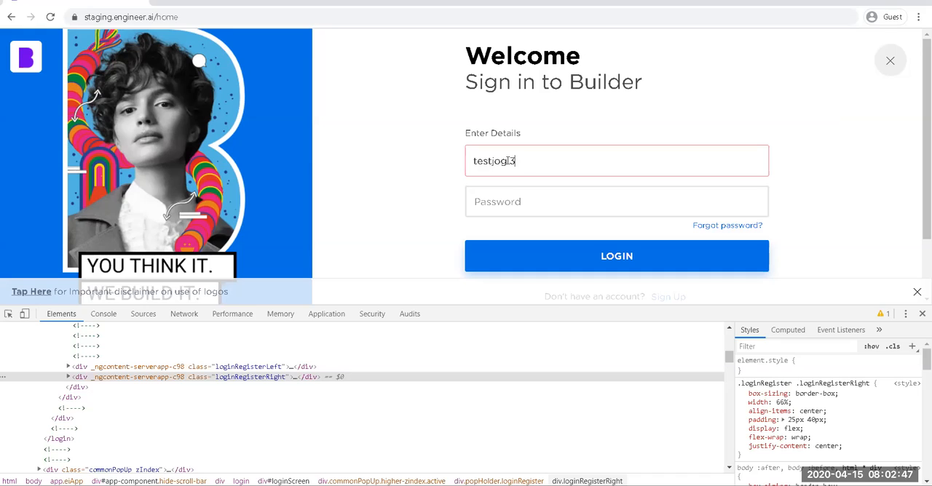
{"action": "left_click", "coordinate": [509, 195]}
{"action": "type", "text": "•"}
{"action": "key", "text": "BackSpace"}
{"action": "key", "text": "BackSpace"}
{"action": "key", "text": "BackSpace"}
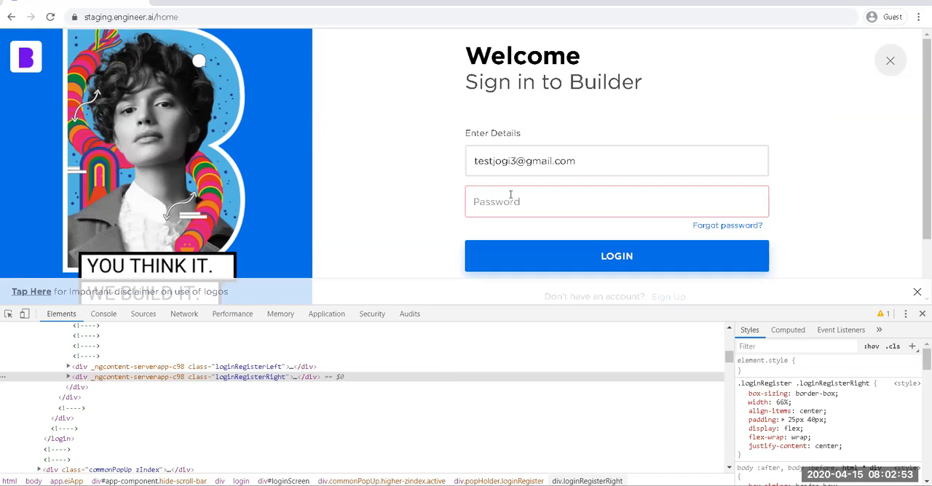
{"action": "type", "text": "••••••••"}
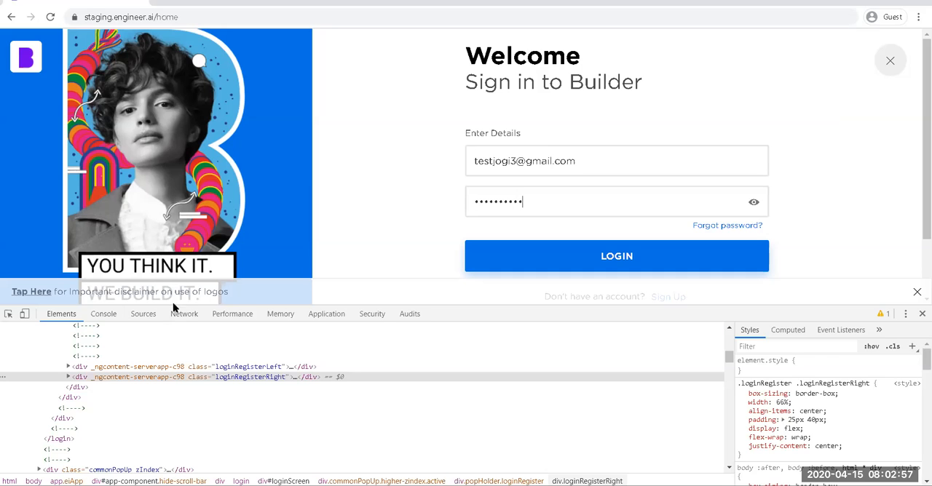
Step: Show the network log in the developer tools, clear its recorded requests and filter it to XHR
{"action": "left_click", "coordinate": [182, 314]}
{"action": "left_click_drag", "start_coordinate": [525, 305], "coordinate": [580, 324]}
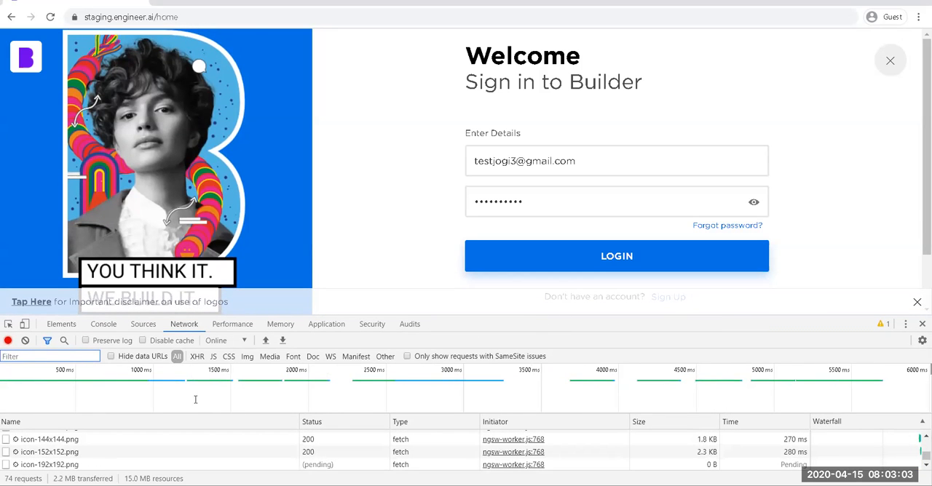
{"action": "left_click", "coordinate": [25, 340]}
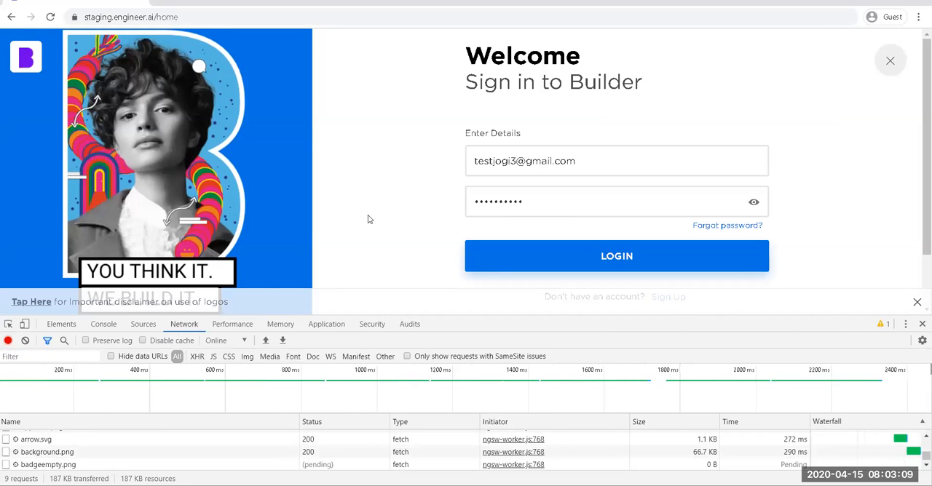
{"action": "right_click", "coordinate": [376, 190]}
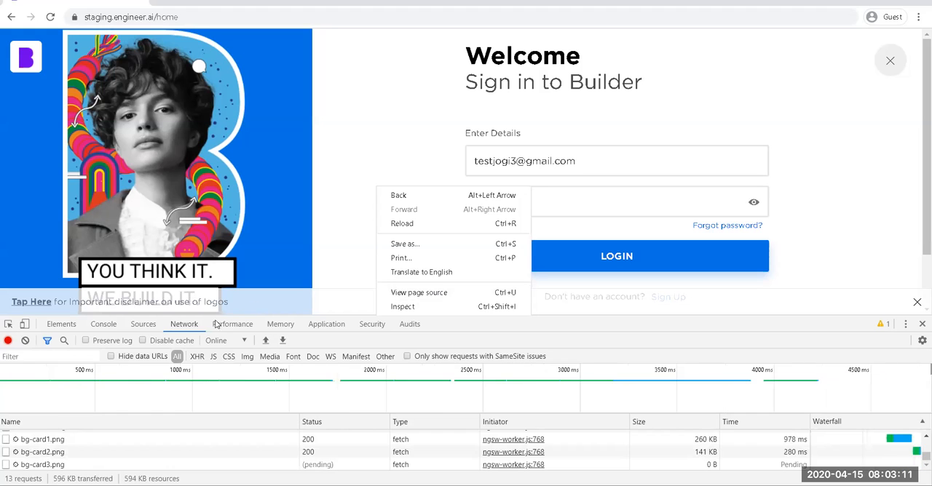
{"action": "left_click", "coordinate": [178, 327]}
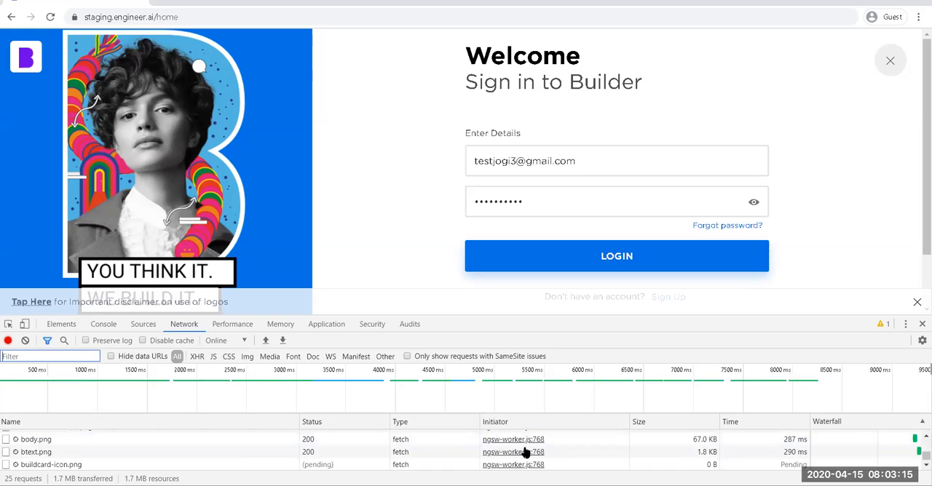
{"action": "left_click", "coordinate": [197, 356]}
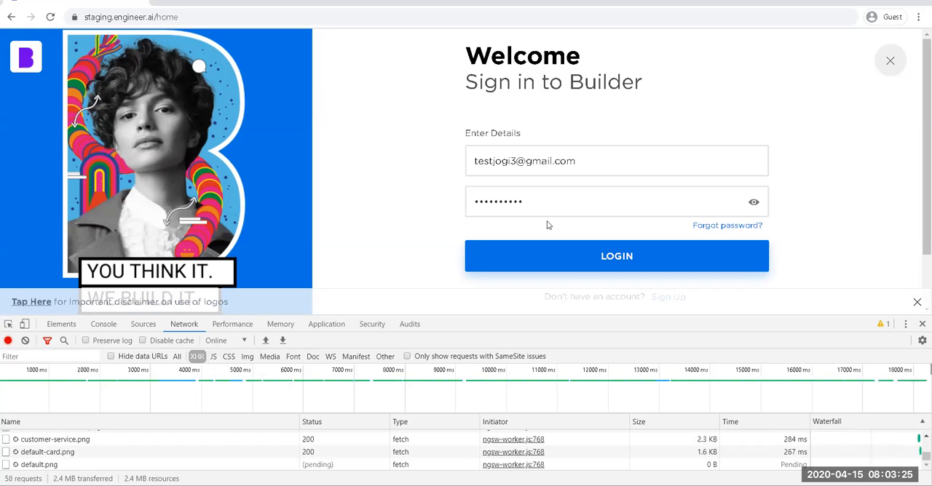
Step: Log in to the site and sort the captured network requests by time, longest first
{"action": "left_click", "coordinate": [612, 255]}
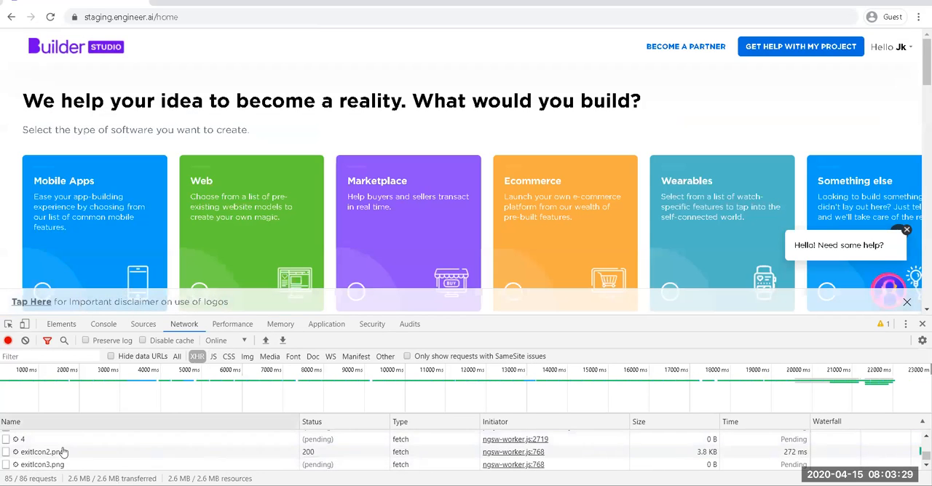
{"action": "left_click_drag", "start_coordinate": [585, 318], "coordinate": [586, 197]}
{"action": "scroll", "coordinate": [125, 448], "scroll_direction": "up", "scroll_amount": 15}
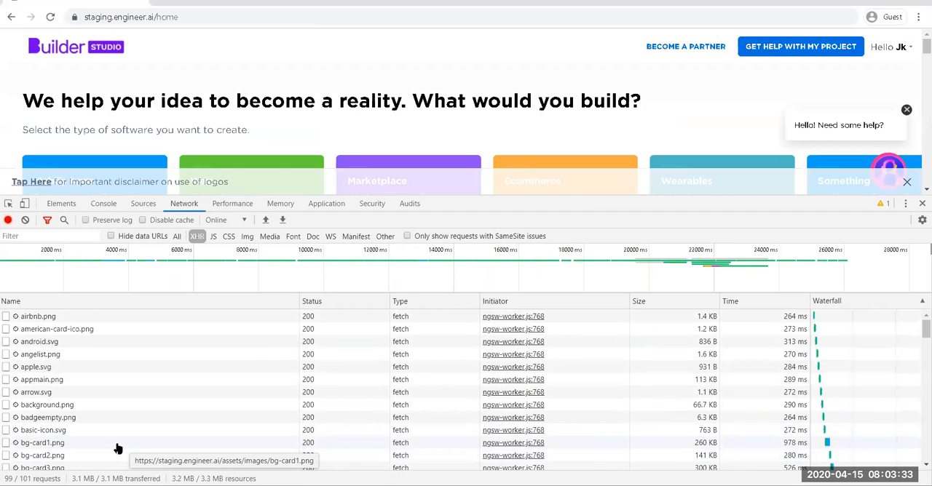
{"action": "left_click", "coordinate": [756, 300]}
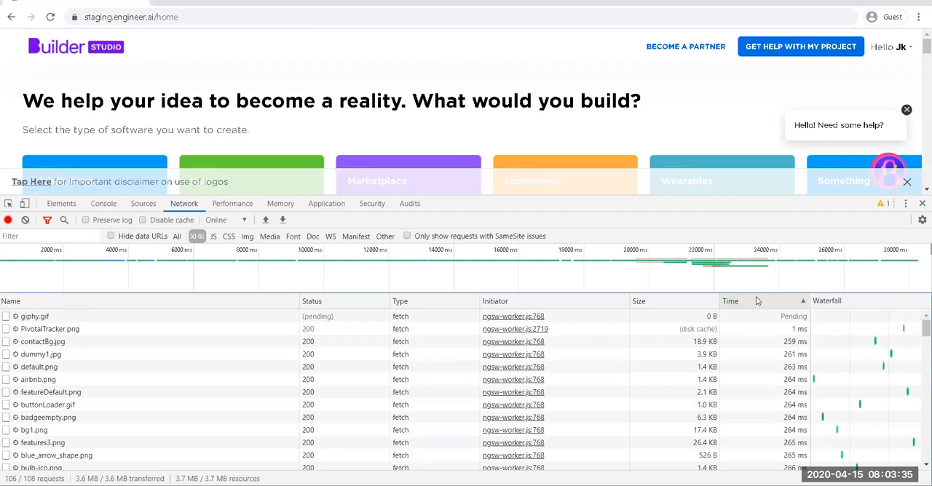
{"action": "left_click", "coordinate": [758, 301]}
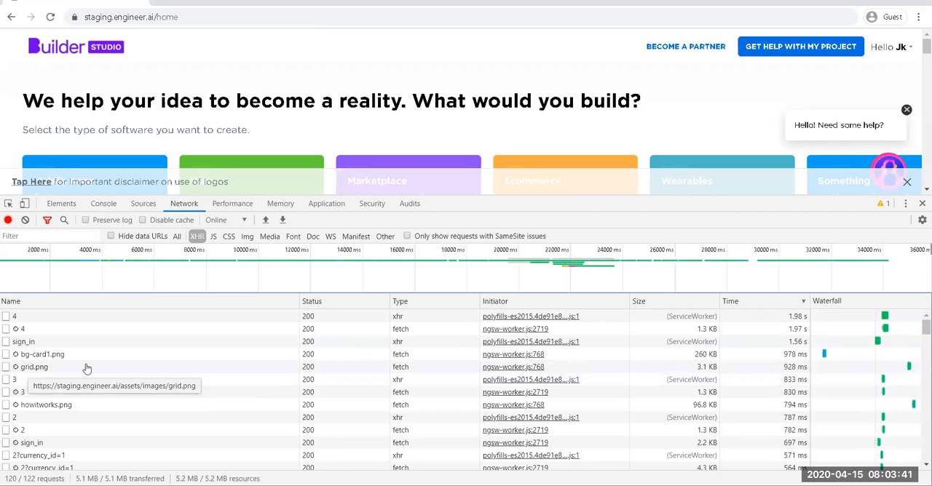
Step: Open the headers of the sign_in request and enlarge the developer tools to read them
{"action": "left_click", "coordinate": [36, 343]}
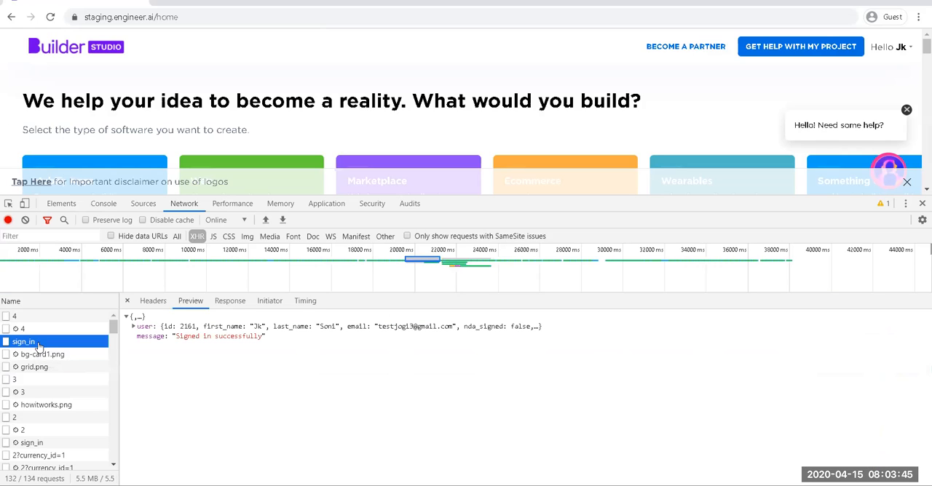
{"action": "left_click", "coordinate": [152, 301]}
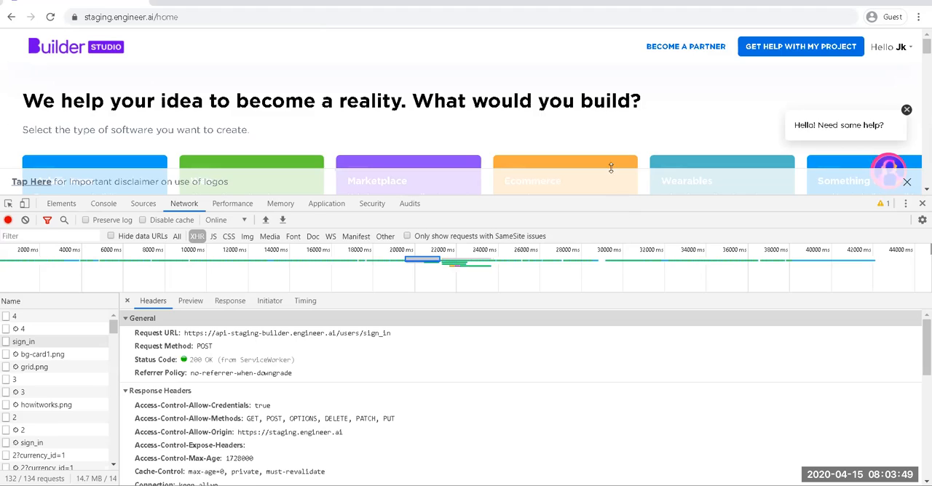
{"action": "left_click_drag", "start_coordinate": [611, 167], "coordinate": [608, 93]}
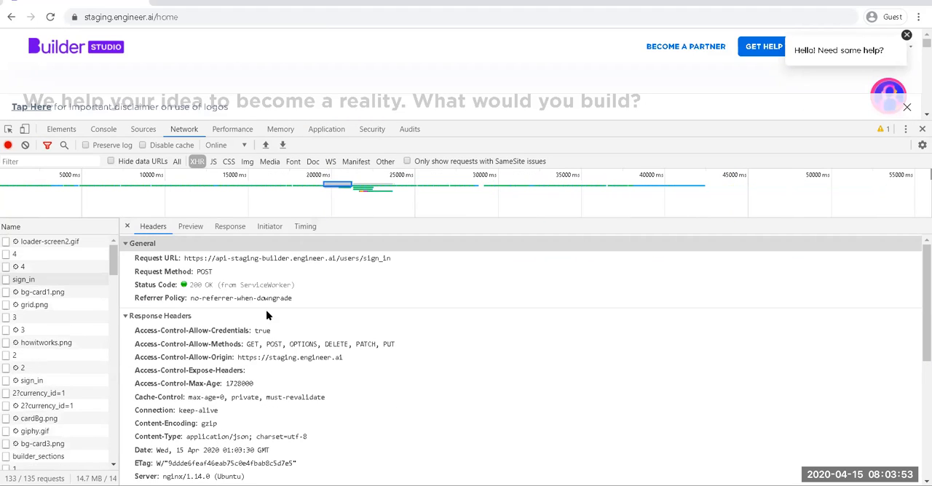
{"action": "mouse_move", "coordinate": [184, 261]}
{"action": "left_mouse_down"}
{"action": "mouse_move", "coordinate": [304, 270]}
{"action": "mouse_move", "coordinate": [388, 262]}
{"action": "mouse_move", "coordinate": [207, 271]}
{"action": "mouse_move", "coordinate": [183, 260]}
{"action": "left_mouse_up"}
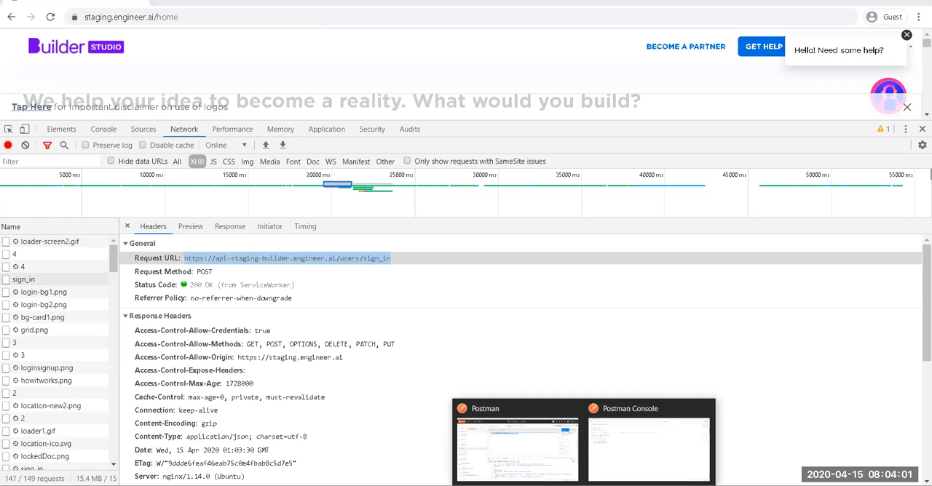
{"action": "left_click", "coordinate": [598, 410]}
{"action": "left_click", "coordinate": [496, 452]}
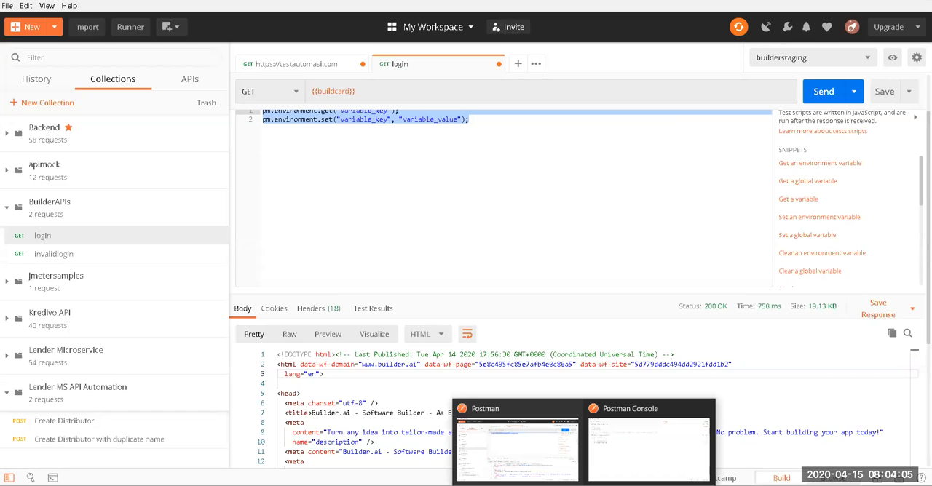
{"action": "left_click", "coordinate": [508, 456]}
{"action": "mouse_move", "coordinate": [630, 473]}
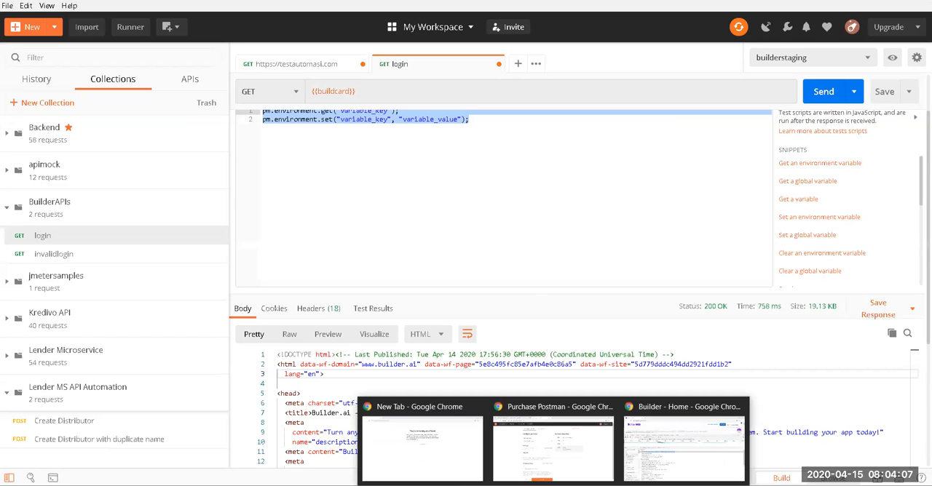
{"action": "left_click", "coordinate": [664, 444]}
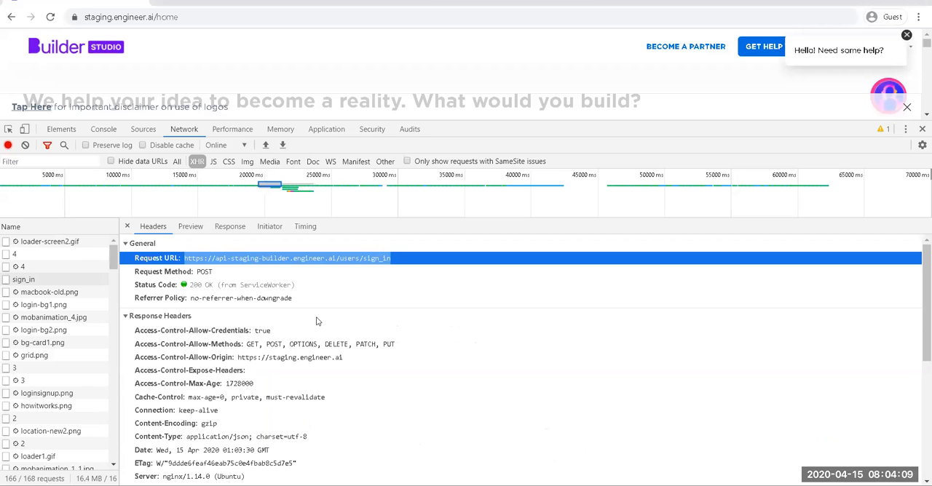
{"action": "left_click_drag", "start_coordinate": [184, 258], "coordinate": [399, 256]}
{"action": "key", "text": "ctrl+c"}
{"action": "left_click", "coordinate": [583, 485]}
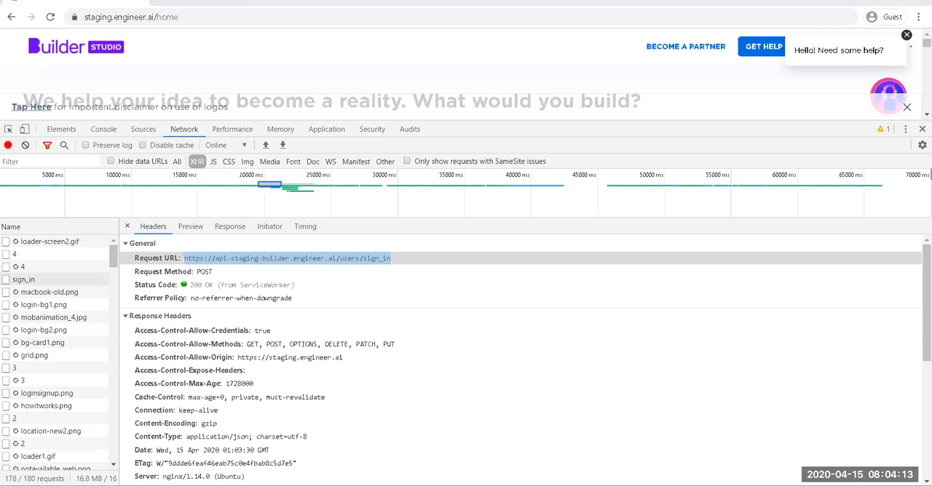
{"action": "left_click", "coordinate": [625, 466]}
{"action": "mouse_move", "coordinate": [583, 485]}
{"action": "left_click", "coordinate": [541, 468]}
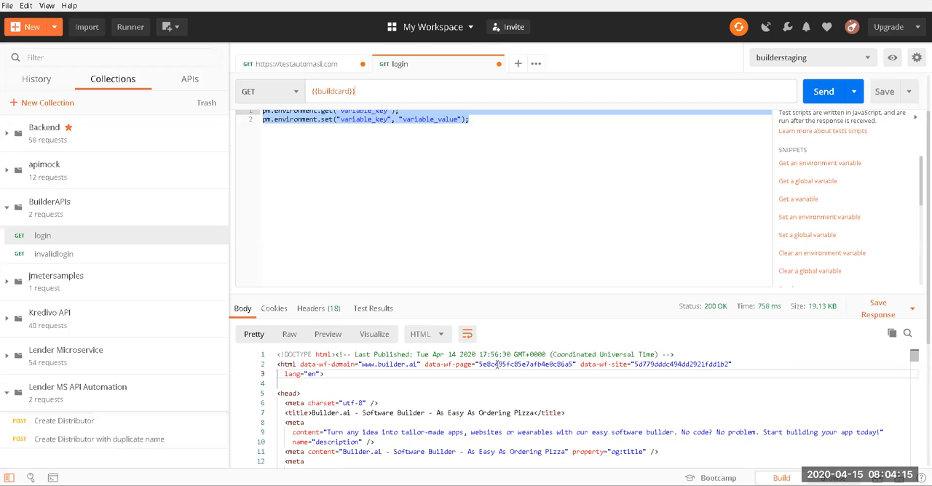
{"action": "triple_click", "coordinate": [379, 93]}
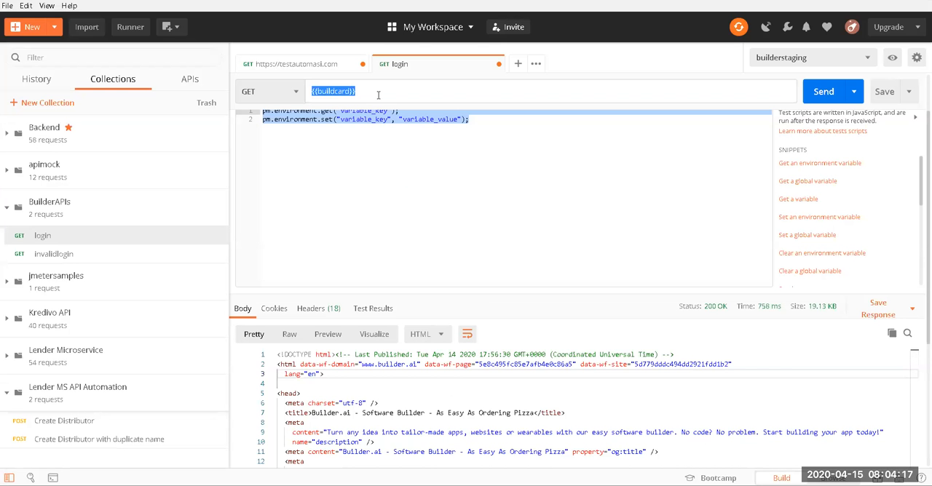
{"action": "key", "text": "ctrl+v"}
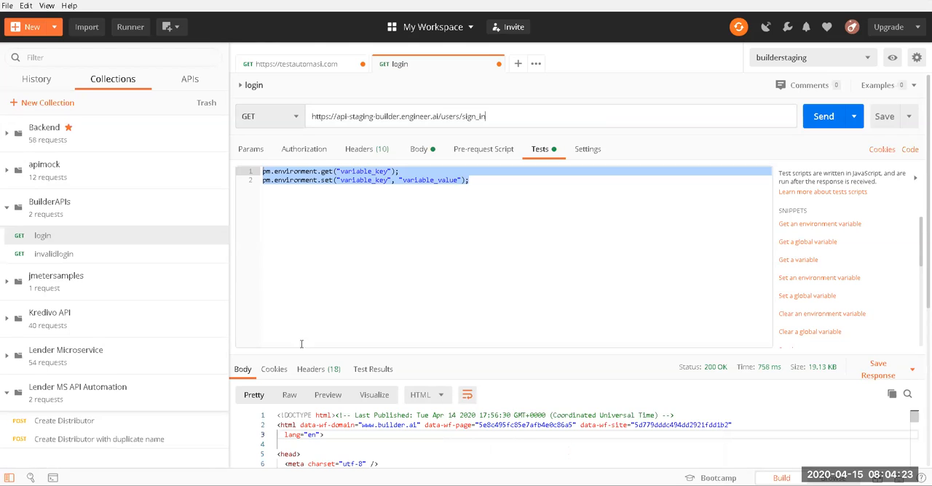
Step: Check the sign_in request's method in the Chrome developer tools, return to Postman and set the login request's method to POST
{"action": "mouse_move", "coordinate": [524, 455]}
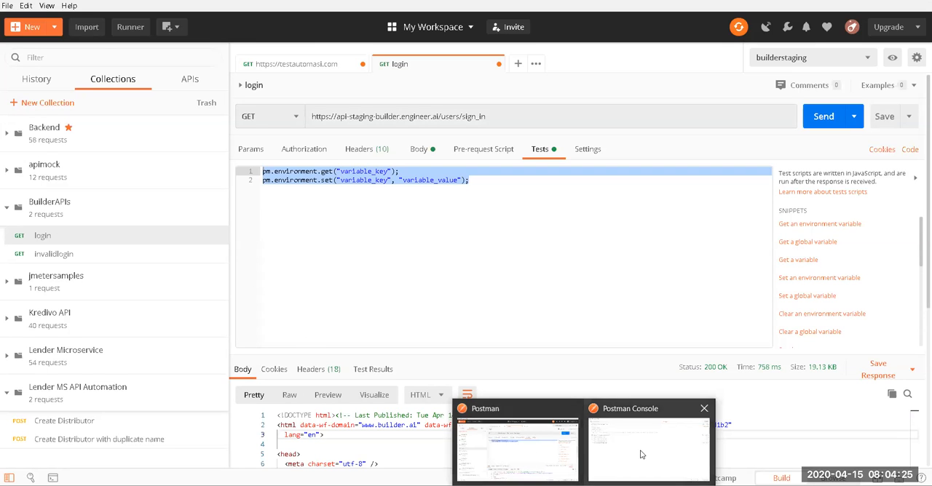
{"action": "mouse_move", "coordinate": [554, 485]}
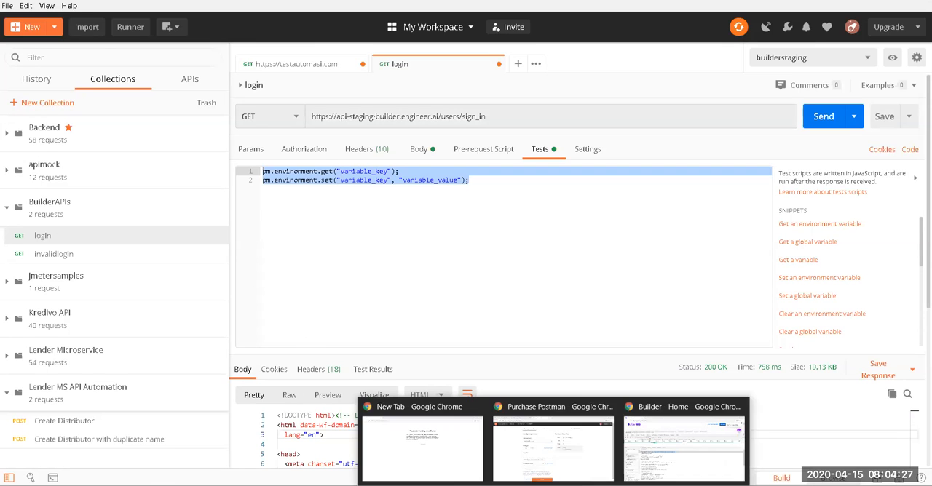
{"action": "left_click", "coordinate": [658, 466]}
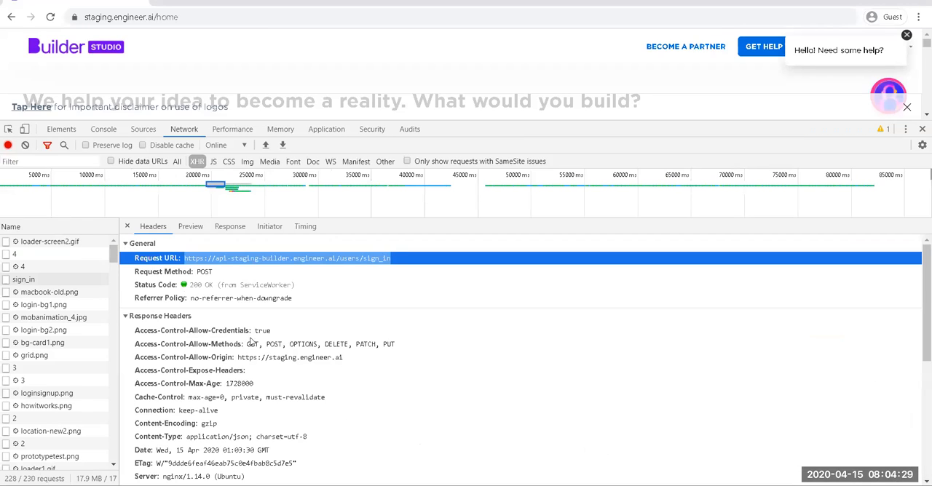
{"action": "left_click", "coordinate": [586, 485]}
{"action": "left_click", "coordinate": [629, 462]}
{"action": "left_click", "coordinate": [585, 485]}
{"action": "left_click", "coordinate": [529, 460]}
{"action": "left_click", "coordinate": [277, 118]}
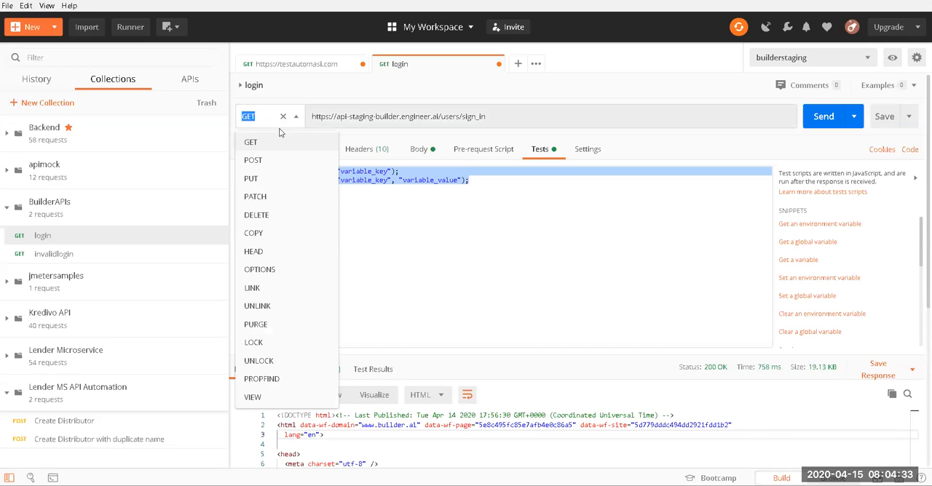
{"action": "left_click", "coordinate": [277, 162]}
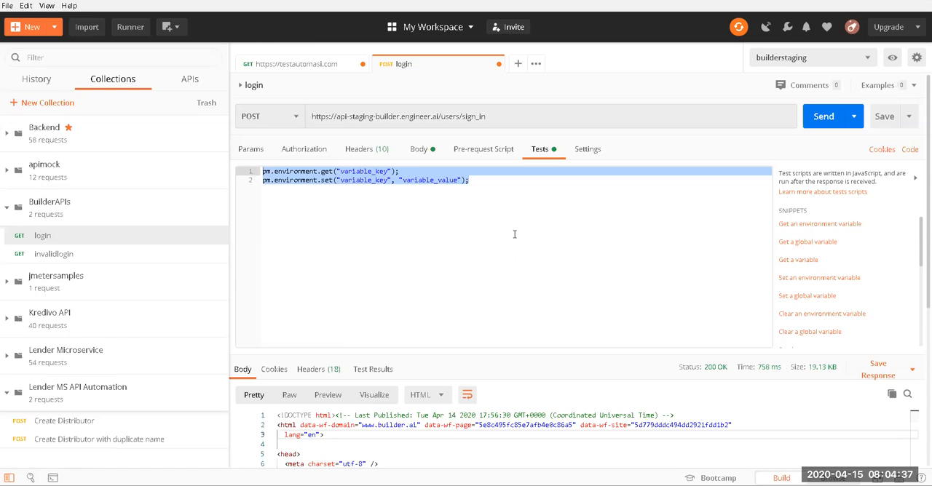
Step: Delete both lines of the login request's test script
{"action": "key", "text": "ctrl+a"}
{"action": "left_click", "coordinate": [502, 197]}
{"action": "key", "text": "ctrl+a"}
{"action": "key", "text": "BackSpace"}
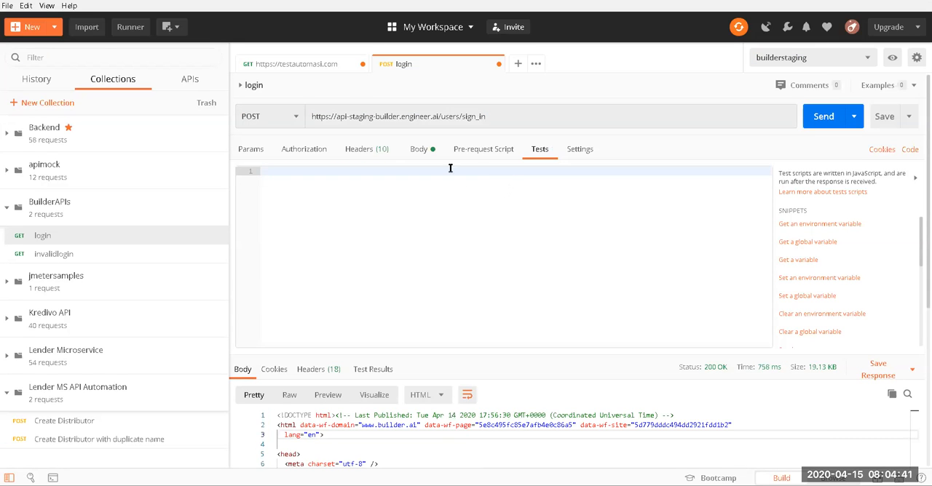
Step: Check the login request's authorization settings, and disable the empty row in its headers
{"action": "left_click", "coordinate": [386, 150]}
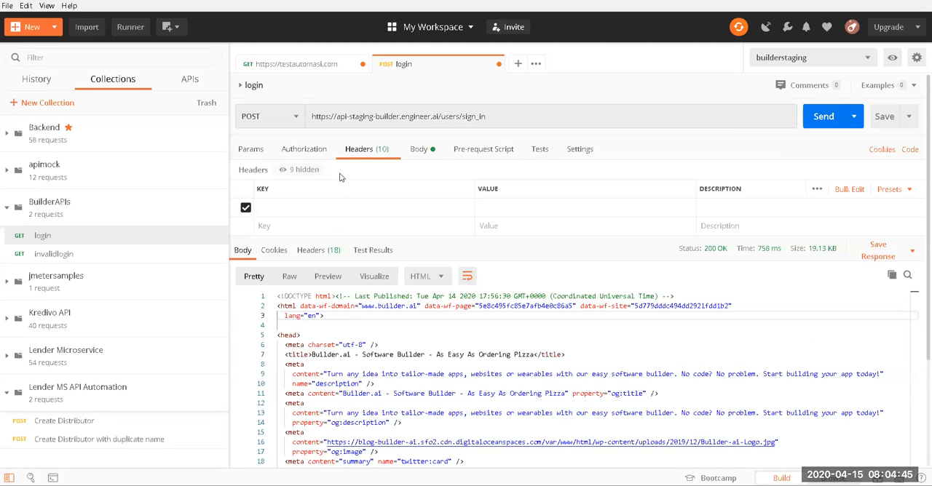
{"action": "left_click", "coordinate": [304, 150]}
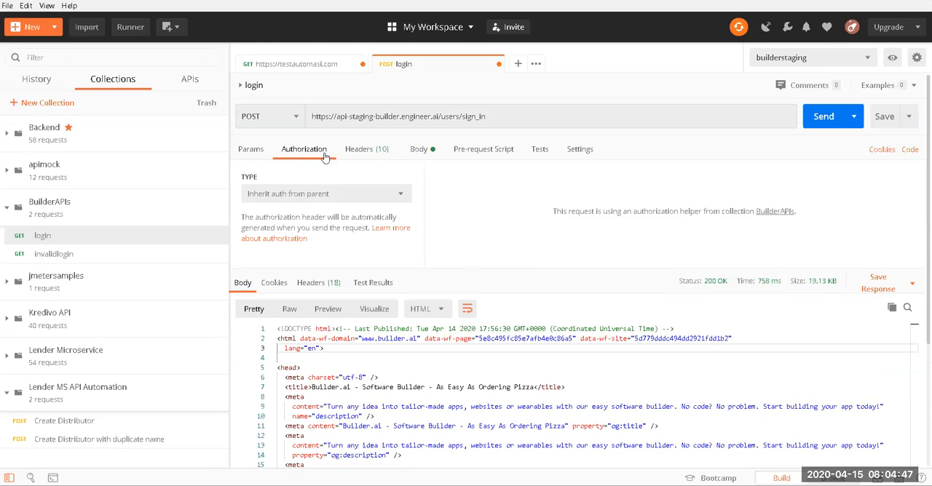
{"action": "left_click", "coordinate": [367, 153]}
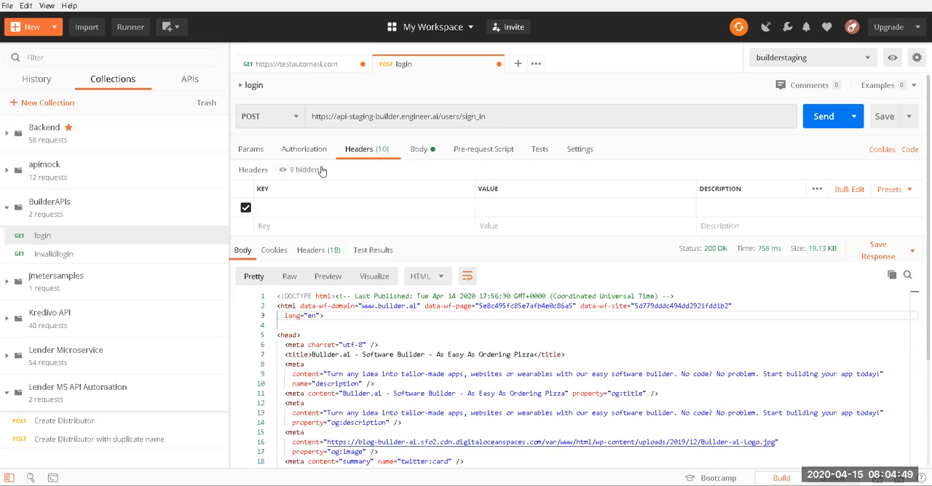
{"action": "left_click", "coordinate": [245, 208]}
Step: Switch to the Chrome developer tools and collapse the sign_in request's Response Headers and General sections to expose its request headers and payload
{"action": "mouse_move", "coordinate": [588, 458]}
{"action": "left_click", "coordinate": [679, 436]}
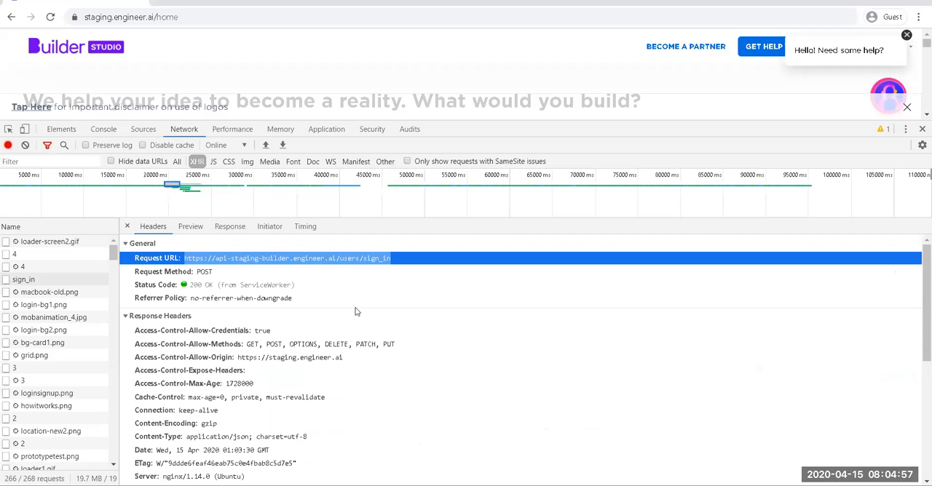
{"action": "scroll", "coordinate": [254, 357], "scroll_direction": "down", "scroll_amount": 2}
{"action": "left_click", "coordinate": [125, 254]}
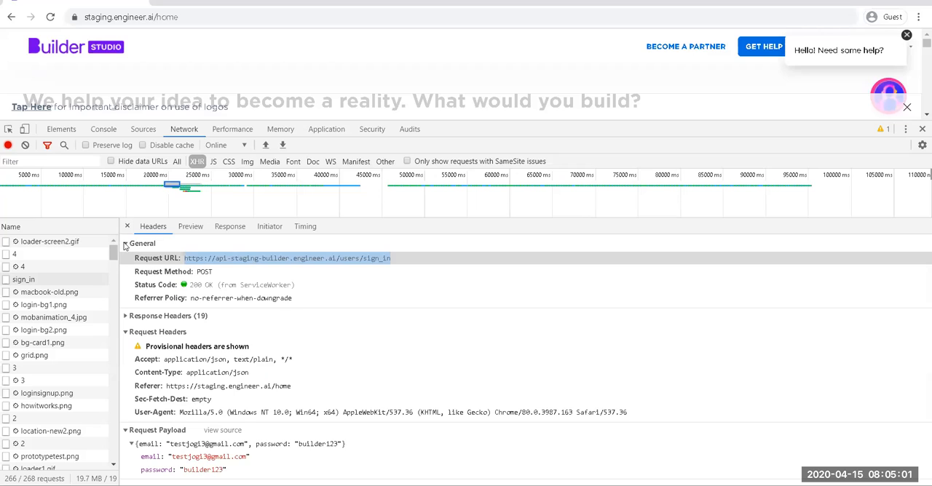
{"action": "left_click", "coordinate": [125, 245]}
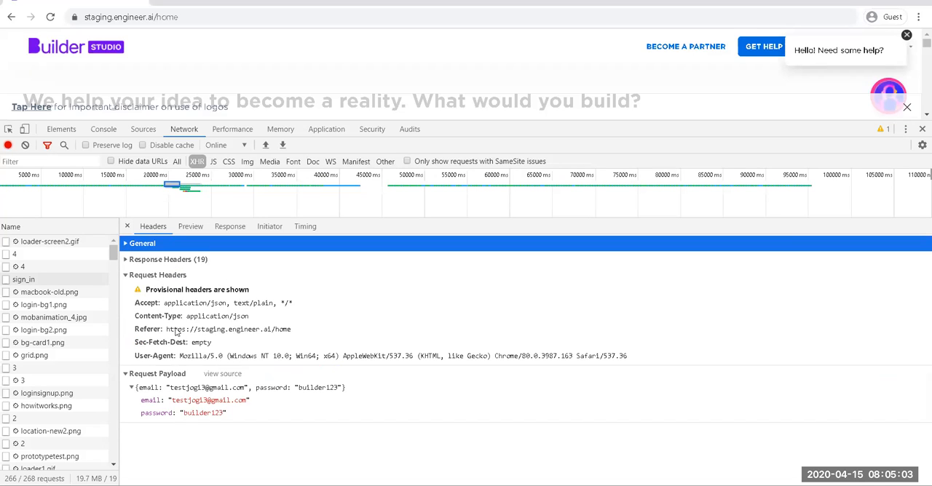
Step: Copy the Referer header name from the sign_in request, switch to Postman and enter it as the first header key of the login request
{"action": "double_click", "coordinate": [143, 304]}
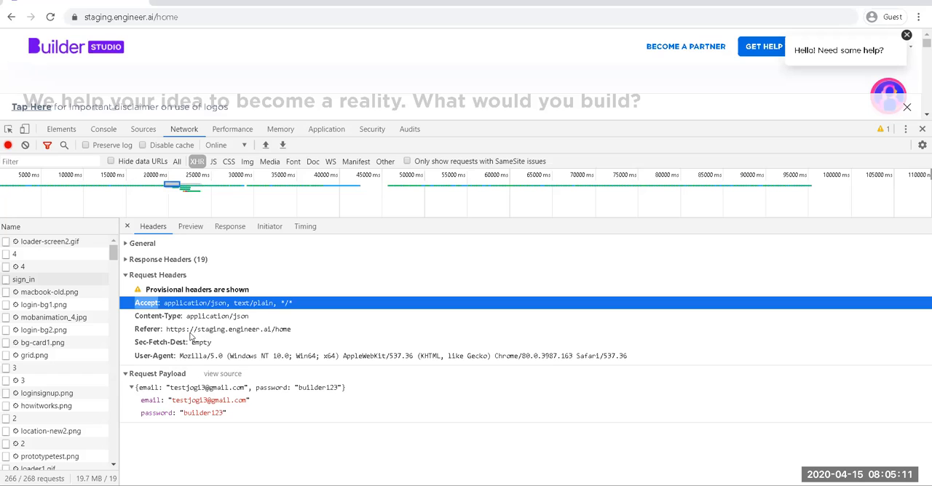
{"action": "left_click", "coordinate": [147, 331]}
{"action": "double_click", "coordinate": [143, 331]}
{"action": "key", "text": "ctrl+c"}
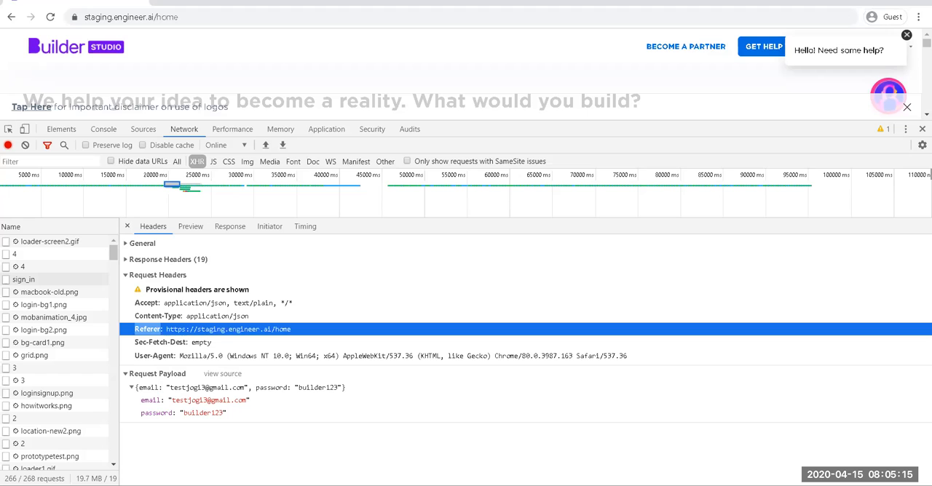
{"action": "left_click", "coordinate": [517, 436]}
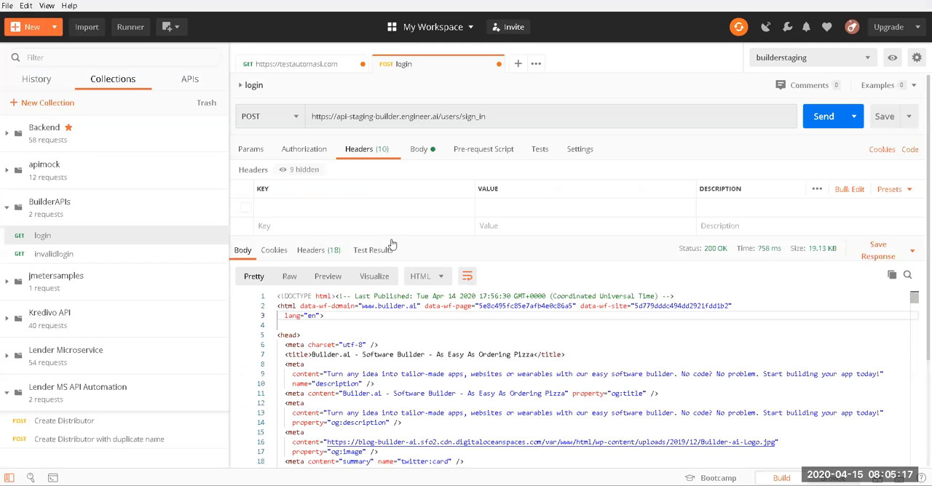
{"action": "left_click", "coordinate": [326, 207]}
{"action": "key", "text": "ctrl+v"}
Step: Add a Content-Type header with the value application/json to the login request
{"action": "left_click", "coordinate": [318, 224]}
{"action": "type", "text": "c"}
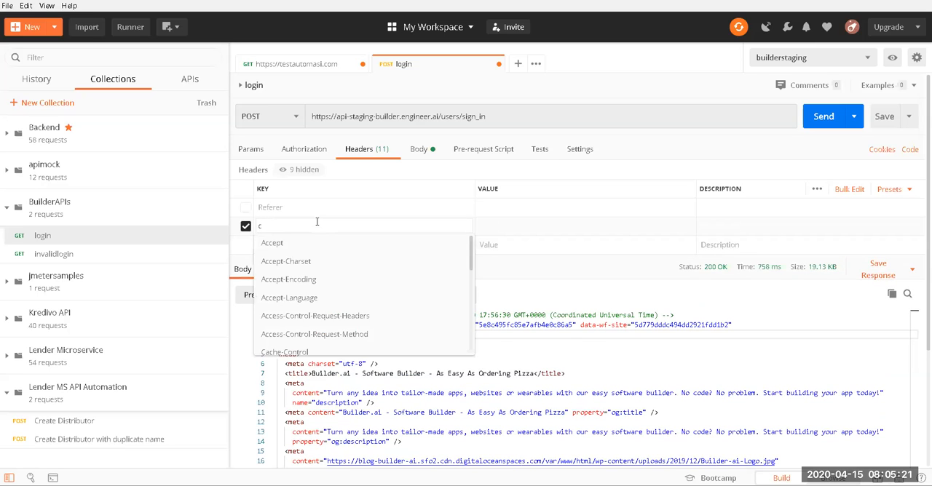
{"action": "type", "text": "ont"}
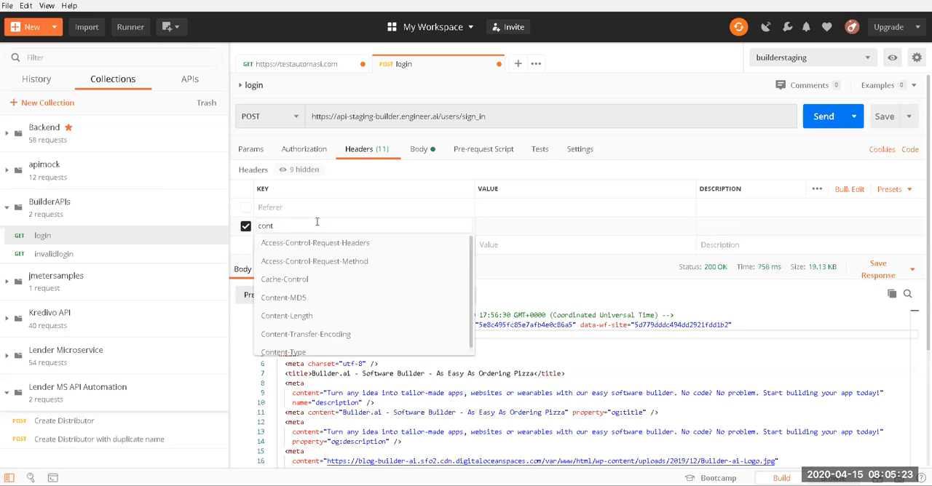
{"action": "type", "text": "en"}
{"action": "key", "text": "Down"}
{"action": "key", "text": "Down"}
{"action": "key", "text": "Down"}
{"action": "key", "text": "Down"}
{"action": "key", "text": "Return"}
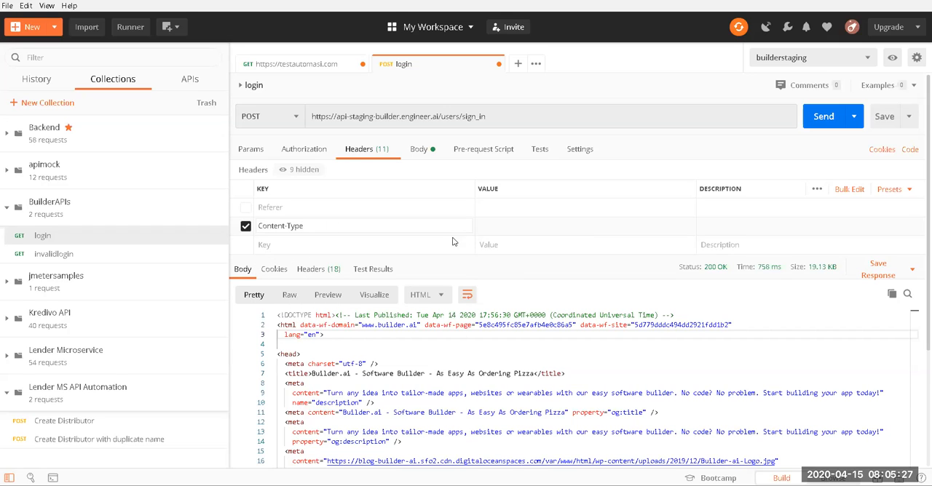
{"action": "type", "text": "a"}
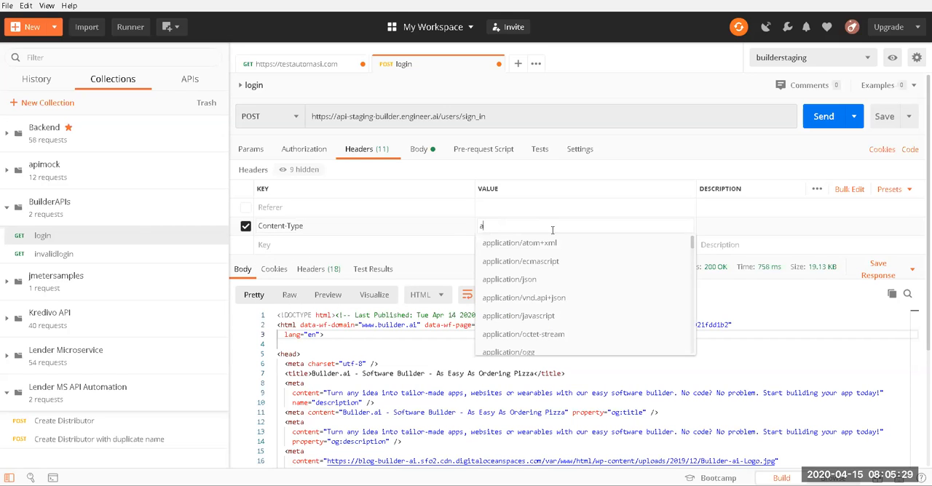
{"action": "left_click", "coordinate": [537, 279]}
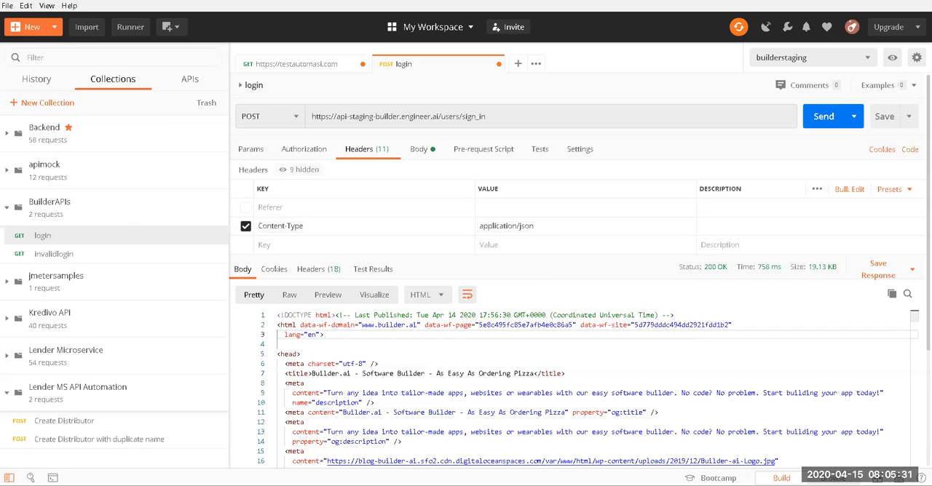
{"action": "mouse_move", "coordinate": [554, 485]}
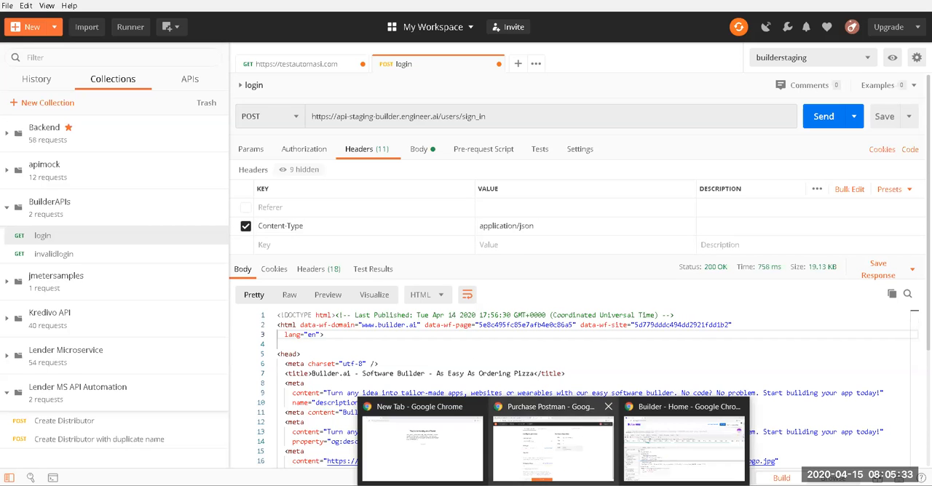
{"action": "left_click", "coordinate": [686, 440]}
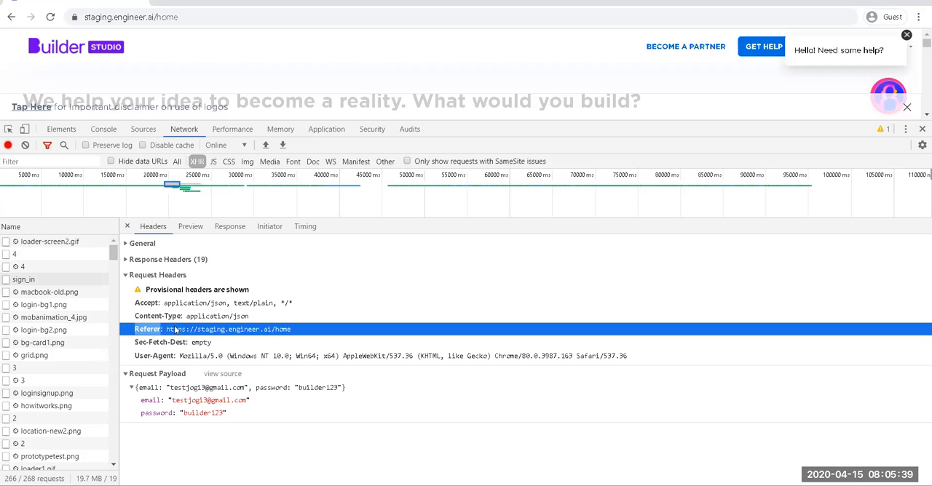
{"action": "left_click_drag", "start_coordinate": [166, 329], "coordinate": [293, 332]}
{"action": "key", "text": "ctrl+c"}
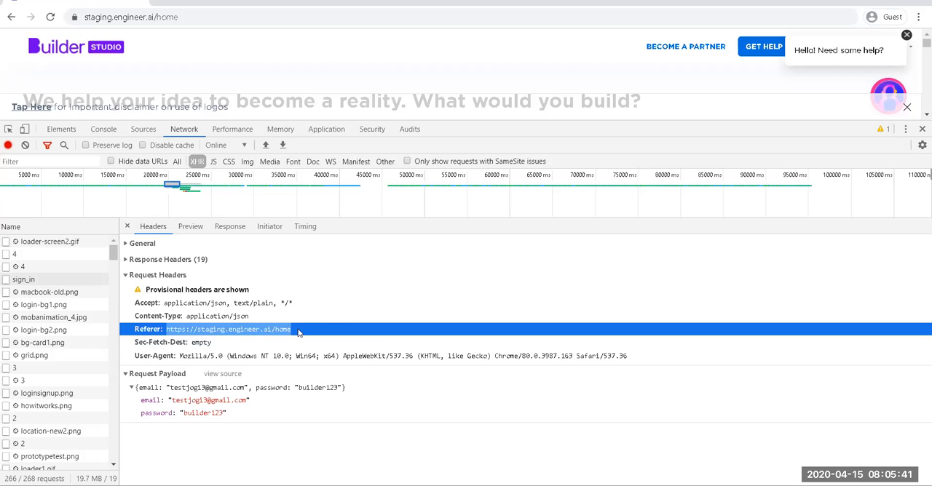
{"action": "left_click", "coordinate": [582, 485]}
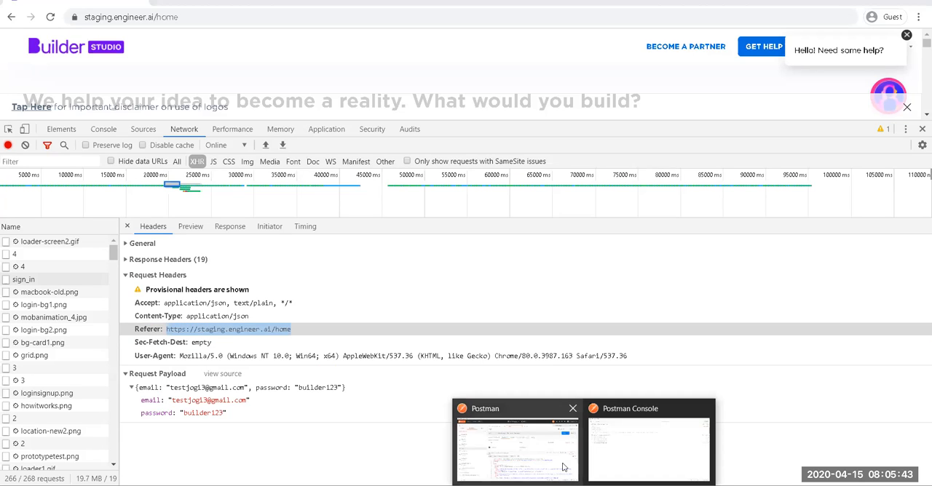
{"action": "left_click", "coordinate": [559, 444]}
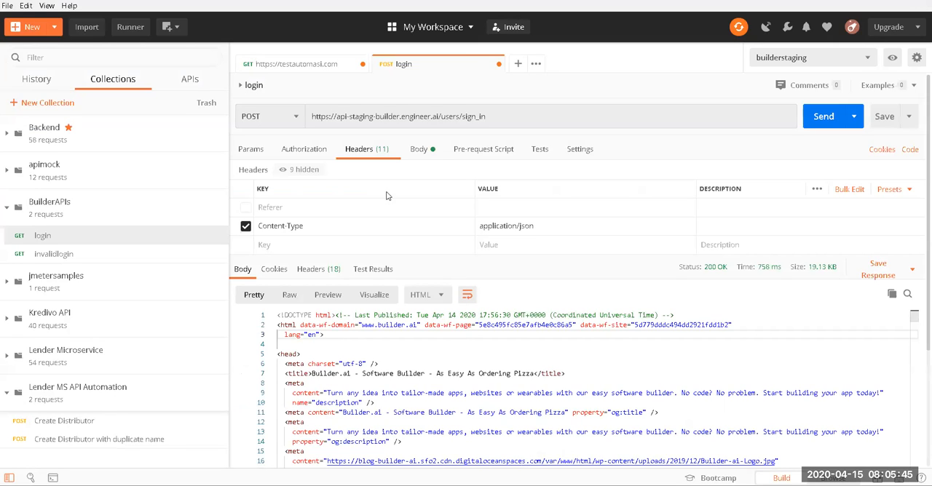
{"action": "left_click", "coordinate": [526, 210]}
{"action": "key", "text": "ctrl+v"}
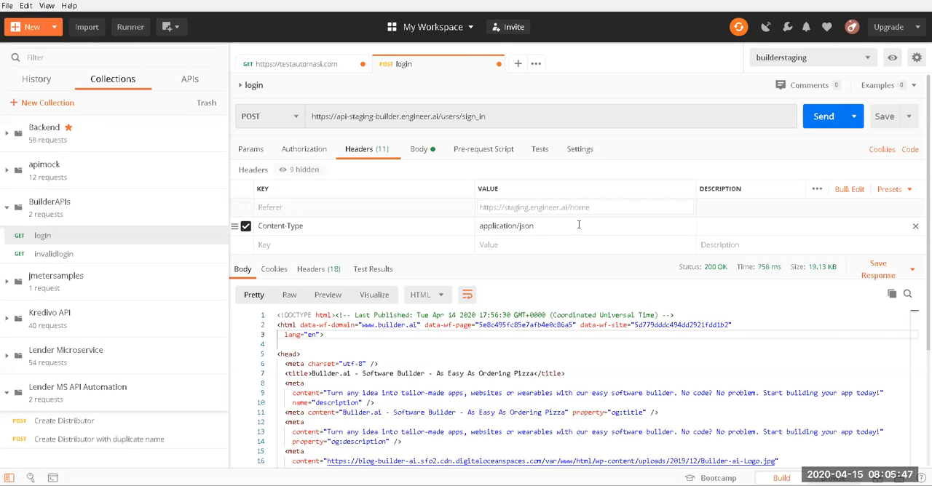
Step: Delete the existing JSON from the login request's raw body
{"action": "left_click", "coordinate": [421, 150]}
{"action": "key", "text": "ctrl+a"}
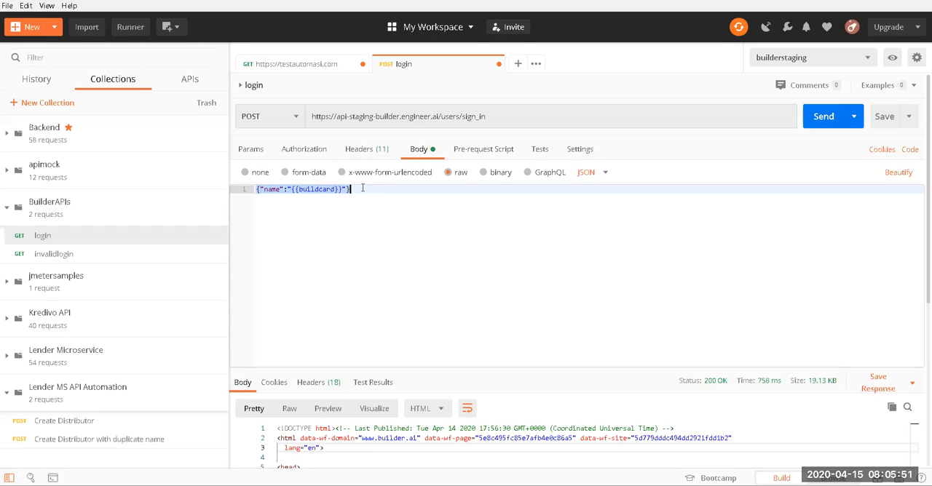
{"action": "key", "text": "BackSpace"}
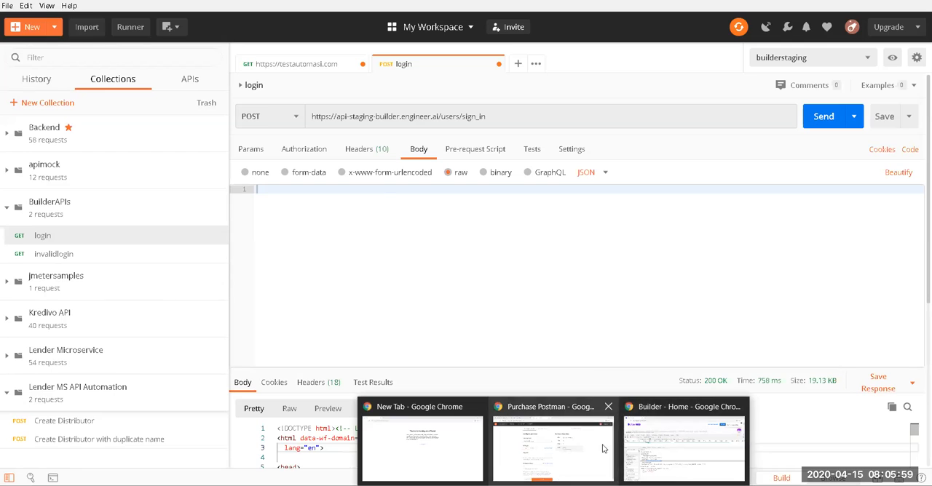
Step: Copy the source of the sign_in request payload in Chrome and paste the JSON with the account email and password into the login request's body in Postman
{"action": "left_click", "coordinate": [631, 439]}
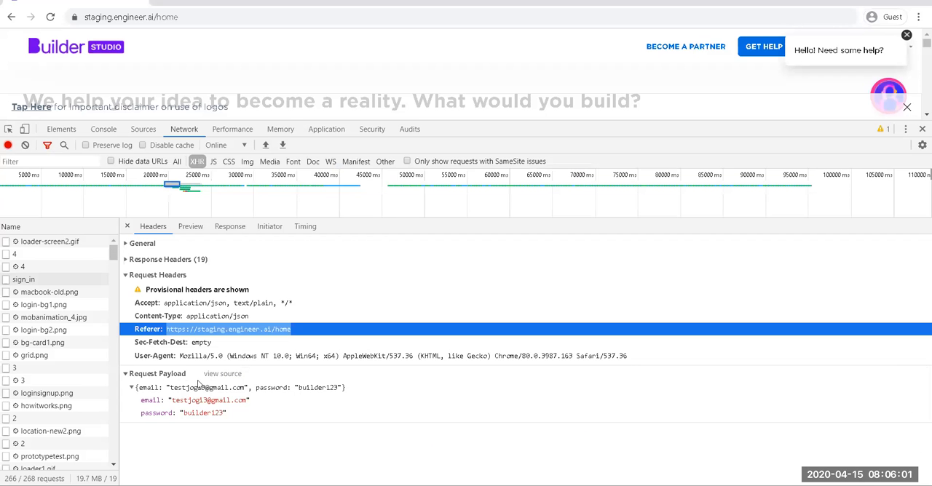
{"action": "left_click", "coordinate": [222, 374]}
{"action": "left_click", "coordinate": [166, 391]}
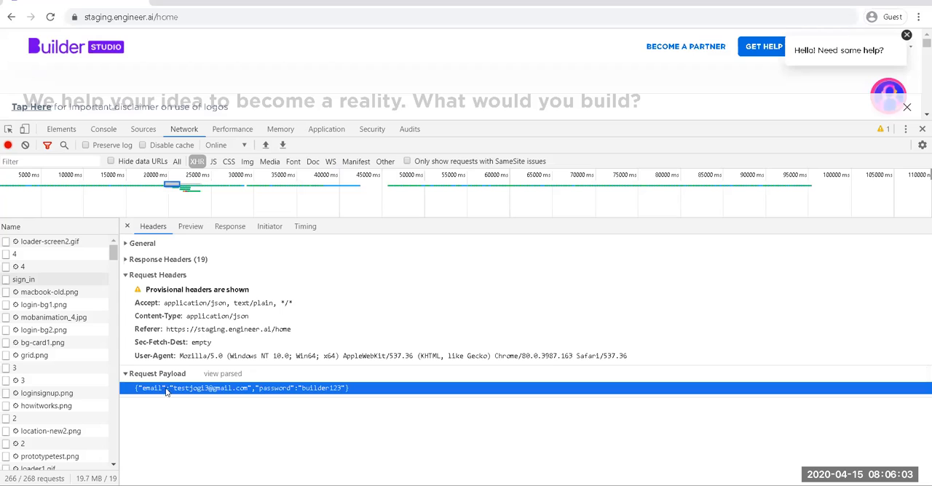
{"action": "triple_click", "coordinate": [167, 392]}
{"action": "key", "text": "ctrl+c"}
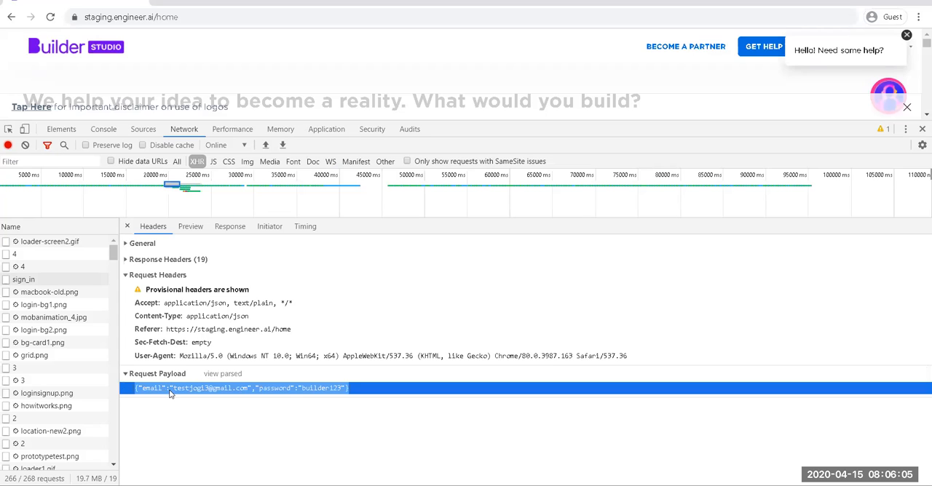
{"action": "left_click", "coordinate": [584, 485]}
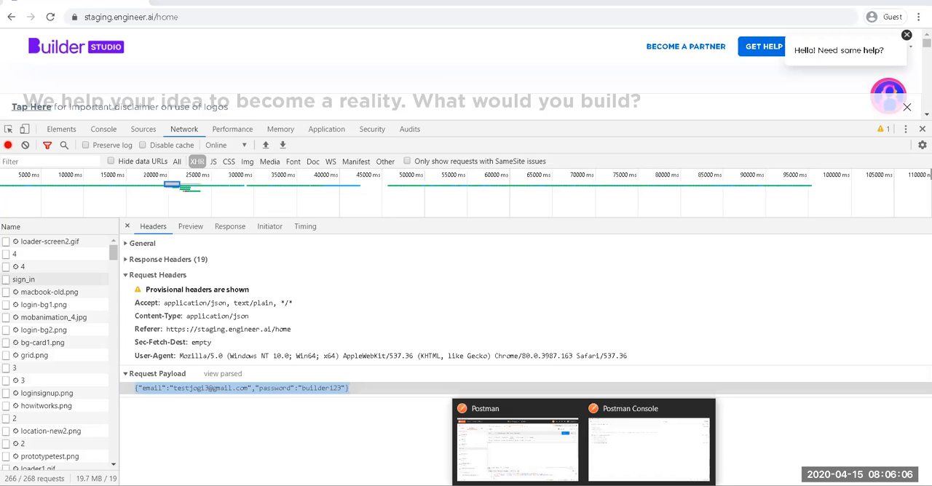
{"action": "left_click", "coordinate": [529, 445]}
{"action": "left_click", "coordinate": [477, 348]}
{"action": "key", "text": "ctrl+v"}
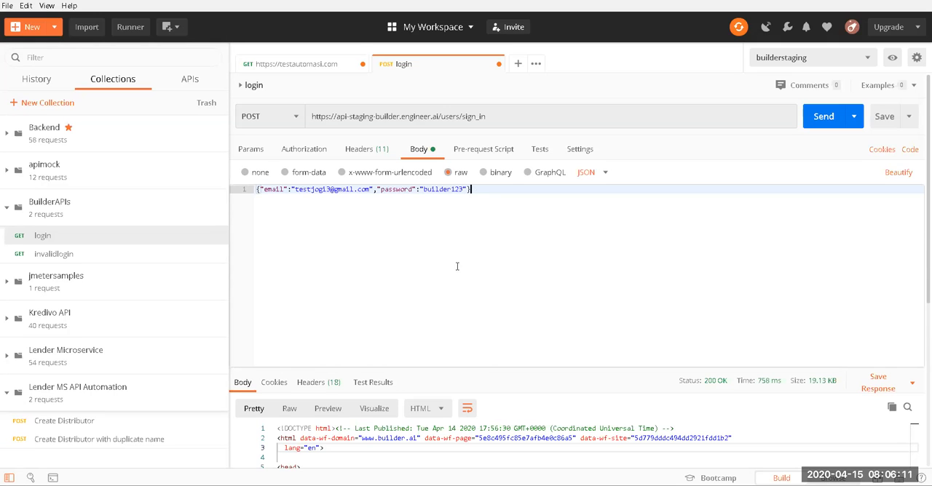
Step: Send the login request and look through the JSON response body
{"action": "left_click", "coordinate": [823, 119]}
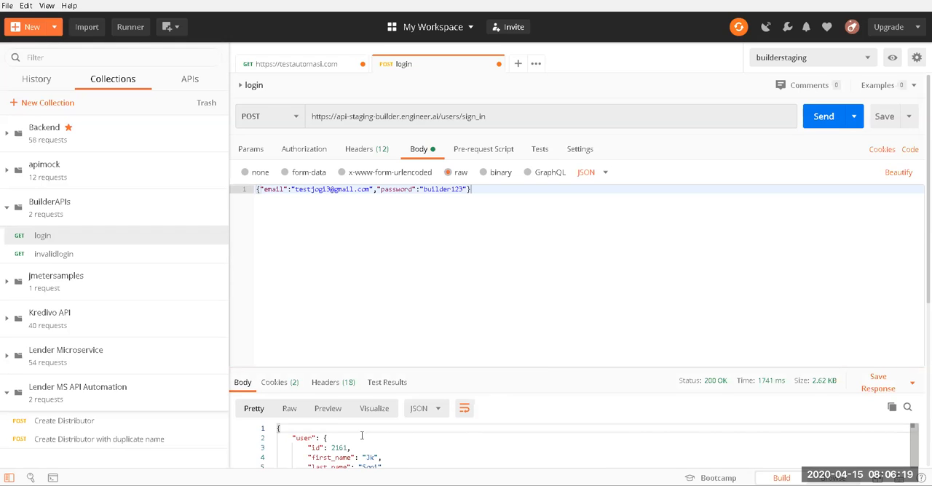
{"action": "scroll", "coordinate": [359, 437], "scroll_direction": "down", "scroll_amount": 5}
{"action": "scroll", "coordinate": [359, 437], "scroll_direction": "up", "scroll_amount": 5}
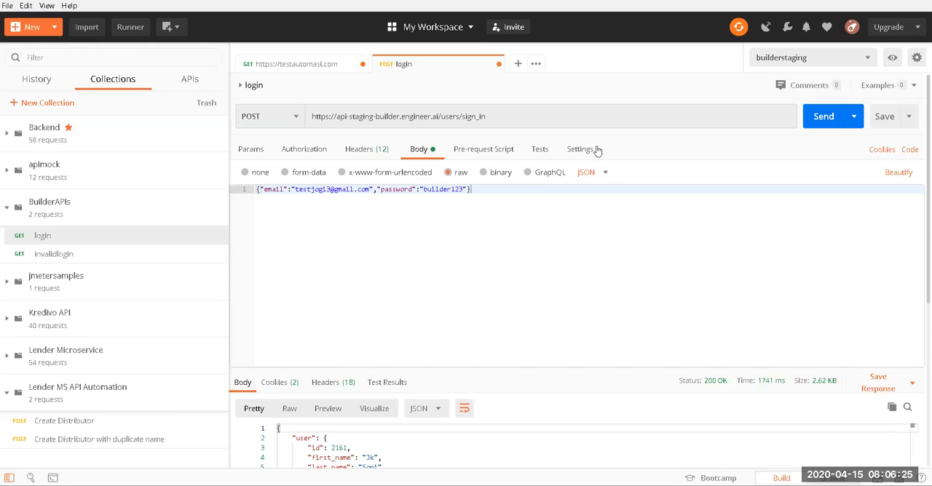
{"action": "left_click", "coordinate": [531, 115]}
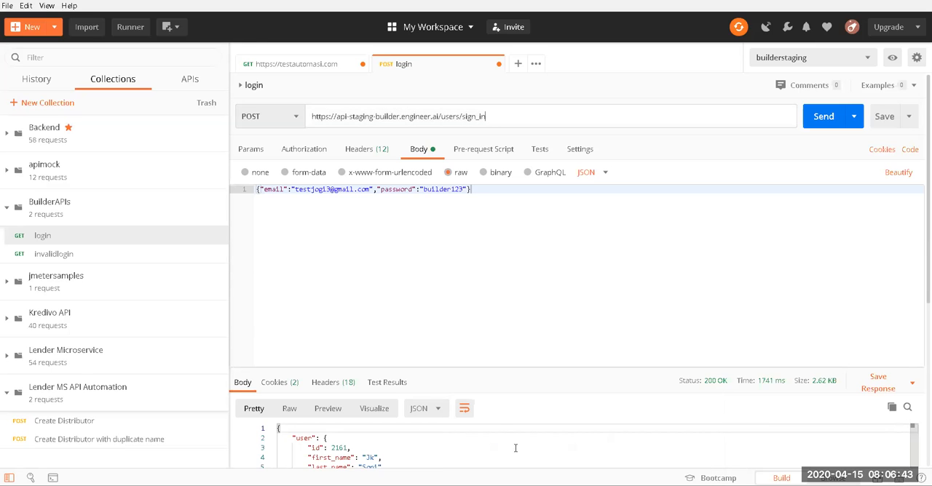
{"action": "mouse_move", "coordinate": [546, 472]}
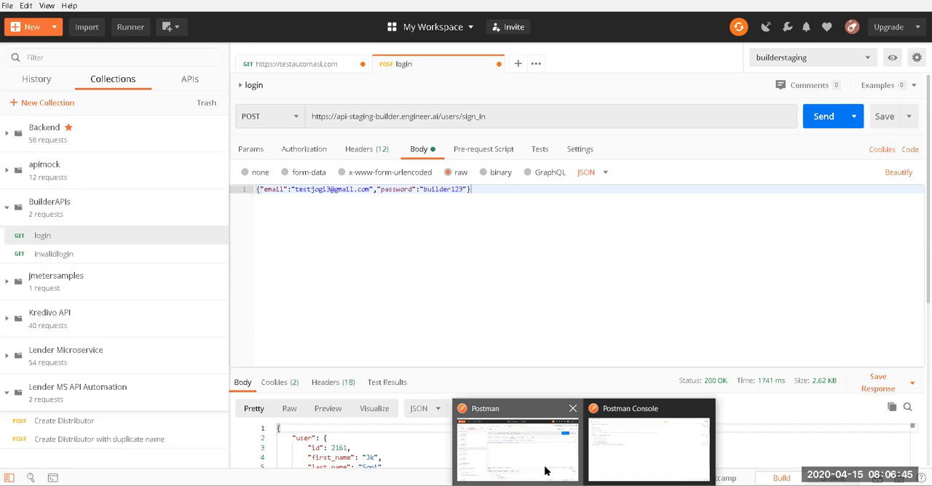
{"action": "left_click", "coordinate": [659, 455]}
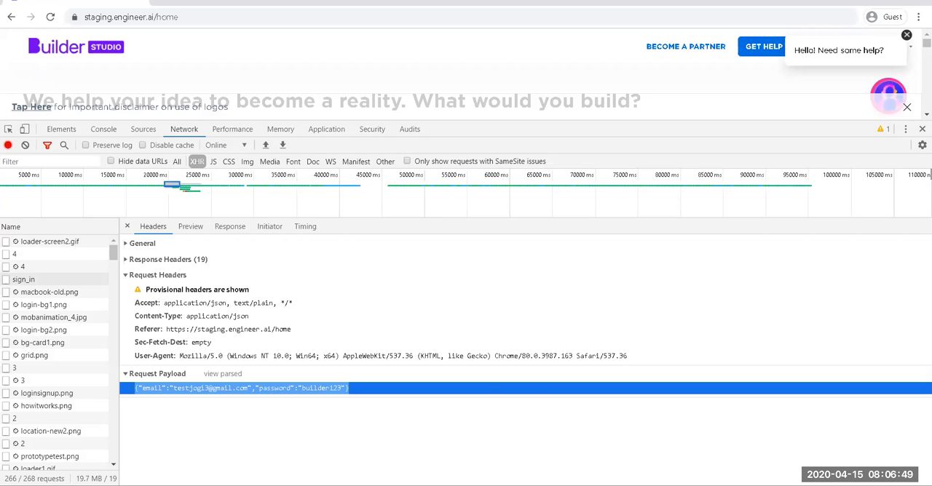
{"action": "mouse_move", "coordinate": [546, 473]}
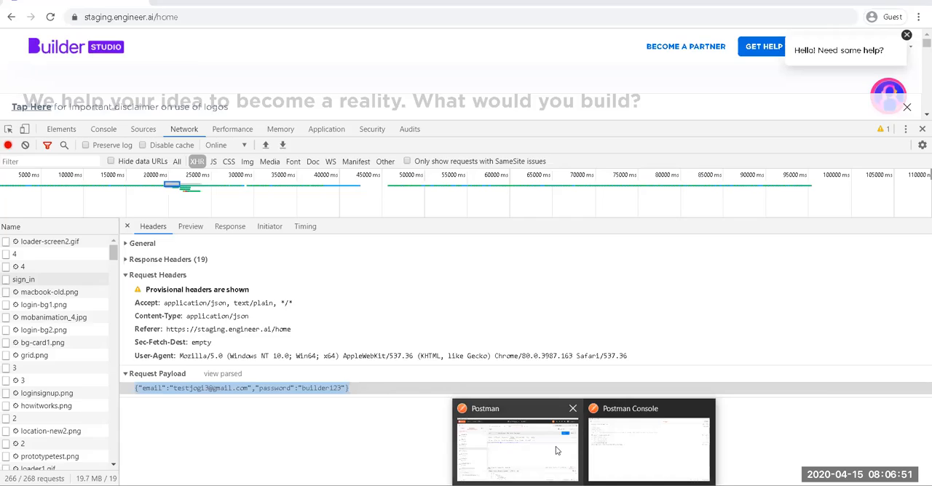
{"action": "left_click", "coordinate": [508, 440]}
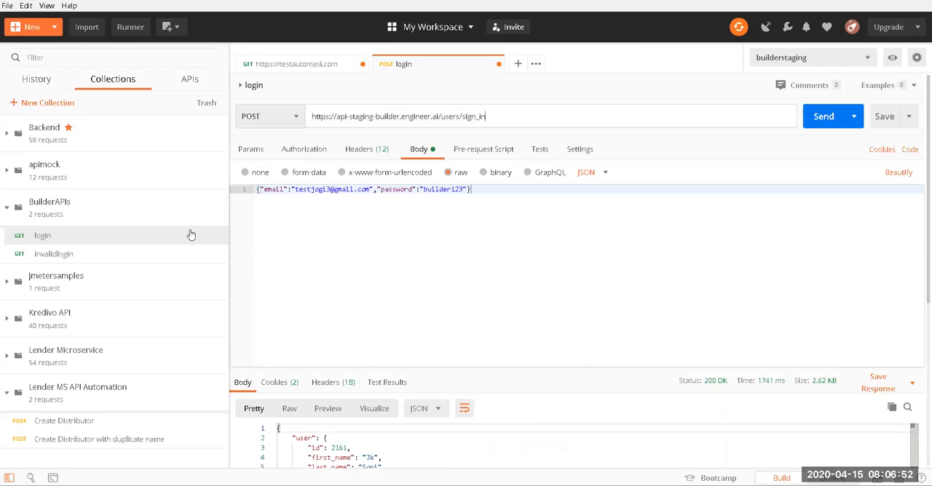
Step: Delete the invalidlogin request from the BuilderAPIs collection
{"action": "left_click", "coordinate": [75, 255]}
{"action": "right_click", "coordinate": [73, 255]}
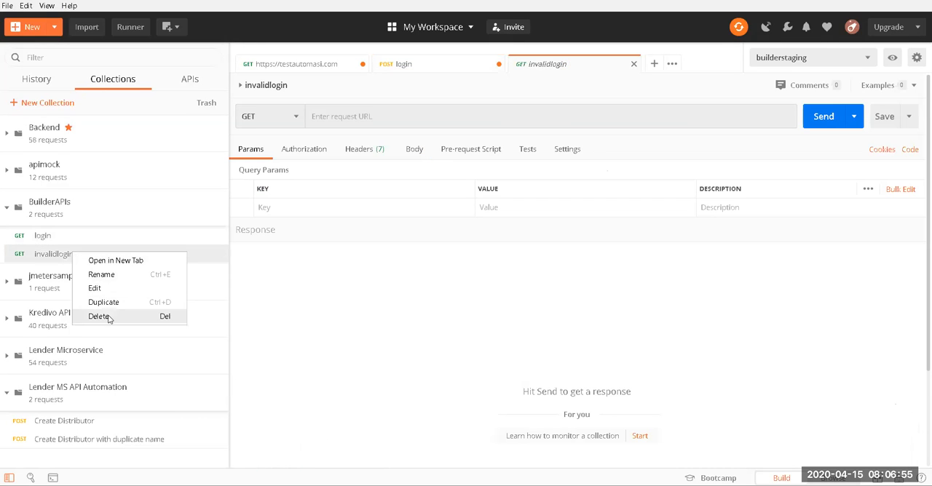
{"action": "left_click", "coordinate": [110, 316]}
{"action": "left_click", "coordinate": [550, 251]}
Step: Duplicate the login request twice in the BuilderAPIs collection and compare the copies with the original
{"action": "left_click", "coordinate": [82, 238]}
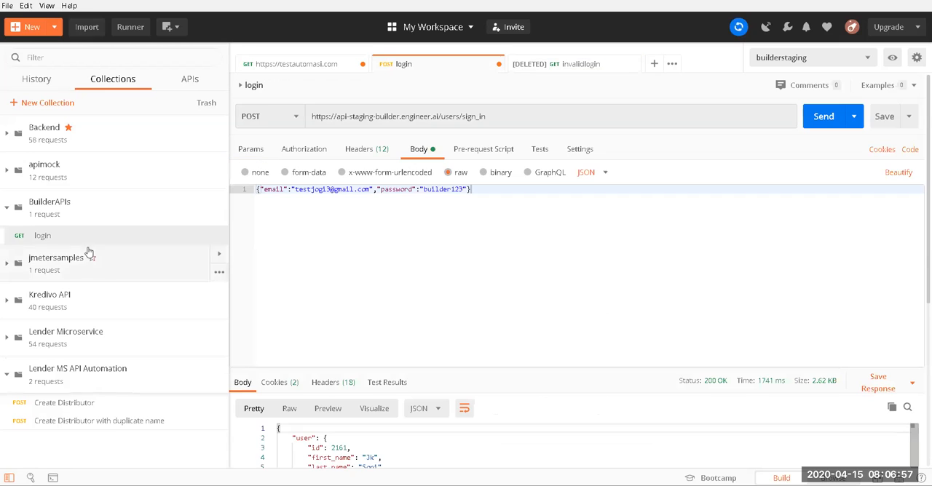
{"action": "right_click", "coordinate": [80, 242]}
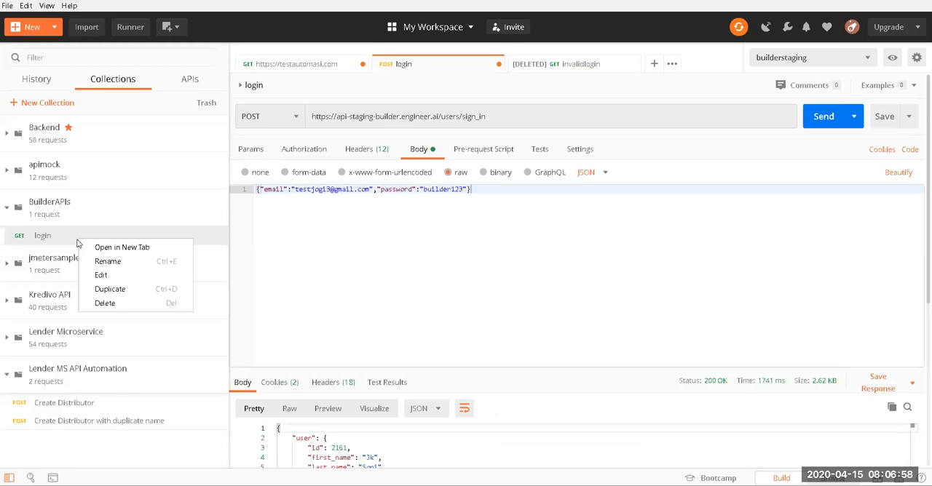
{"action": "left_click", "coordinate": [113, 291]}
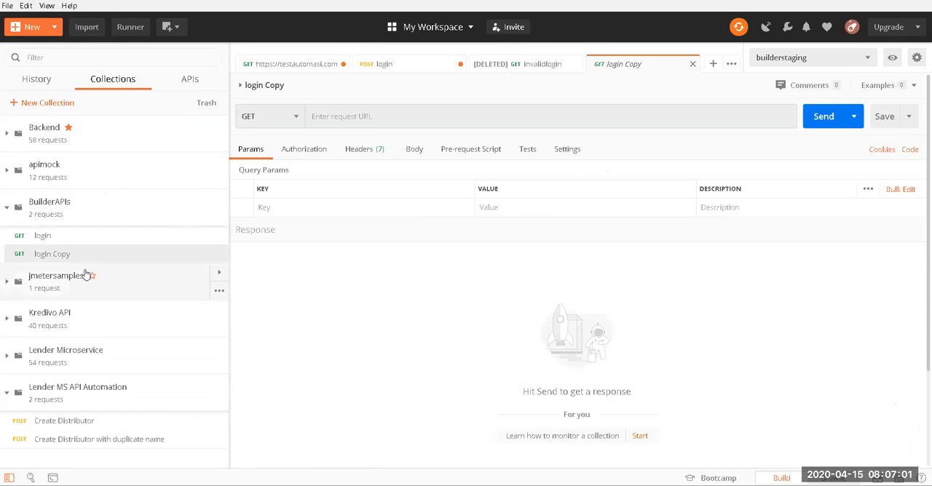
{"action": "left_click", "coordinate": [88, 242]}
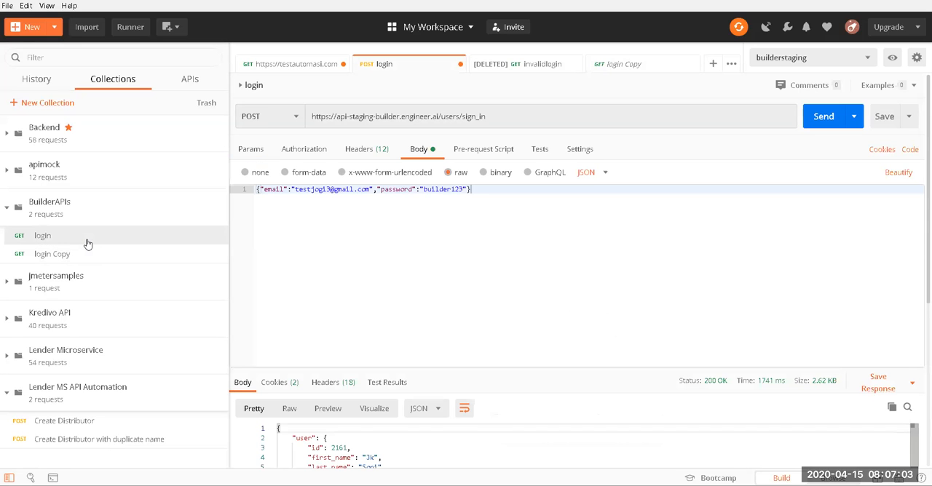
{"action": "right_click", "coordinate": [76, 237]}
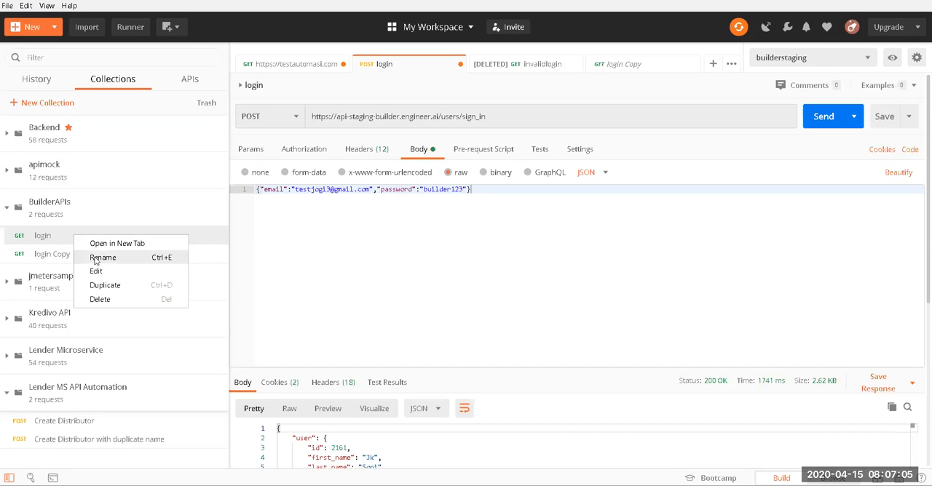
{"action": "left_click", "coordinate": [99, 285]}
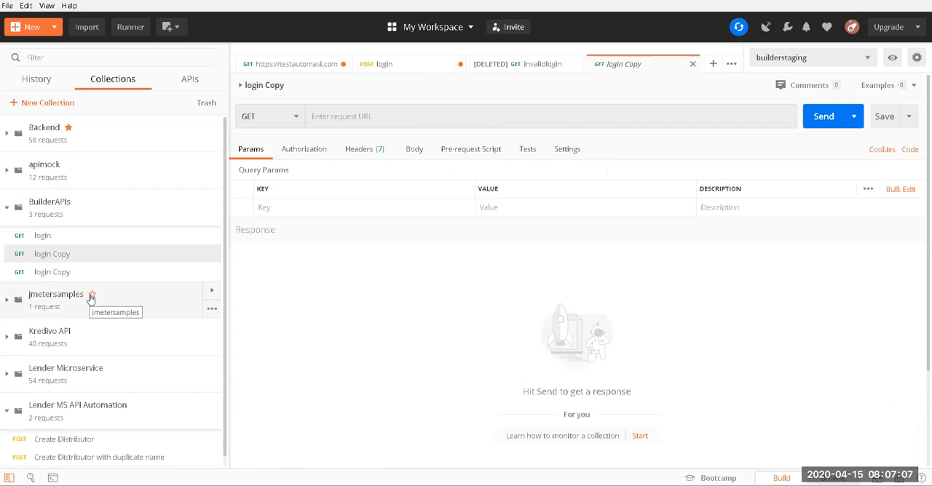
{"action": "left_click", "coordinate": [78, 272]}
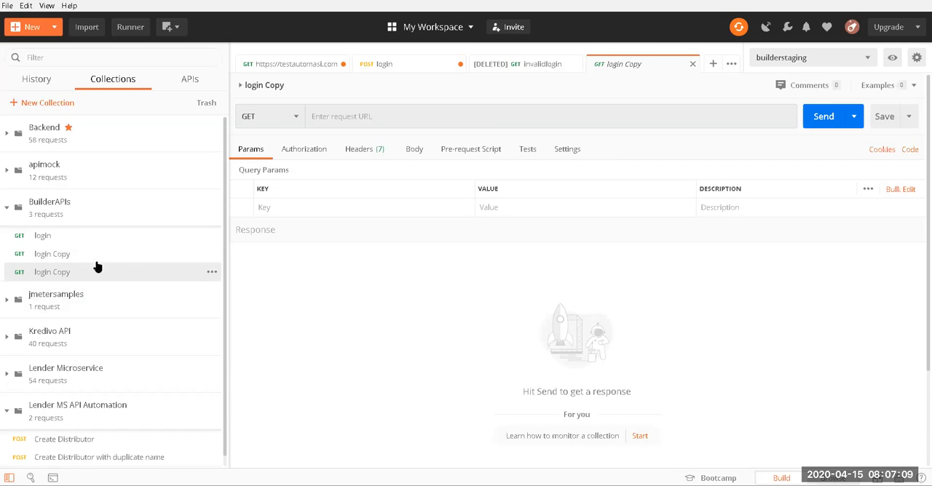
{"action": "left_click", "coordinate": [55, 236]}
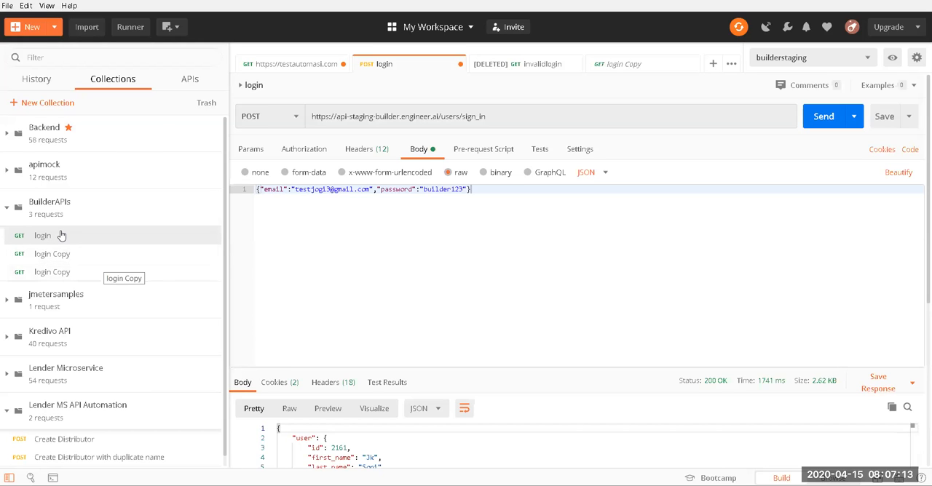
{"action": "left_click", "coordinate": [79, 254]}
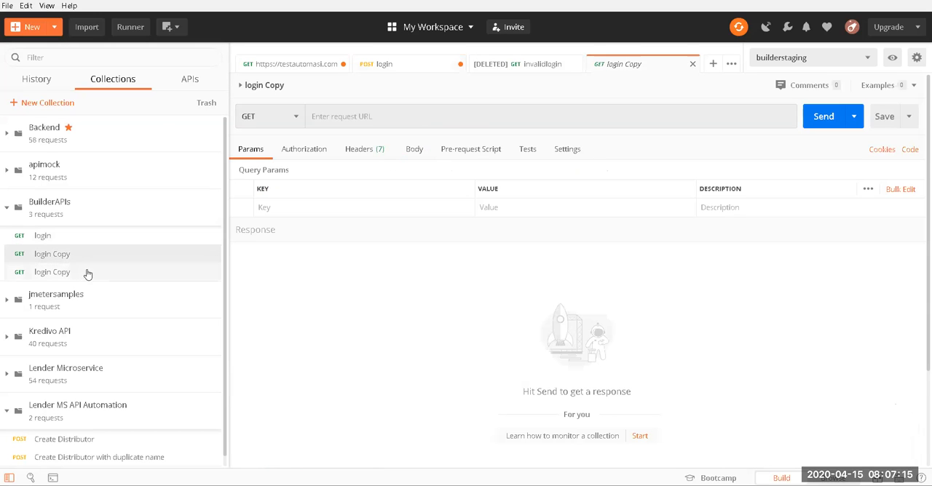
{"action": "left_click", "coordinate": [85, 275]}
{"action": "left_click", "coordinate": [73, 239]}
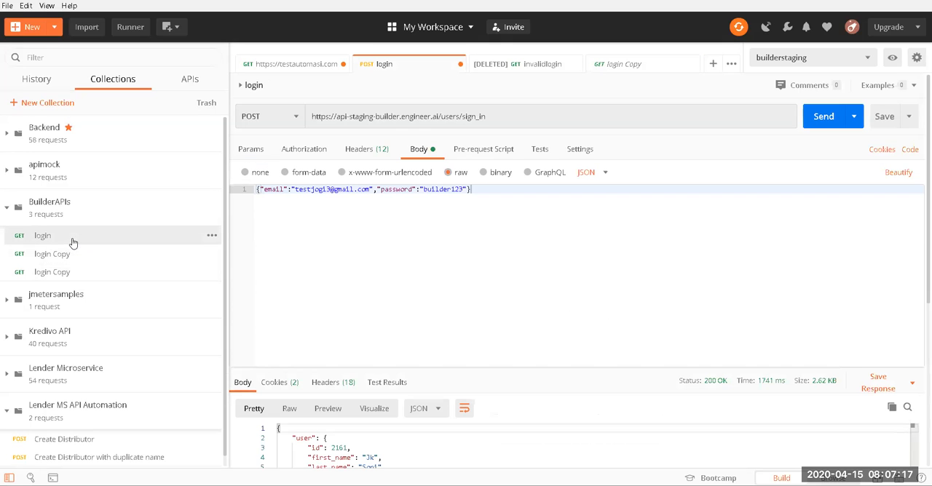
Step: Delete both login Copy requests from the BuilderAPIs collection
{"action": "left_click", "coordinate": [211, 254]}
{"action": "left_click", "coordinate": [160, 350]}
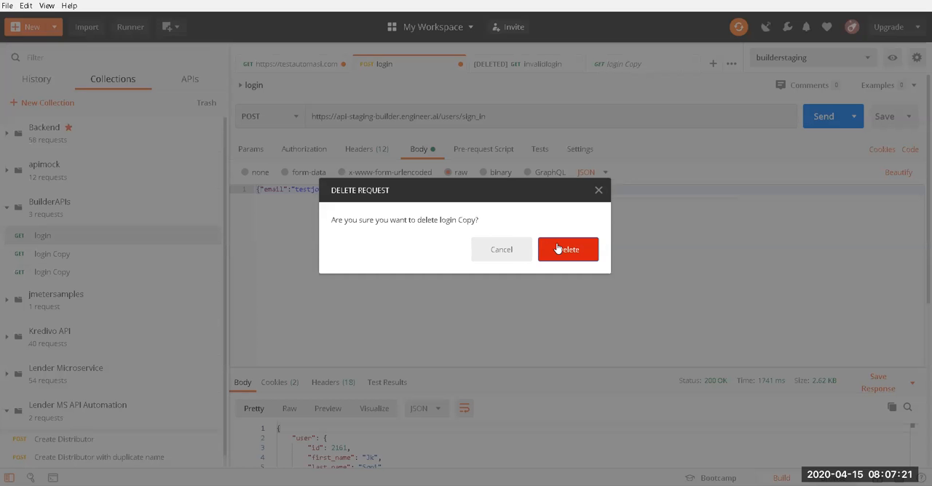
{"action": "left_click", "coordinate": [556, 248]}
{"action": "left_click", "coordinate": [219, 254]}
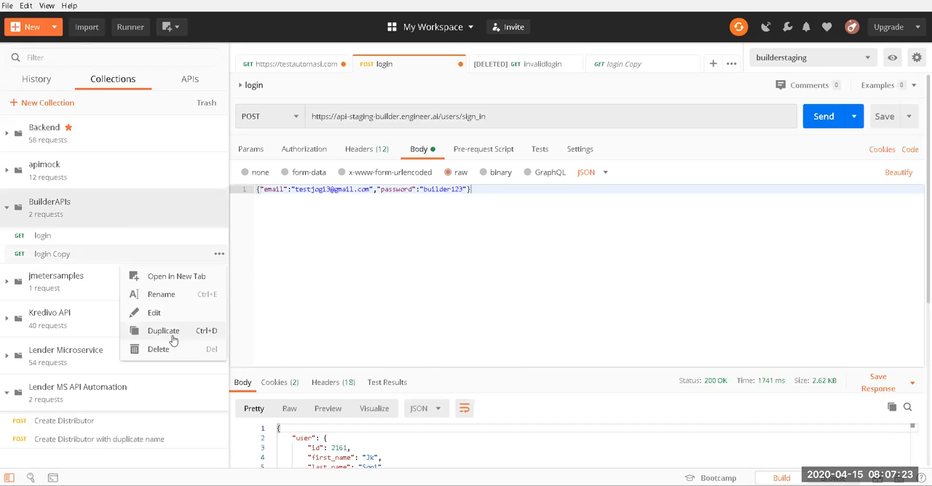
{"action": "left_click", "coordinate": [177, 346]}
{"action": "left_click", "coordinate": [574, 249]}
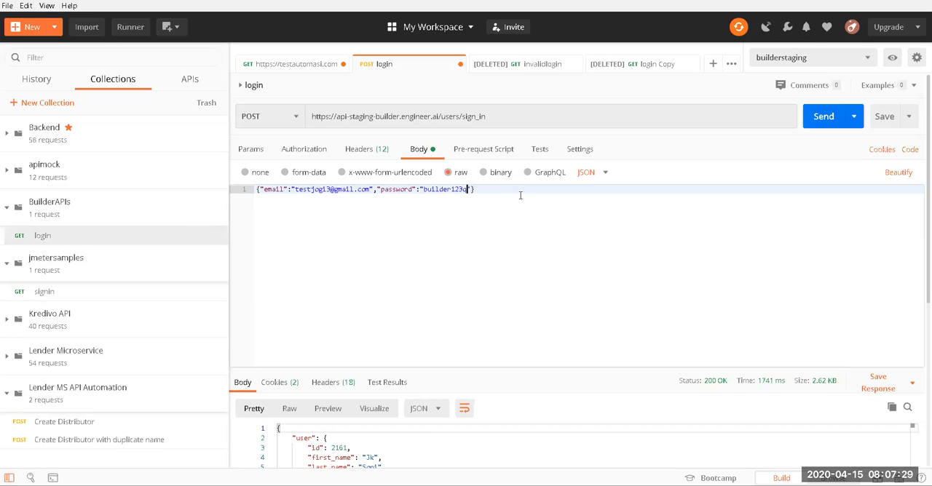
Step: Send the login request with an invalid password and examine the response's status and error body
{"action": "left_click", "coordinate": [826, 115]}
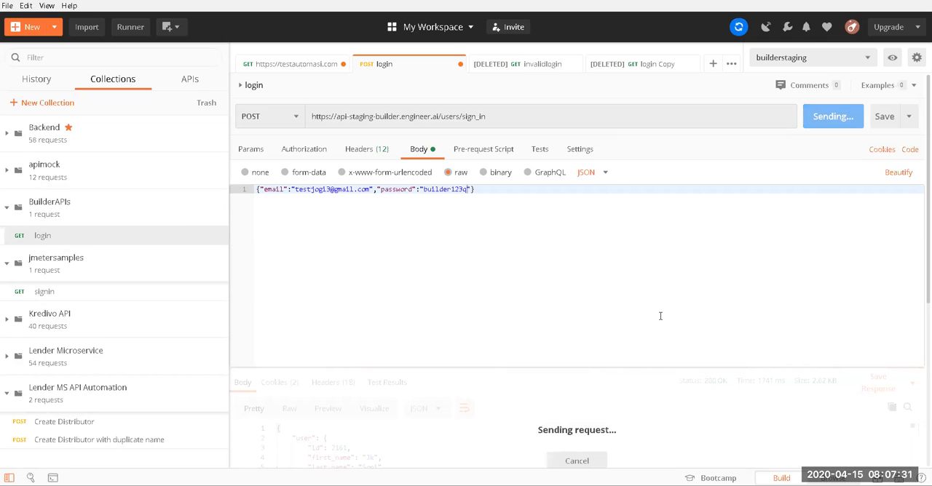
{"action": "scroll", "coordinate": [531, 395], "scroll_direction": "down", "scroll_amount": 3}
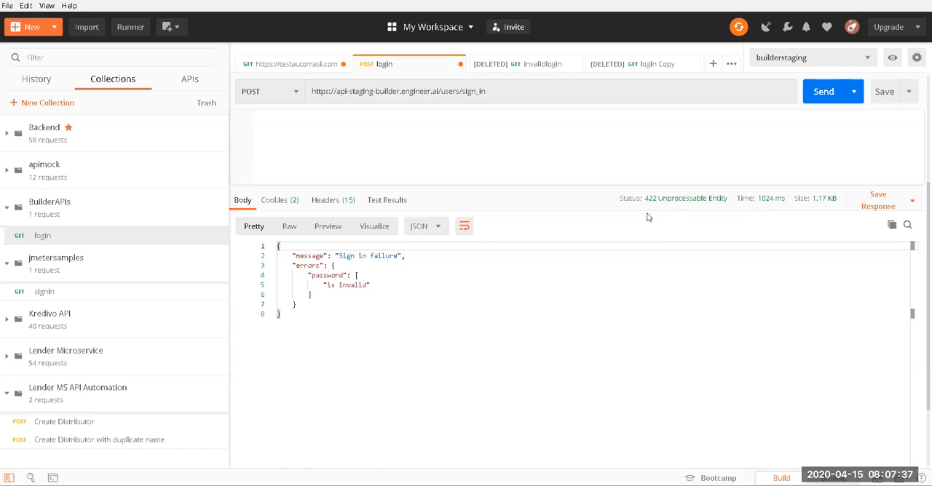
{"action": "mouse_move", "coordinate": [653, 205]}
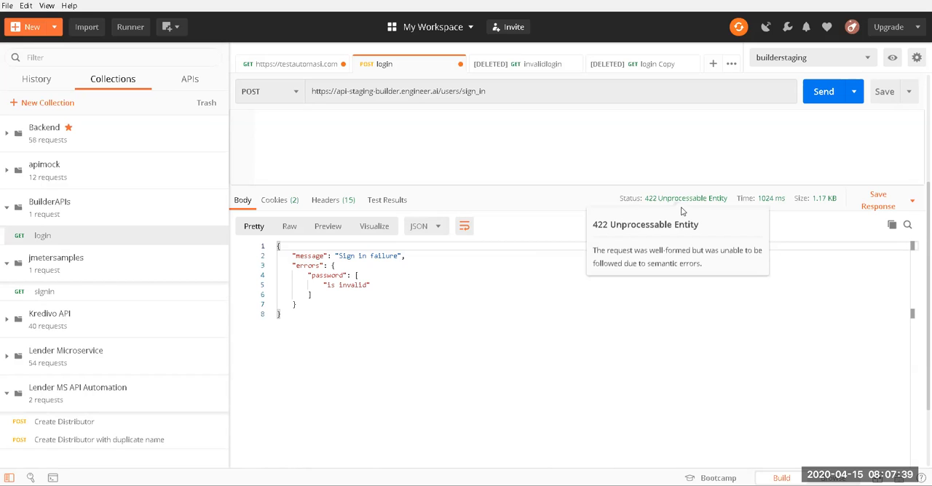
{"action": "scroll", "coordinate": [418, 287], "scroll_direction": "up", "scroll_amount": 3}
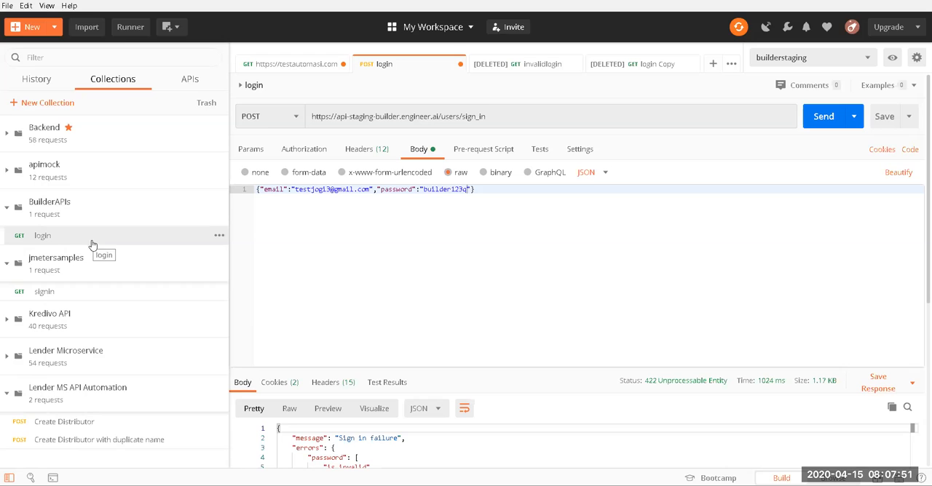
Step: Review the hard-coded URL, email and password in the login request and check the environment selector
{"action": "left_click", "coordinate": [7, 266]}
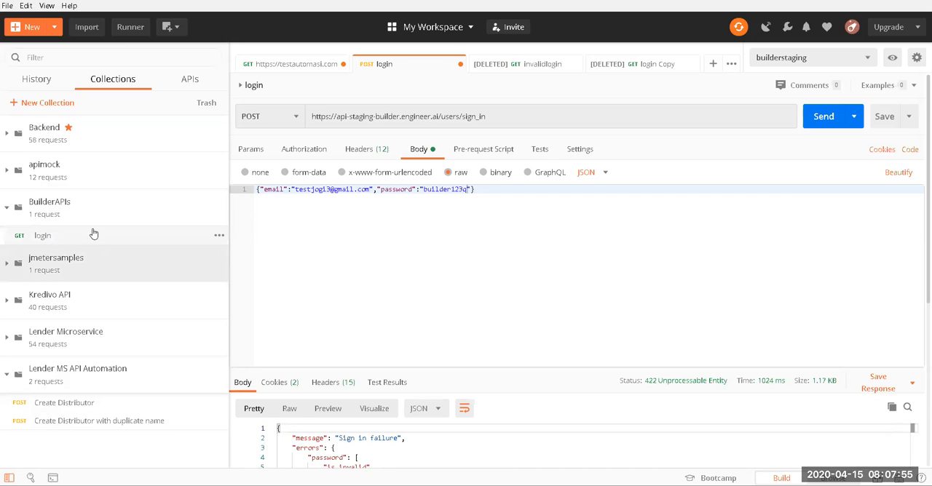
{"action": "left_click", "coordinate": [525, 110]}
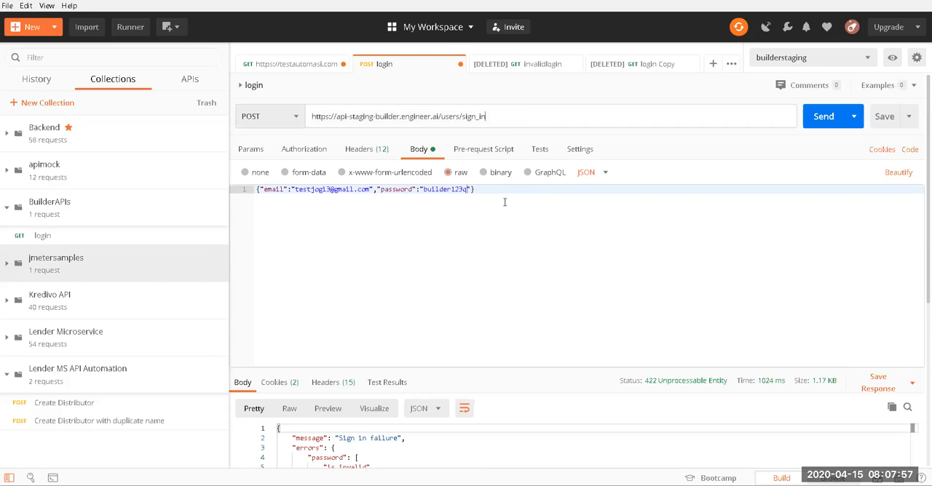
{"action": "left_click", "coordinate": [412, 190]}
{"action": "left_click_drag", "start_coordinate": [295, 190], "coordinate": [366, 190]}
{"action": "left_click", "coordinate": [461, 190]}
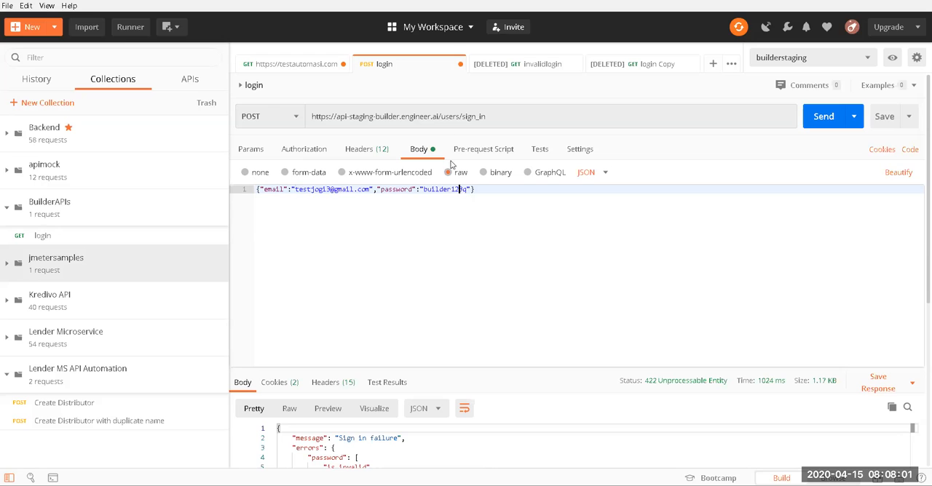
{"action": "double_click", "coordinate": [370, 116]}
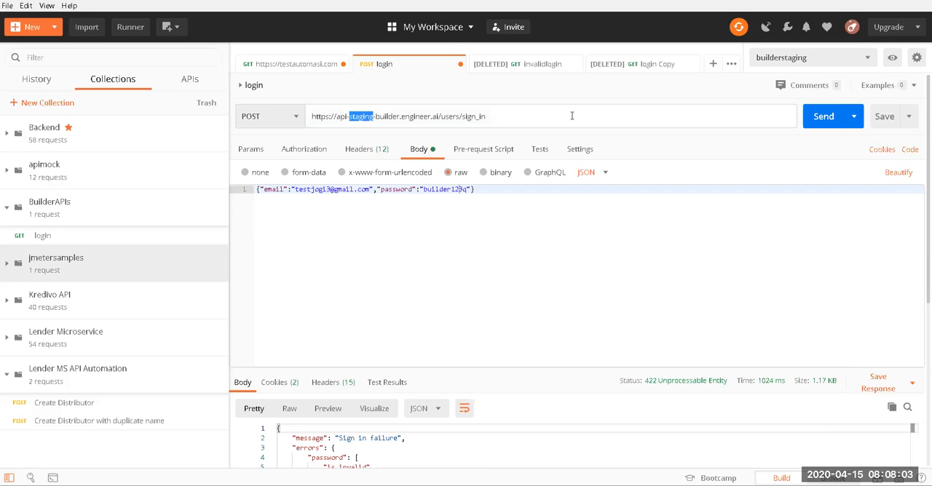
{"action": "left_click", "coordinate": [868, 57]}
{"action": "left_click", "coordinate": [529, 249]}
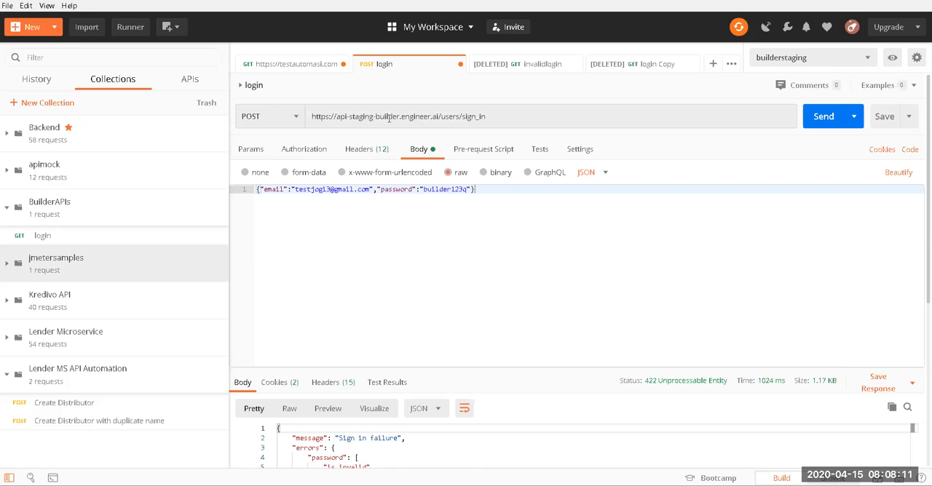
{"action": "left_click", "coordinate": [440, 114]}
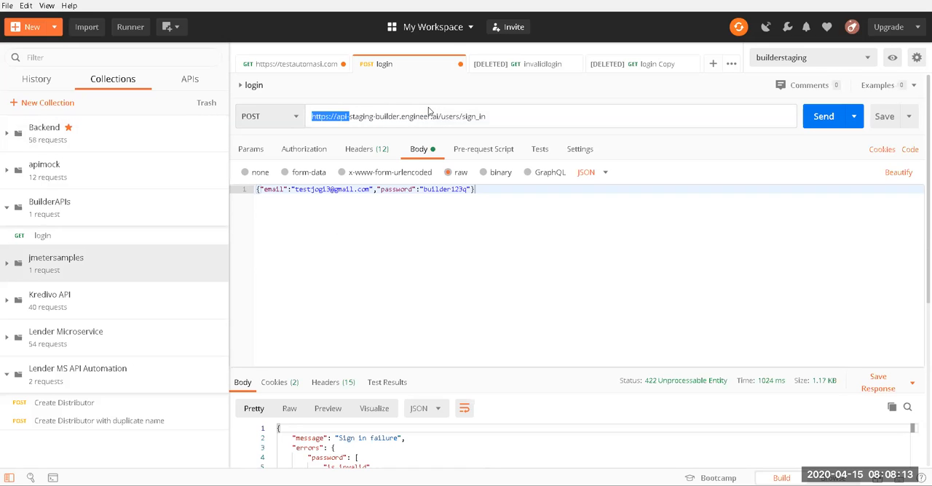
{"action": "left_click_drag", "start_coordinate": [438, 114], "coordinate": [297, 118]}
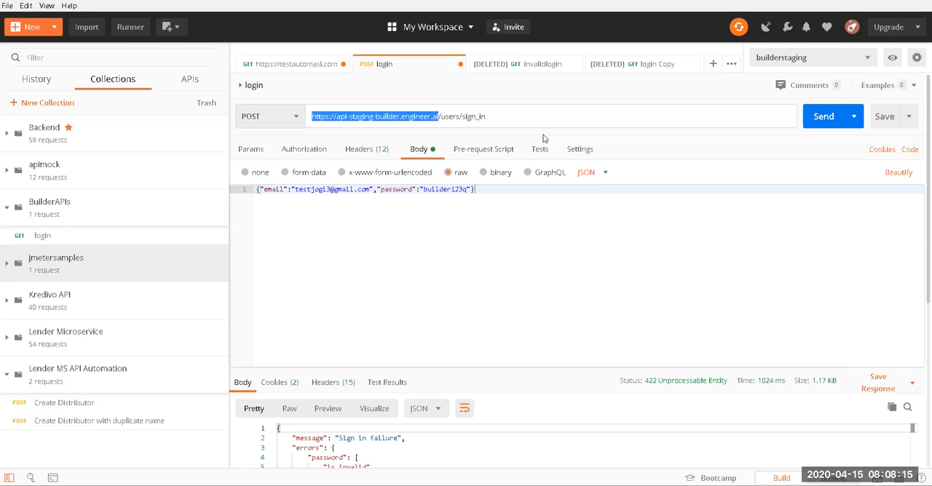
{"action": "left_click", "coordinate": [839, 61]}
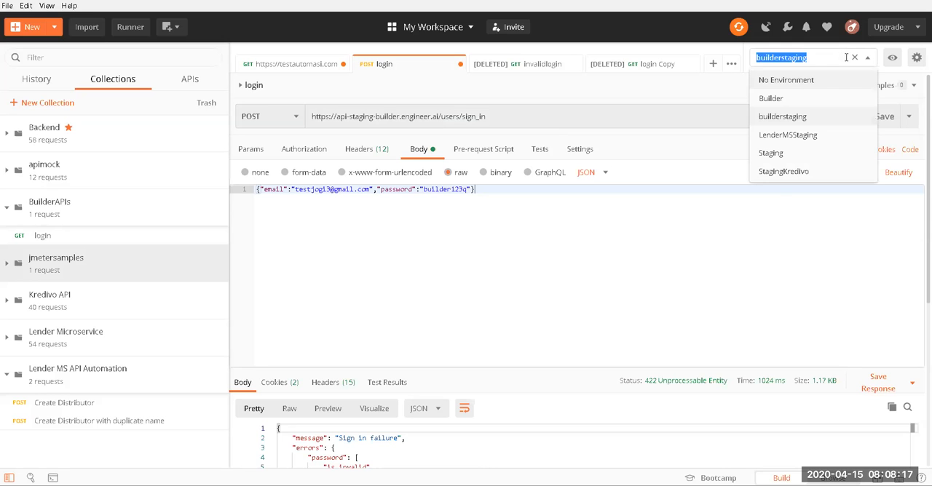
{"action": "left_click", "coordinate": [892, 57]}
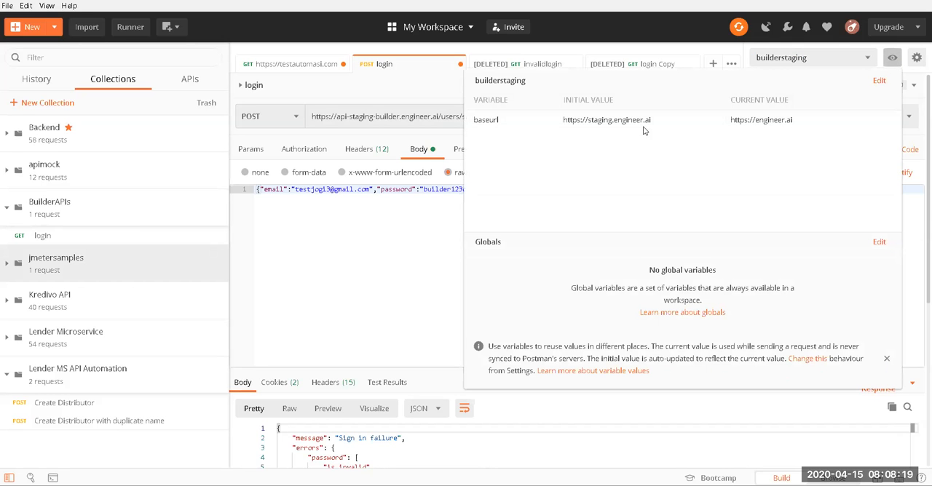
{"action": "left_click", "coordinate": [798, 119]}
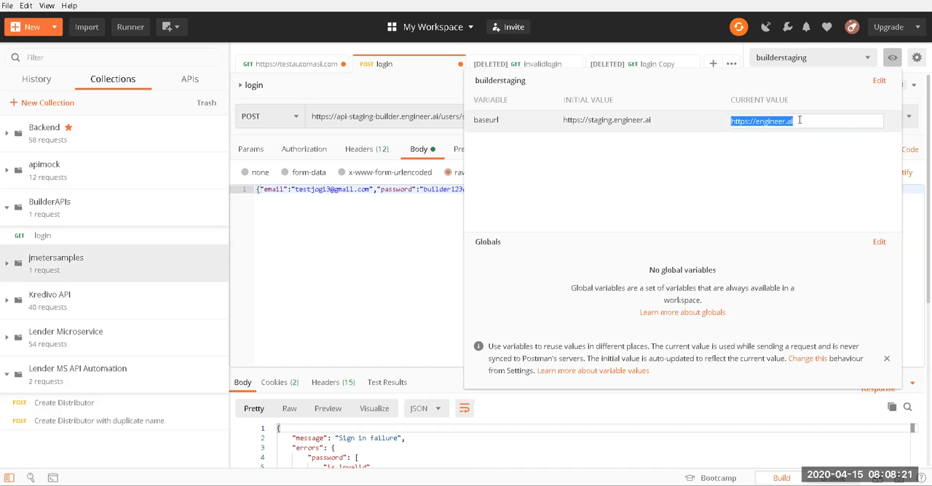
{"action": "left_click", "coordinate": [651, 125]}
{"action": "left_click", "coordinate": [799, 119]}
{"action": "key", "text": "ctrl+v"}
{"action": "key", "text": "Return"}
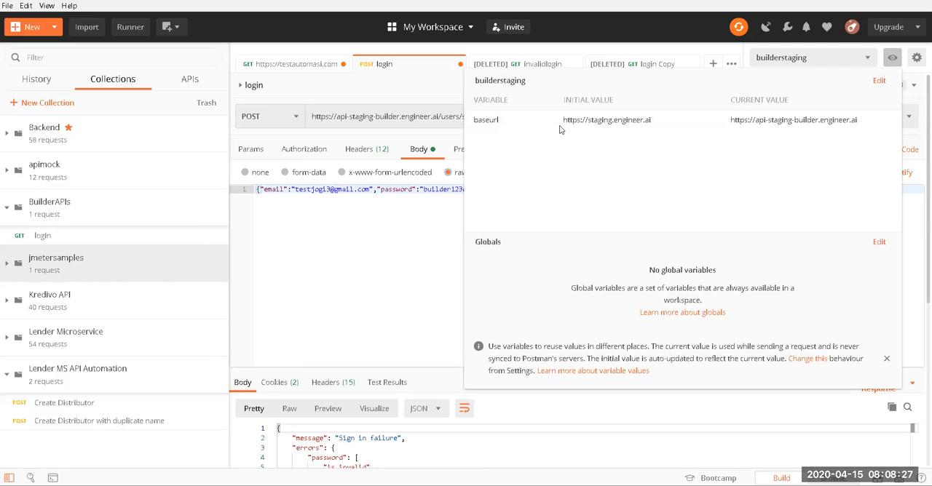
Step: Copy the account email from the login body and paste it as a new variable's initial value in the builderstaging environment
{"action": "left_click", "coordinate": [298, 191]}
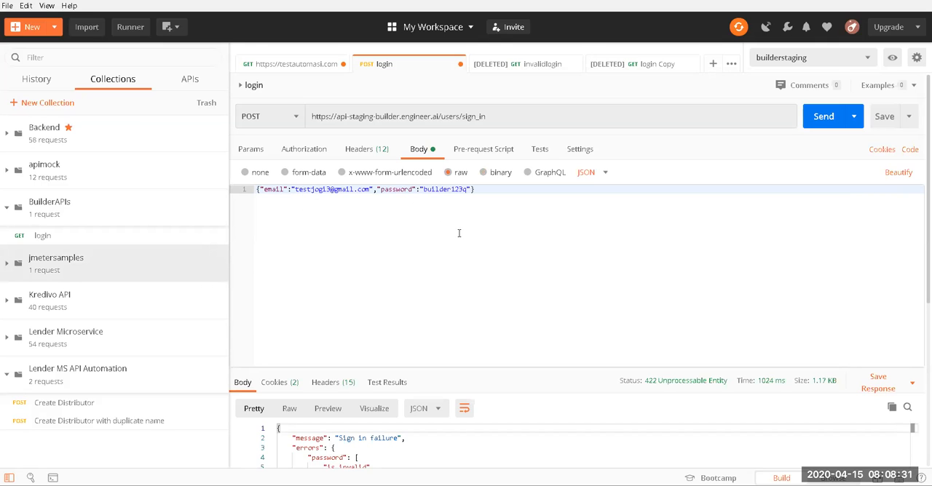
{"action": "double_click", "coordinate": [313, 189]}
{"action": "left_click_drag", "start_coordinate": [370, 190], "coordinate": [294, 190]}
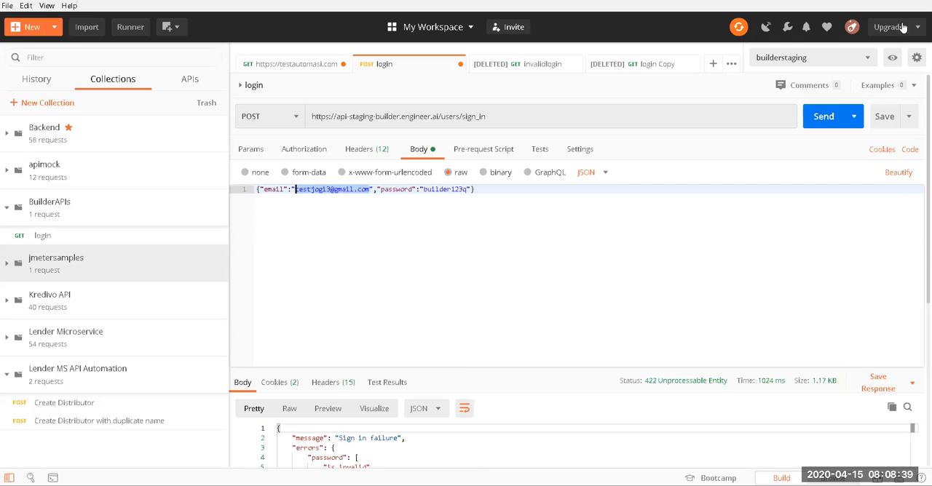
{"action": "left_click", "coordinate": [892, 57]}
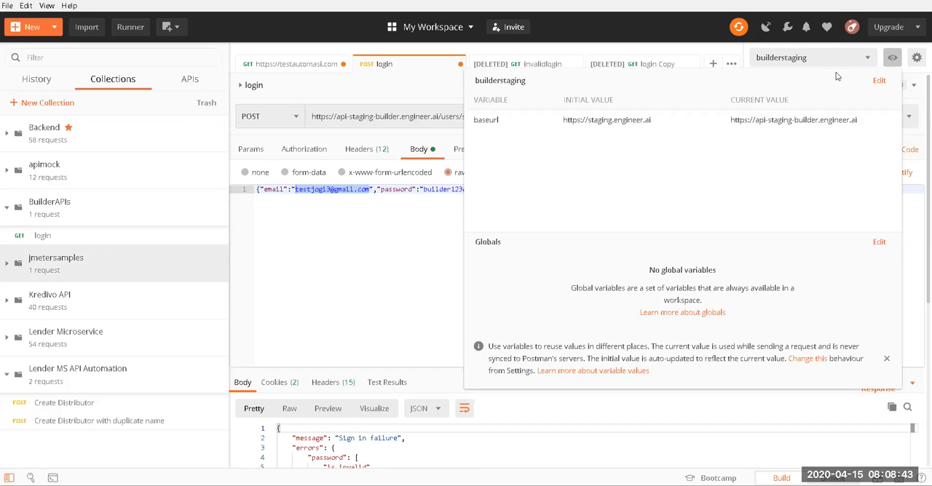
{"action": "left_click", "coordinate": [879, 80]}
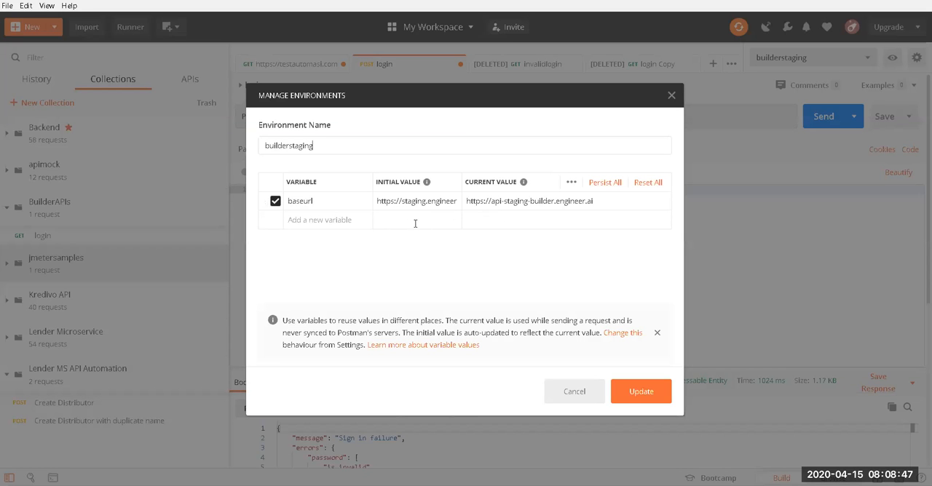
{"action": "left_click", "coordinate": [415, 223]}
{"action": "key", "text": "ctrl+v"}
{"action": "left_click", "coordinate": [515, 203]}
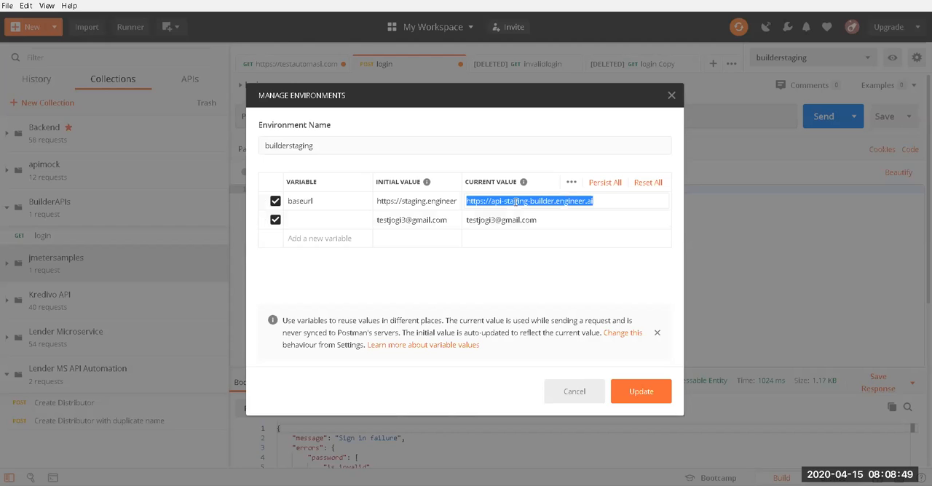
{"action": "double_click", "coordinate": [440, 200]}
{"action": "key", "text": "ctrl+v"}
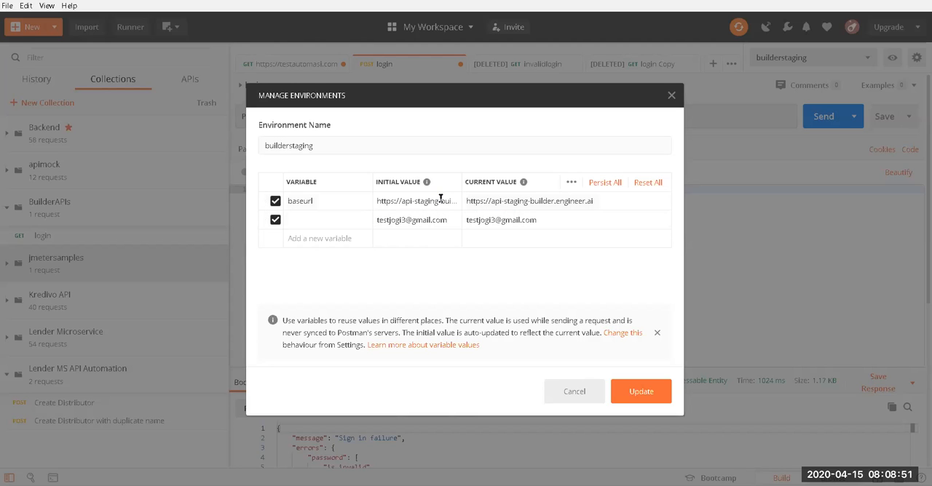
Step: Name the variable holding the account email username and add a new variable named password
{"action": "type", "text": "username"}
{"action": "left_click", "coordinate": [328, 235]}
{"action": "type", "text": "password"}
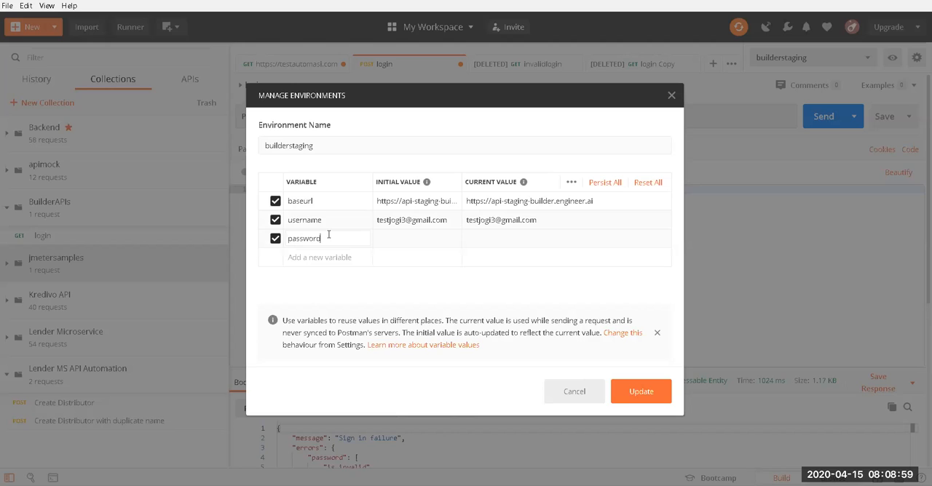
Step: Enter the account password as the password variable's initial value, update the builderstaging environment and close the environment manager
{"action": "left_click", "coordinate": [394, 241]}
{"action": "left_click", "coordinate": [488, 241]}
{"action": "left_click", "coordinate": [384, 258]}
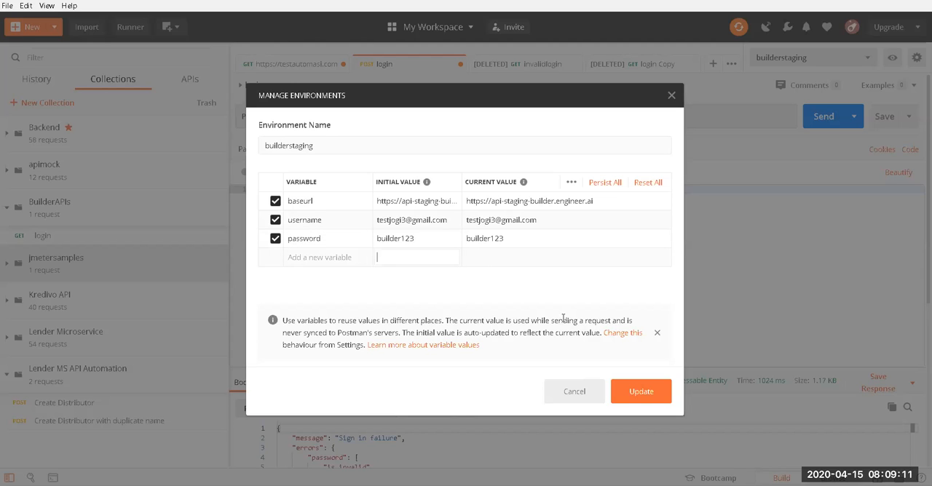
{"action": "left_click", "coordinate": [645, 402]}
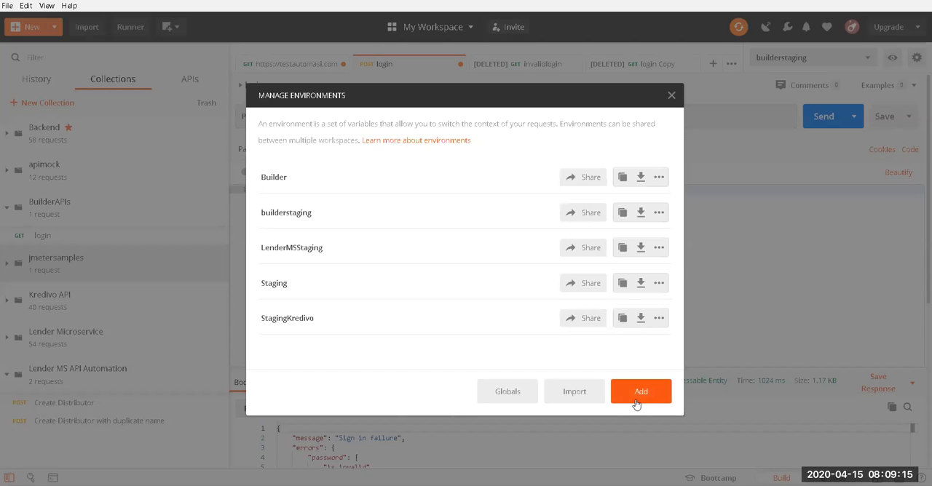
{"action": "left_click", "coordinate": [671, 96]}
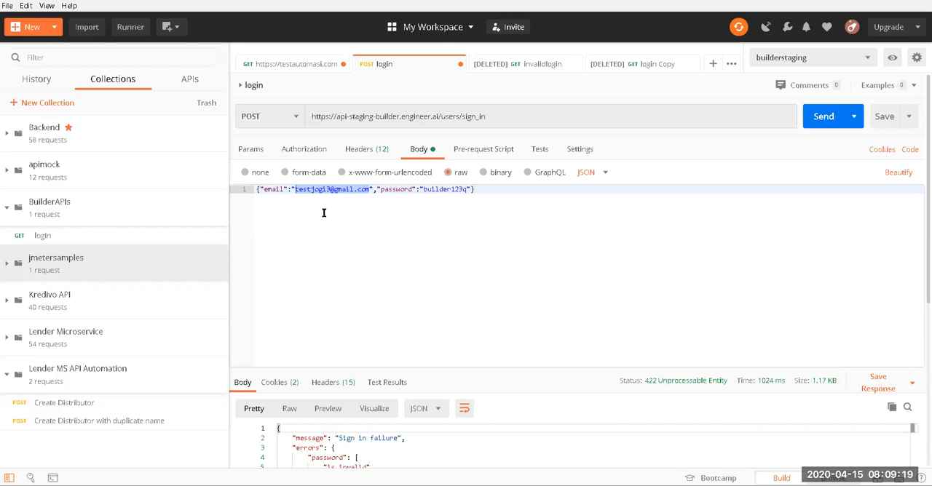
{"action": "left_click", "coordinate": [392, 227]}
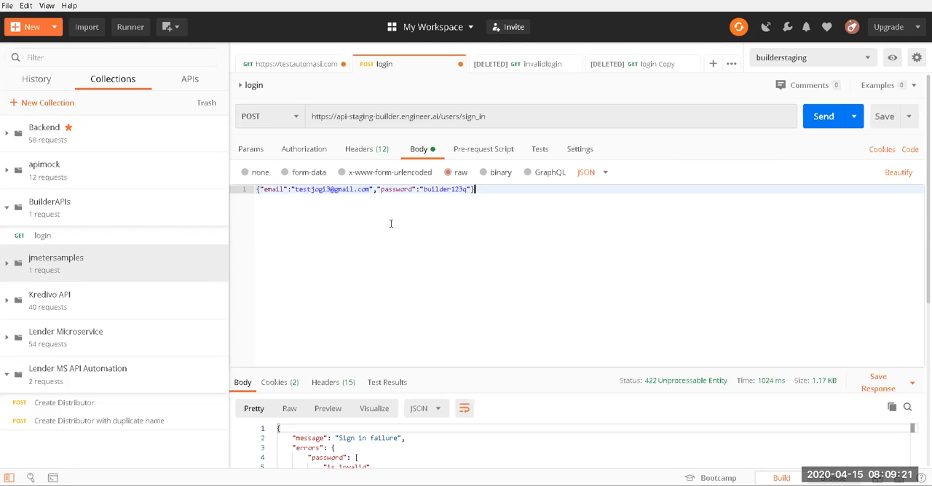
{"action": "double_click", "coordinate": [324, 187]}
{"action": "left_click", "coordinate": [439, 117]}
{"action": "key", "text": "shift+Home"}
{"action": "key", "text": "ctrl+c"}
{"action": "left_click_drag", "start_coordinate": [413, 116], "coordinate": [420, 126]}
{"action": "type", "text": "{{}}"}
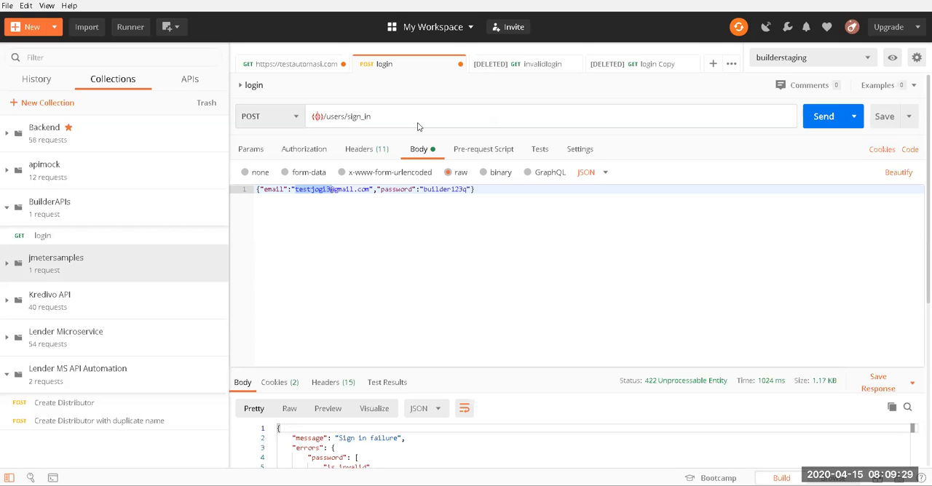
{"action": "type", "text": "basurl"}
{"action": "key", "text": "BackSpace"}
{"action": "key", "text": "BackSpace"}
{"action": "key", "text": "BackSpace"}
{"action": "key", "text": "BackSpace"}
{"action": "key", "text": "BackSpace"}
{"action": "key", "text": "BackSpace"}
{"action": "type", "text": "baseurl"}
{"action": "key", "text": "BackSpace"}
{"action": "key", "text": "BackSpace"}
{"action": "key", "text": "BackSpace"}
{"action": "key", "text": "BackSpace"}
{"action": "key", "text": "BackSpace"}
{"action": "key", "text": "BackSpace"}
{"action": "key", "text": "BackSpace"}
{"action": "key", "text": "BackSpace"}
{"action": "key", "text": "BackSpace"}
{"action": "key", "text": "BackSpace"}
{"action": "key", "text": "BackSpace"}
{"action": "type", "text": "{{baseurl}}"}
{"action": "double_click", "coordinate": [343, 124]}
Step: Replace the hard-coded email value in the login request's JSON body with {{username}}
{"action": "double_click", "coordinate": [308, 191]}
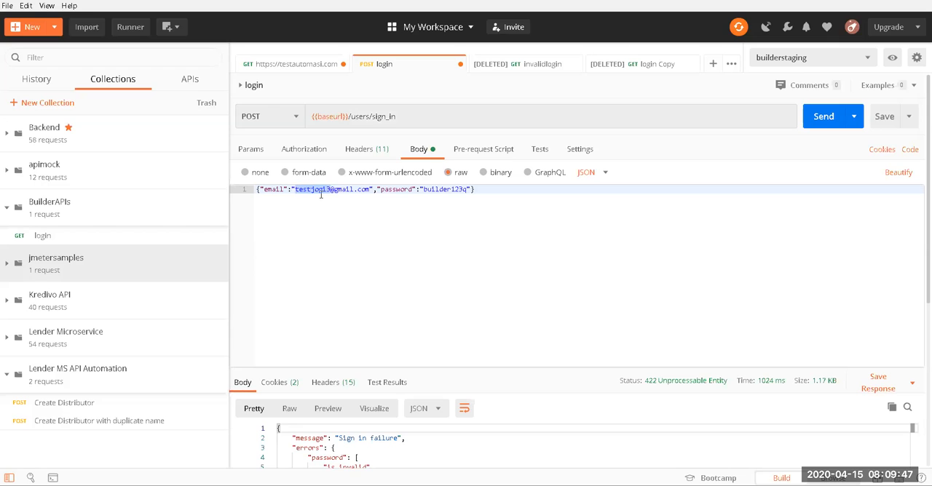
{"action": "left_click_drag", "start_coordinate": [370, 190], "coordinate": [295, 191]}
{"action": "key", "text": "ctrl+v"}
{"action": "key", "text": "ctrl+z"}
{"action": "type", "text": "{{"}
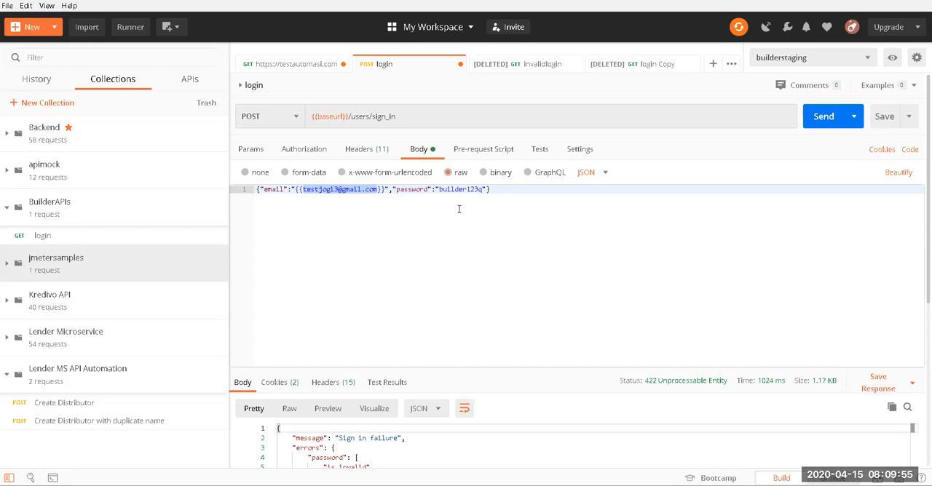
{"action": "type", "text": "username"}
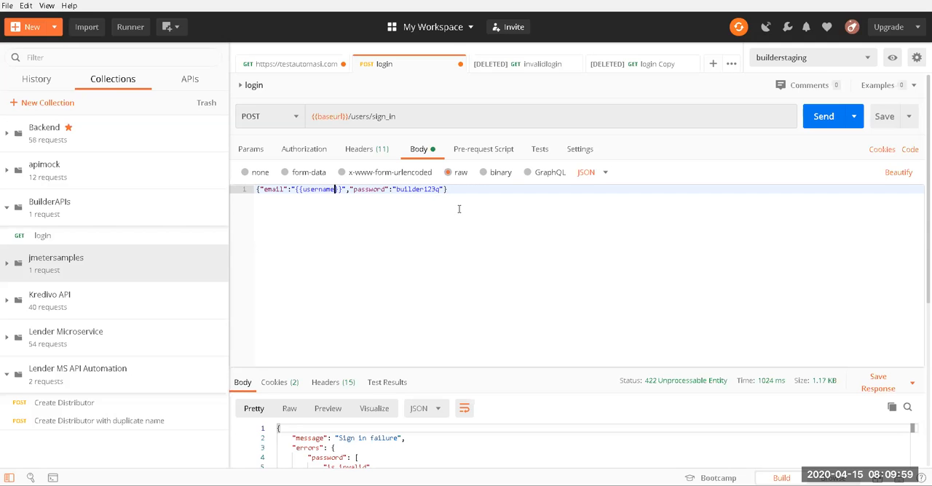
Step: Replace the hard-coded password value in the JSON body with {{password}} and send the login request
{"action": "double_click", "coordinate": [413, 190]}
{"action": "type", "text": "{{"}
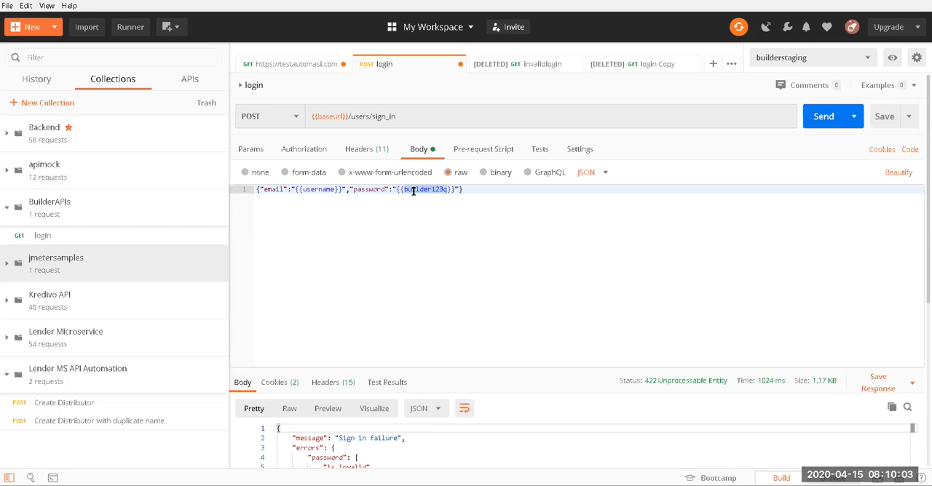
{"action": "type", "text": "password"}
{"action": "left_click", "coordinate": [415, 234]}
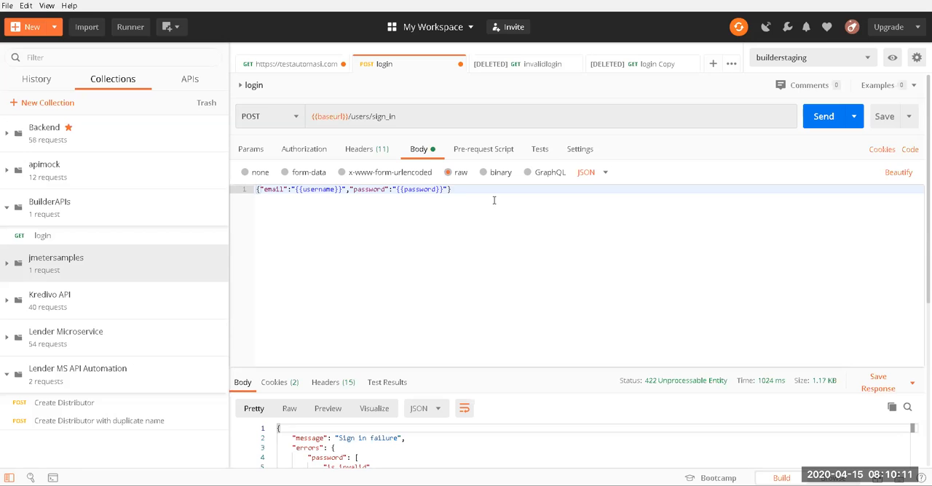
{"action": "left_click", "coordinate": [819, 116]}
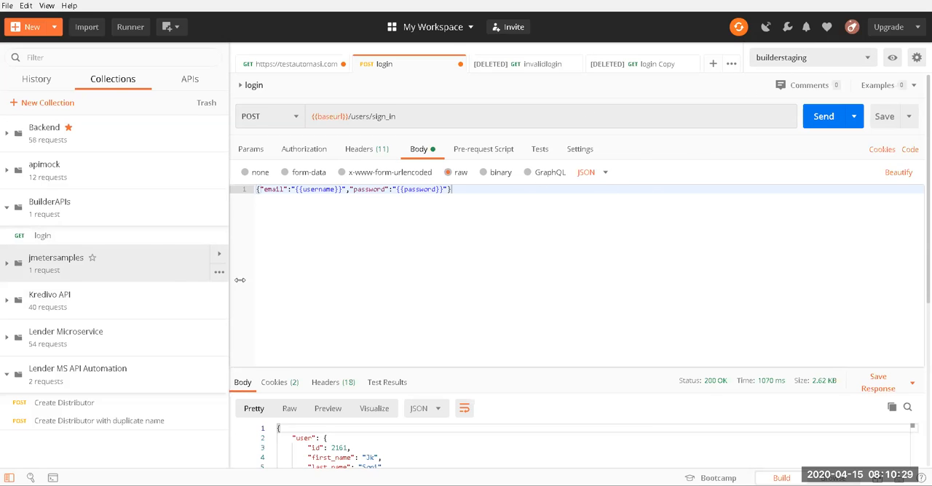
Step: Turn on request capture through the built-in proxy and allow Postman through the Windows Defender Firewall
{"action": "left_click", "coordinate": [765, 29]}
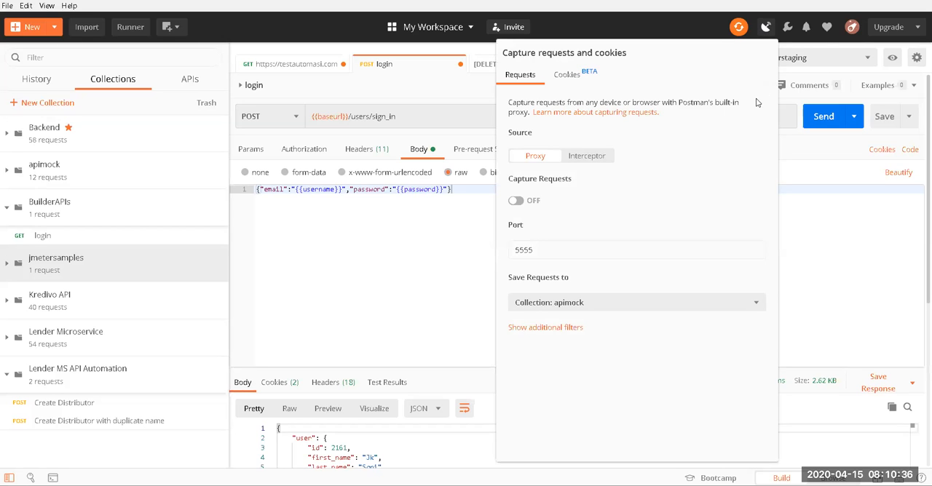
{"action": "left_click", "coordinate": [518, 202]}
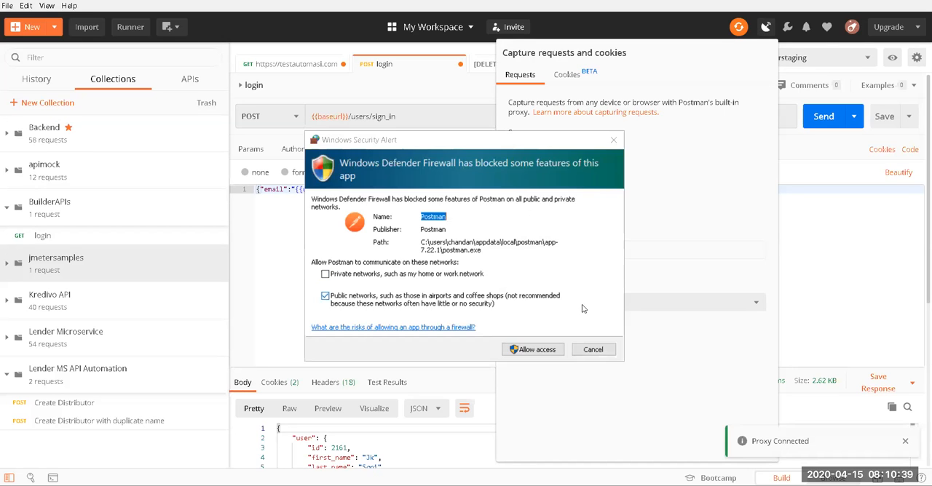
{"action": "left_click", "coordinate": [538, 351]}
Step: Search Windows for Firefox and launch it
{"action": "key", "text": "super+s"}
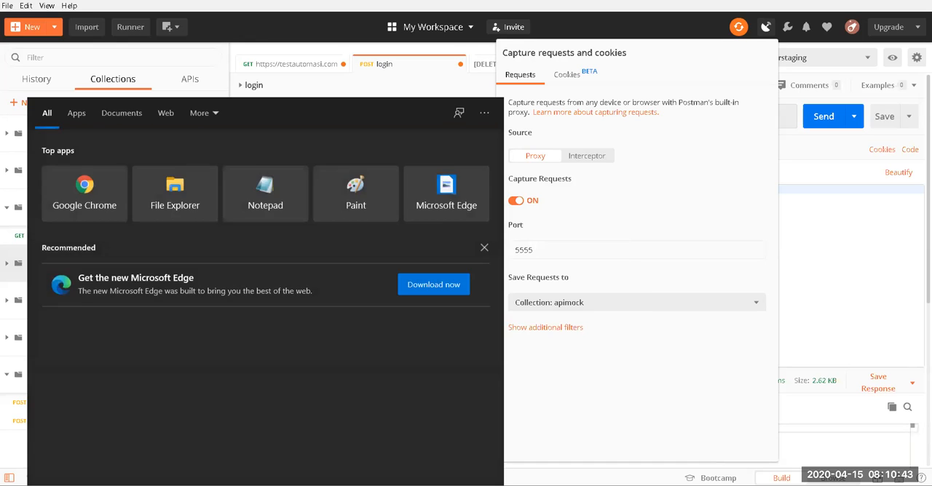
{"action": "type", "text": "fo"}
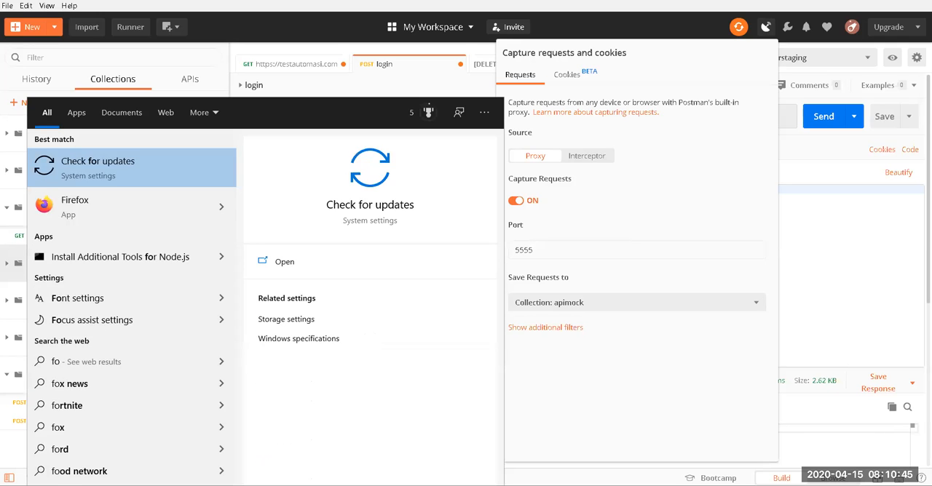
{"action": "key", "text": "BackSpace"}
{"action": "type", "text": "ire"}
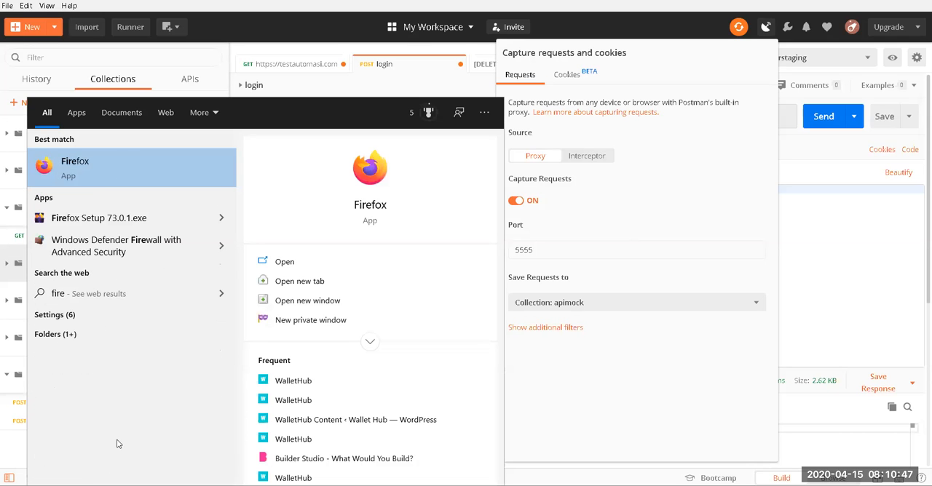
{"action": "left_click", "coordinate": [117, 164]}
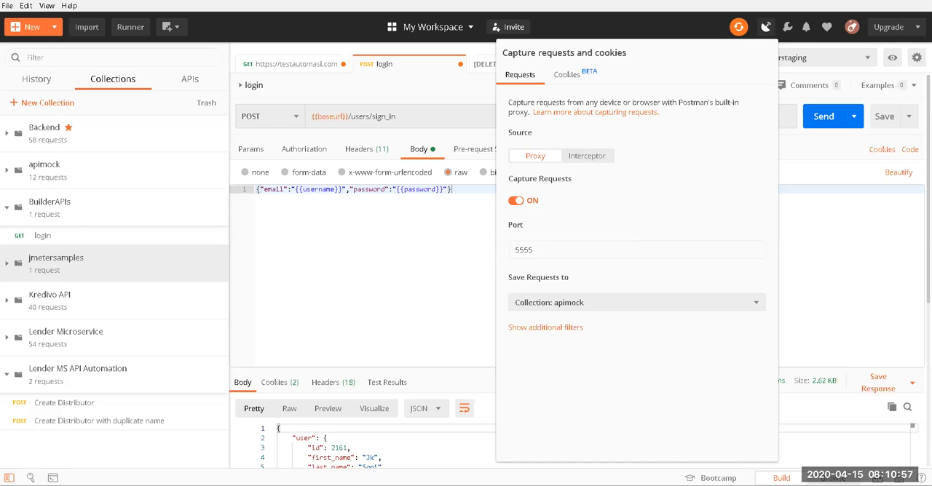
Step: Apply a manual proxy configuration in Firefox with HTTP proxy 127.0.0.1 and port 5555, and open a new tab
{"action": "left_click", "coordinate": [919, 17]}
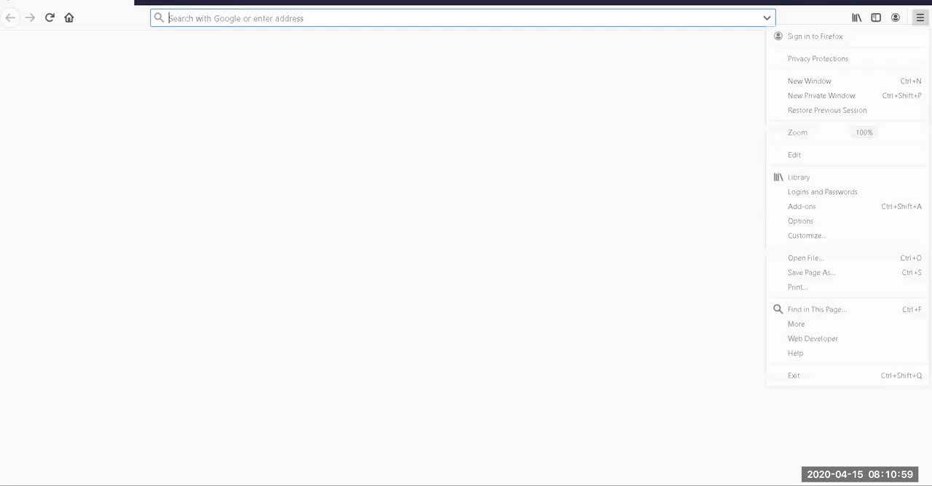
{"action": "left_click", "coordinate": [816, 225]}
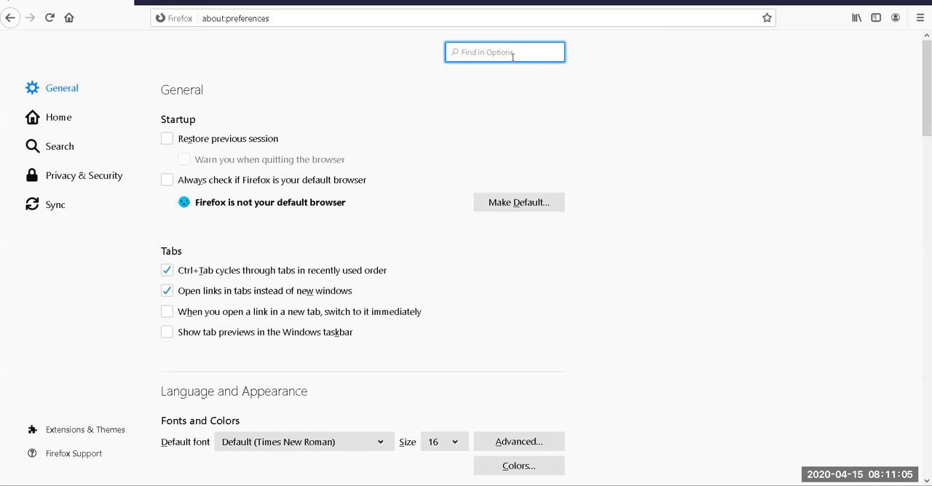
{"action": "type", "text": "prox"}
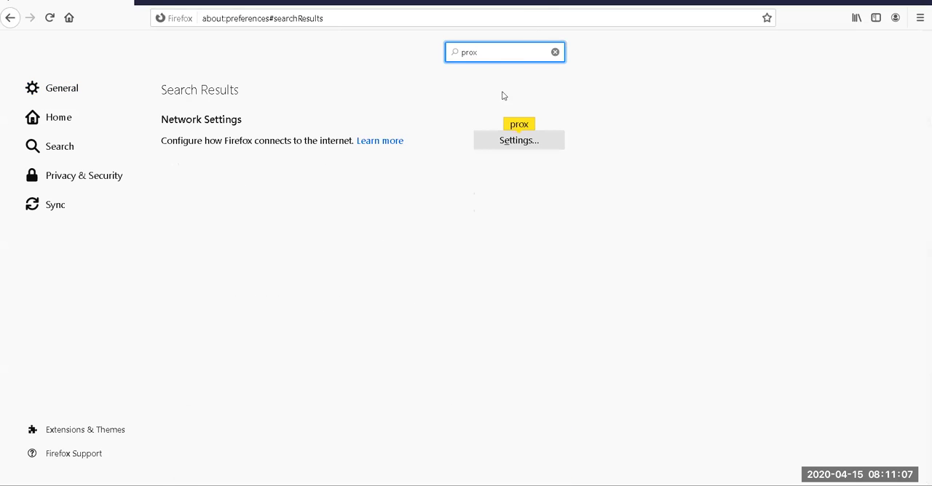
{"action": "left_click", "coordinate": [508, 140]}
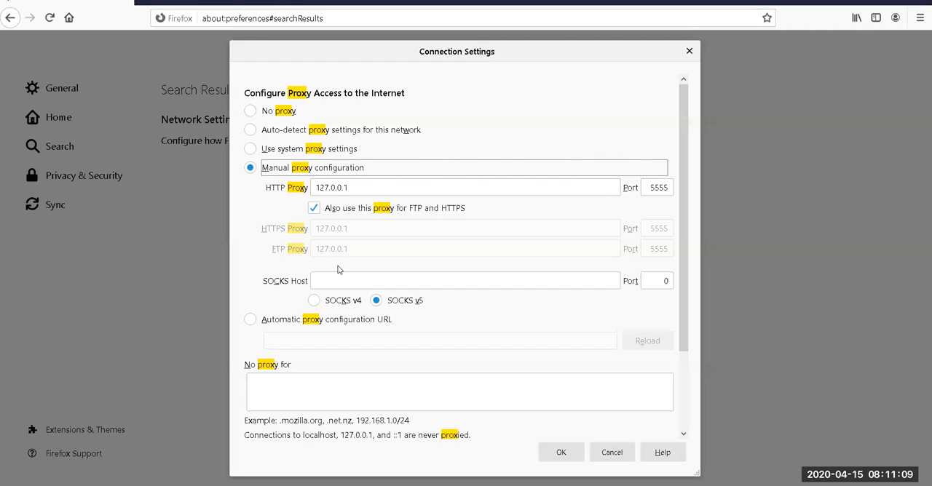
{"action": "left_click", "coordinate": [659, 188]}
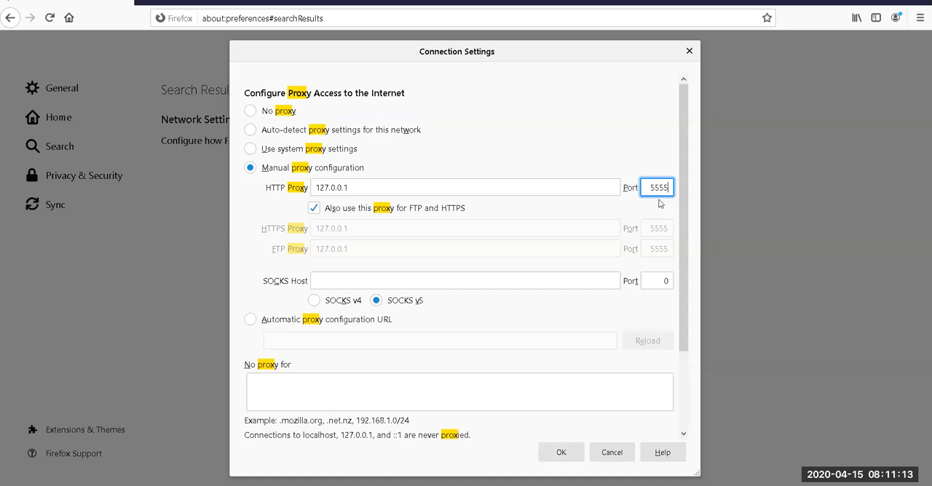
{"action": "left_click", "coordinate": [564, 453]}
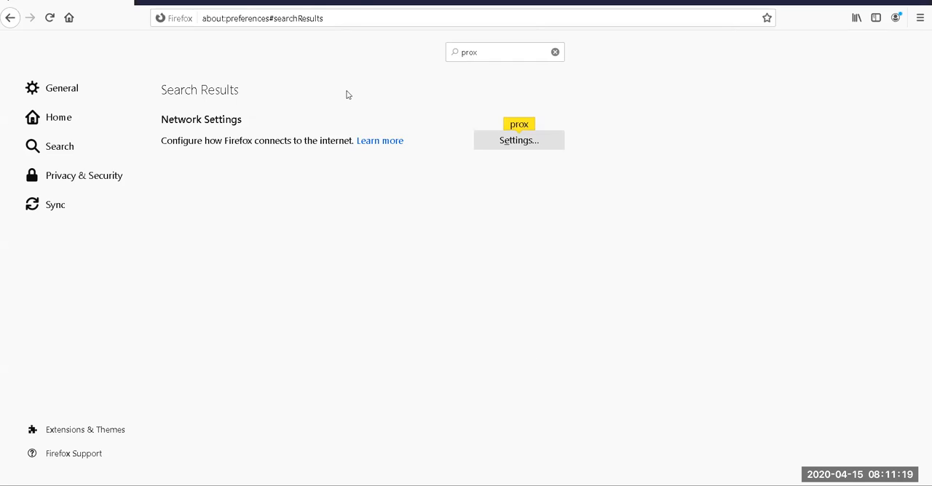
{"action": "left_click", "coordinate": [144, 3]}
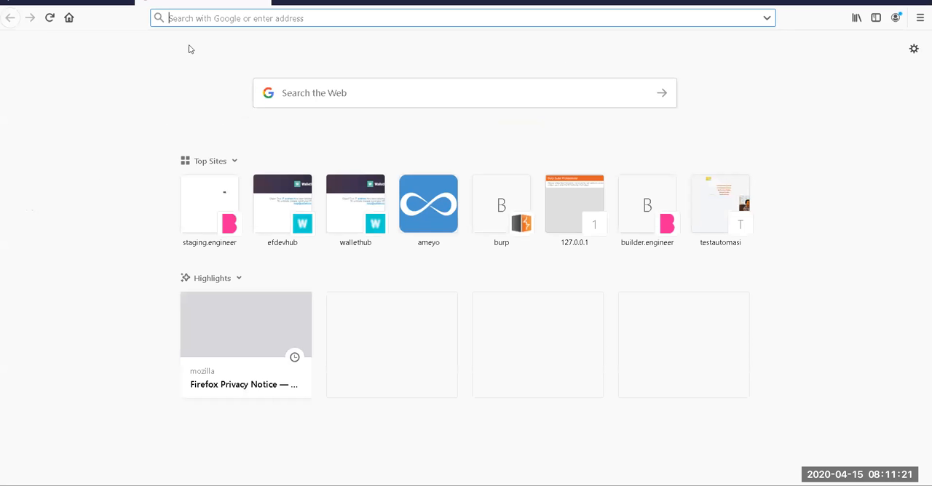
Step: Switch back to Postman and set captured requests to be saved to History instead of the apimock collection
{"action": "mouse_move", "coordinate": [630, 485]}
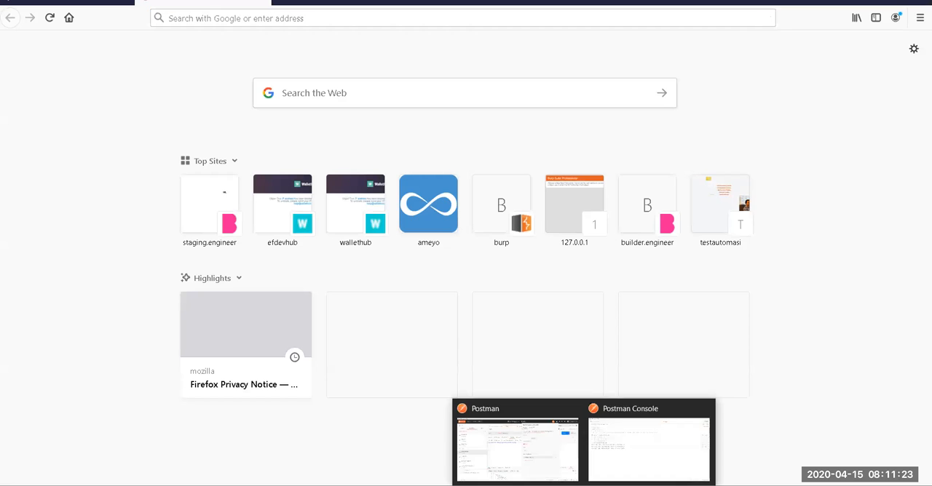
{"action": "left_click", "coordinate": [619, 461]}
{"action": "mouse_move", "coordinate": [597, 485]}
{"action": "left_click", "coordinate": [524, 444]}
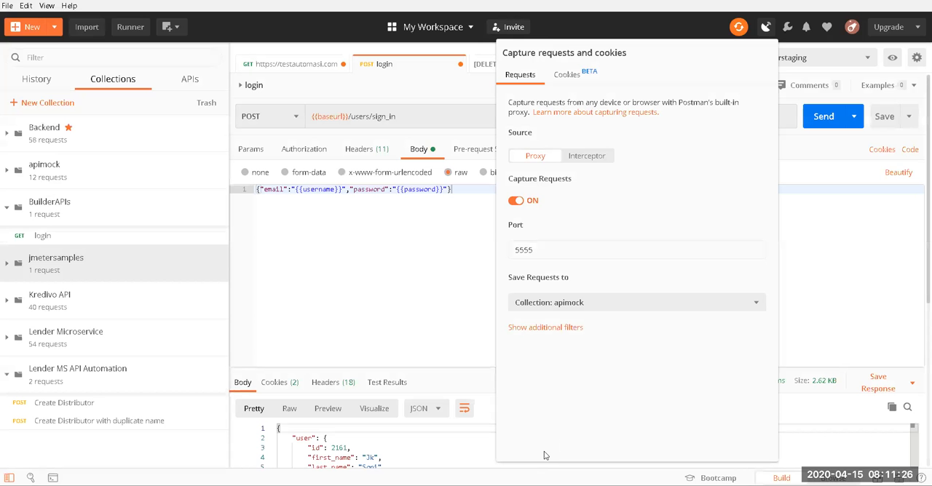
{"action": "left_click", "coordinate": [568, 304]}
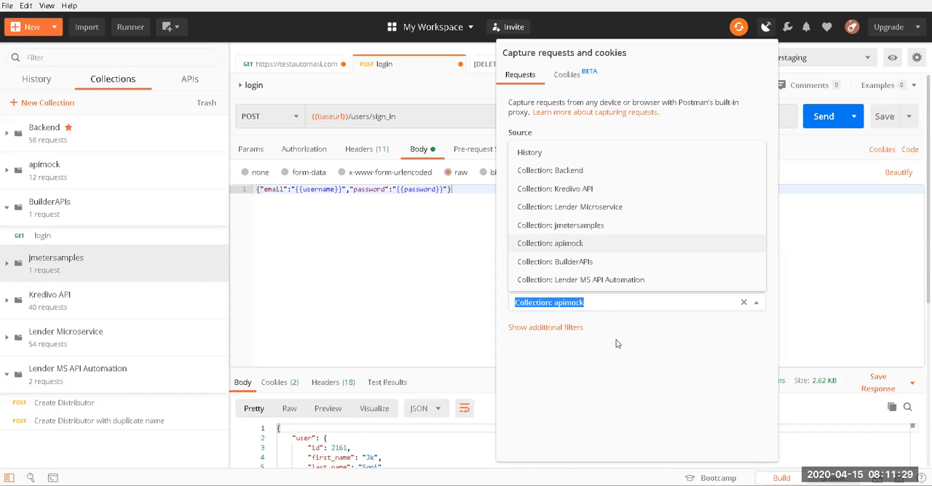
{"action": "left_click", "coordinate": [586, 350]}
{"action": "left_click", "coordinate": [566, 302]}
{"action": "left_click", "coordinate": [546, 153]}
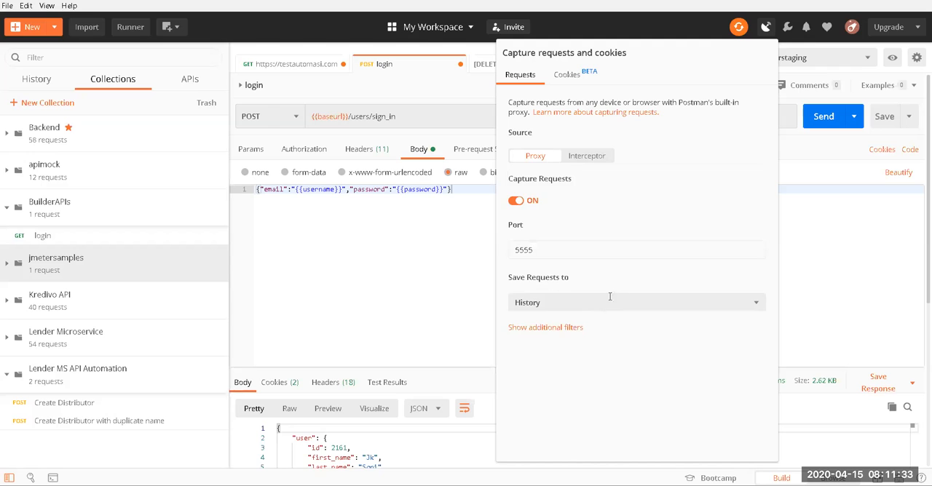
Step: Show the additional capture filters, check the URL filters and set the methods filter to POST
{"action": "left_click", "coordinate": [556, 329]}
{"action": "scroll", "coordinate": [582, 360], "scroll_direction": "down", "scroll_amount": 1}
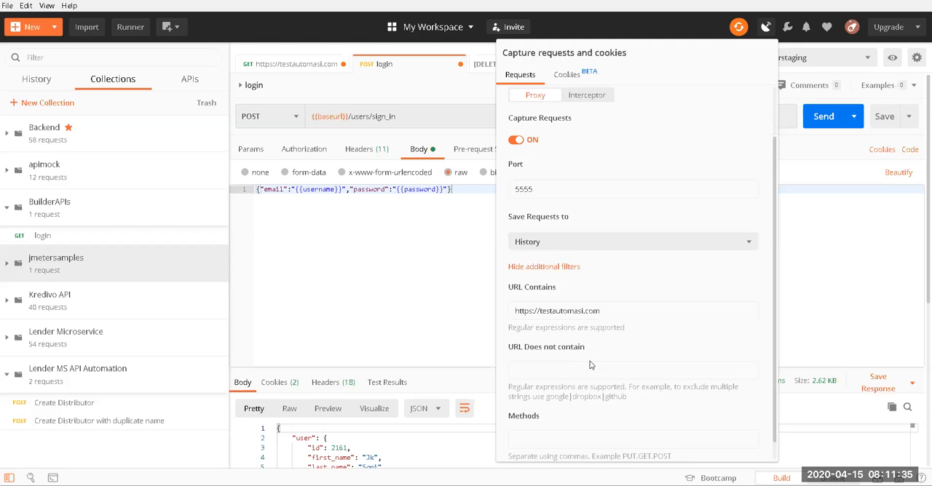
{"action": "scroll", "coordinate": [590, 366], "scroll_direction": "down", "scroll_amount": 1}
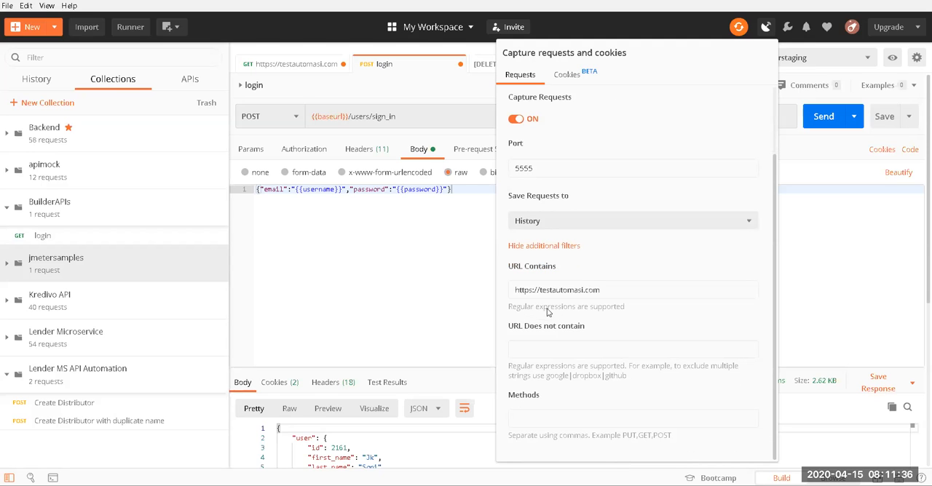
{"action": "left_click", "coordinate": [608, 290]}
{"action": "left_click", "coordinate": [554, 349]}
{"action": "left_click", "coordinate": [546, 419]}
{"action": "left_click", "coordinate": [590, 344]}
{"action": "left_click_drag", "start_coordinate": [549, 378], "coordinate": [639, 365]}
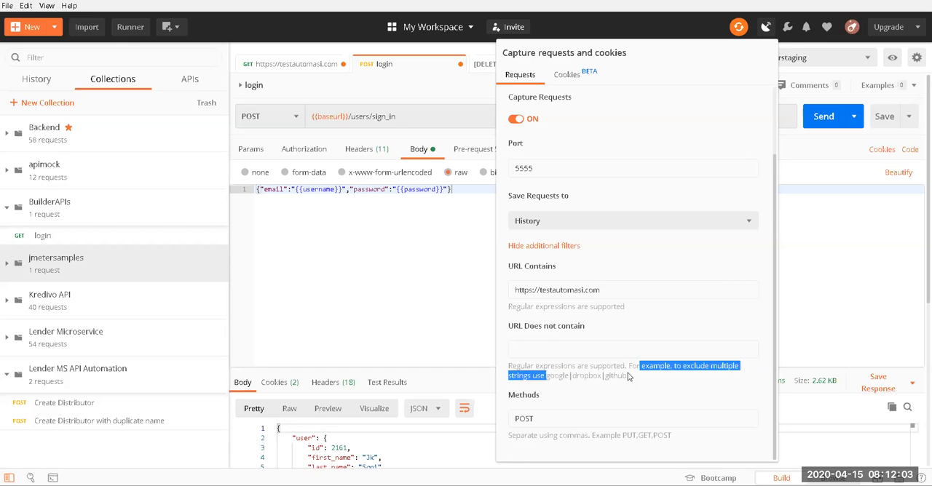
{"action": "left_click", "coordinate": [575, 350]}
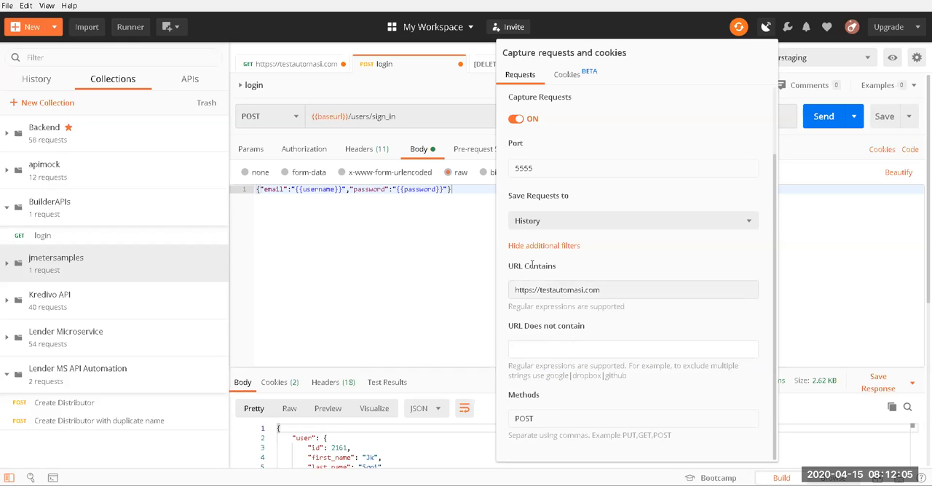
Step: Compare the request history with the collections list as destinations for captured requests
{"action": "left_click", "coordinate": [45, 81]}
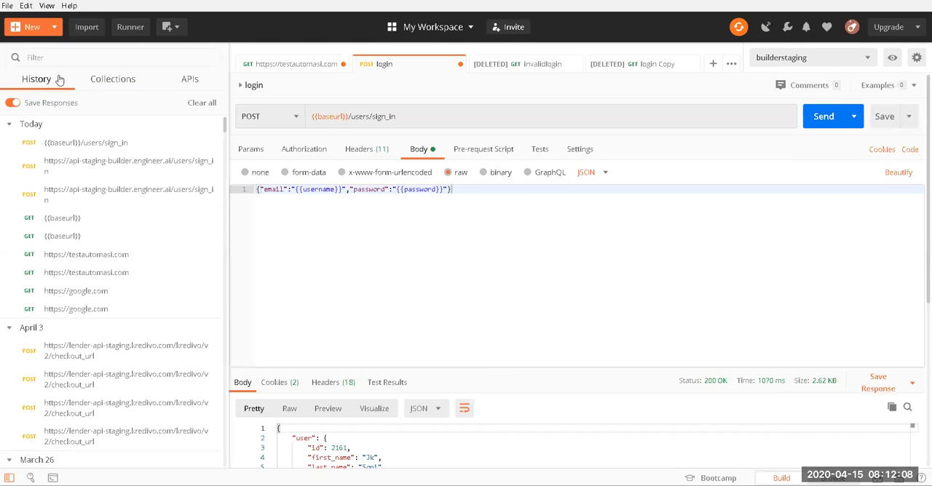
{"action": "left_click", "coordinate": [110, 82]}
{"action": "left_click", "coordinate": [99, 82]}
{"action": "left_click", "coordinate": [30, 82]}
{"action": "left_click", "coordinate": [104, 86]}
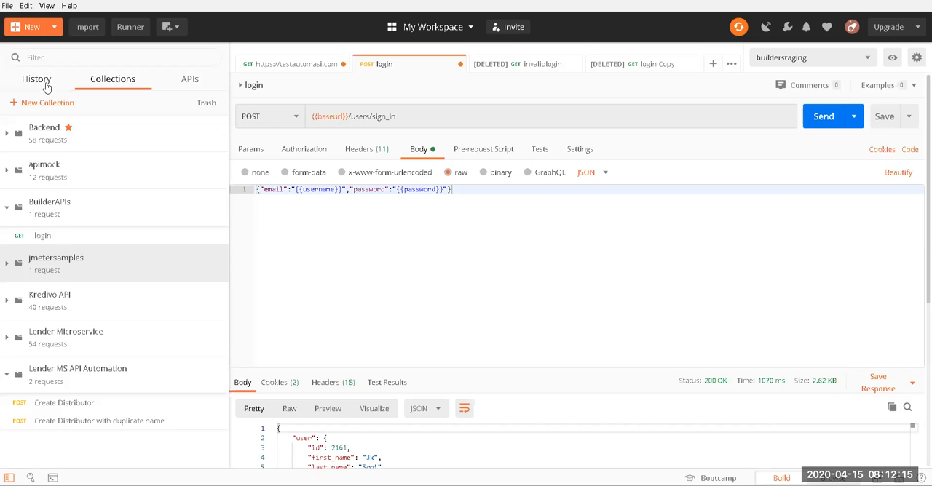
Step: Switch to Firefox, open the testautomasi.com home page and go to its student login and registration page
{"action": "key", "text": "alt+Tab"}
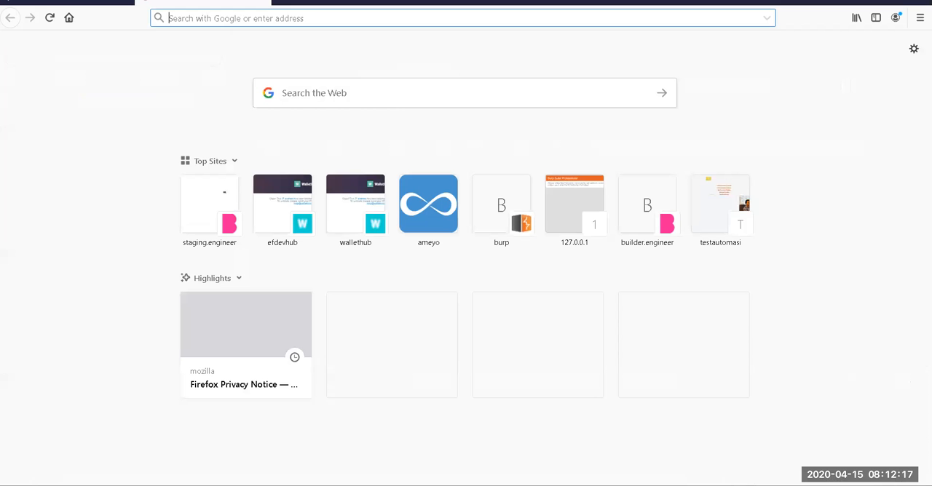
{"action": "type", "text": "testautomasi.com"}
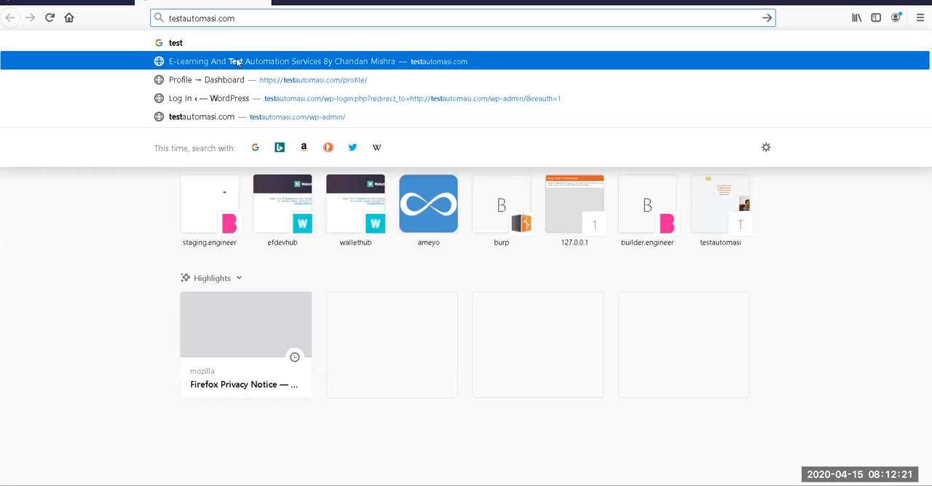
{"action": "left_click", "coordinate": [237, 62]}
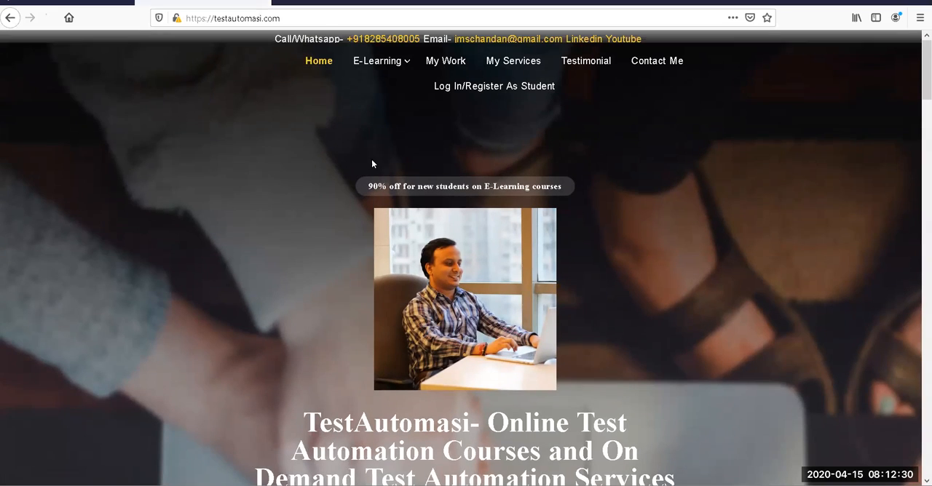
{"action": "left_click", "coordinate": [524, 87]}
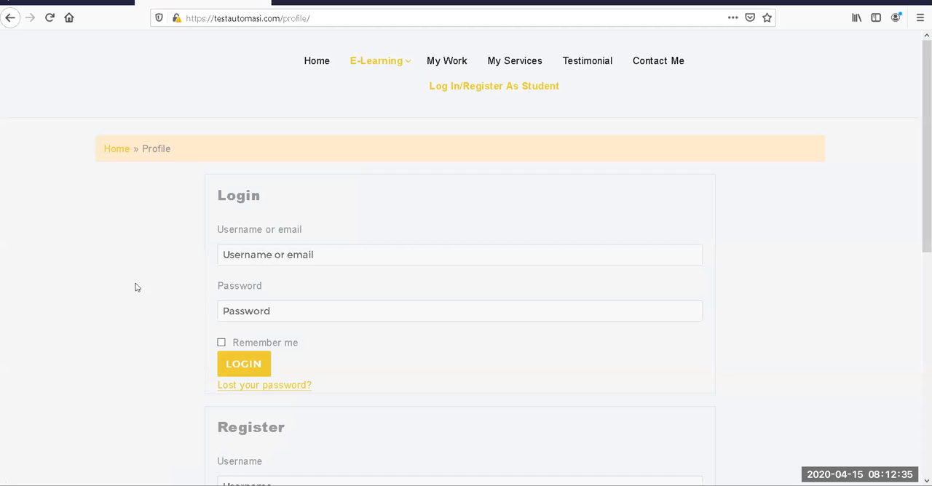
Step: Submit the site's login form with username admin and a test password, and dismiss the offer to save the login
{"action": "left_click", "coordinate": [267, 272]}
{"action": "type", "text": "admin"}
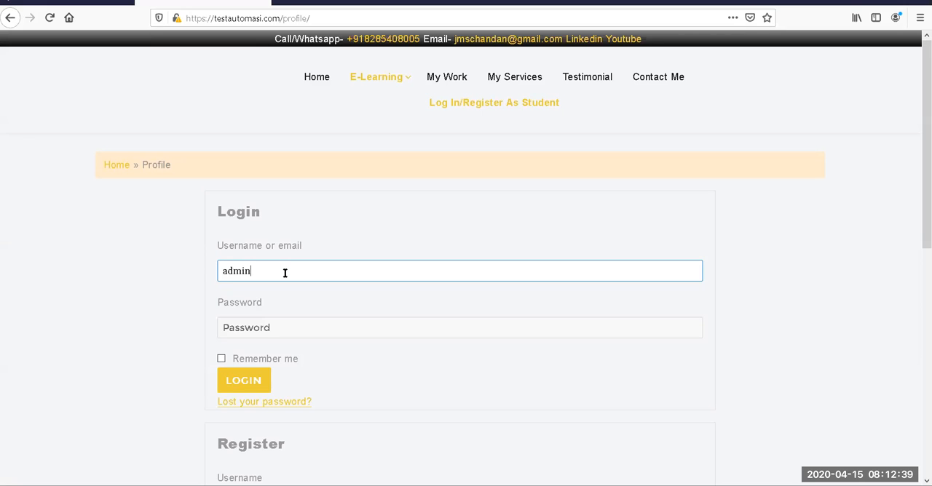
{"action": "left_click", "coordinate": [287, 327]}
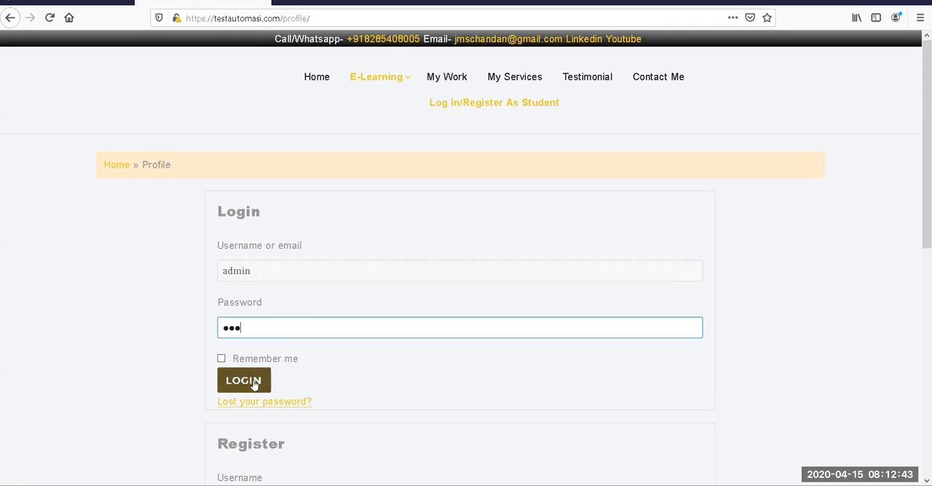
{"action": "left_click", "coordinate": [254, 384]}
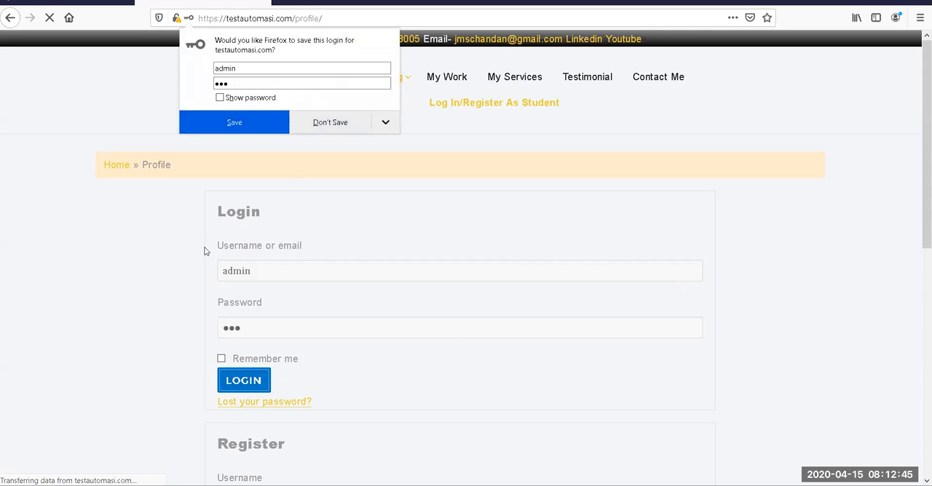
{"action": "left_click", "coordinate": [111, 270]}
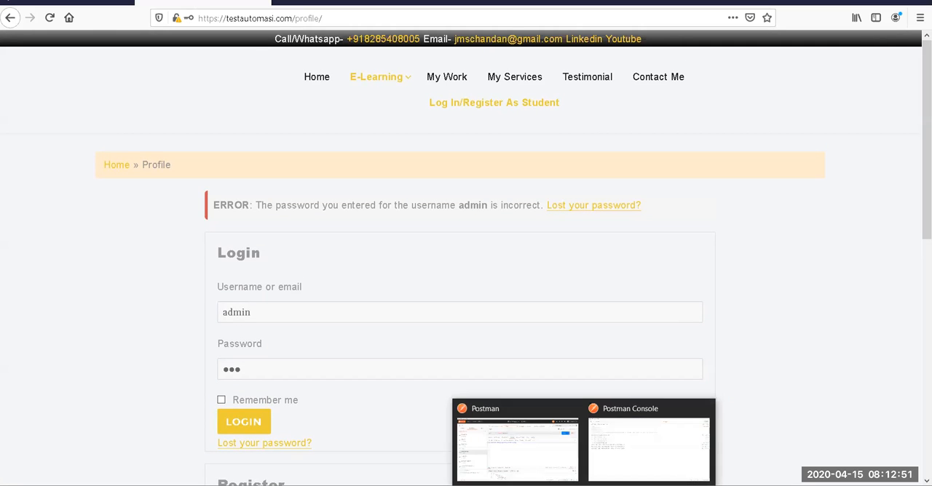
{"action": "left_click", "coordinate": [533, 453]}
{"action": "left_click", "coordinate": [36, 79]}
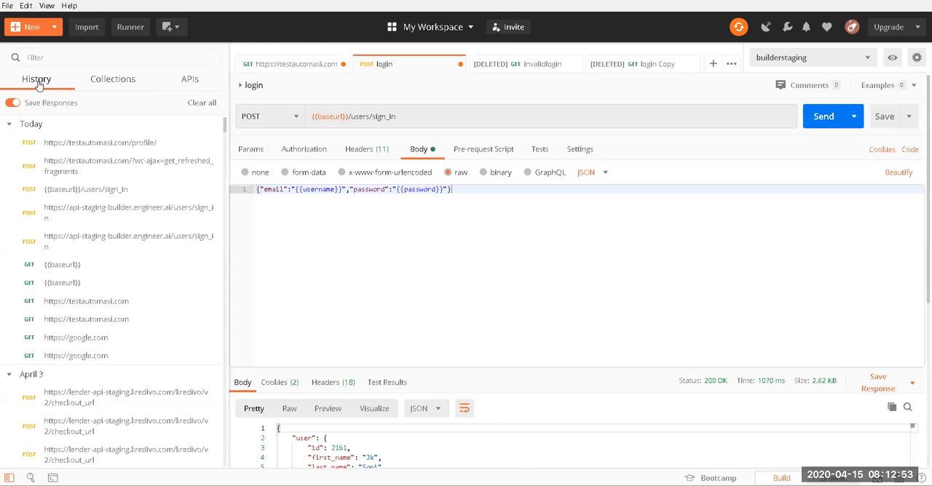
{"action": "left_click", "coordinate": [97, 142]}
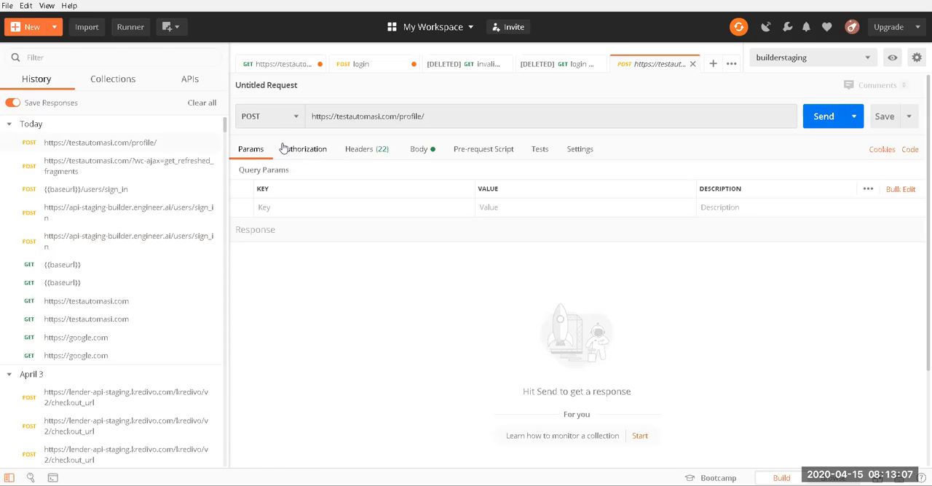
Step: Examine the captured request's URL and raw body, highlighting the submitted username and password values
{"action": "left_click", "coordinate": [470, 118]}
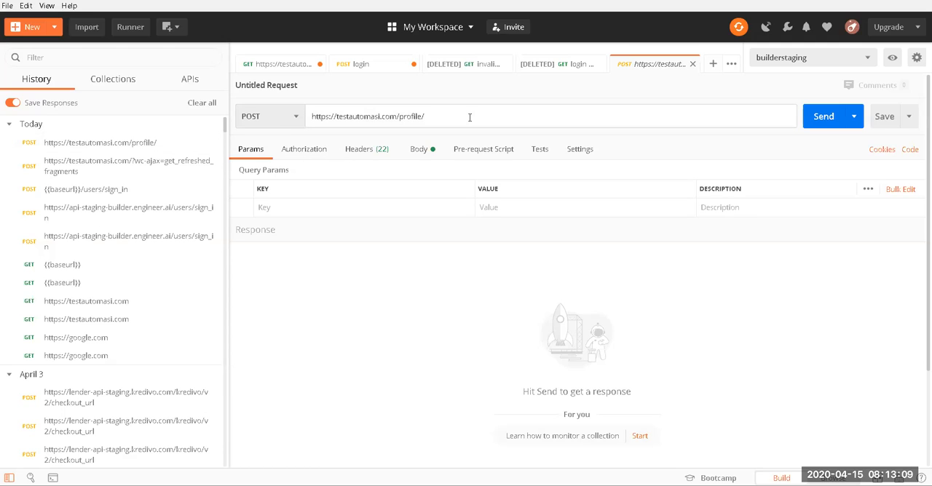
{"action": "left_click", "coordinate": [425, 153]}
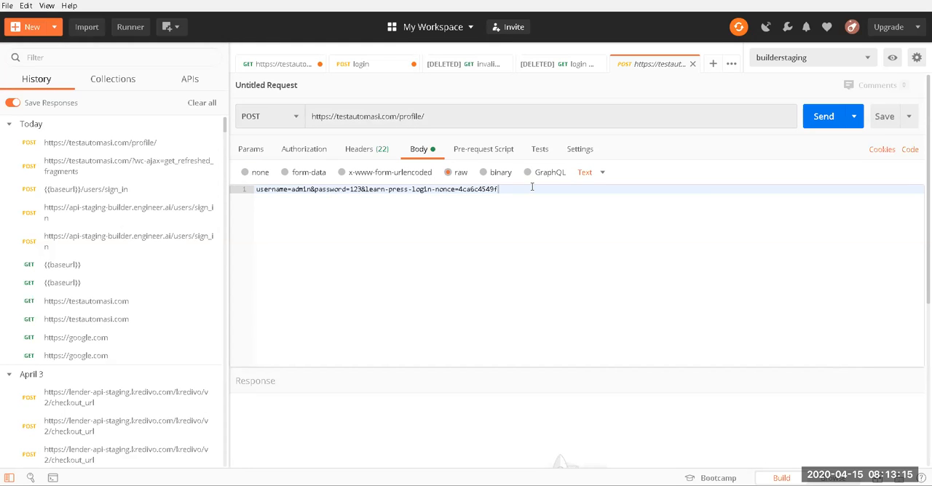
{"action": "double_click", "coordinate": [307, 190]}
{"action": "double_click", "coordinate": [354, 189]}
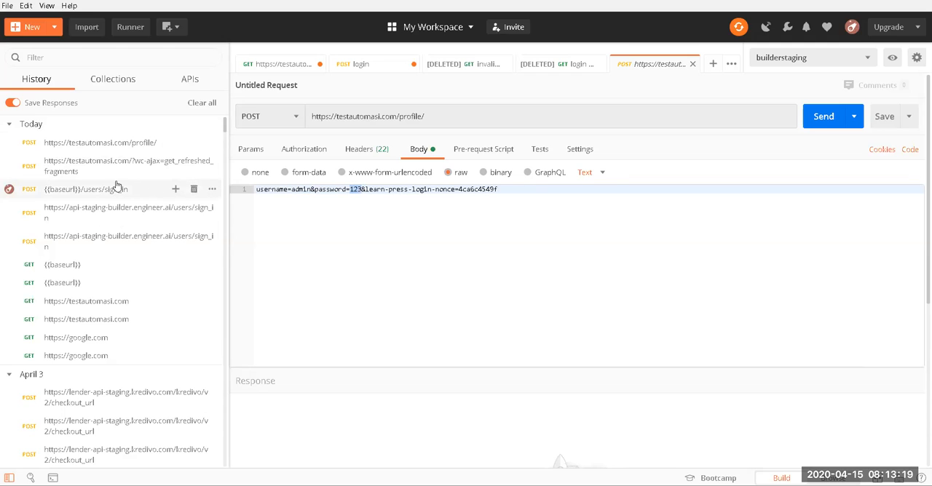